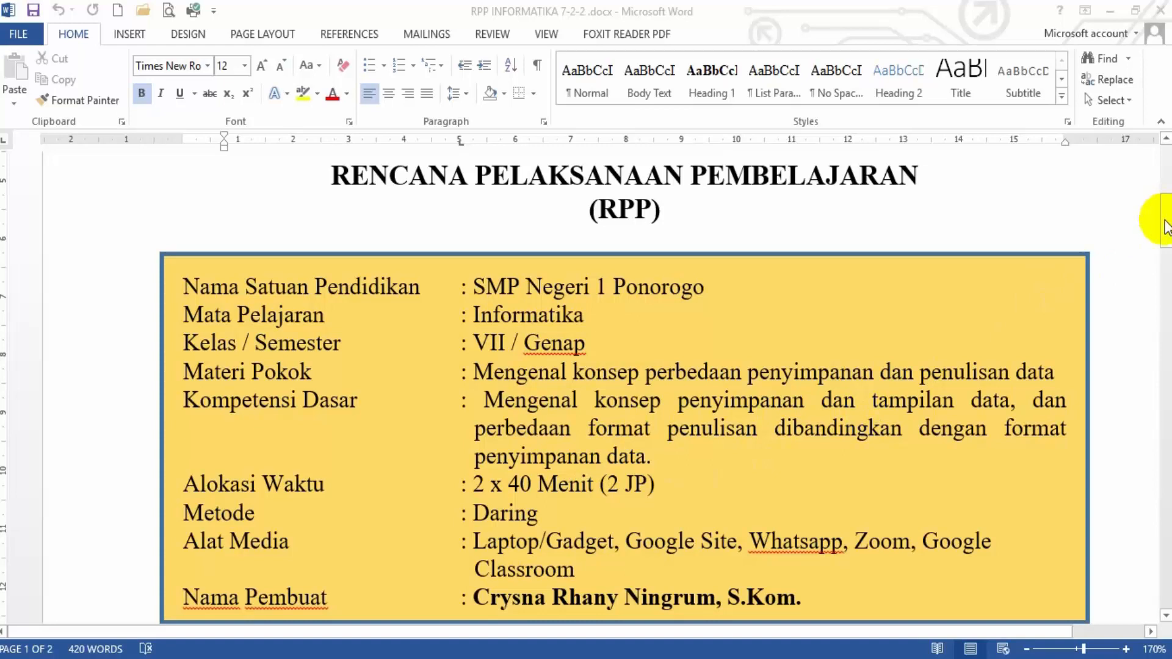
# Read the learning objectives in the lesson plan and switch to the Excel workbook Book1
pyautogui.moveTo(1166, 226); pyautogui.dragTo(1166, 258)
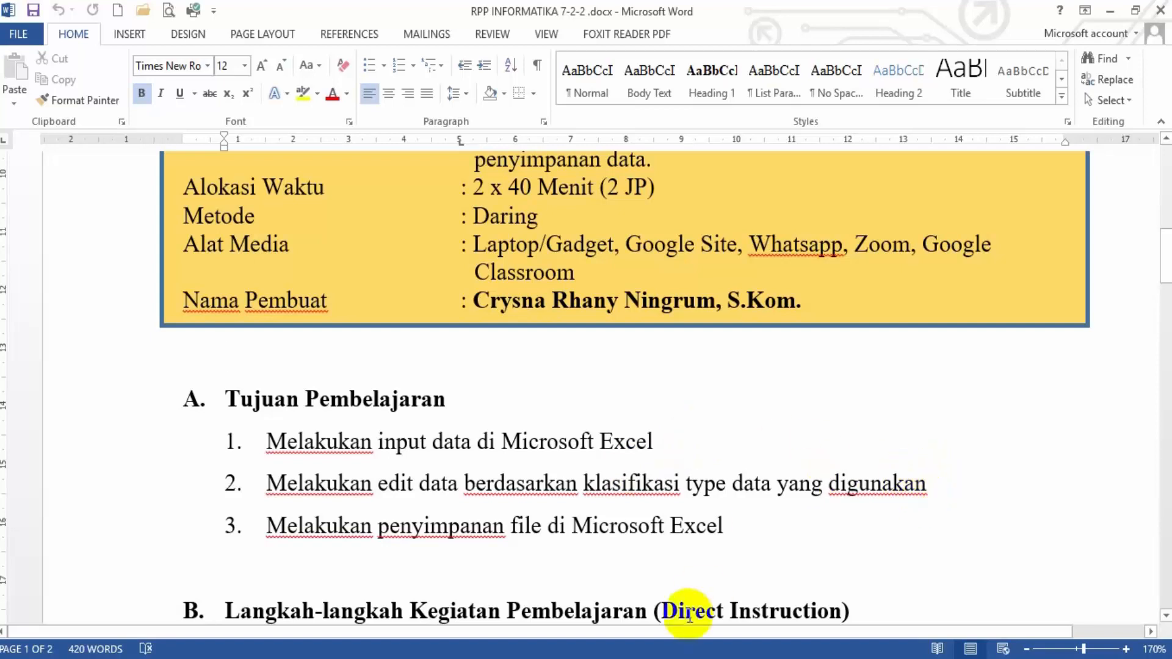
pyautogui.moveTo(537, 650)
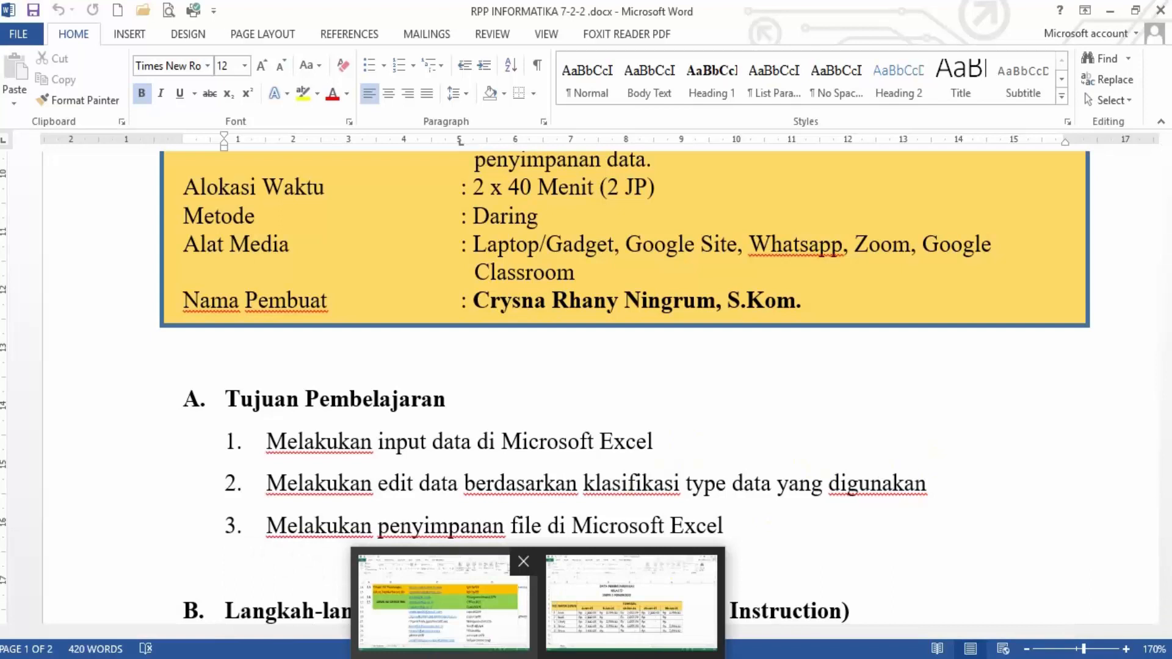
pyautogui.click(631, 615)
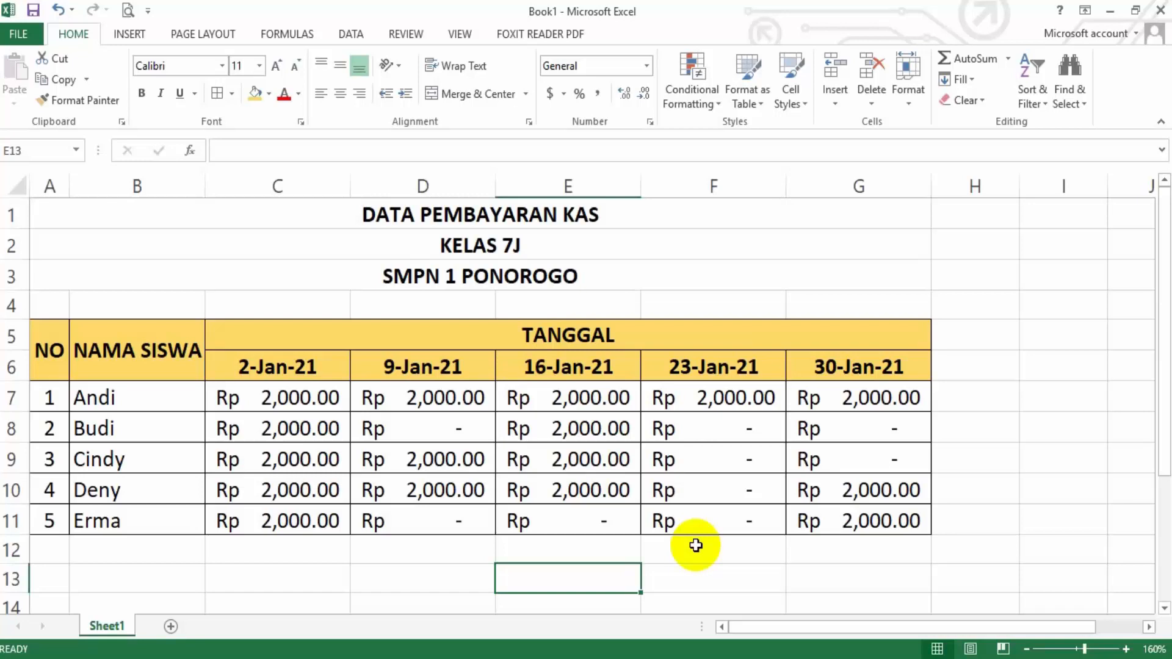
# Examine the class cash payment table by date, including the second student's entries for 9, 23 and 30 January
pyautogui.click(252, 570)
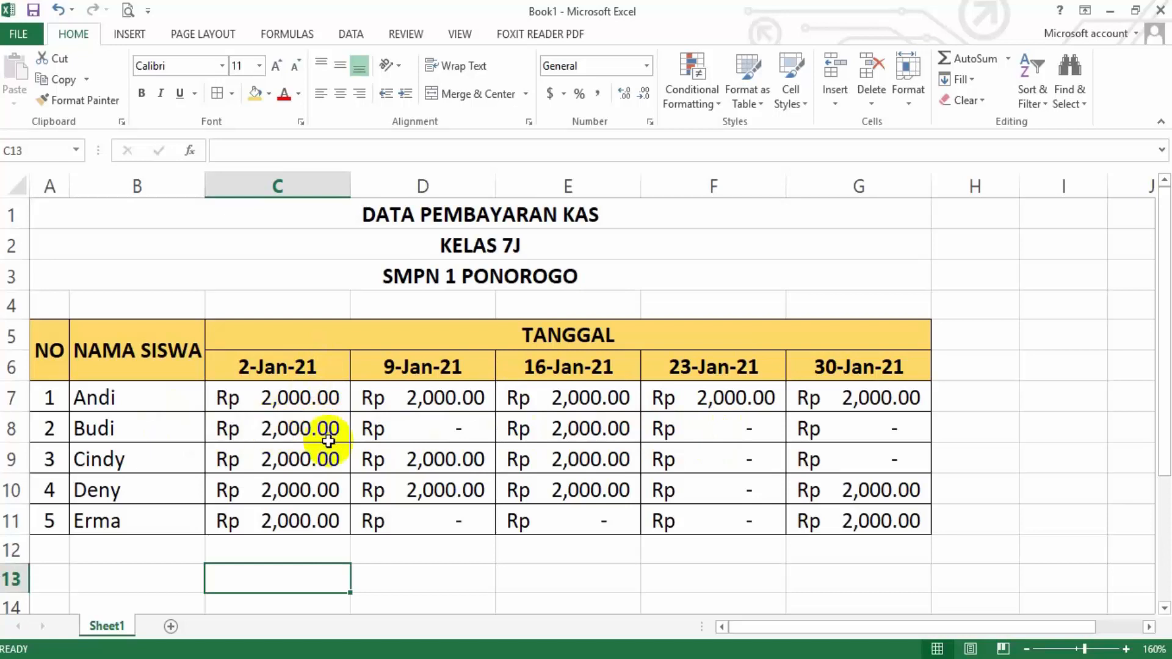
pyautogui.click(482, 427)
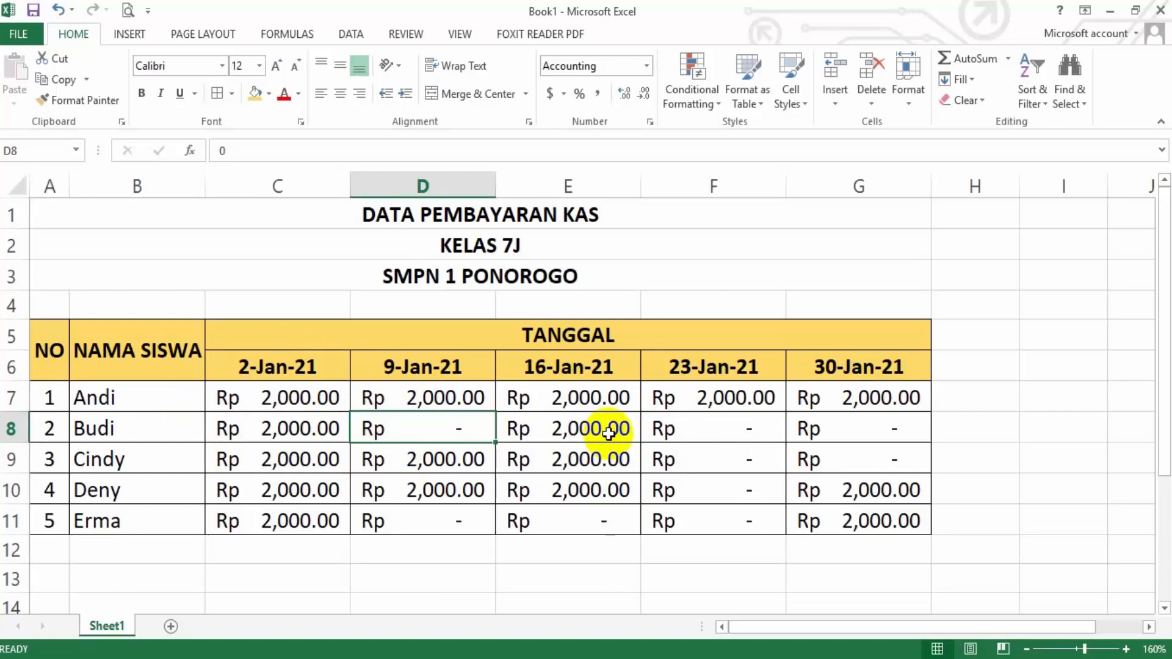
pyautogui.click(718, 428)
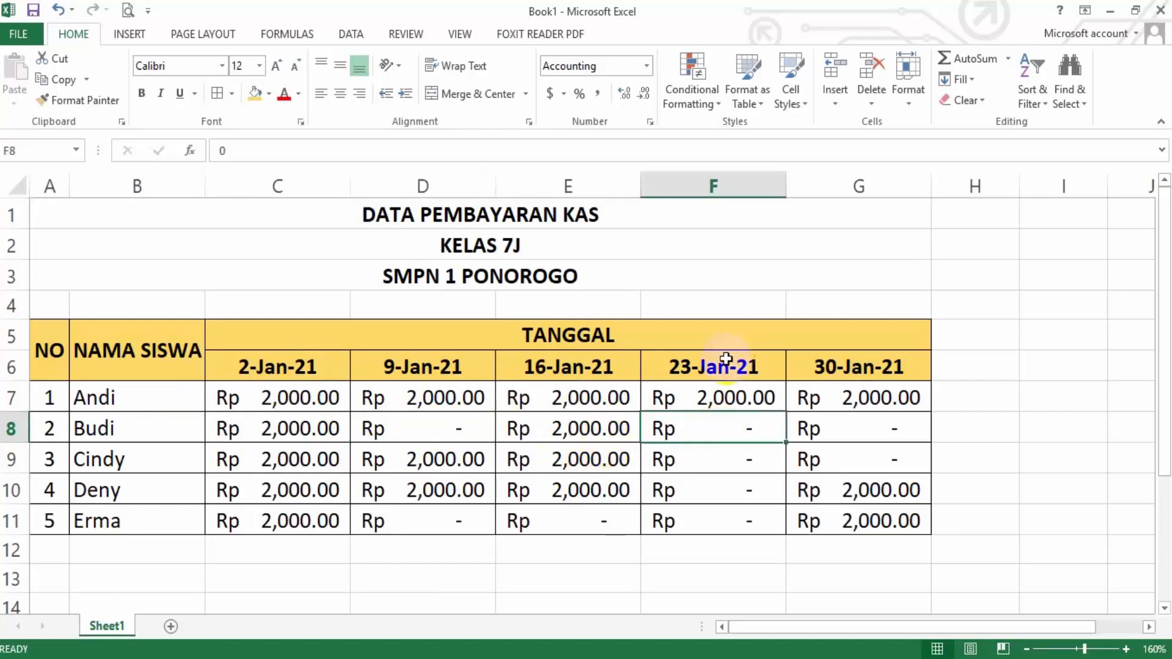
pyautogui.click(852, 436)
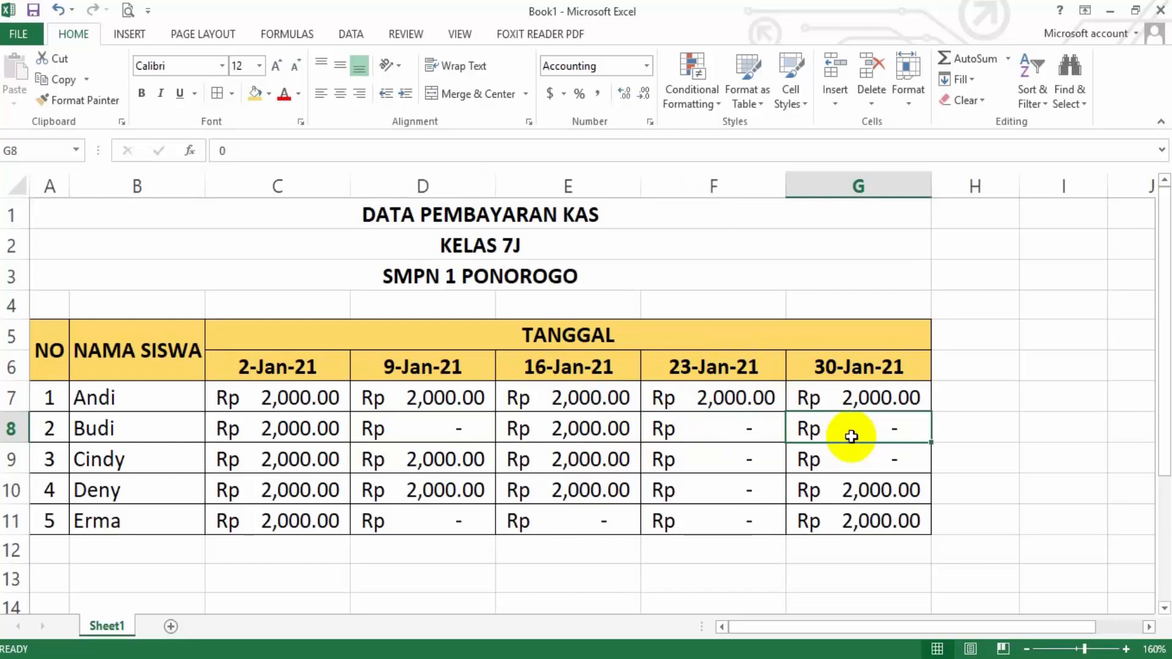
pyautogui.click(658, 558)
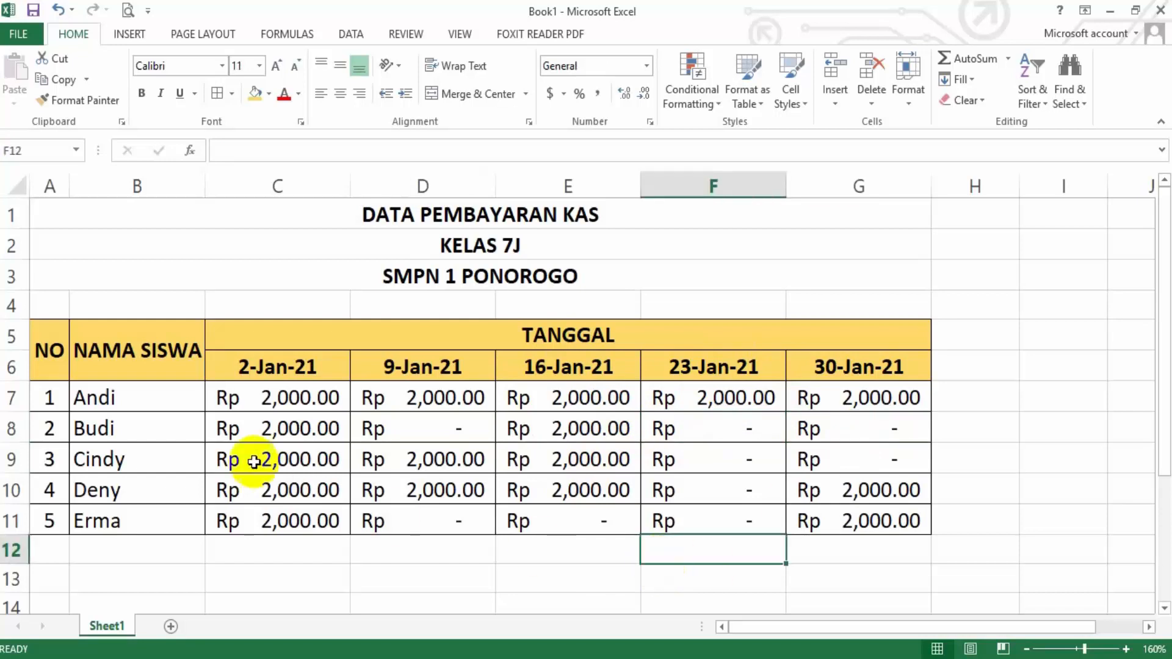
pyautogui.click(301, 549)
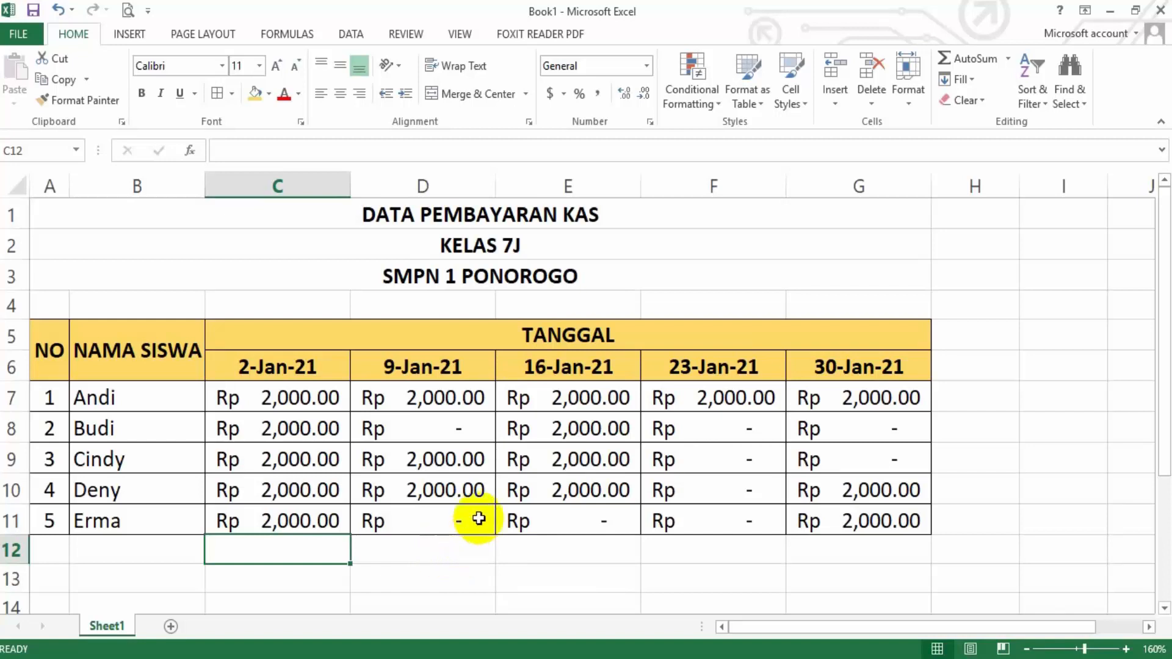
pyautogui.click(451, 548)
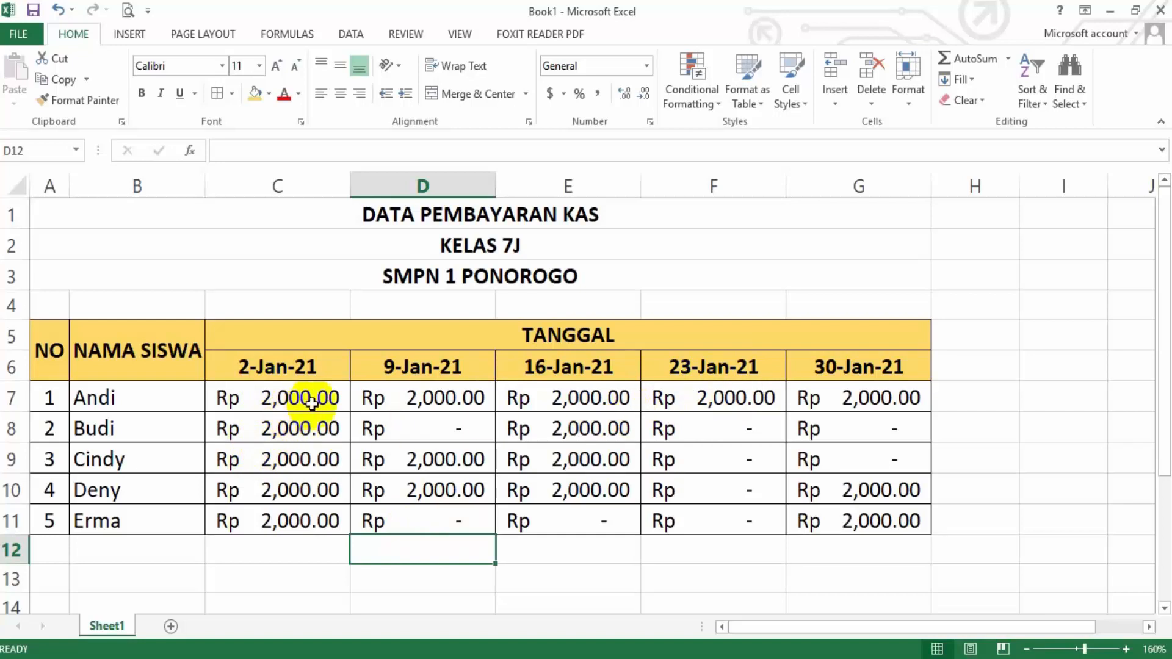
# Examine each student's payments in rows 7 to 11, comparing the first student's full row with the other students' unpaid dates
pyautogui.click(819, 401)
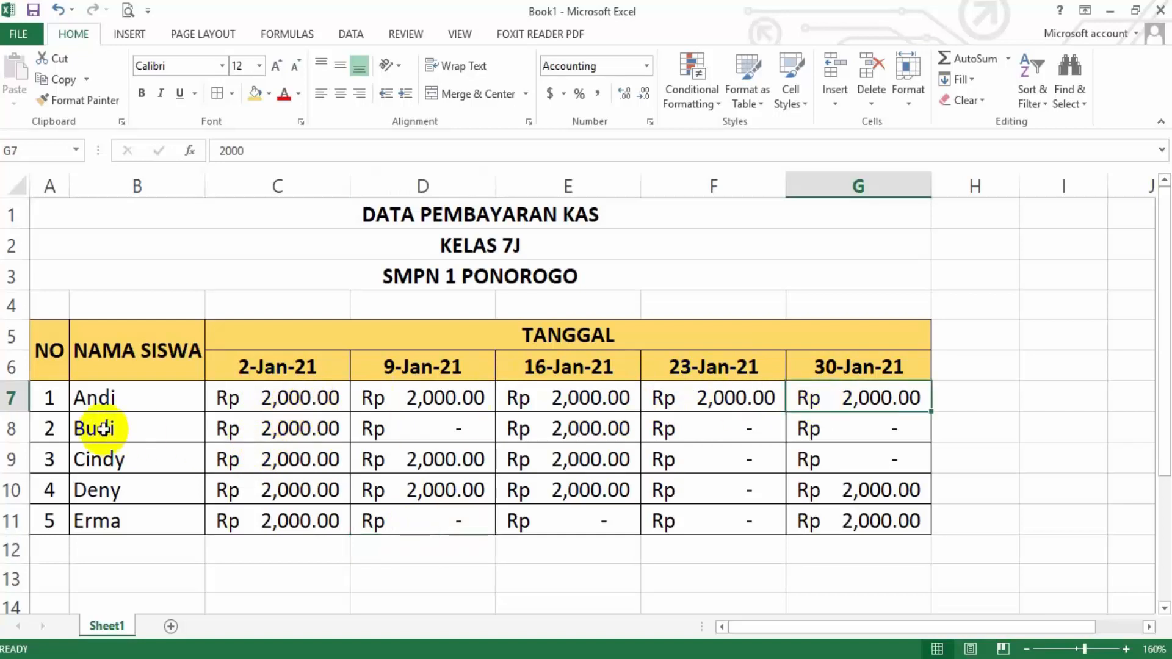
pyautogui.moveTo(157, 400); pyautogui.dragTo(820, 397)
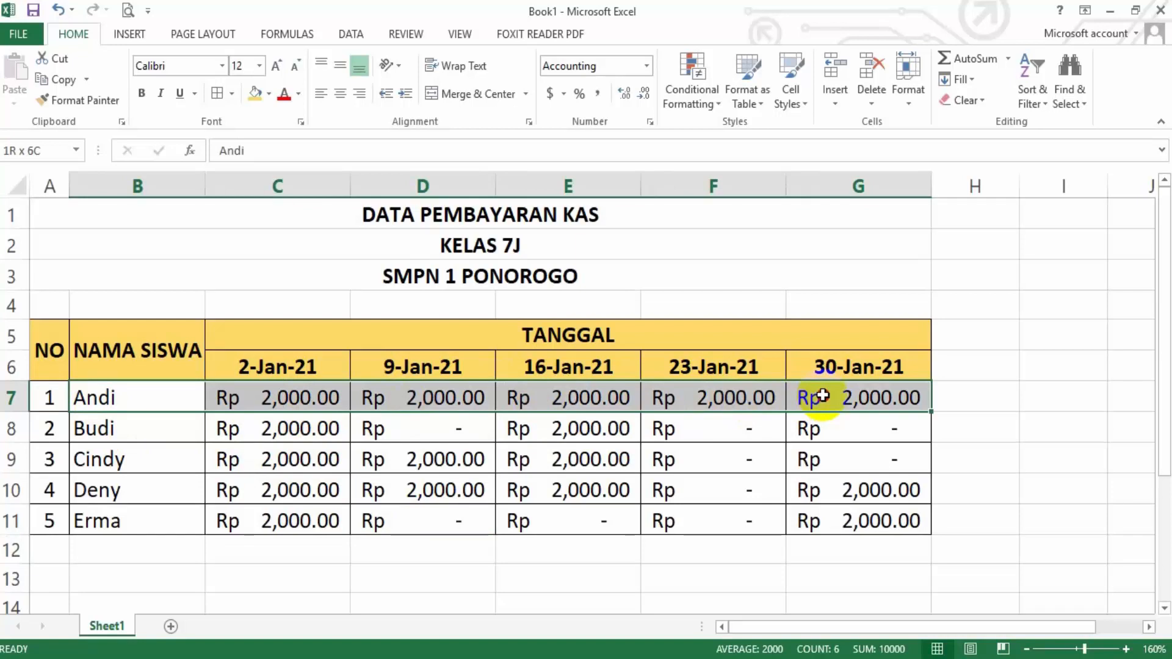
pyautogui.moveTo(822, 395); pyautogui.dragTo(823, 395)
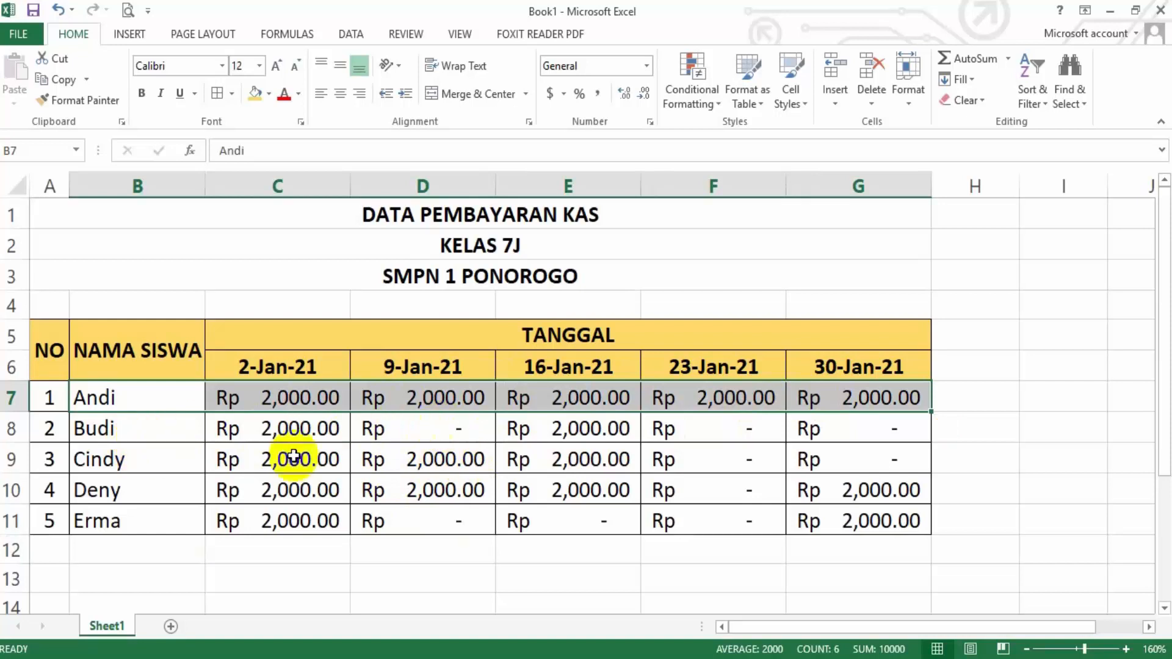
pyautogui.click(169, 433)
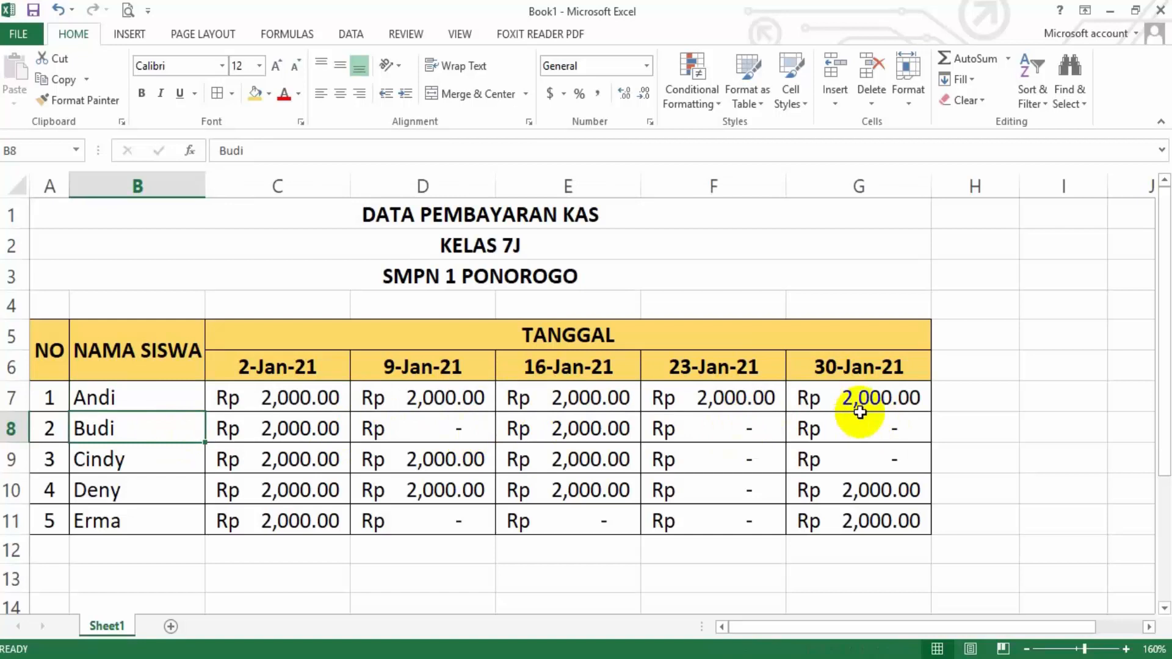
pyautogui.moveTo(728, 462); pyautogui.dragTo(884, 459)
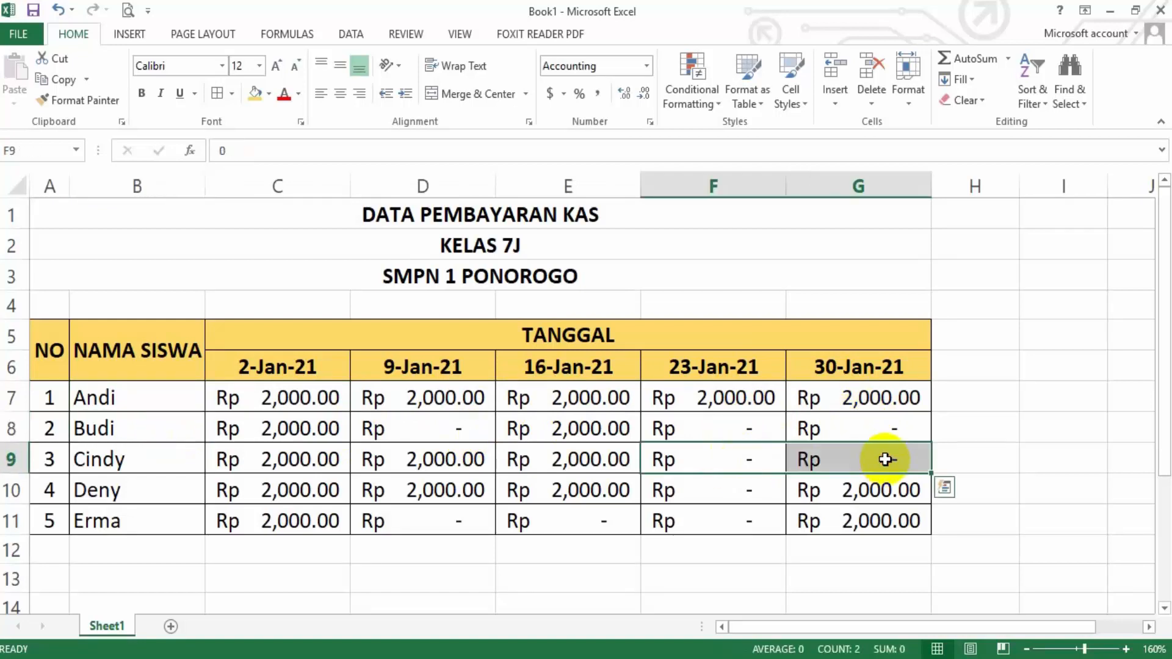
pyautogui.click(749, 493)
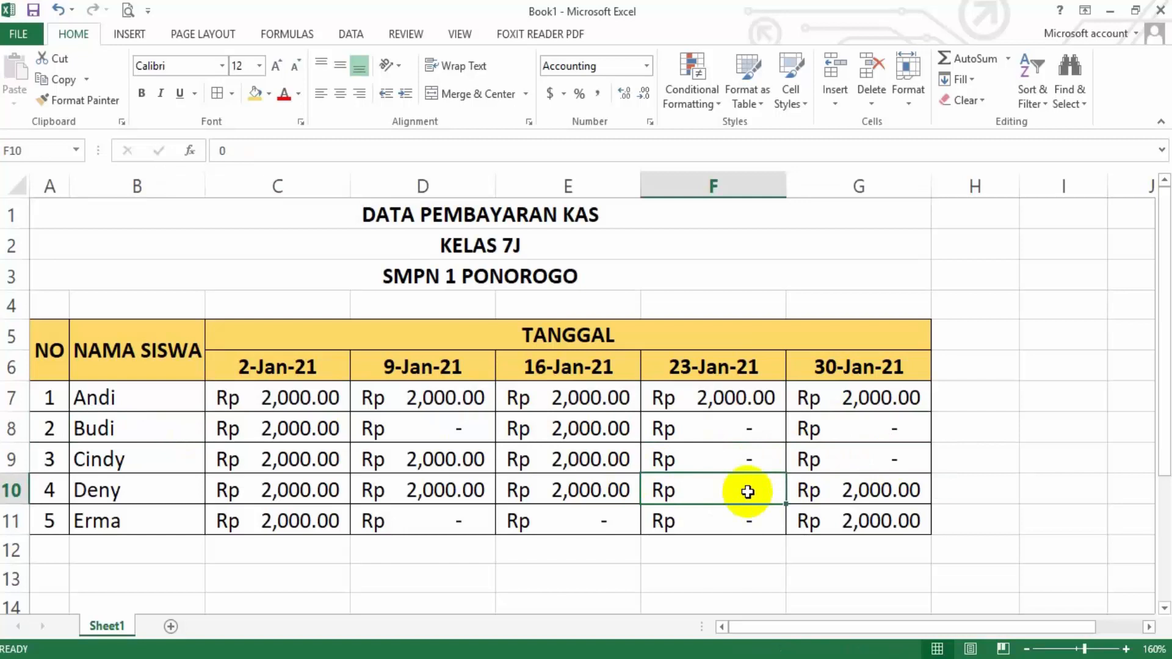
pyautogui.moveTo(449, 527); pyautogui.dragTo(696, 519)
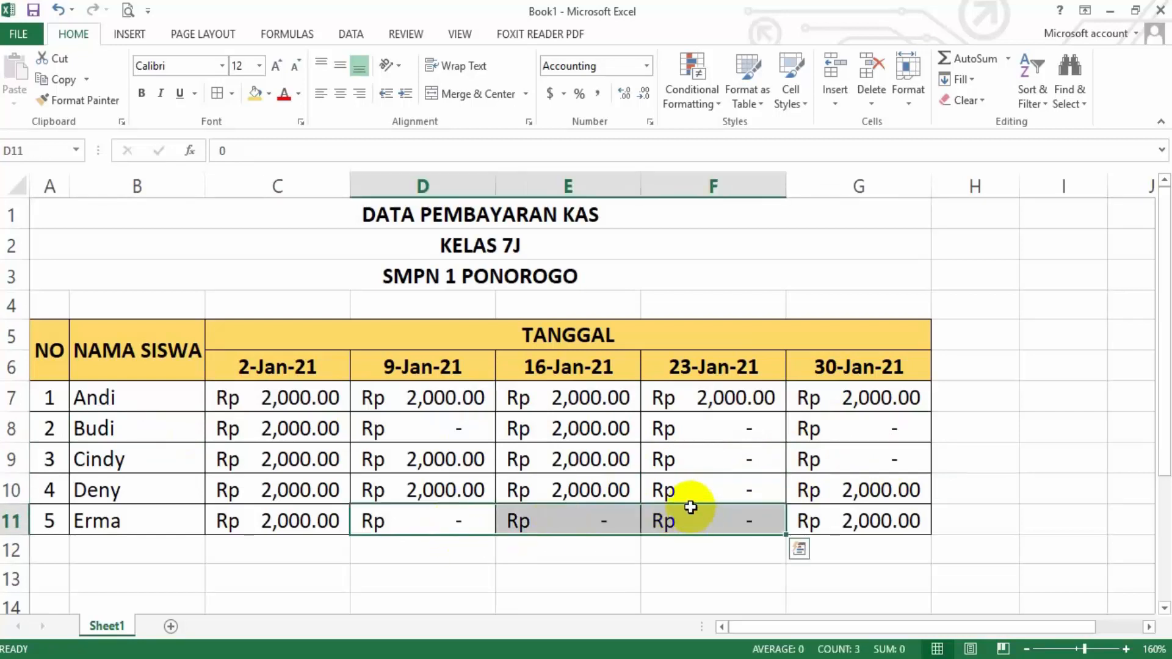
pyautogui.click(478, 560)
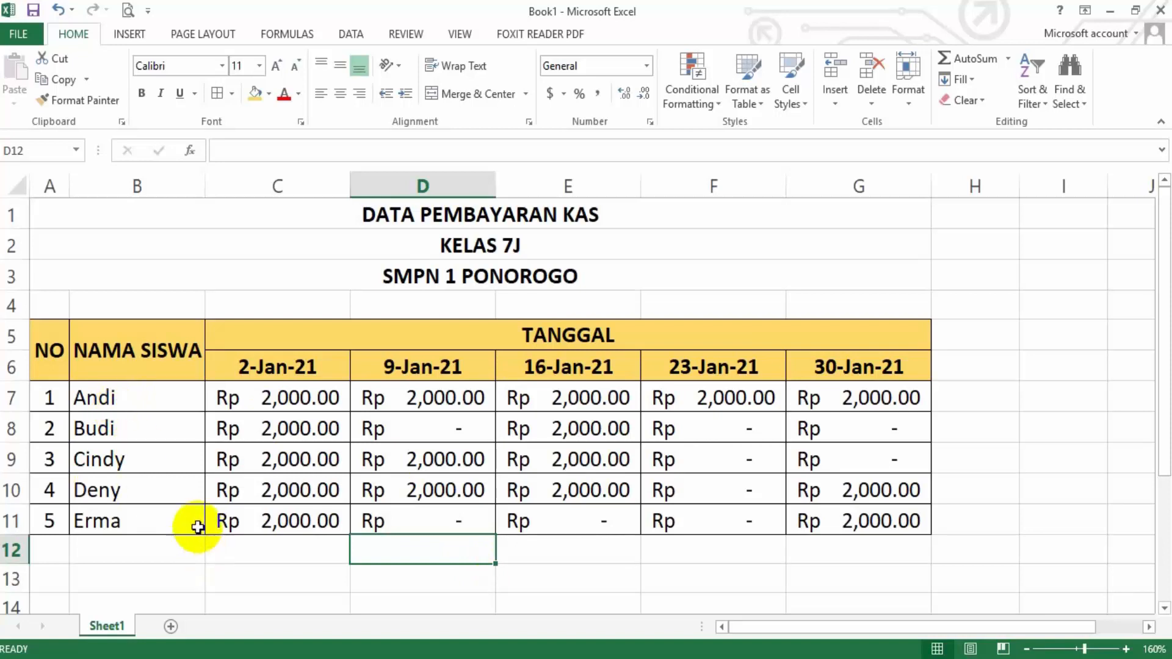
# Examine the empty cells C12:G12 beneath the date columns and H7 beside the first student's payments
pyautogui.click(282, 549)
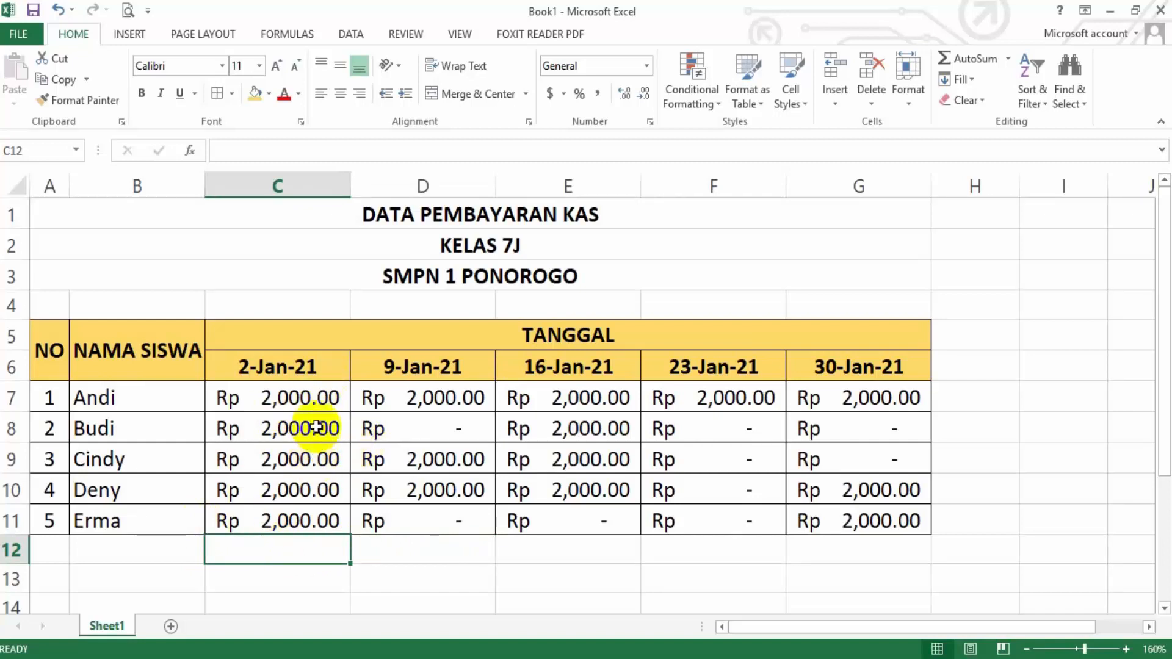
pyautogui.moveTo(309, 547); pyautogui.dragTo(825, 538)
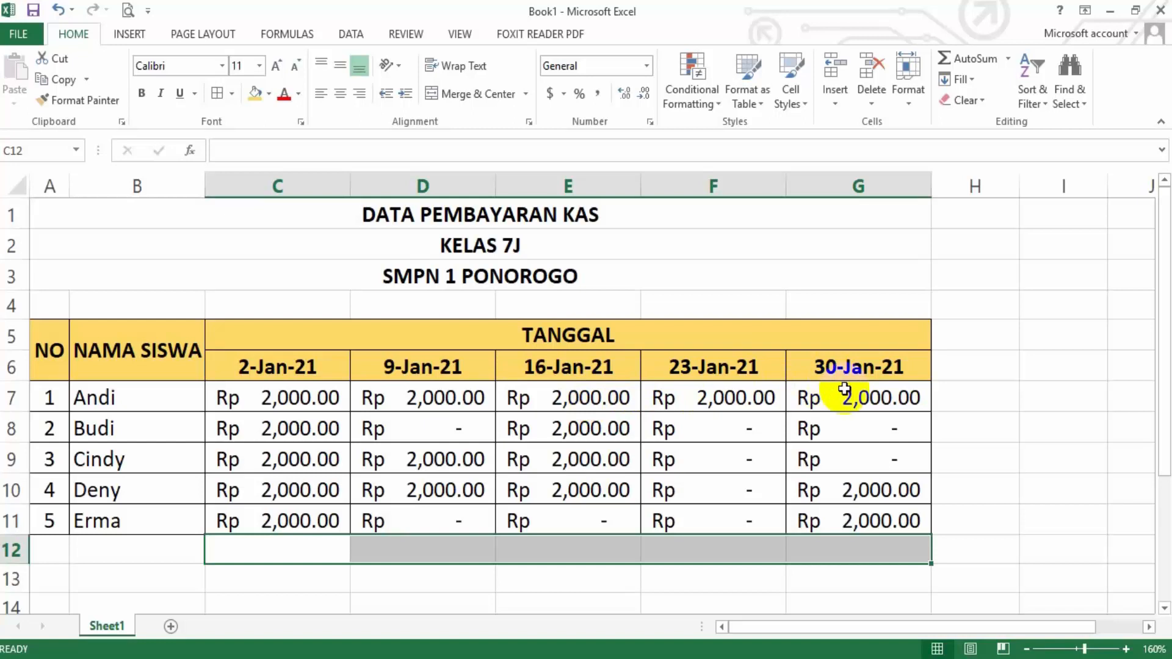
pyautogui.click(982, 392)
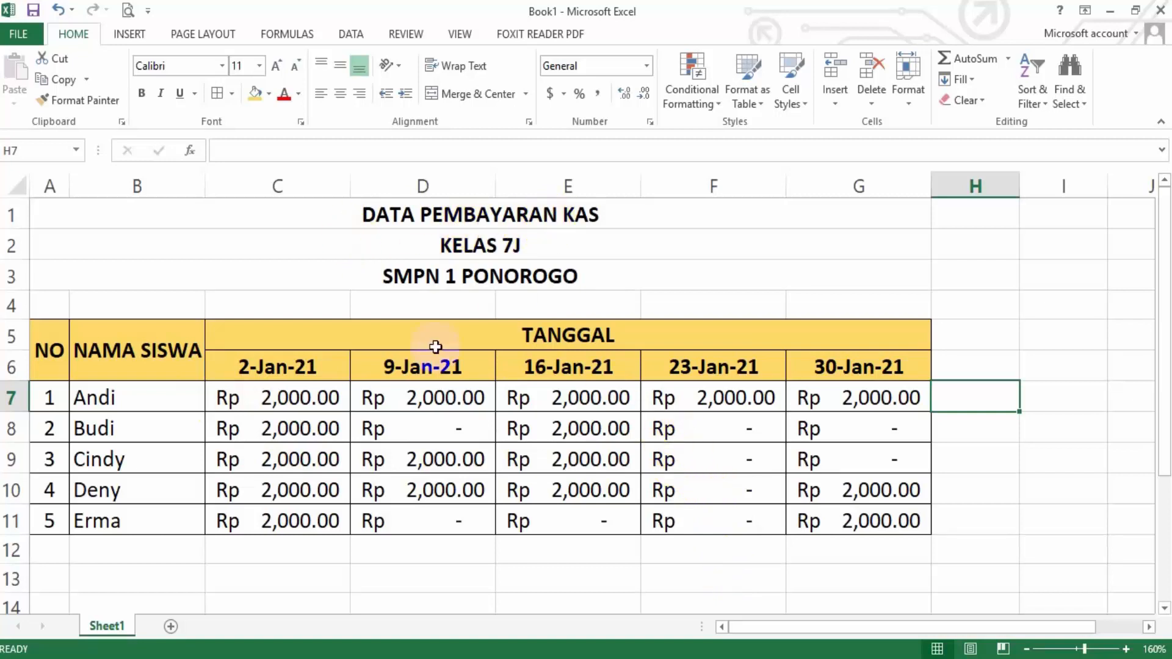
# Add a new blank worksheet to the workbook and look over the workbook's Info page and file commands
pyautogui.click(171, 627)
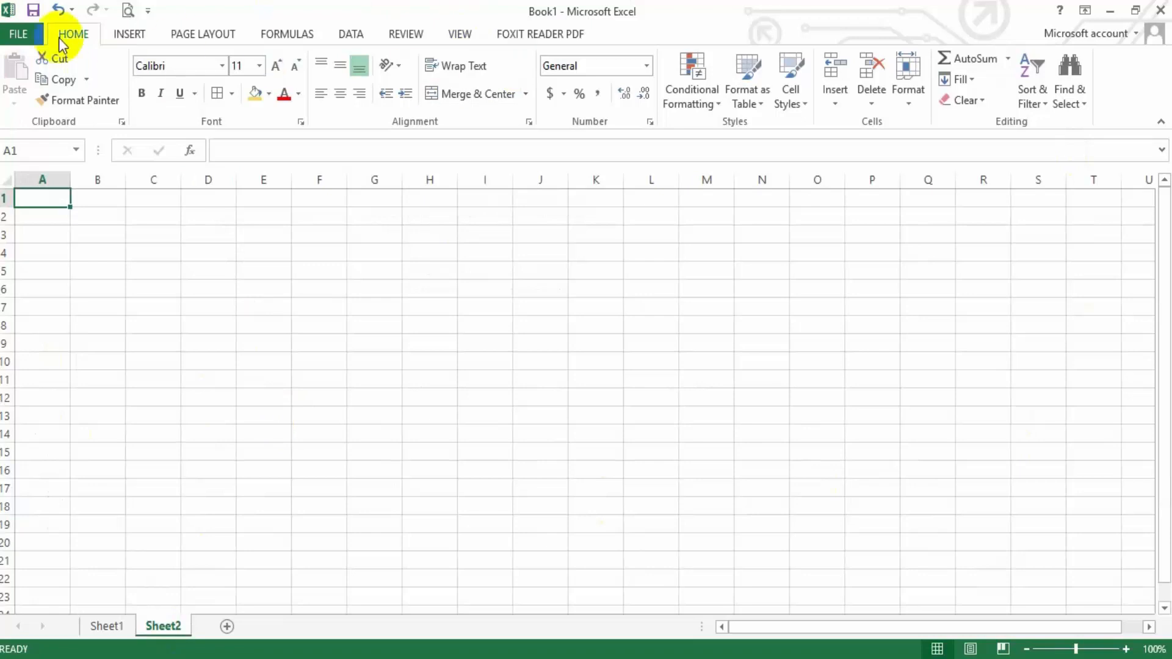
pyautogui.click(22, 34)
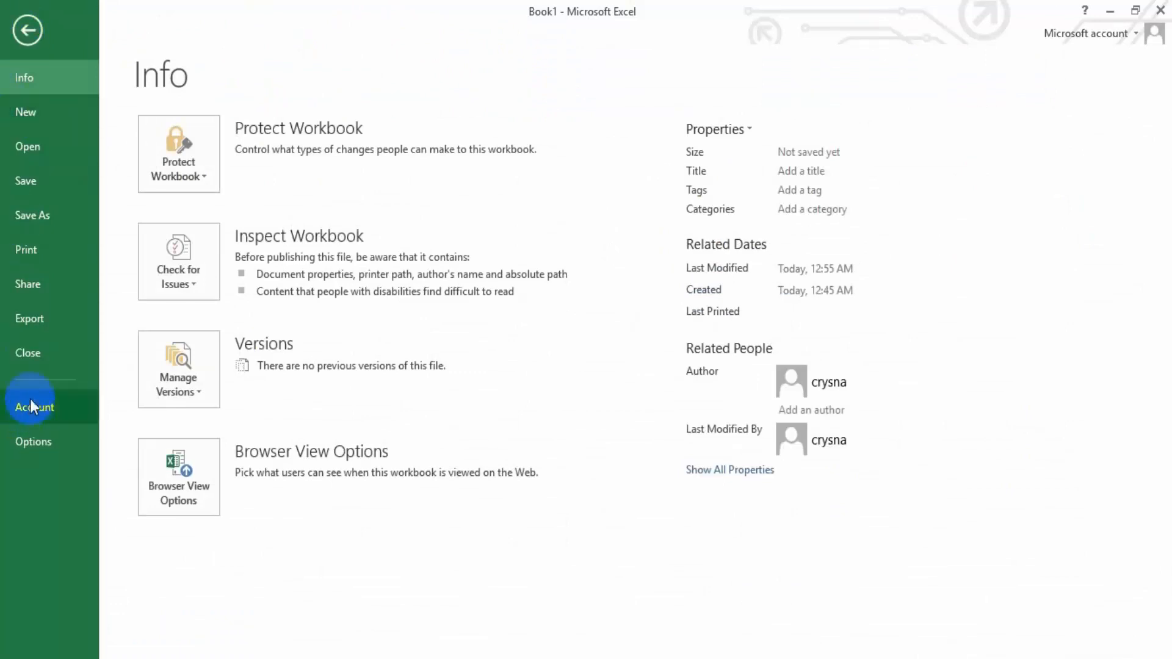
pyautogui.click(30, 30)
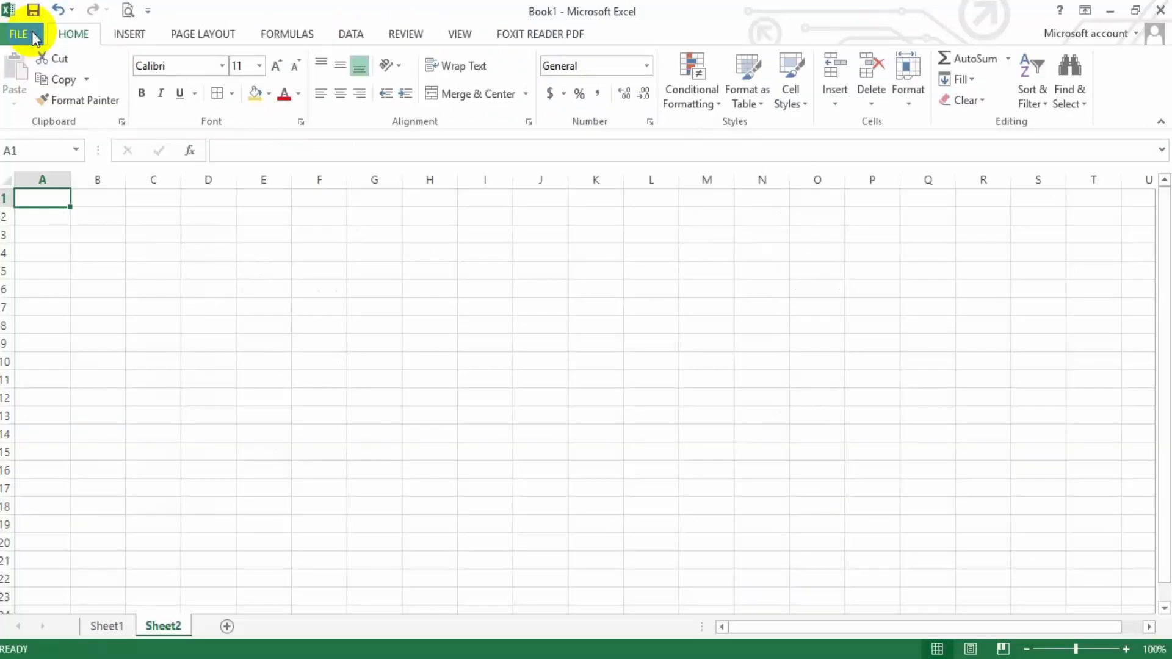
pyautogui.click(24, 34)
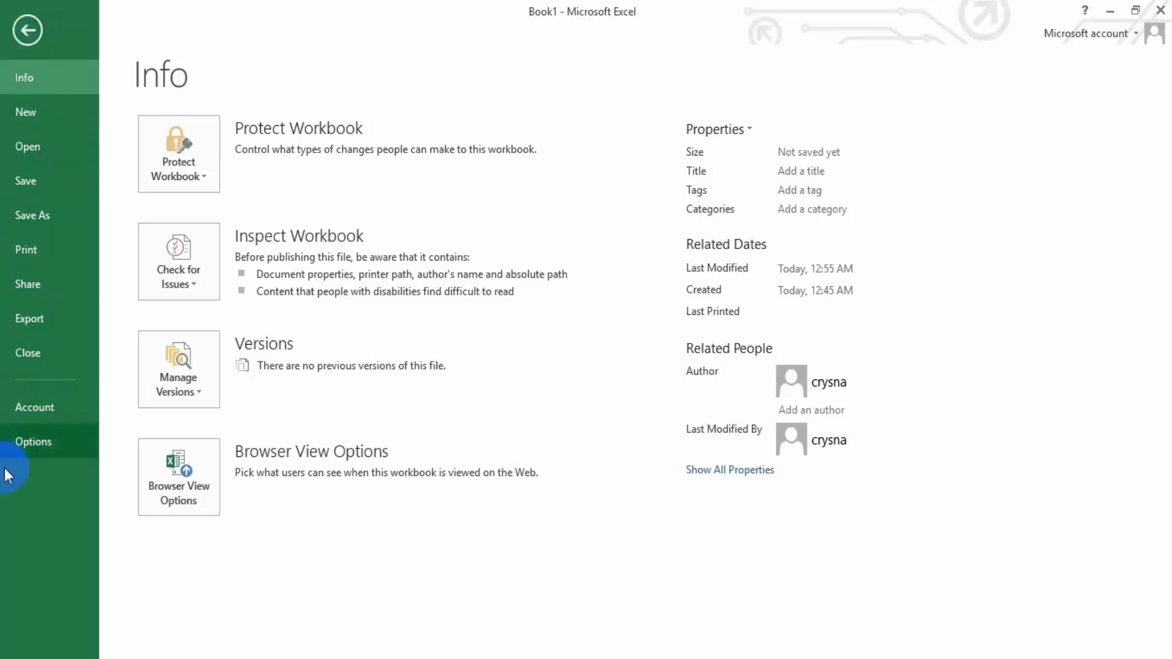
pyautogui.click(29, 33)
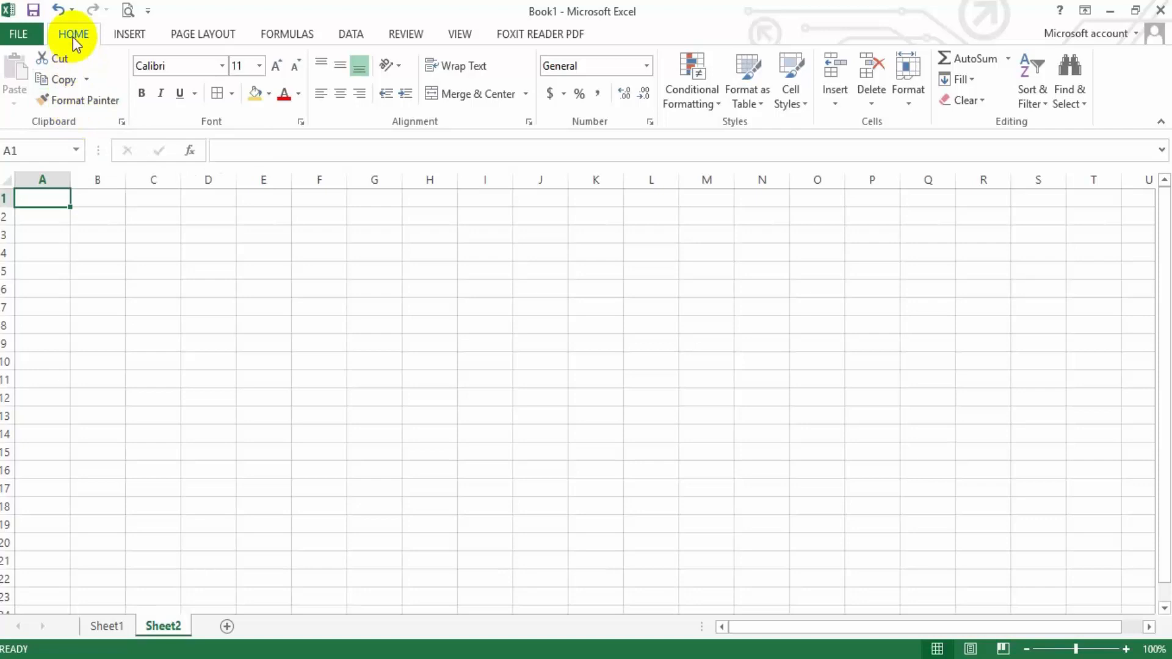
# Set the ribbon to Auto-hide, reveal it temporarily, and restore it with Show Tabs and Commands
pyautogui.click(1084, 13)
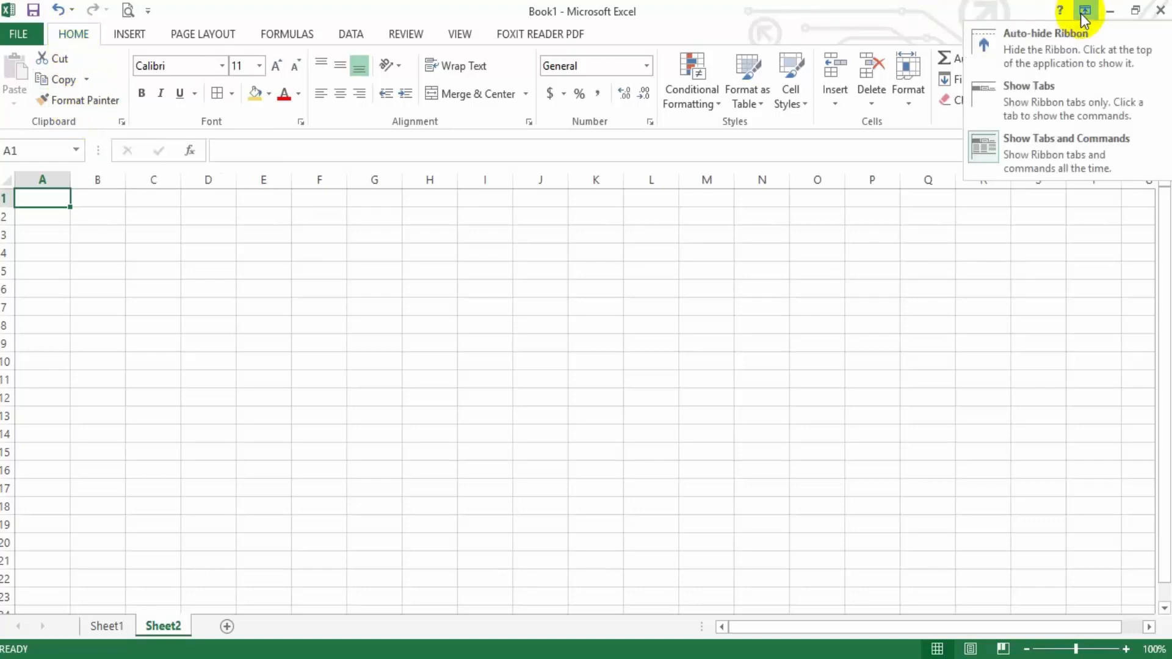
pyautogui.click(1044, 60)
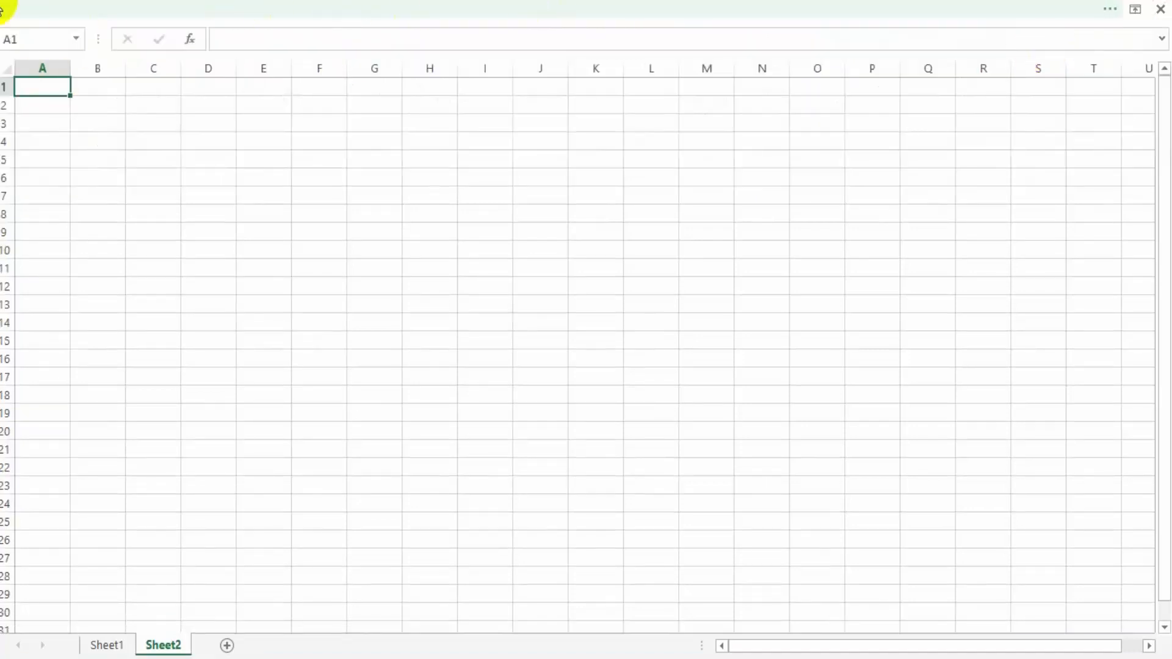
pyautogui.click(184, 13)
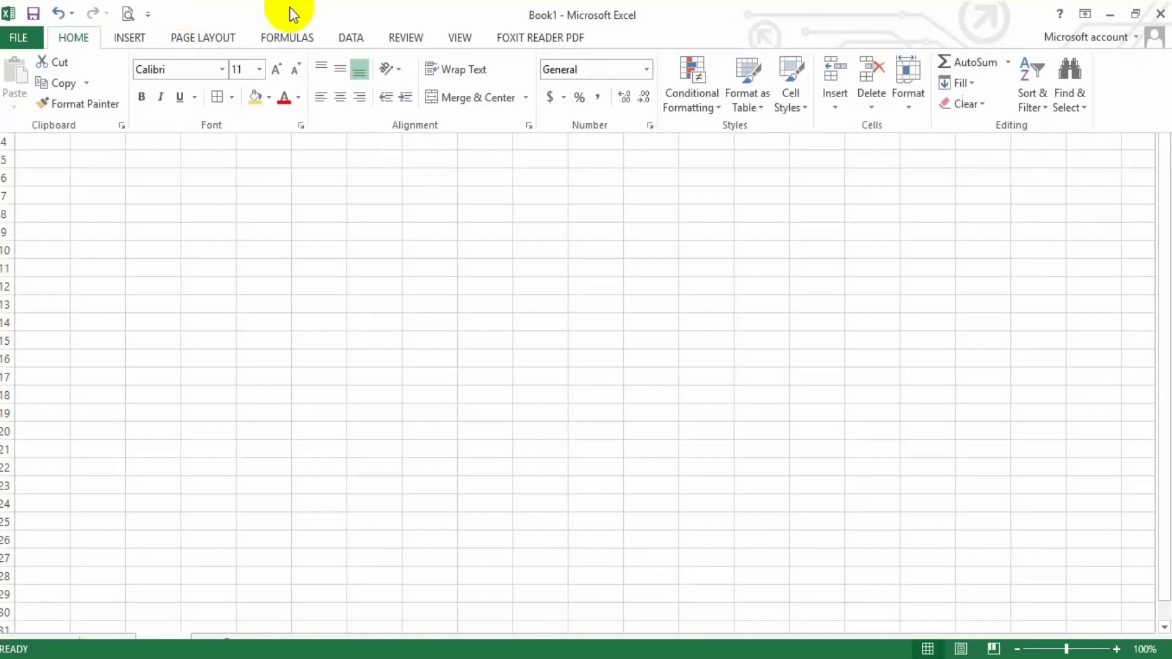
pyautogui.click(1084, 14)
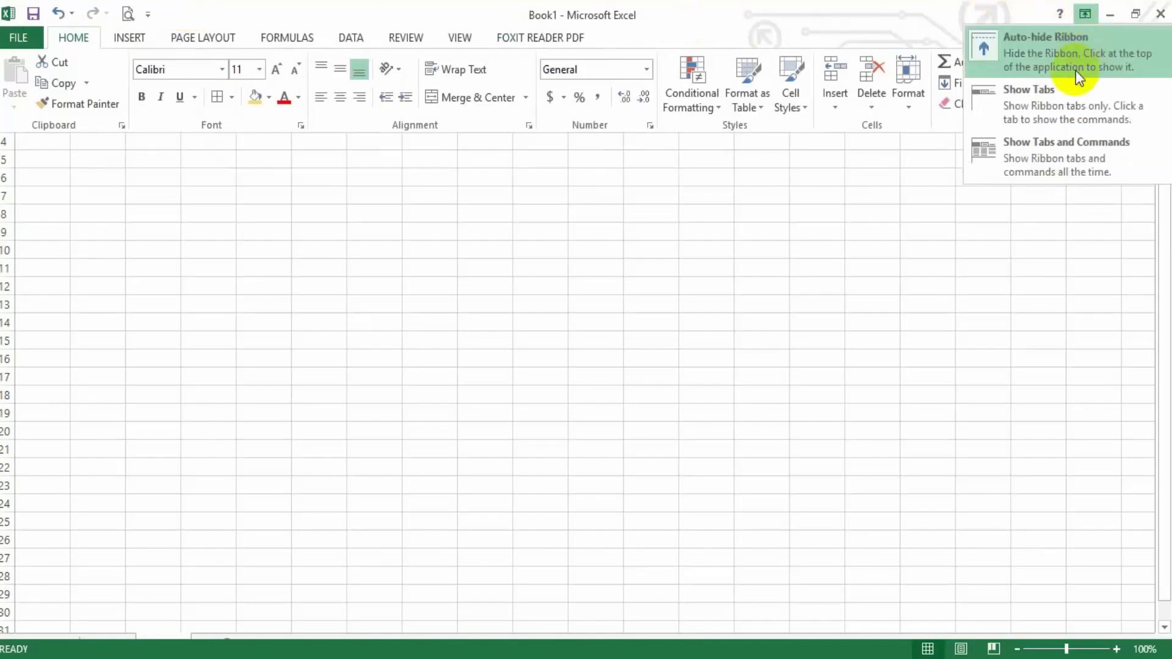
pyautogui.click(1031, 168)
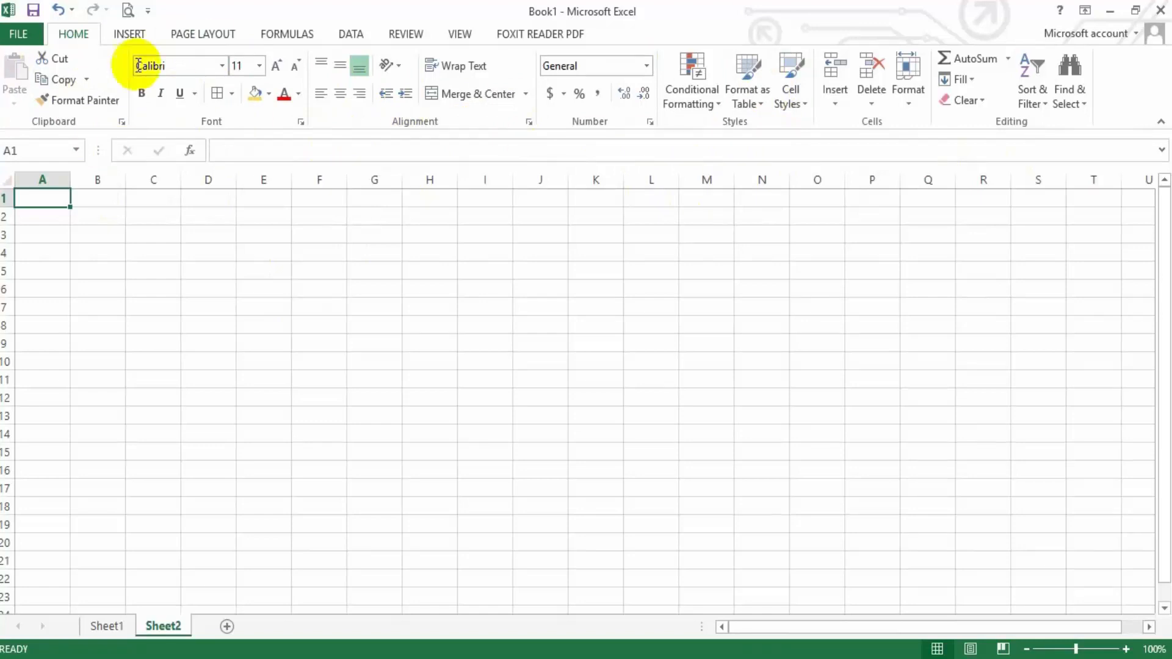
# Look through the Insert, Page Layout, Formulas, Data, Review and View commands on the ribbon
pyautogui.click(135, 35)
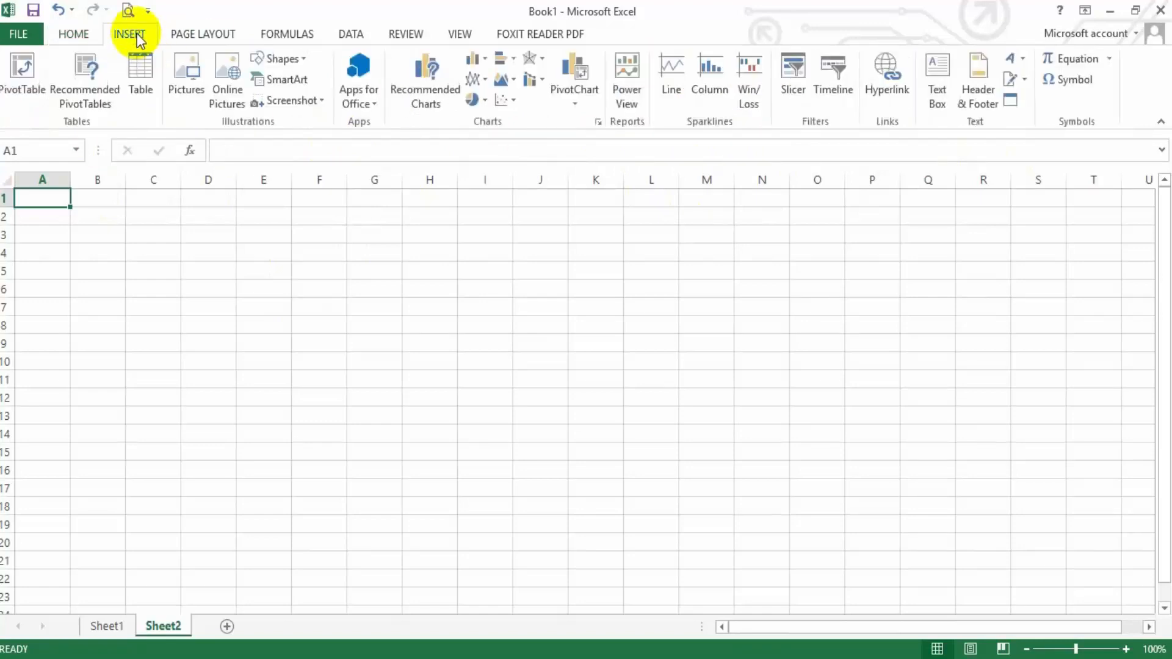
pyautogui.click(210, 33)
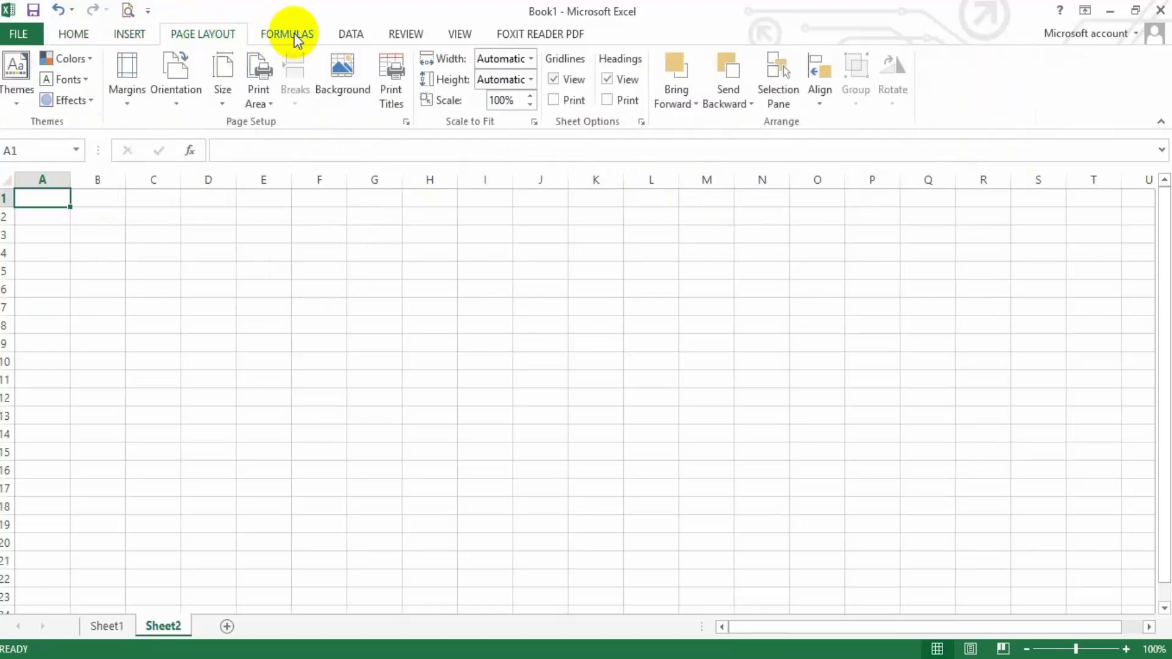
pyautogui.click(314, 32)
pyautogui.click(350, 33)
pyautogui.click(406, 33)
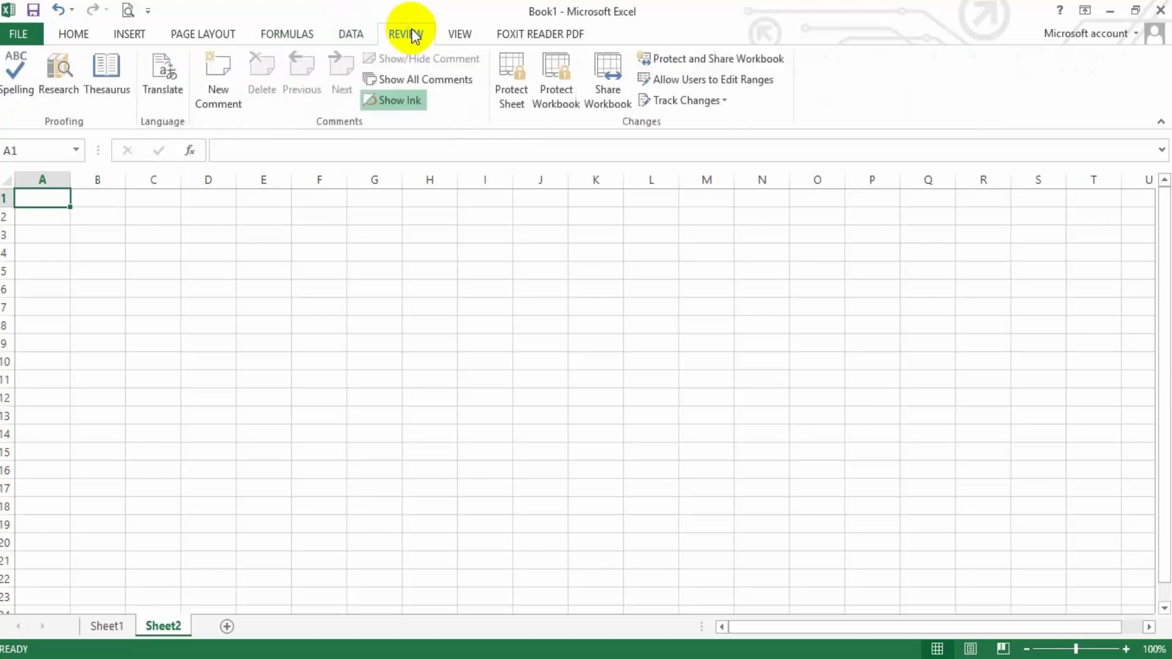
pyautogui.click(460, 36)
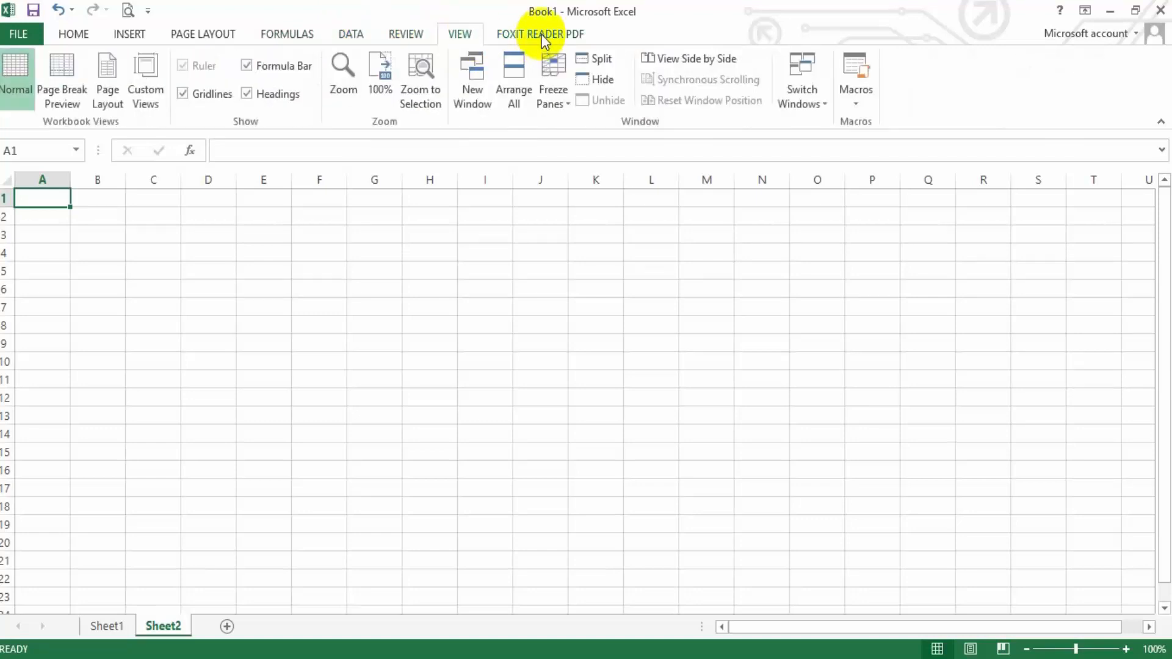
# Look over the Foxit Reader PDF commands, the workbook's Info page, the Home commands and the formula bar
pyautogui.click(543, 37)
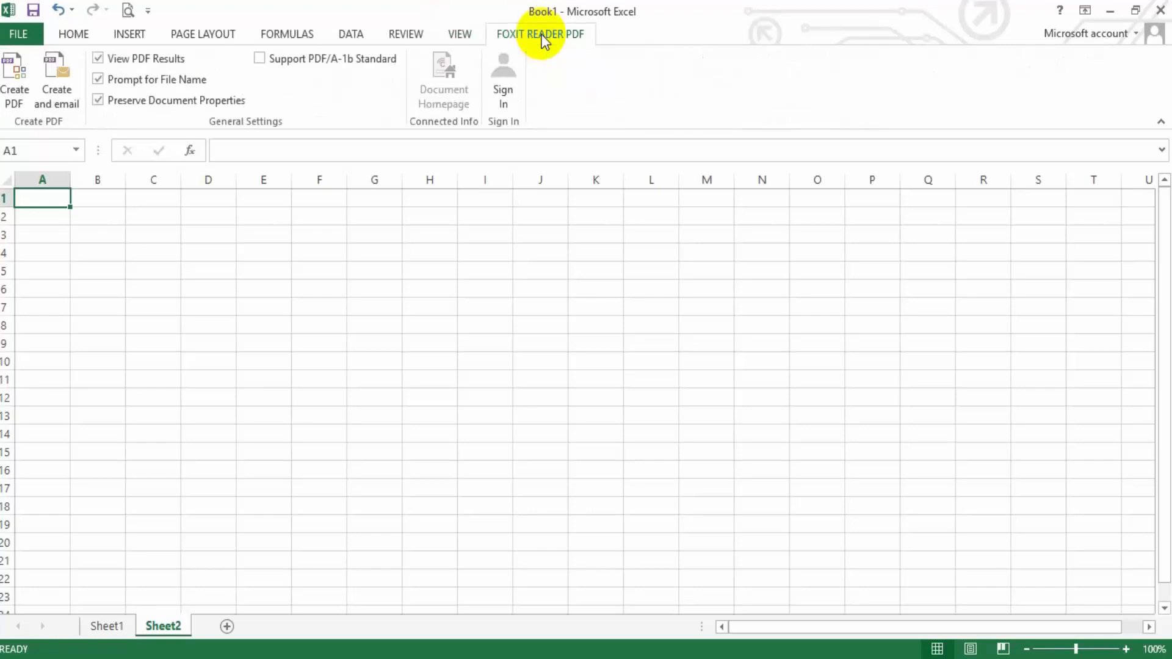
pyautogui.click(32, 35)
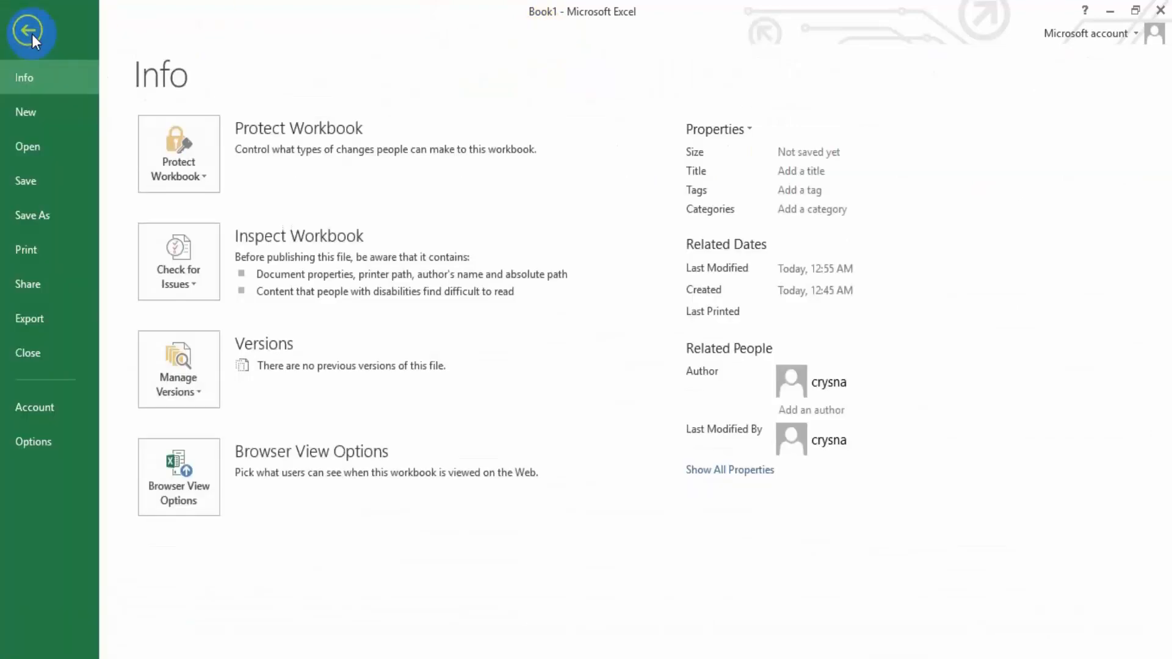
pyautogui.click(31, 34)
pyautogui.click(78, 35)
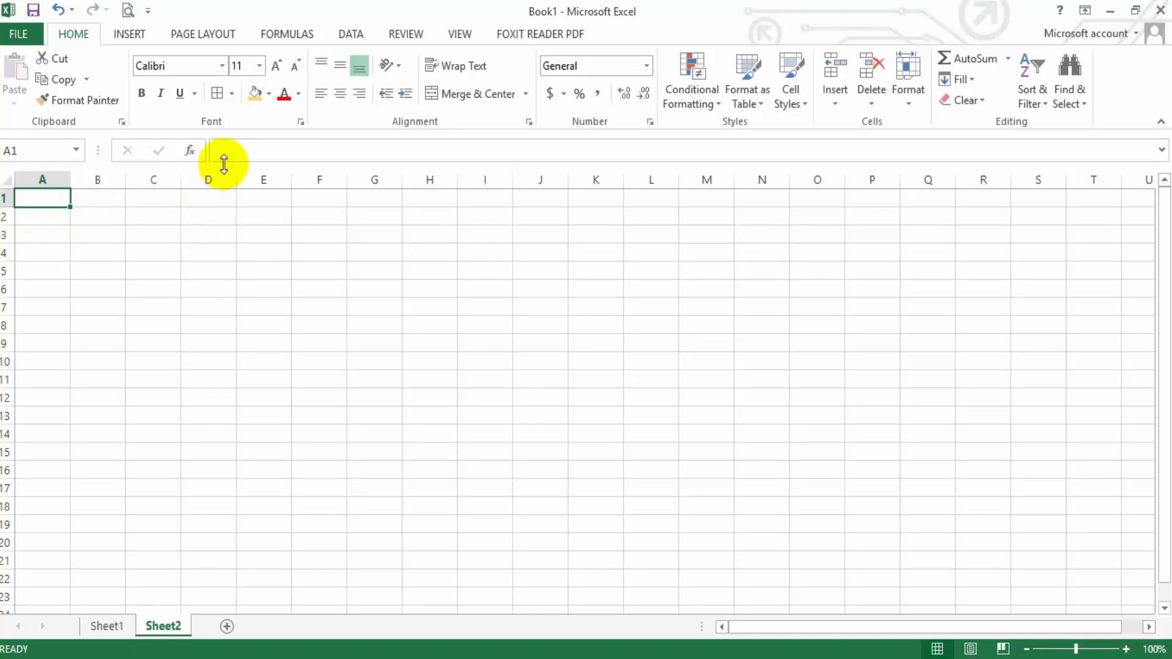
pyautogui.click(258, 153)
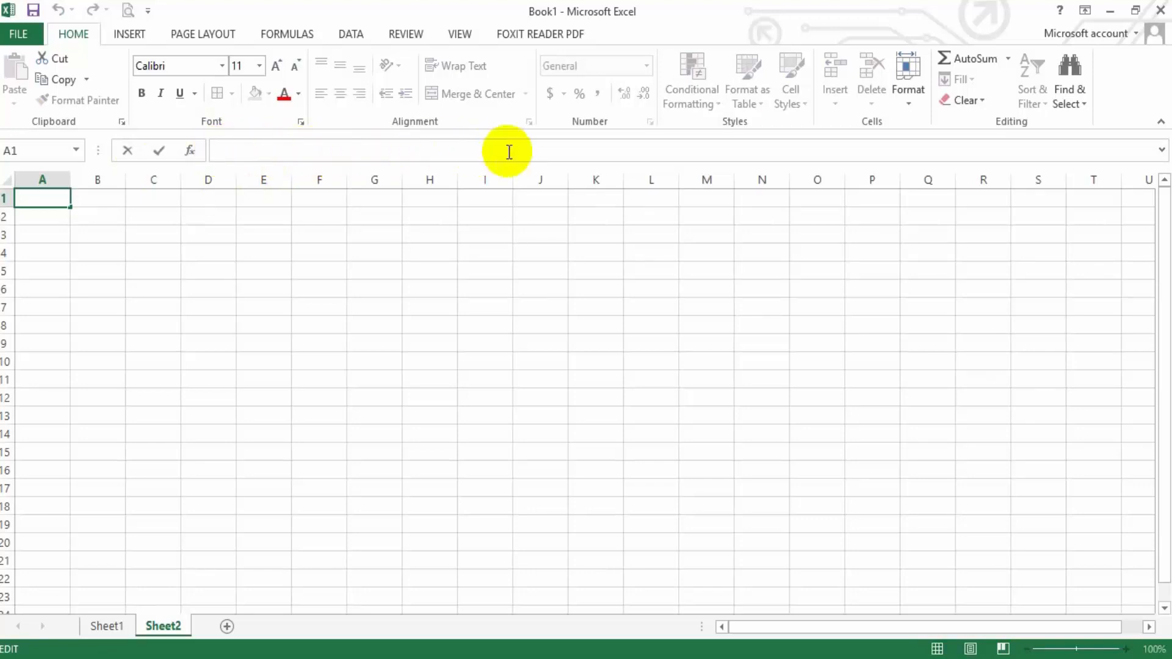
# Highlight columns A to E one at a time and the block of columns A through N to point out the columns
pyautogui.click(35, 176)
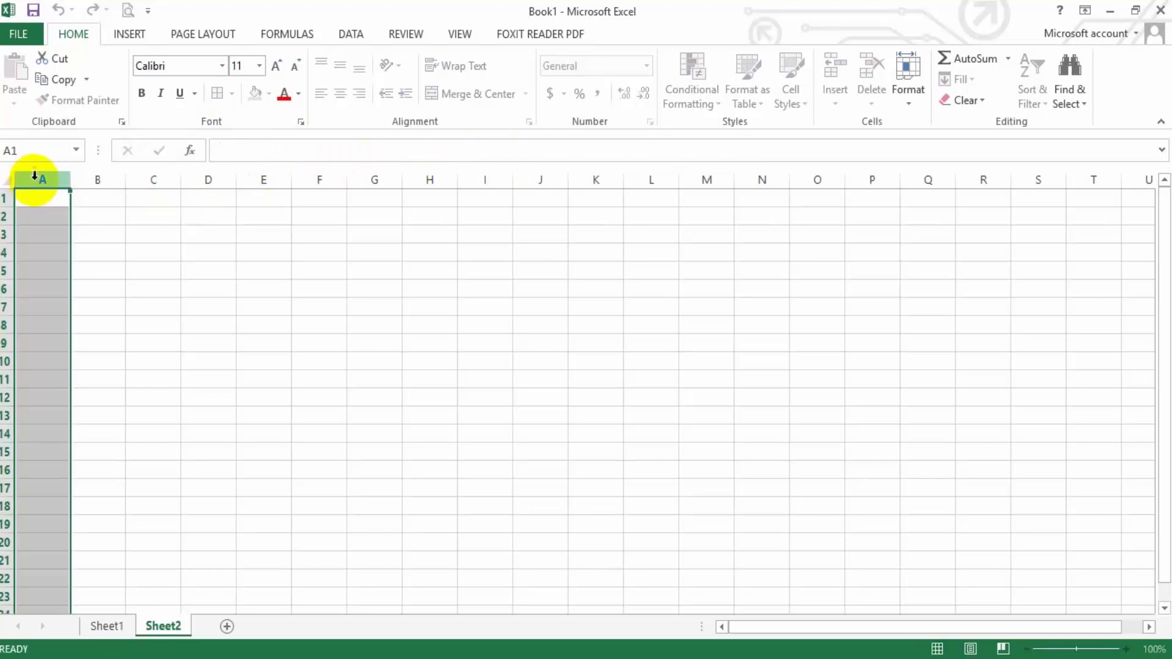
pyautogui.click(98, 179)
pyautogui.click(152, 179)
pyautogui.click(208, 179)
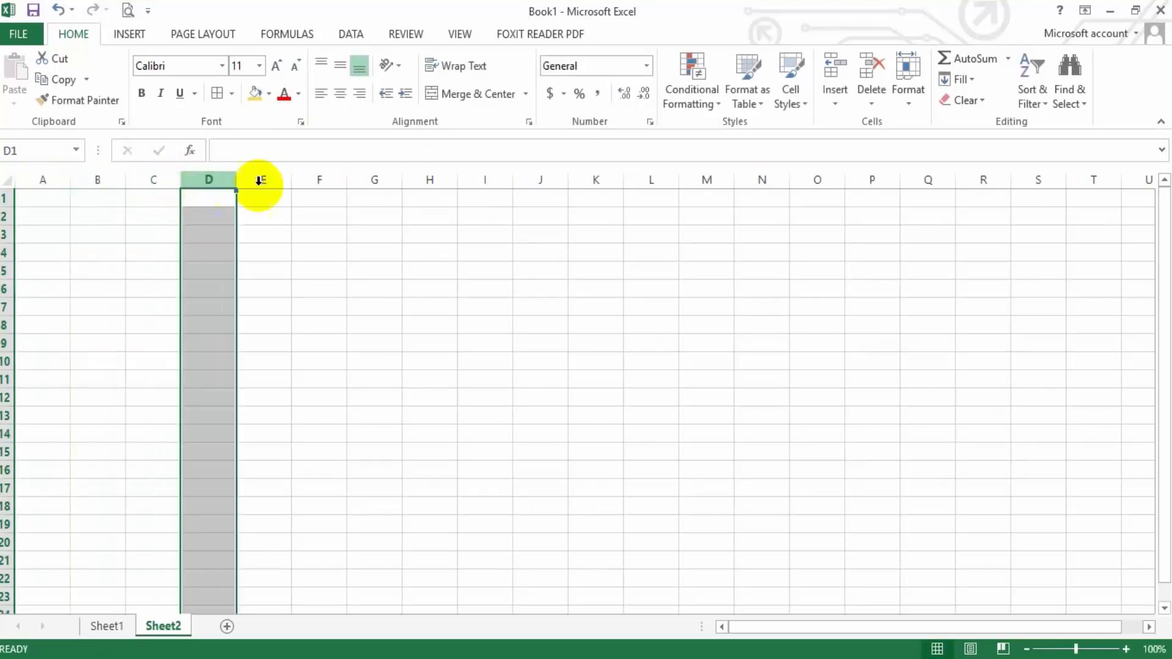
pyautogui.click(263, 178)
pyautogui.moveTo(48, 178); pyautogui.dragTo(777, 168)
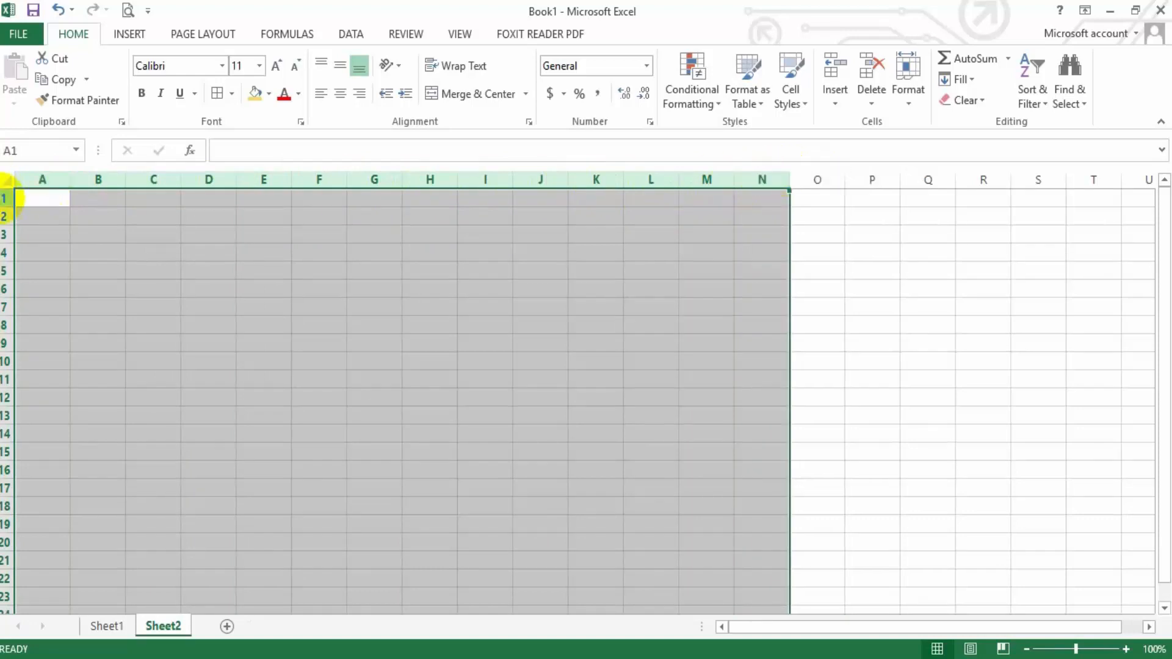
# Highlight rows 1, 2, 3 and 4 one at a time to point out the worksheet rows
pyautogui.click(5, 197)
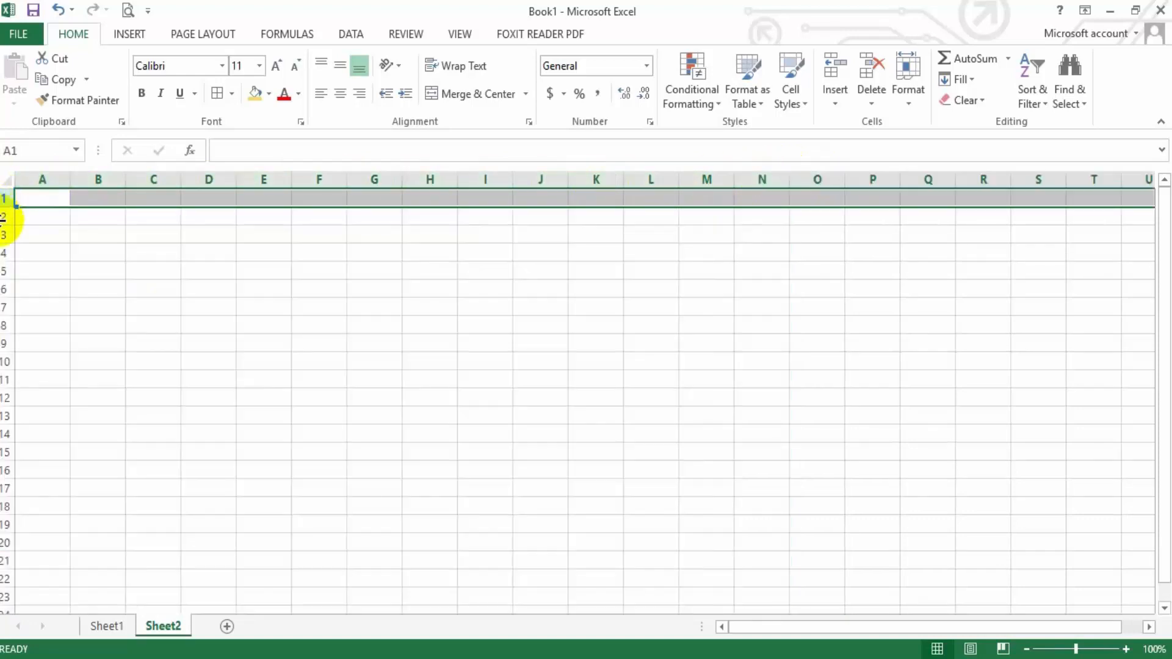
pyautogui.click(4, 217)
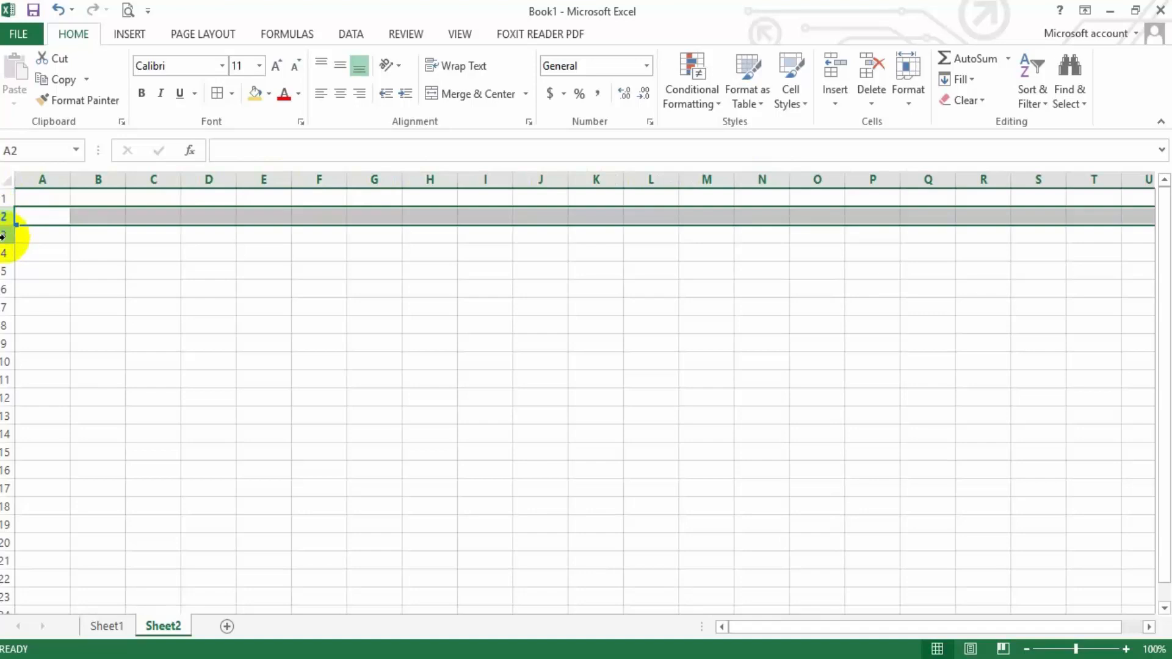
pyautogui.click(5, 235)
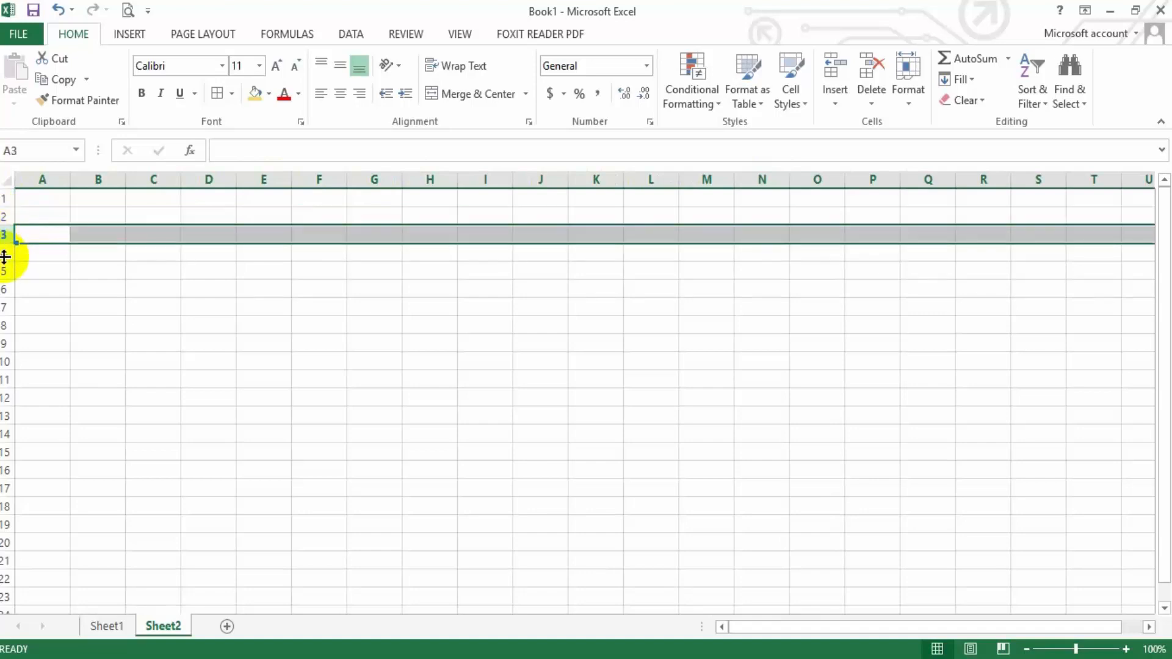
pyautogui.click(4, 252)
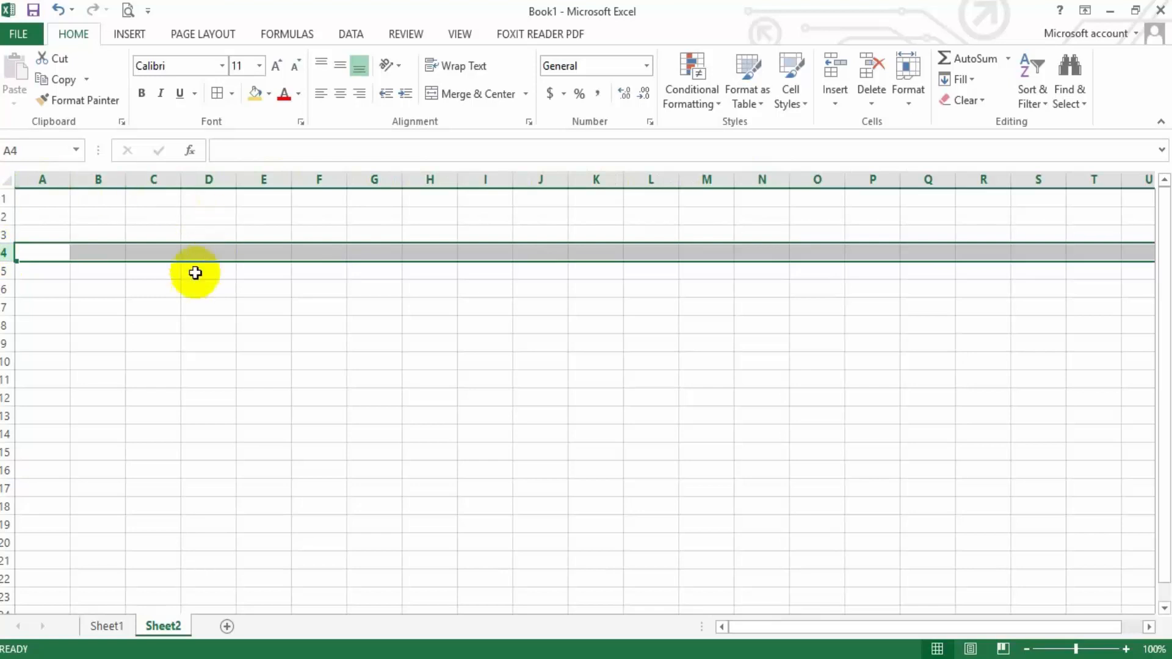
# Examine cell D2 as the intersection of column D and row 2, checking its address
pyautogui.click(201, 219)
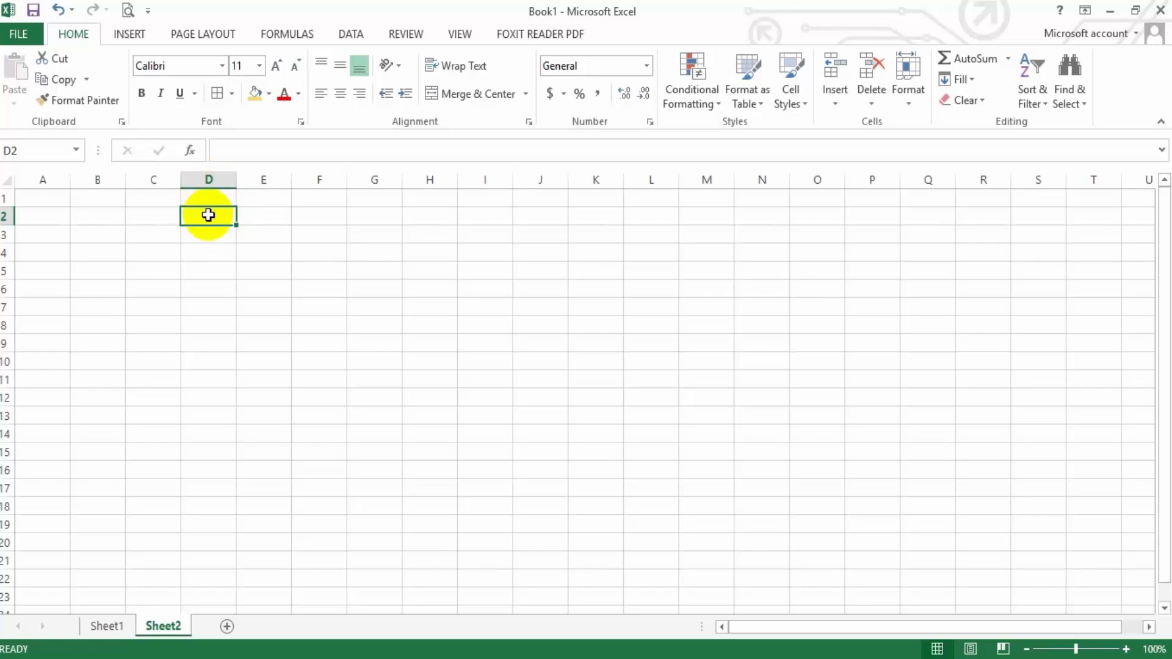
pyautogui.click(209, 179)
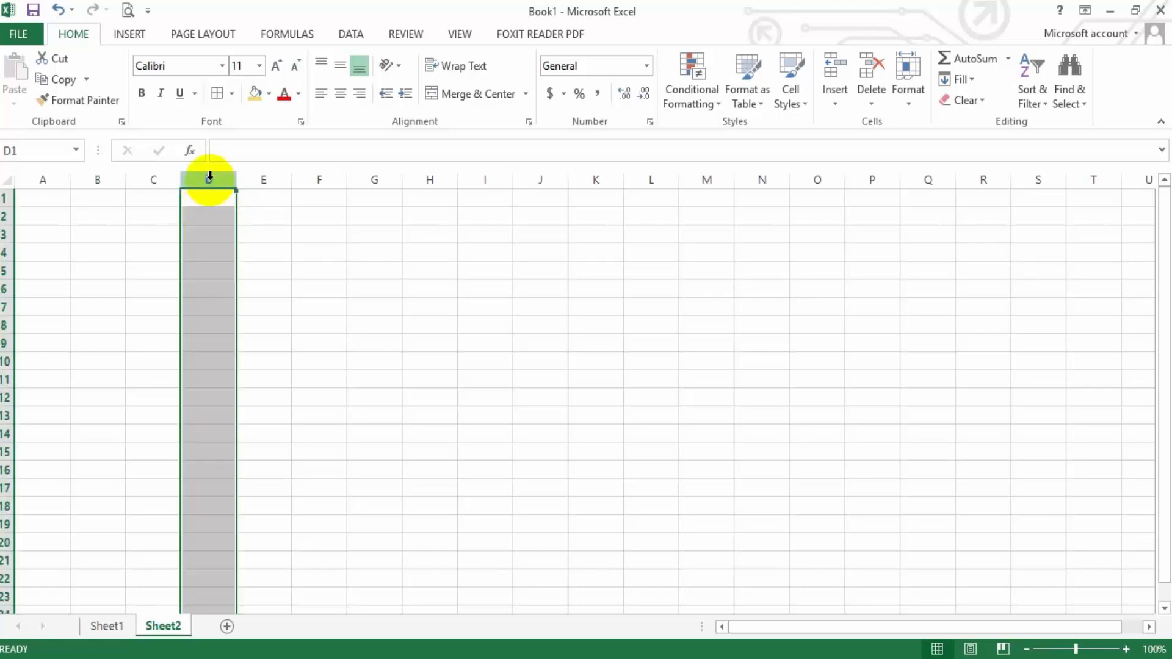
pyautogui.click(16, 218)
pyautogui.click(204, 215)
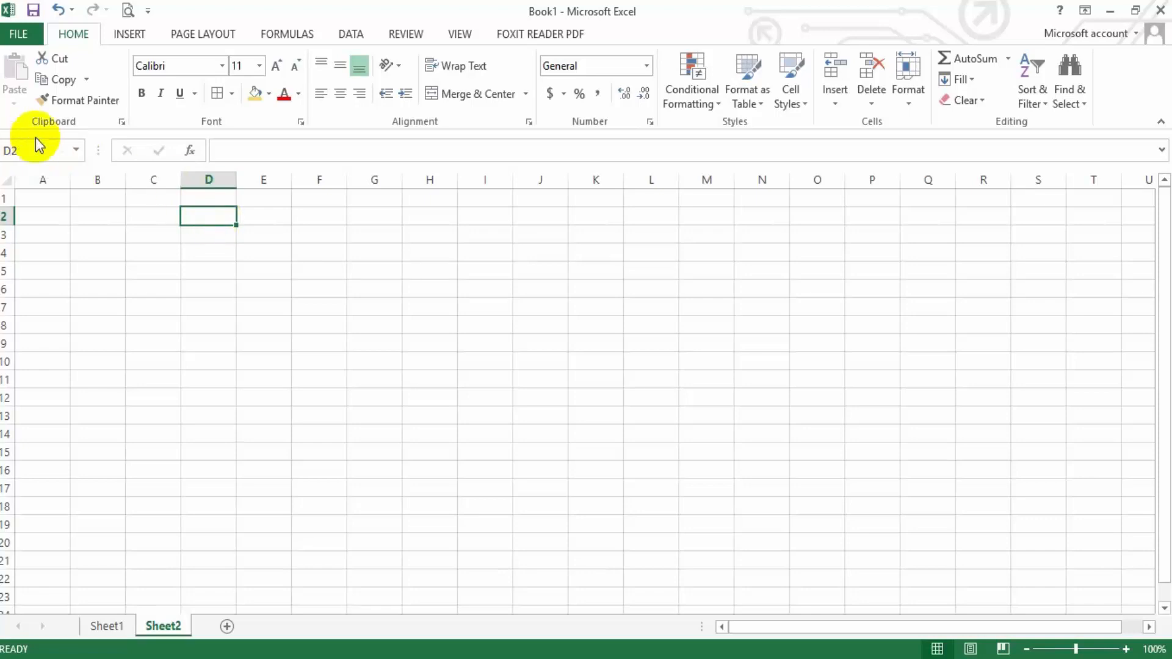
# Select cells H6, C11 and M2 in turn to read their cell addresses
pyautogui.click(432, 287)
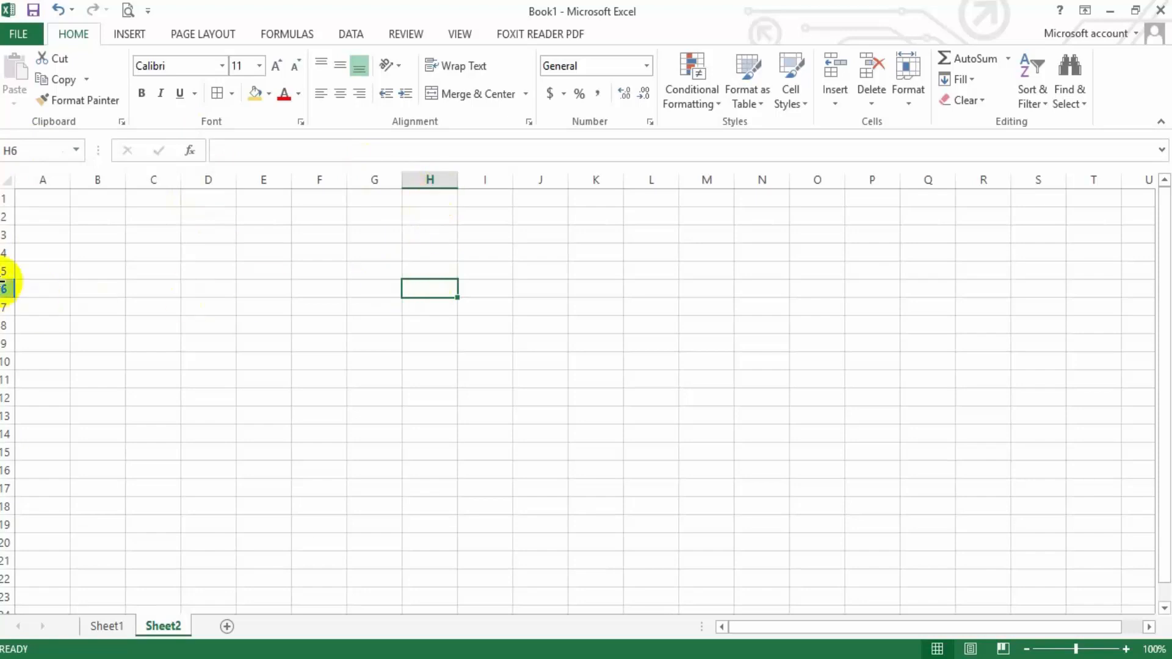
pyautogui.click(162, 378)
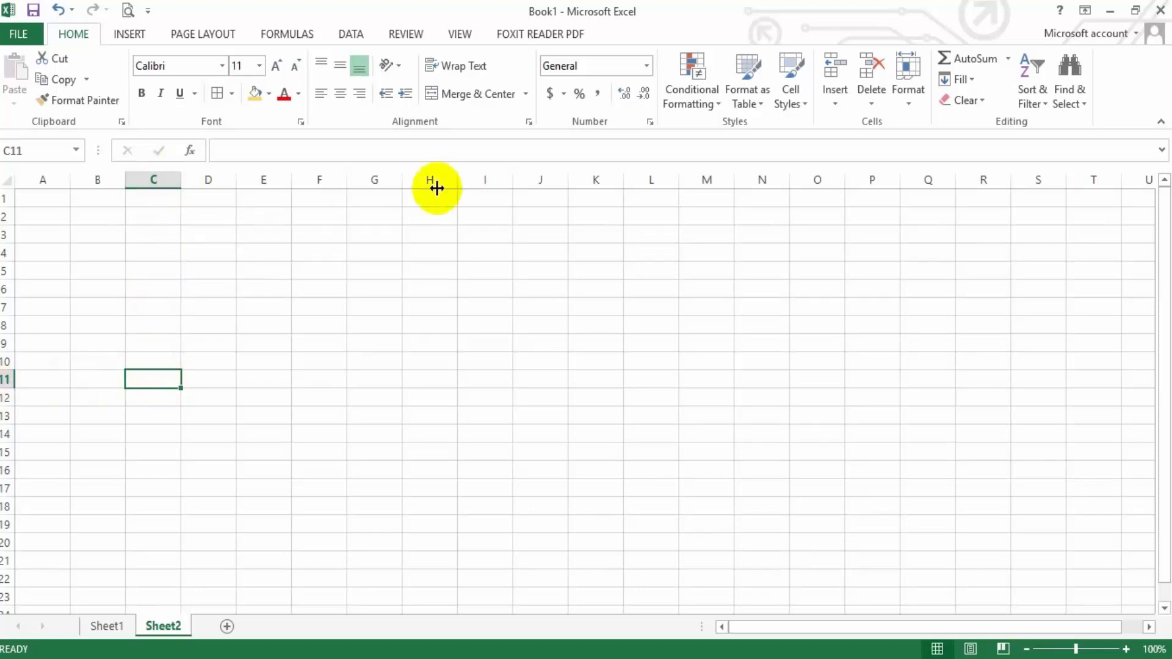
pyautogui.click(694, 211)
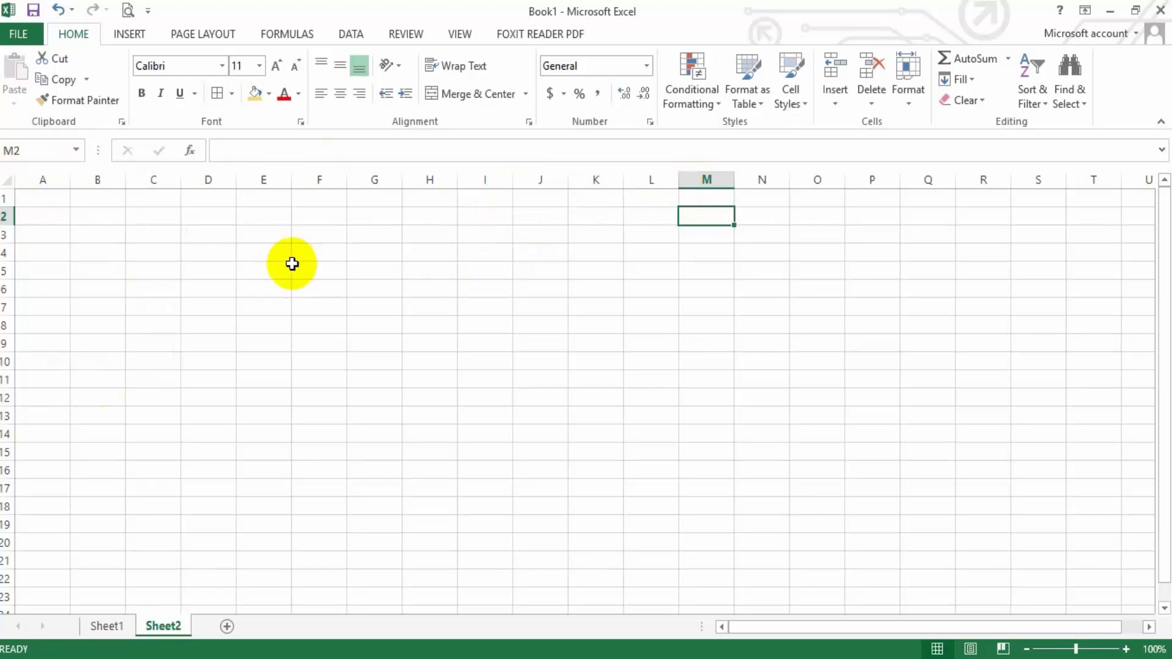
# Compare a column, a row, a cell and a range by selecting column F, row 4, G7 and C3:G4
pyautogui.click(320, 178)
pyautogui.click(3, 252)
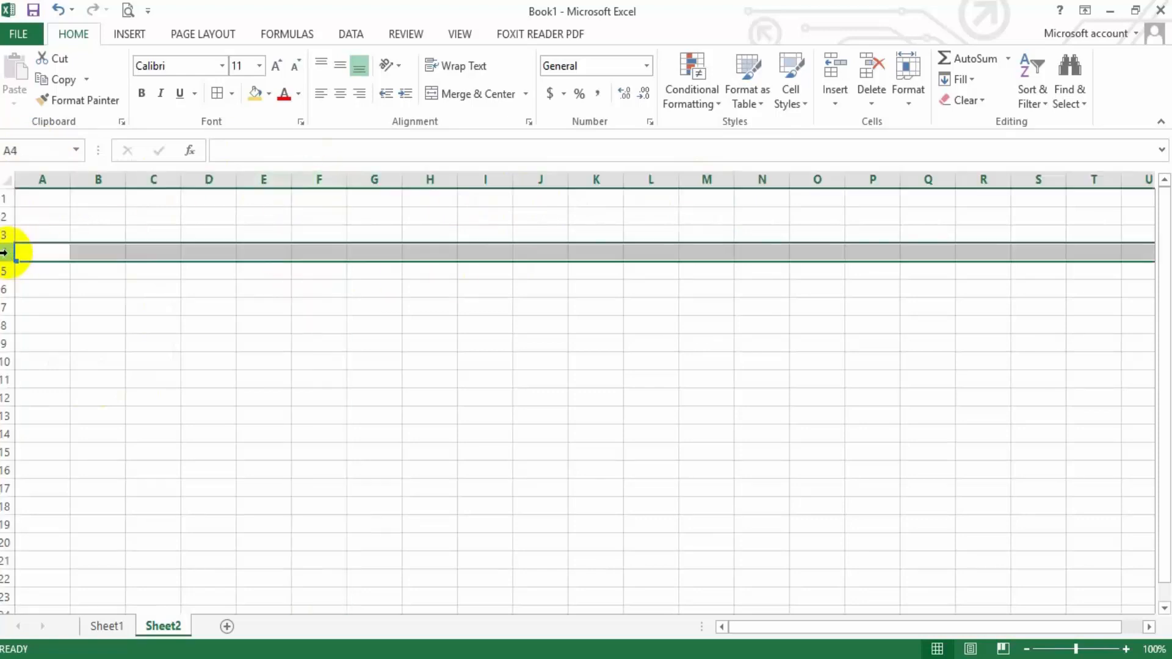
pyautogui.click(373, 309)
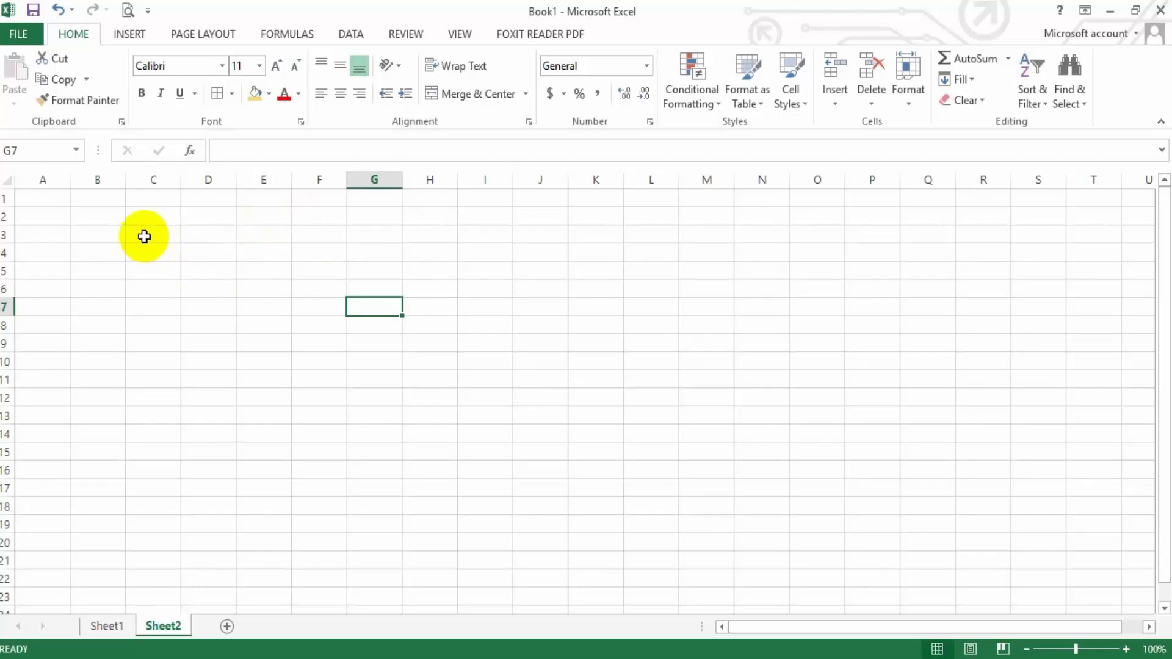
pyautogui.moveTo(144, 236); pyautogui.dragTo(385, 251)
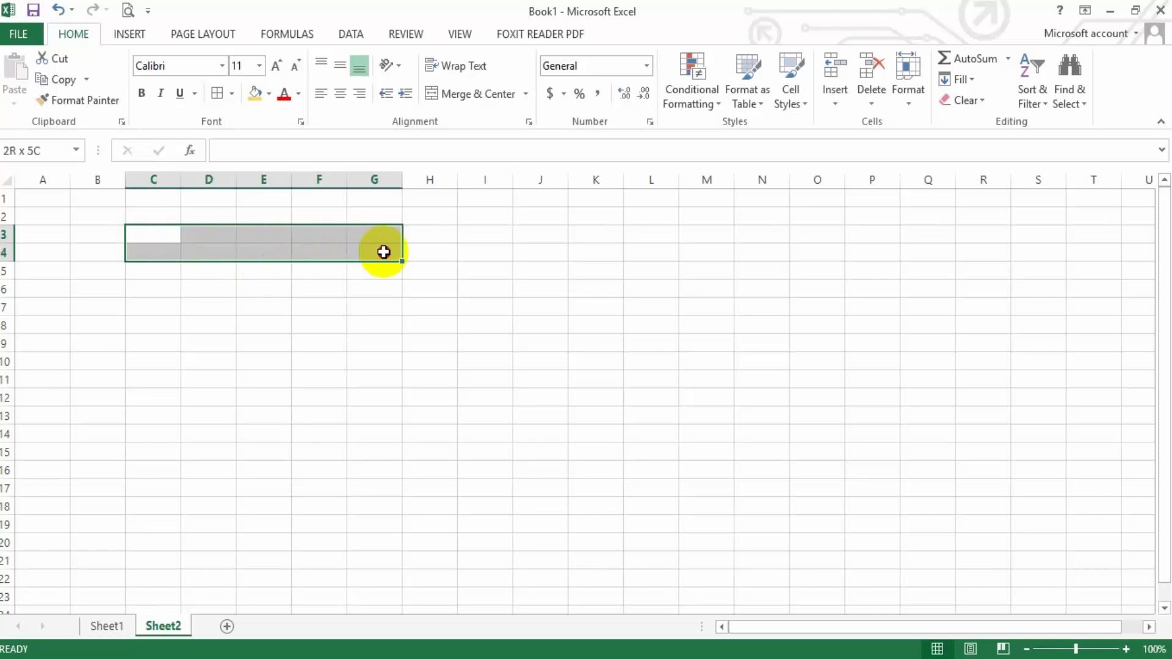
# On Sheet1, highlight the payment ranges C7:C11, G7:G11, C7:G7 and C7:G11 as examples of cell ranges
pyautogui.click(108, 626)
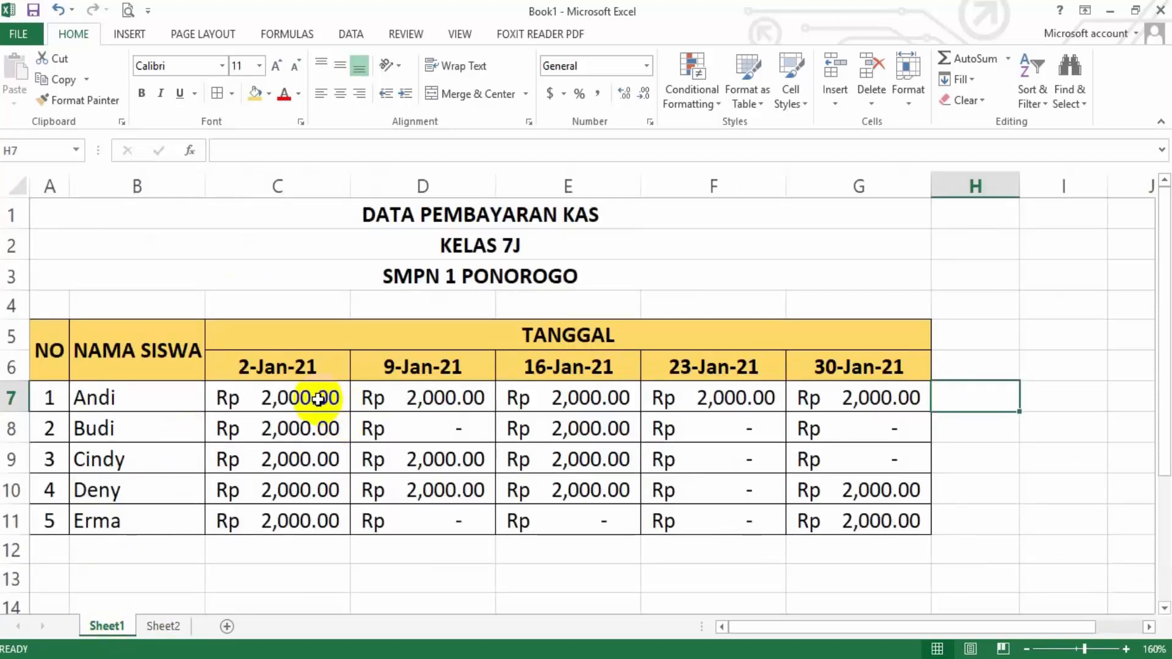
pyautogui.moveTo(317, 399); pyautogui.dragTo(310, 511)
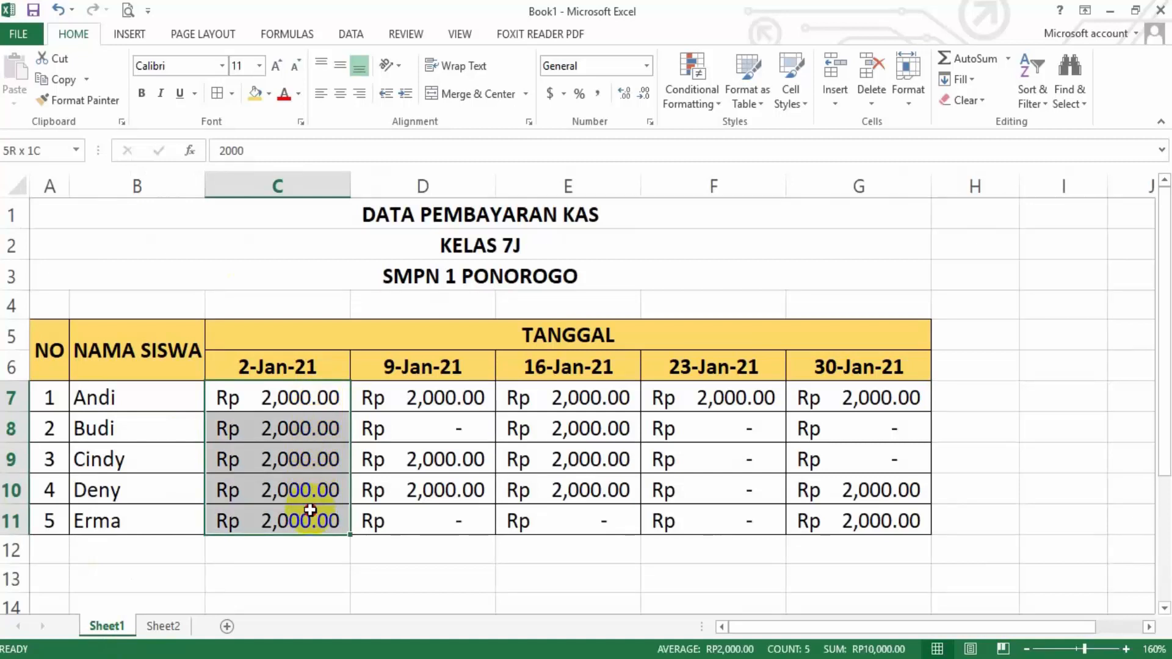
pyautogui.moveTo(310, 510); pyautogui.dragTo(310, 511)
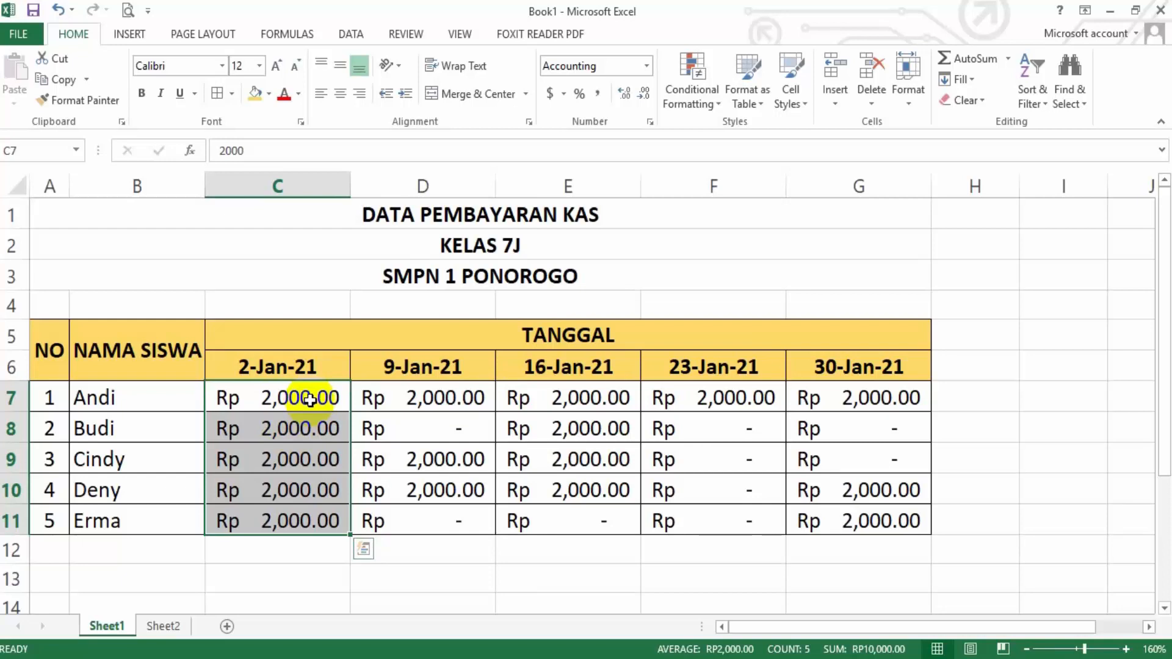
pyautogui.moveTo(845, 396); pyautogui.dragTo(843, 517)
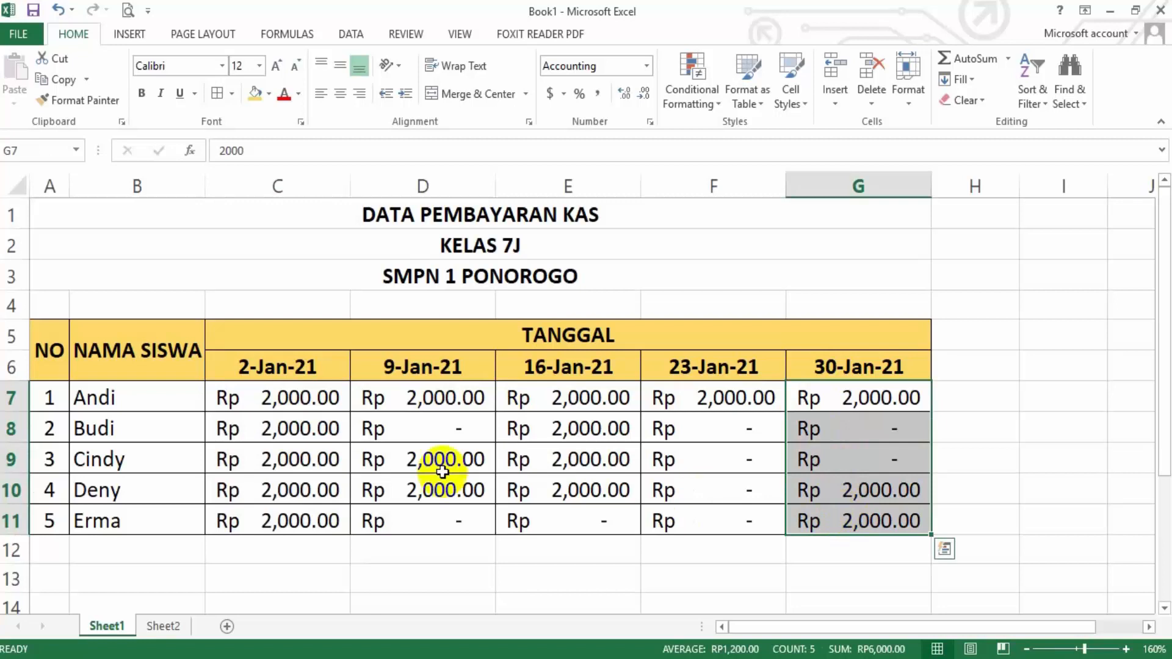
pyautogui.moveTo(285, 401); pyautogui.dragTo(847, 398)
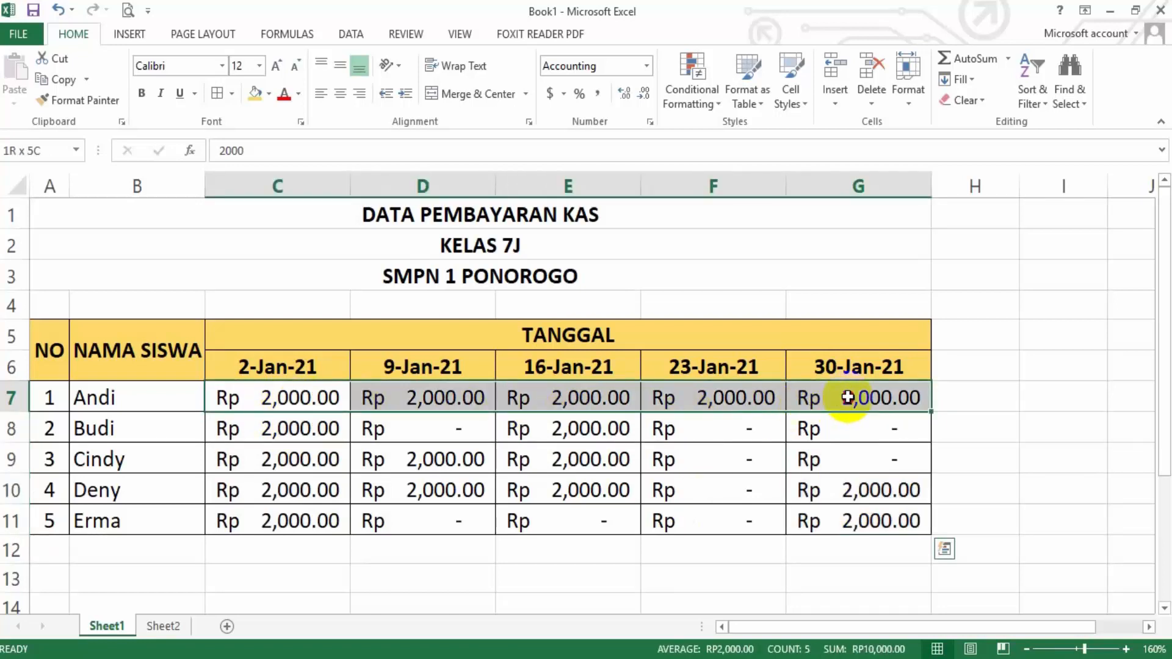
pyautogui.click(254, 395)
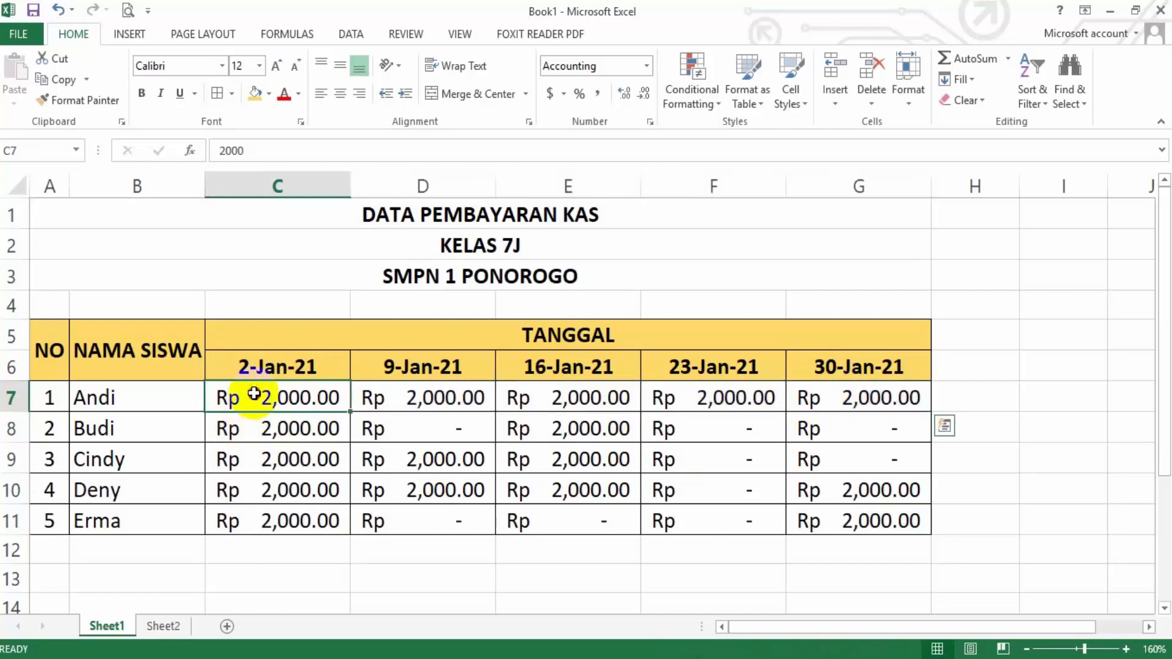
pyautogui.moveTo(254, 394); pyautogui.dragTo(860, 514)
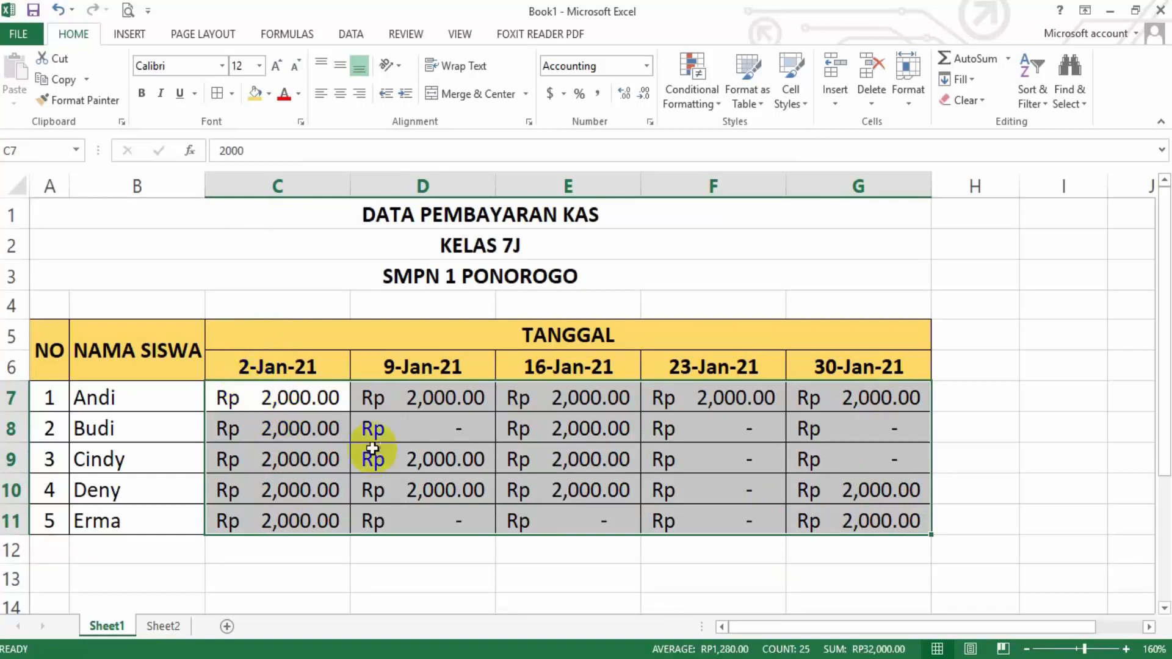
# Examine the single cells D7, B9 and G7 in the payment table and the two-row range C7:G8
pyautogui.click(411, 397)
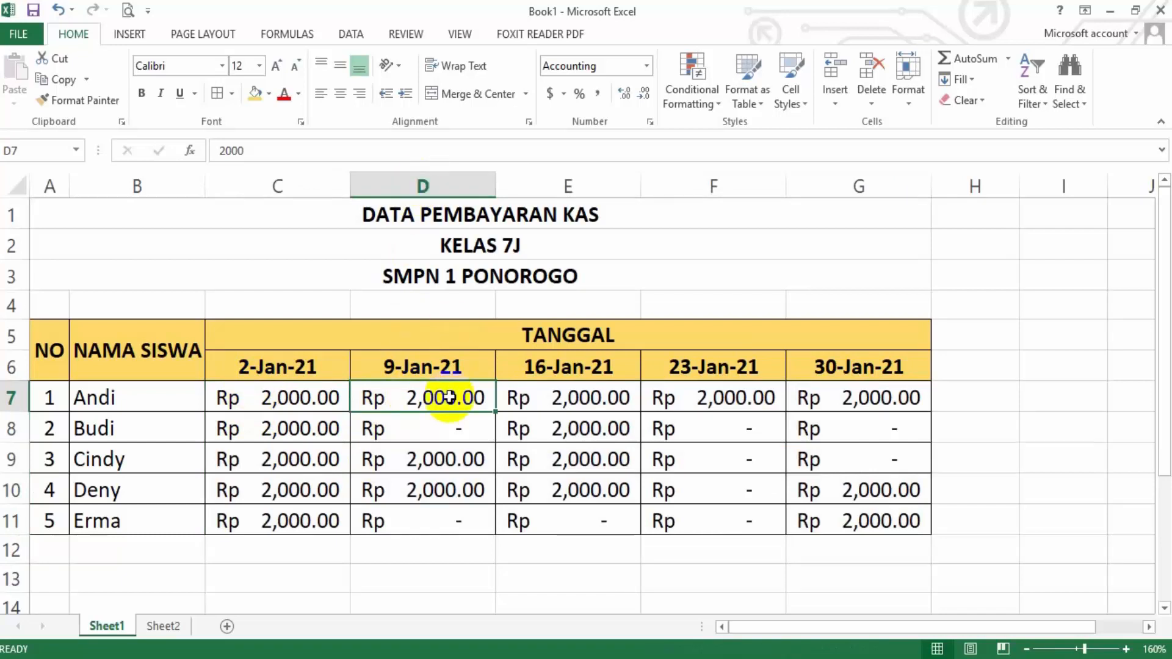
pyautogui.click(147, 463)
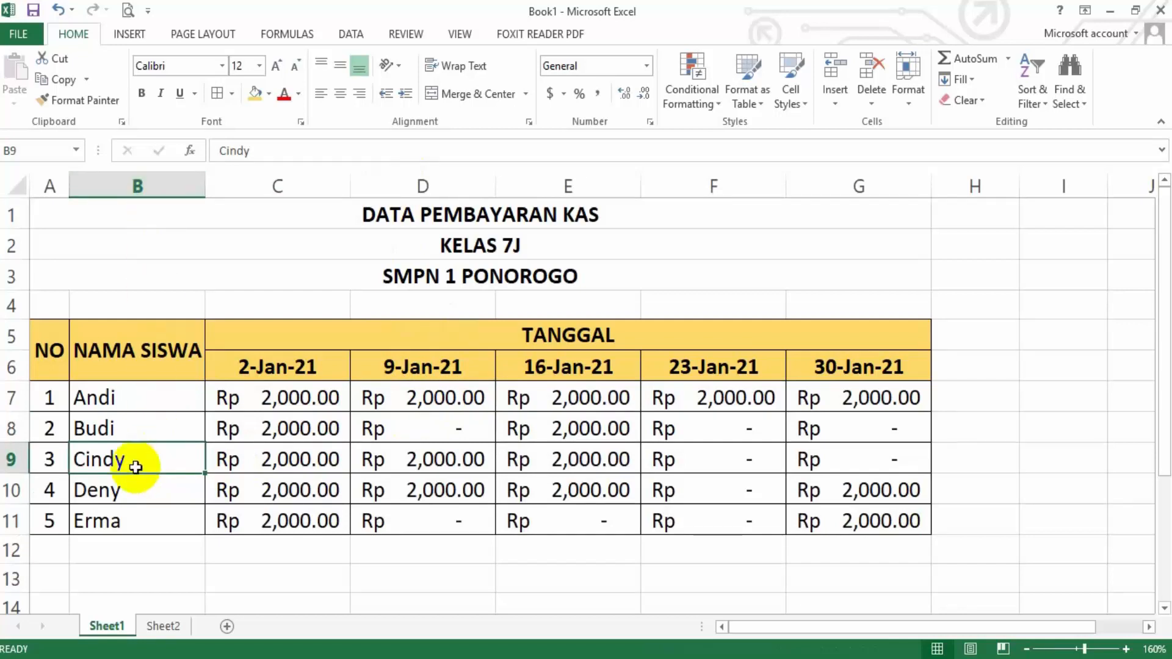
pyautogui.click(844, 398)
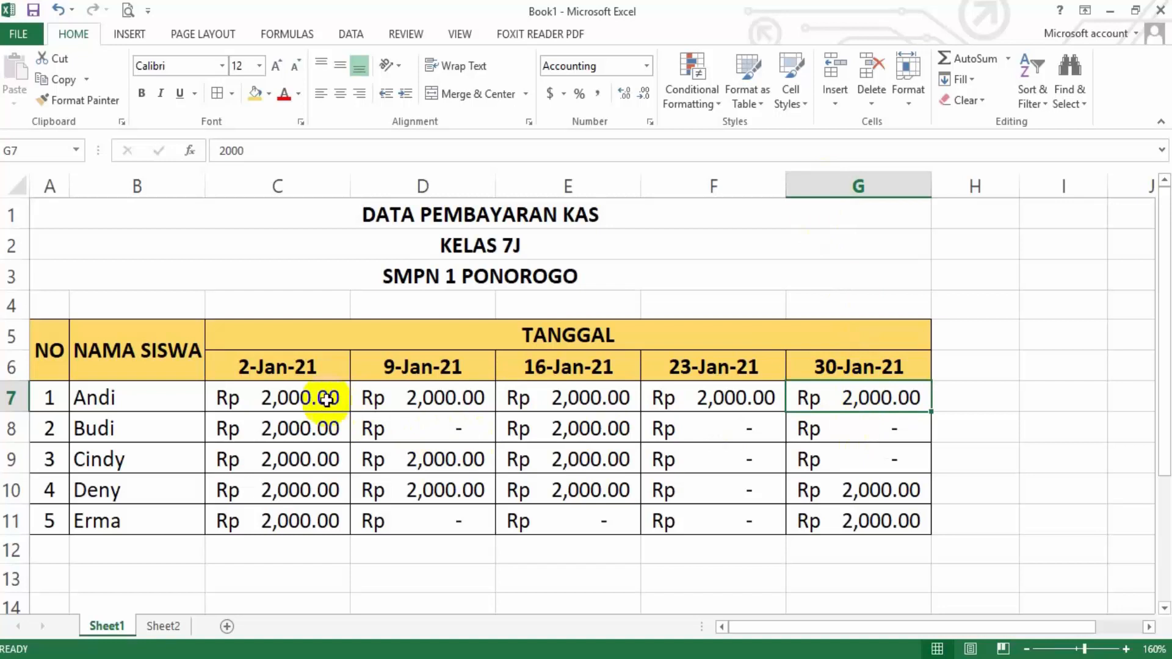
pyautogui.moveTo(301, 397); pyautogui.dragTo(850, 431)
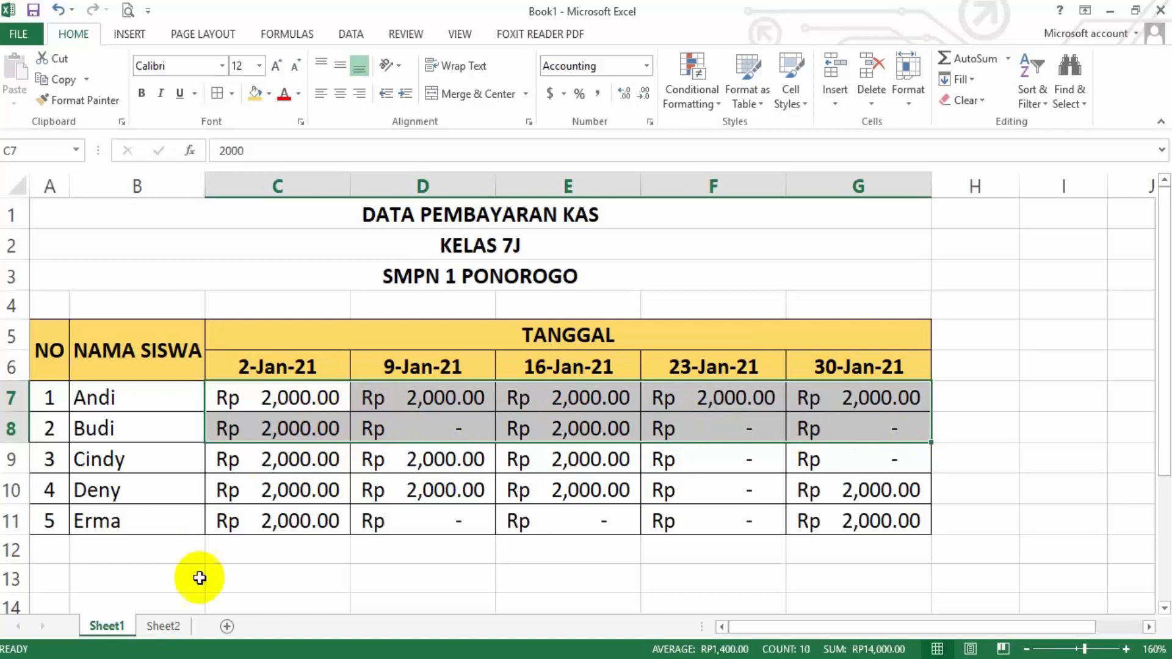
# Return to Sheet2, clear the range selection with cell C14, and highlight columns A and B in turn
pyautogui.click(163, 625)
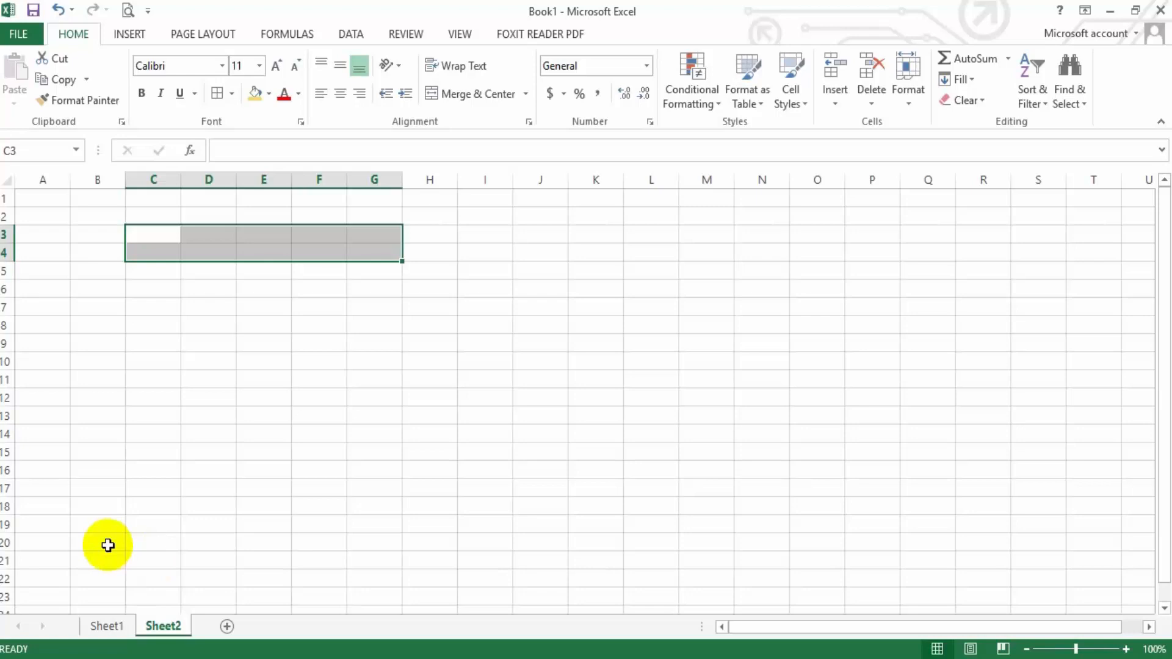
pyautogui.click(170, 436)
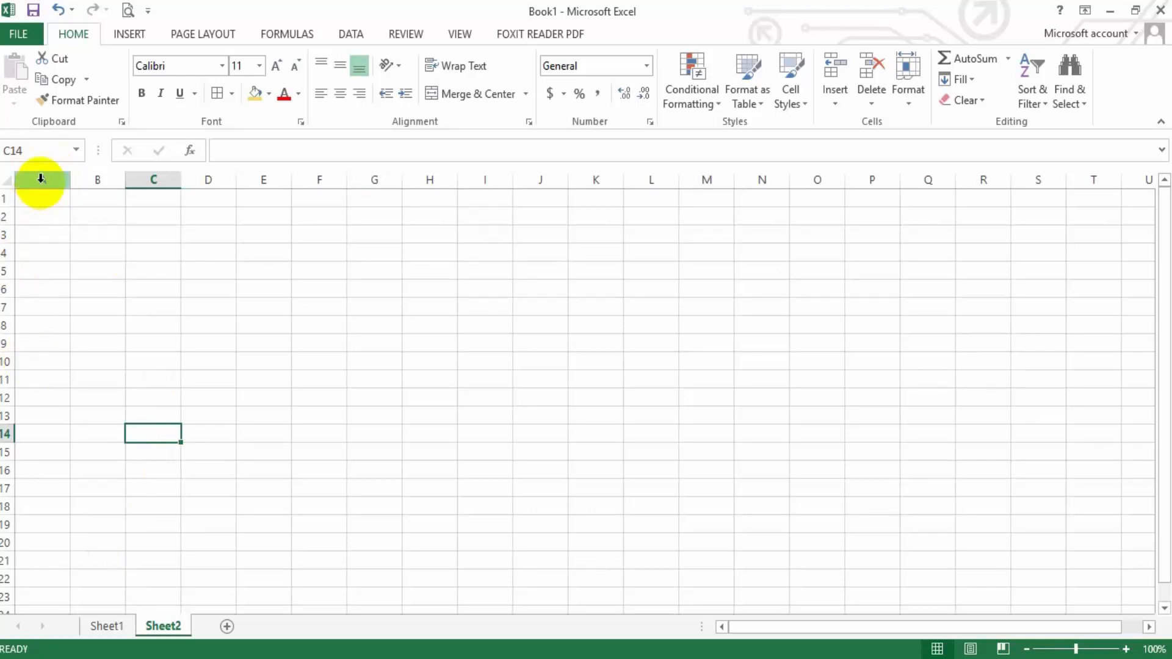
pyautogui.click(41, 178)
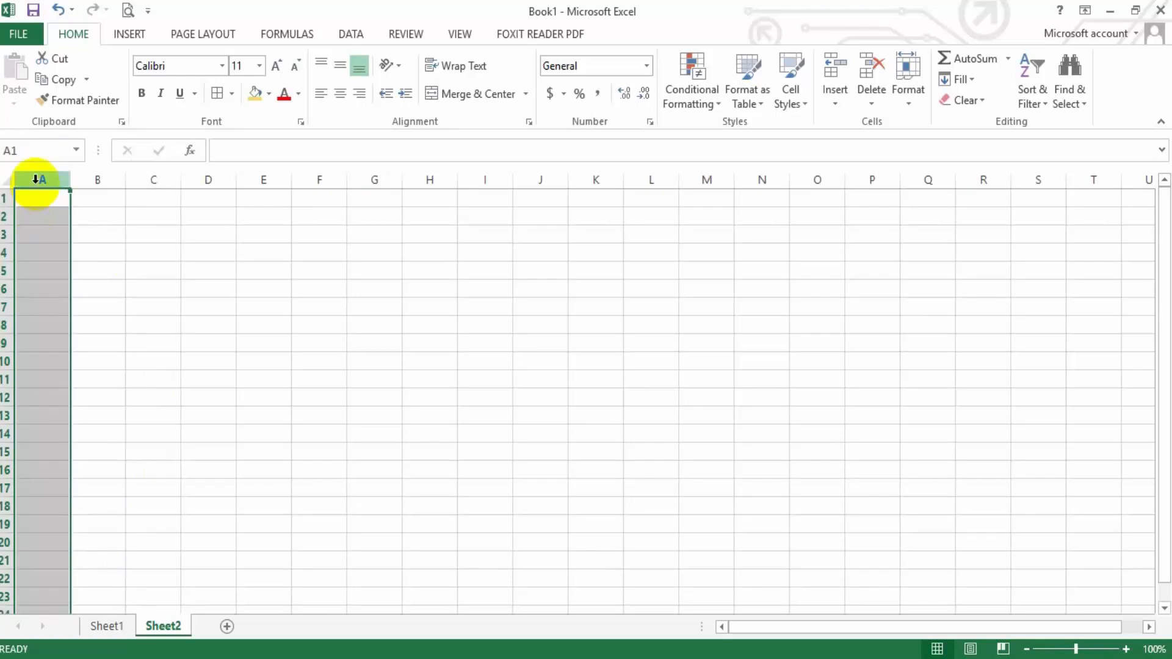
pyautogui.click(118, 178)
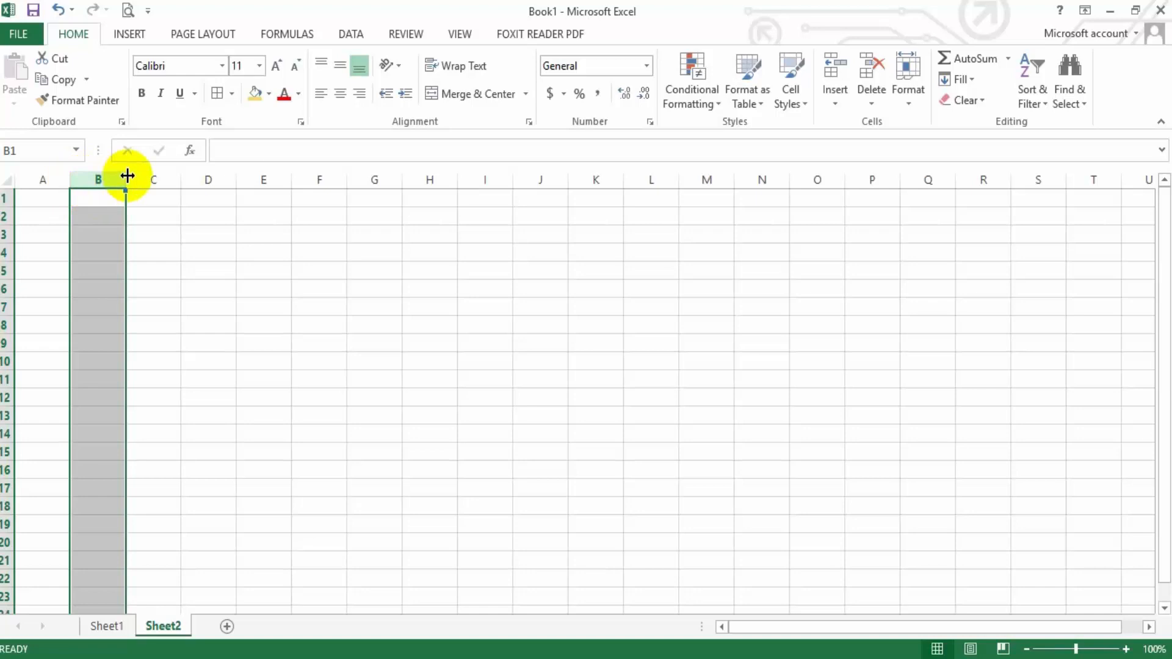
# Adjust the widths of columns B, C and H individually to make them wider, and clear the column selection with cell C8
pyautogui.moveTo(126, 177); pyautogui.dragTo(261, 176)
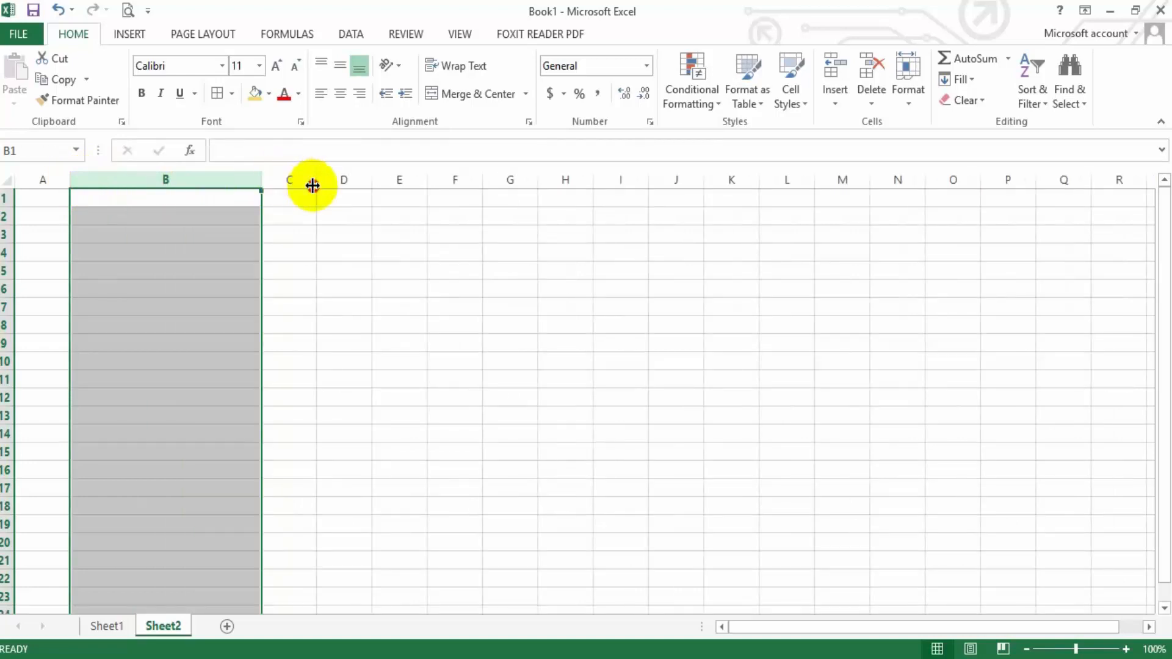
pyautogui.moveTo(316, 183); pyautogui.dragTo(411, 186)
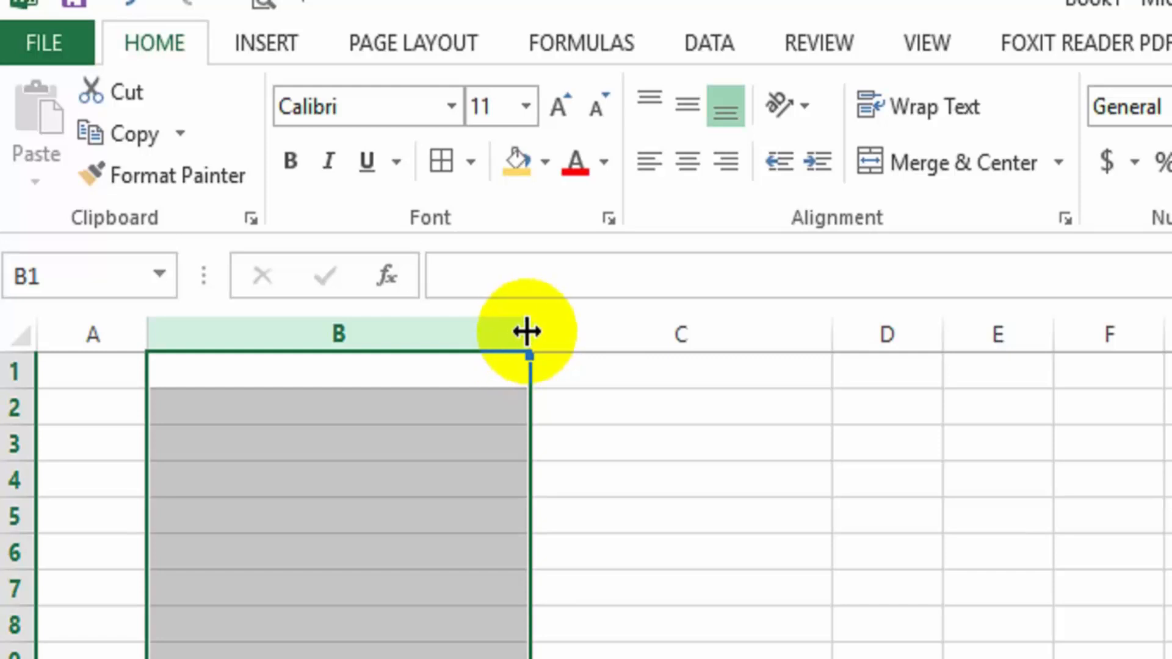
pyautogui.moveTo(526, 332)
pyautogui.mouseDown()
pyautogui.moveTo(399, 333)
pyautogui.moveTo(516, 336)
pyautogui.mouseUp()
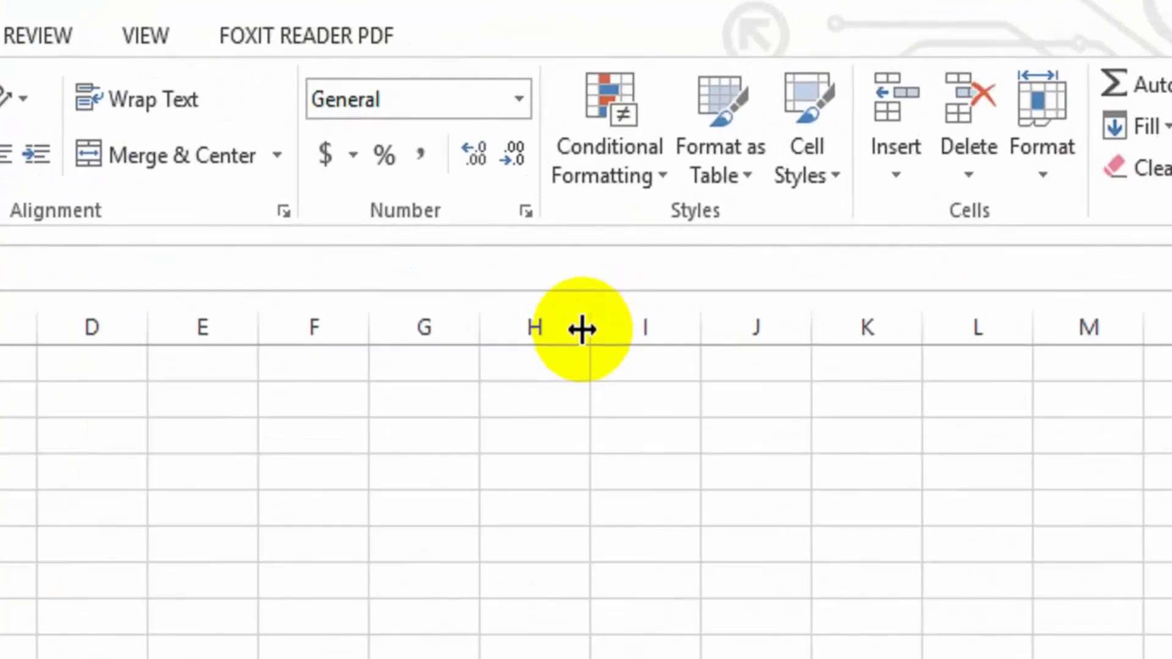
pyautogui.moveTo(582, 330); pyautogui.dragTo(816, 339)
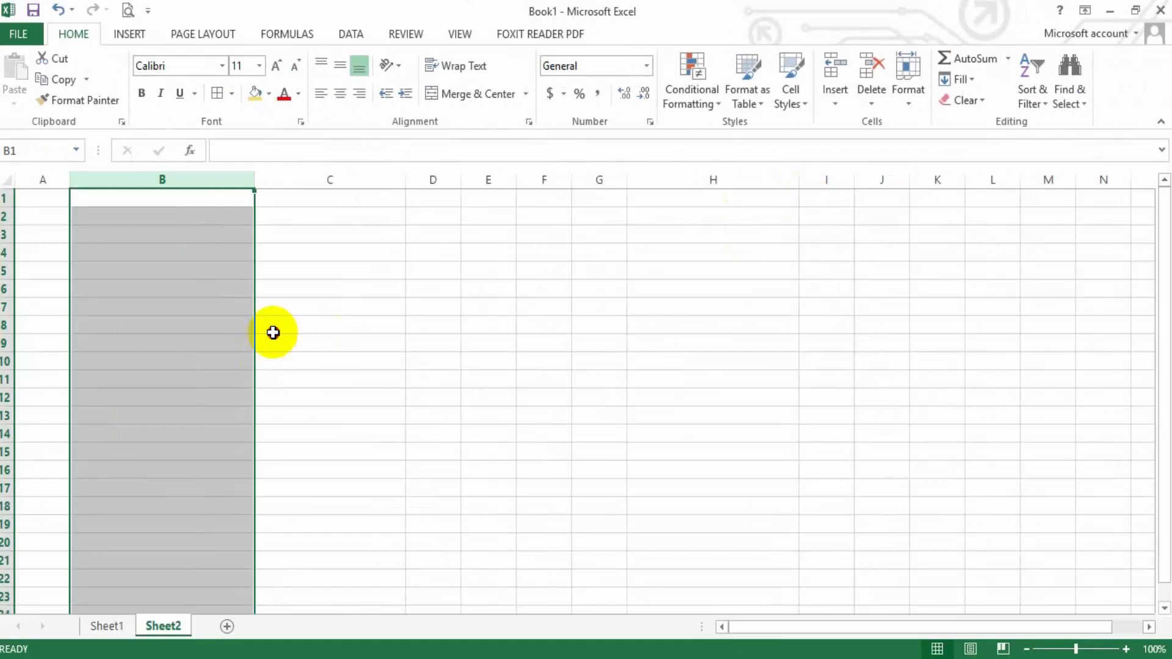
pyautogui.click(272, 333)
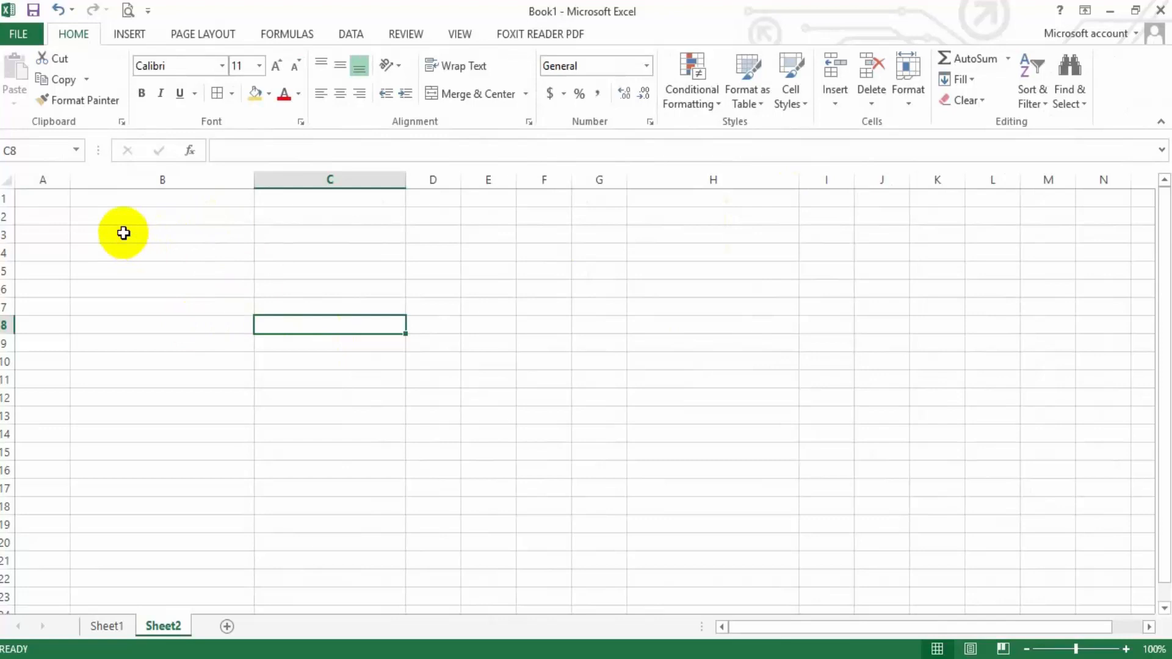
# Select columns A to C and narrow them together to one equal width
pyautogui.click(52, 180)
pyautogui.moveTo(52, 186); pyautogui.dragTo(354, 182)
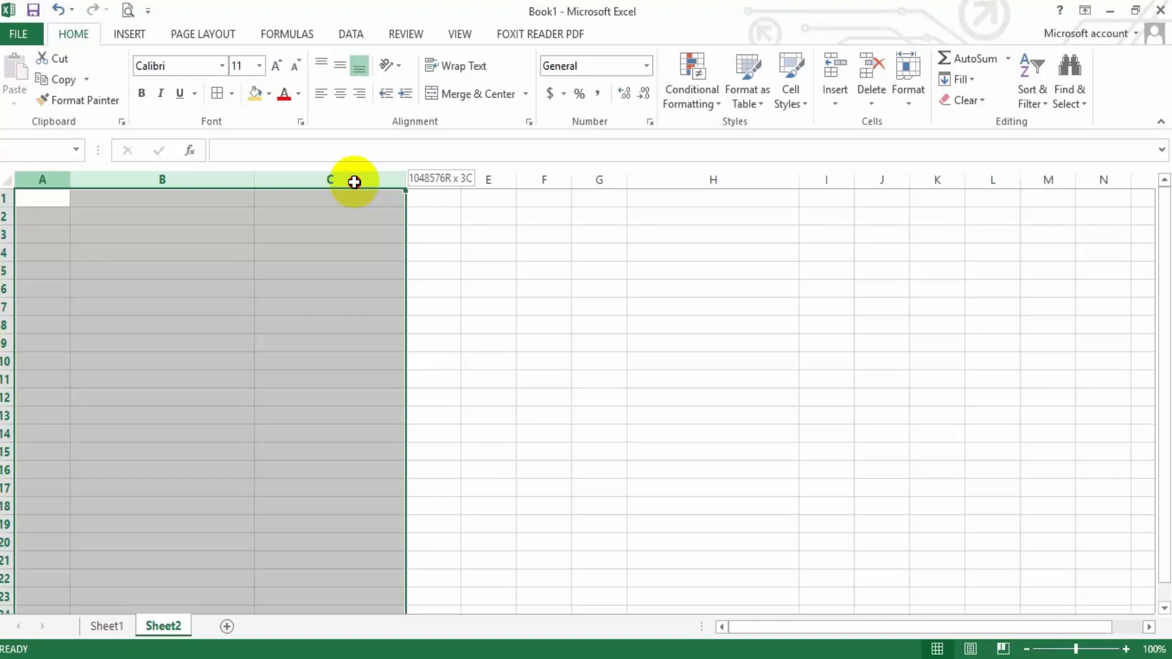
pyautogui.moveTo(353, 182); pyautogui.dragTo(354, 181)
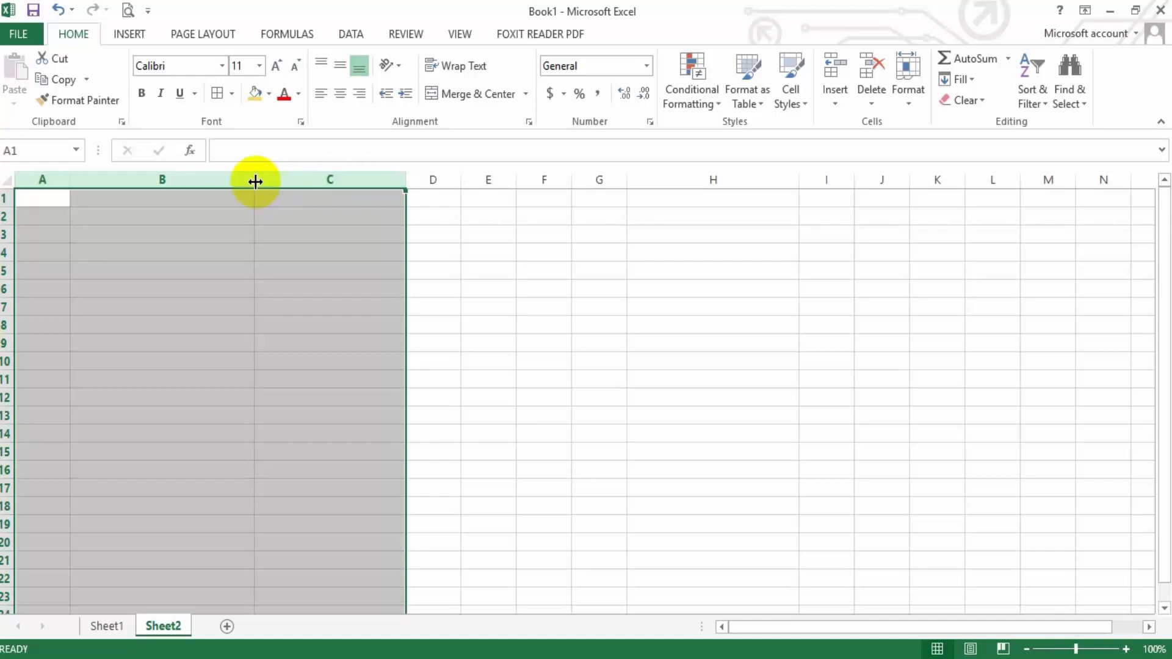
pyautogui.moveTo(255, 181); pyautogui.dragTo(142, 182)
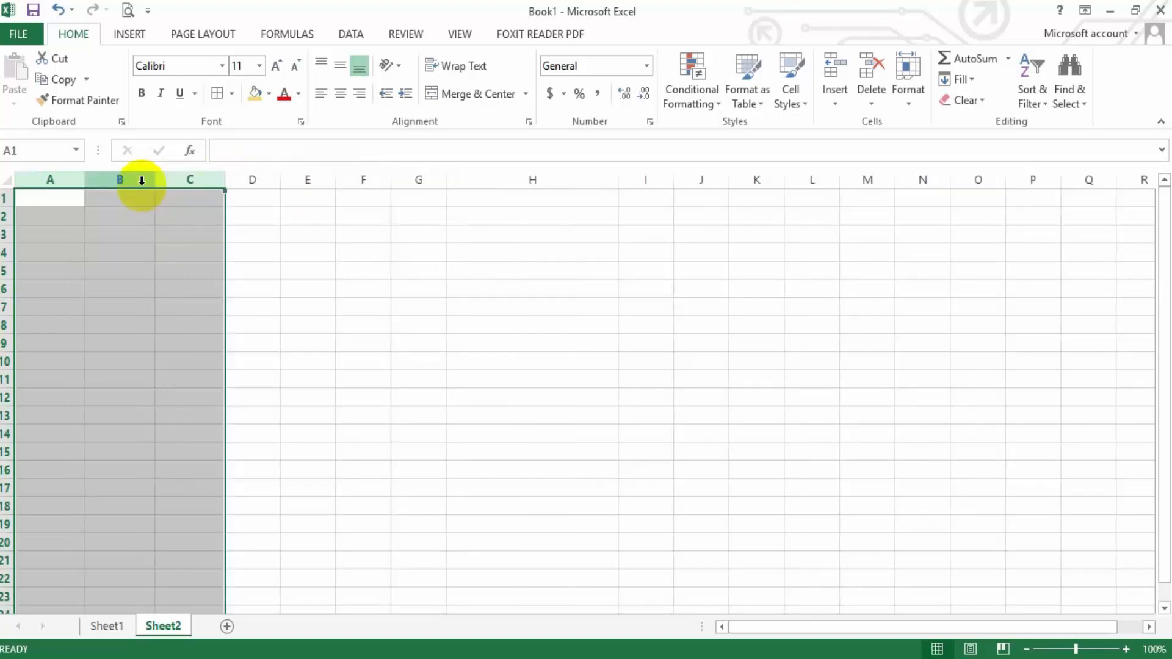
# Set the column width of the selected columns A to C to exactly 20
pyautogui.rightClick(191, 180)
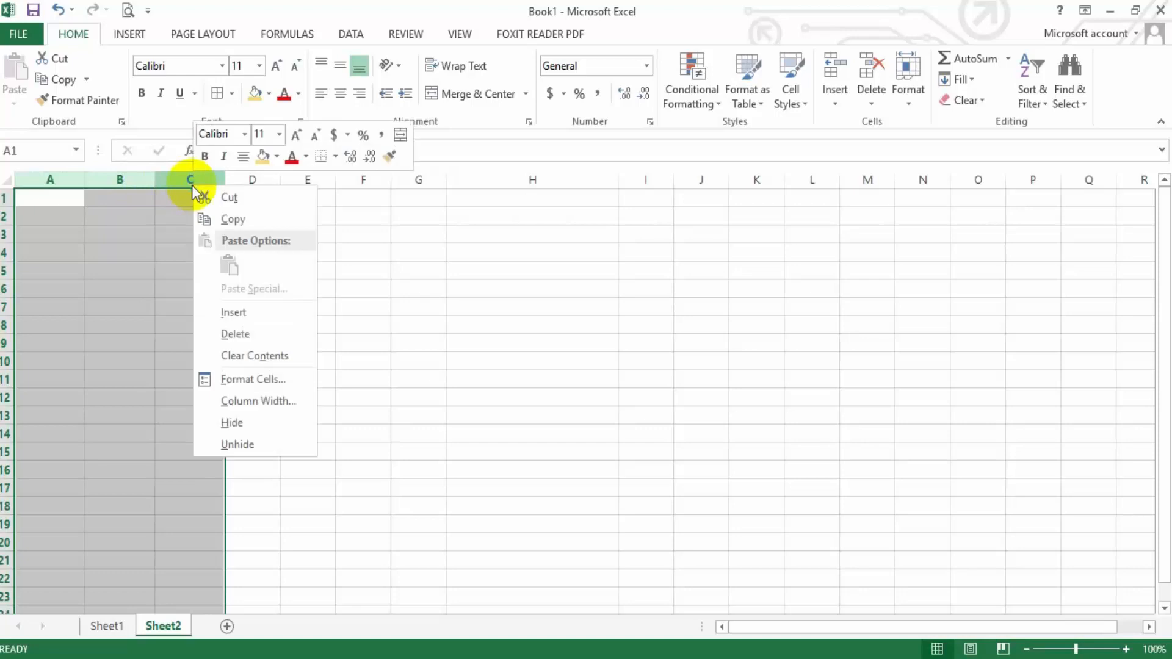
pyautogui.click(247, 400)
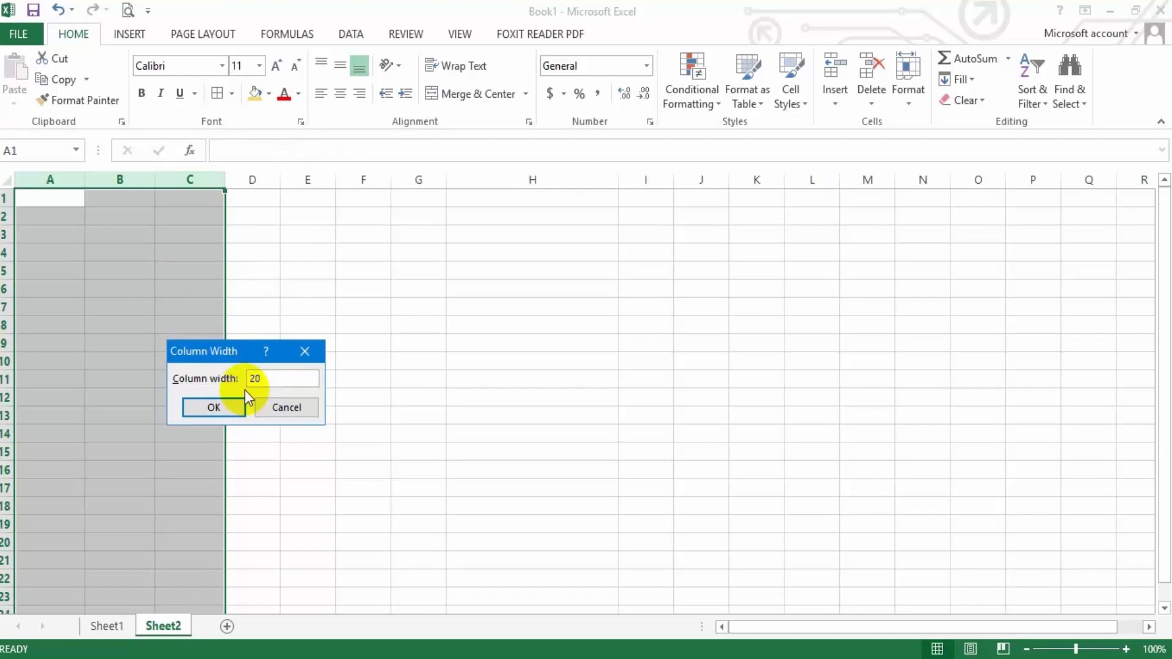
pyautogui.click(230, 405)
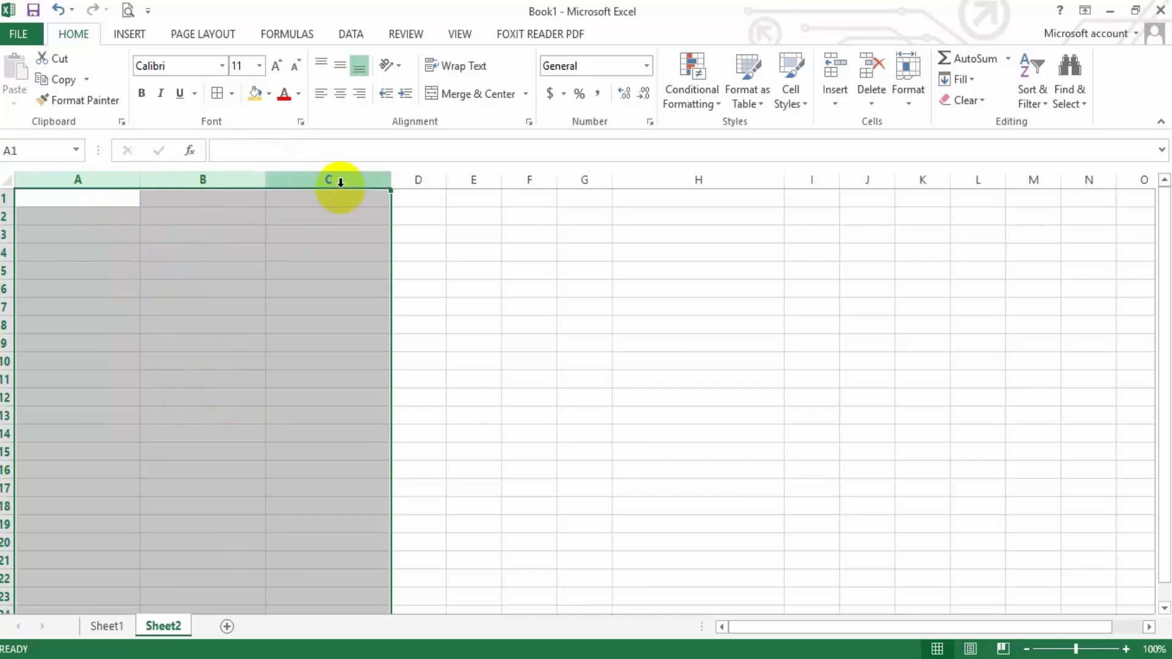
# Make rows 1 and 2 taller individually, and enlarge rows 1 to 5 together to one equal height
pyautogui.click(59, 200)
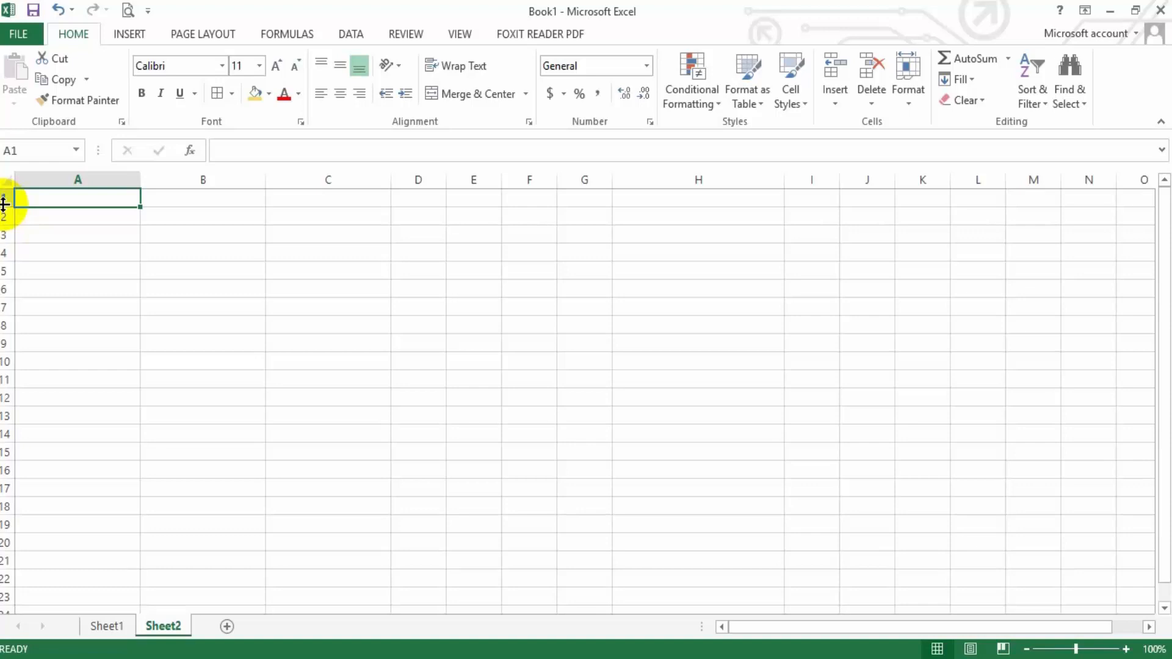
pyautogui.moveTo(4, 203); pyautogui.dragTo(5, 300)
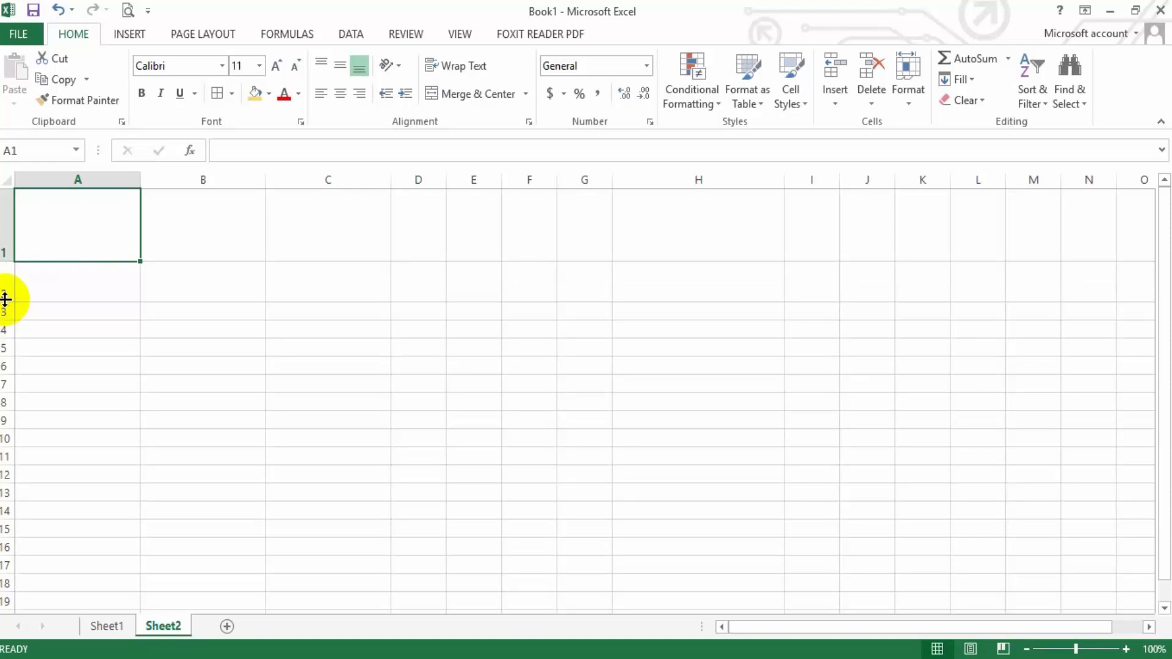
pyautogui.moveTo(4, 222); pyautogui.dragTo(3, 349)
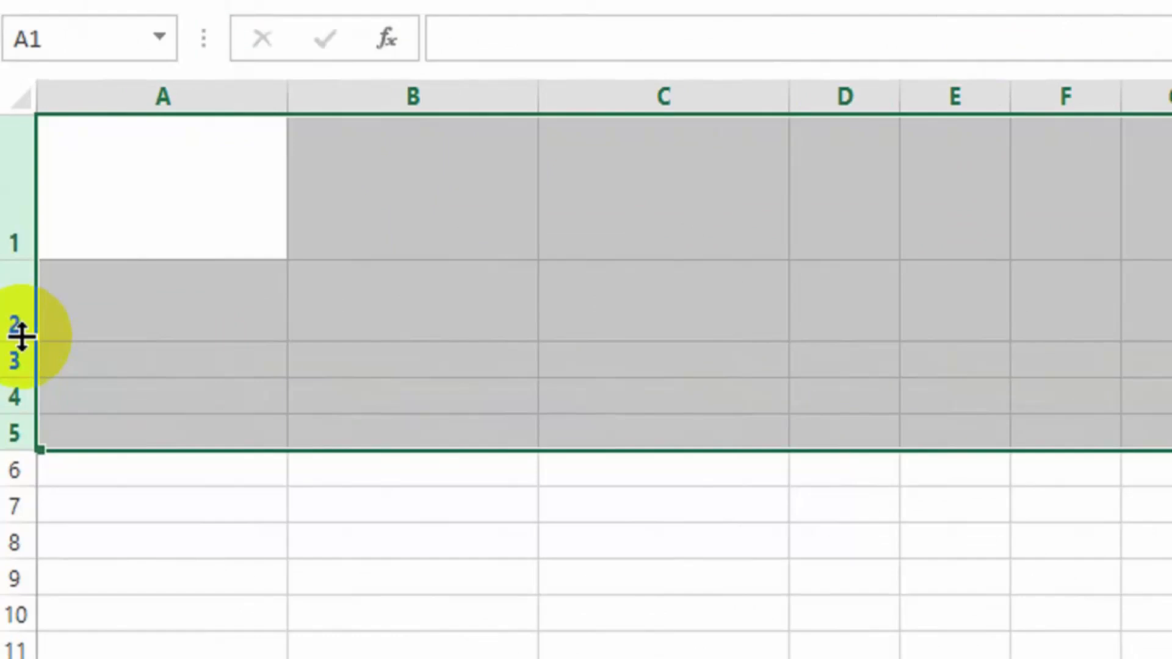
pyautogui.moveTo(3, 292); pyautogui.dragTo(6, 305)
pyautogui.moveTo(19, 361); pyautogui.dragTo(8, 421)
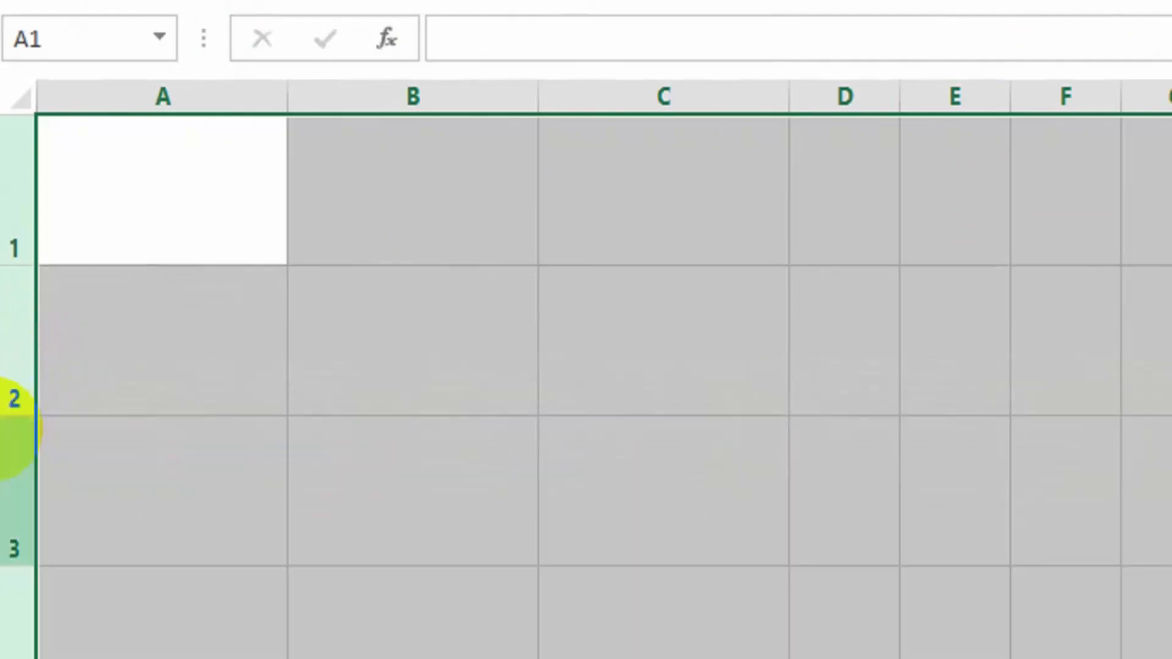
# Set the row height of the selected rows 1 to 5 to 50 and clear the selection
pyautogui.rightClick(13, 235)
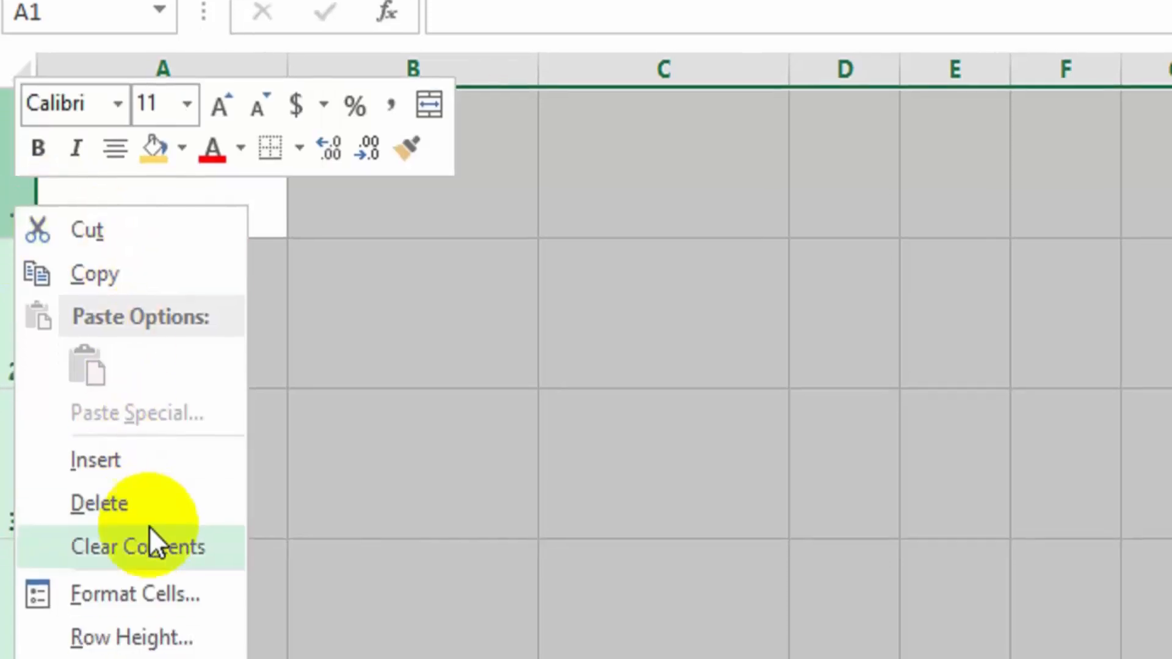
pyautogui.click(159, 564)
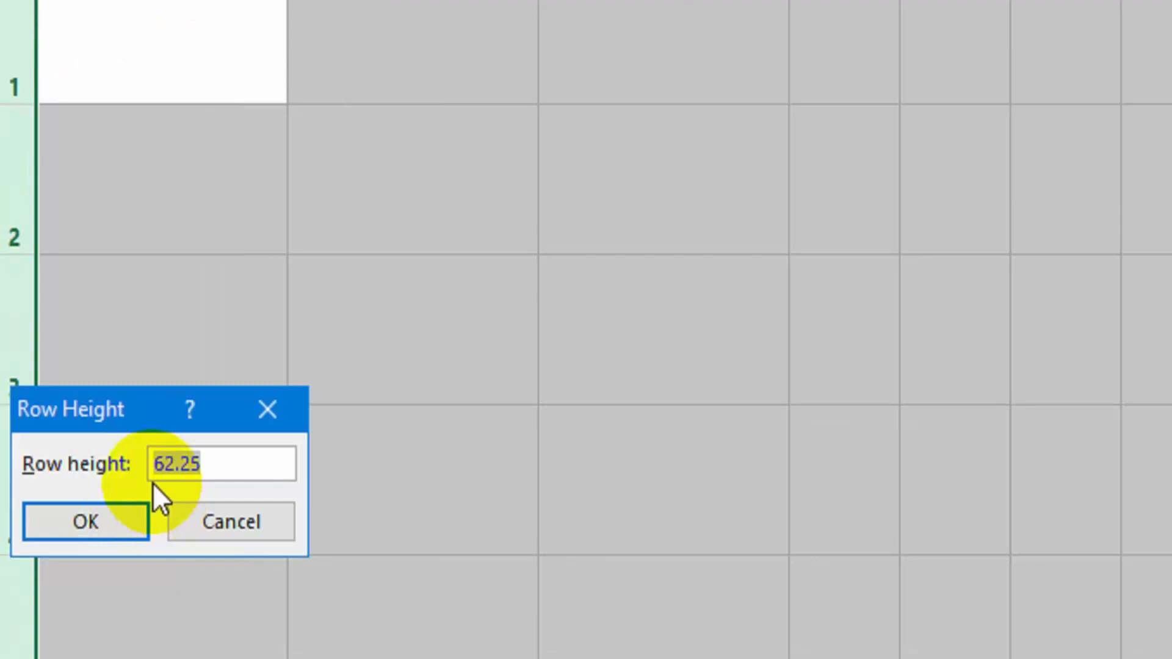
pyautogui.write('50')
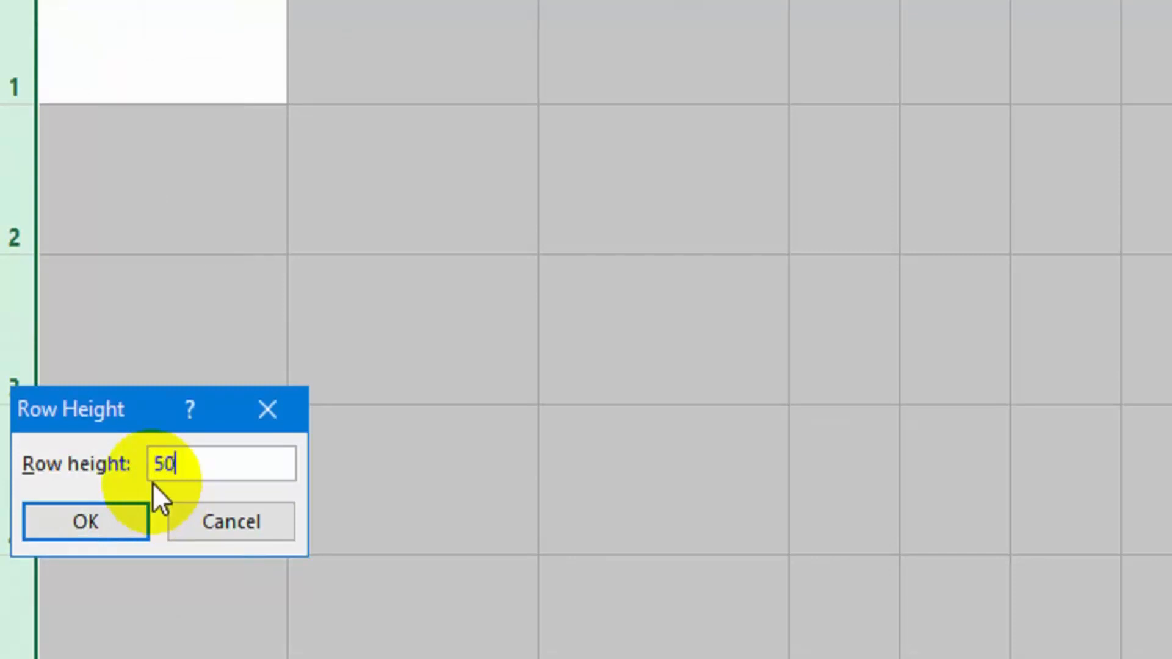
pyautogui.click(134, 520)
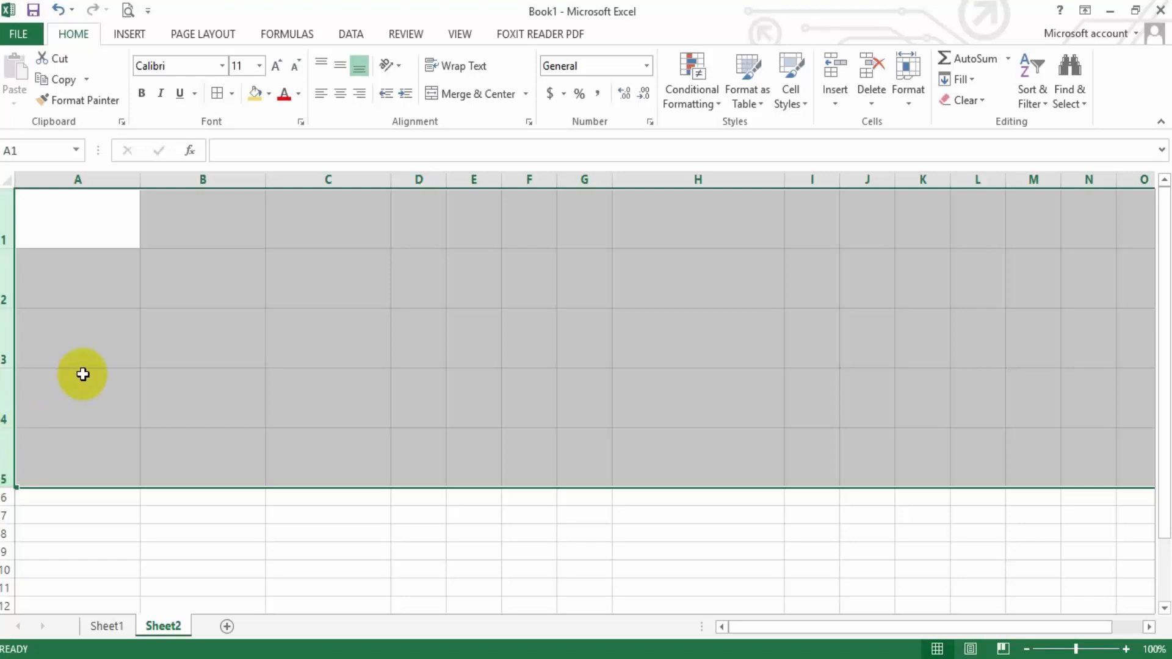
pyautogui.click(143, 206)
# Select columns A to E, narrow them together by hand, and set their column width to exactly 10
pyautogui.moveTo(116, 180); pyautogui.dragTo(526, 182)
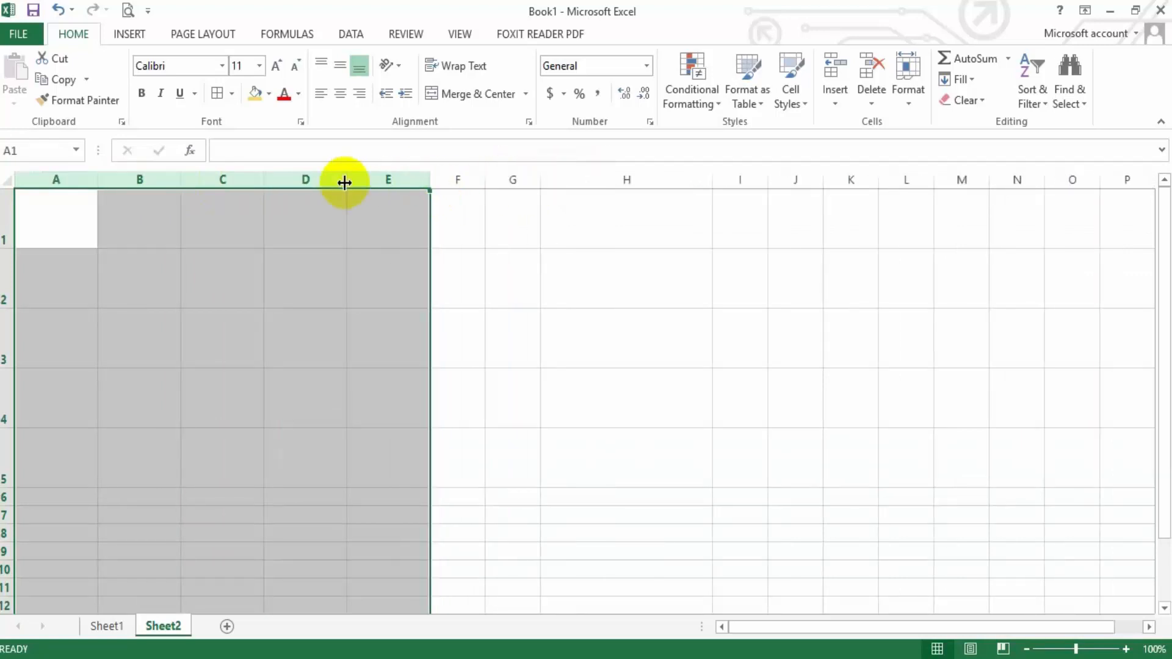
pyautogui.moveTo(344, 182); pyautogui.dragTo(332, 183)
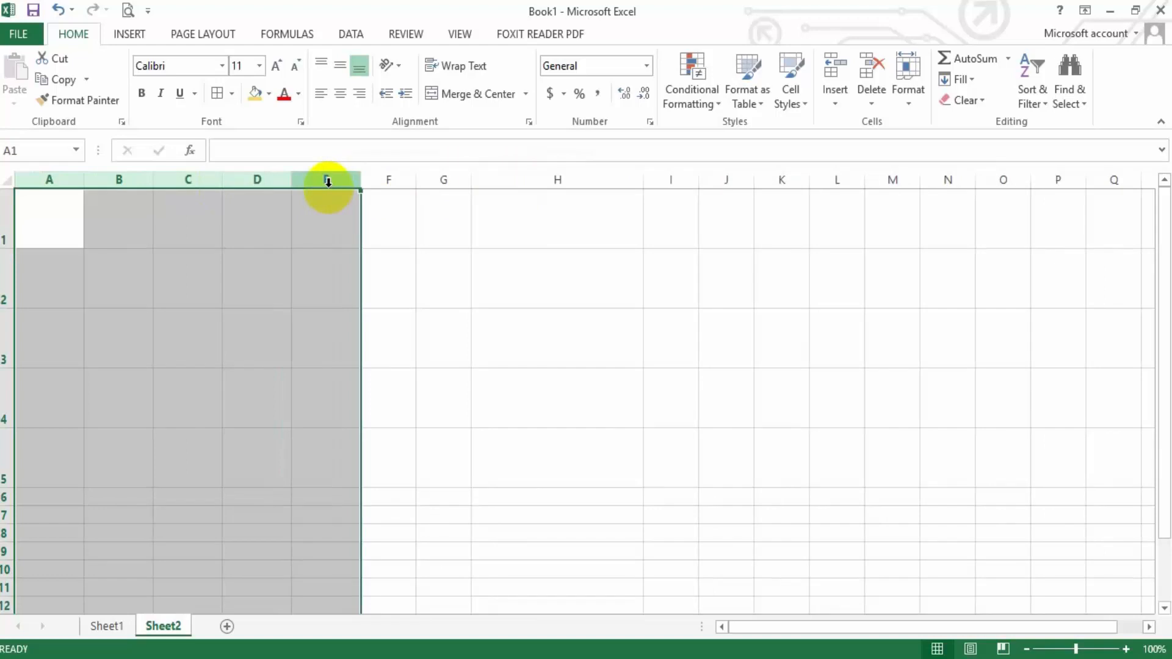
pyautogui.rightClick(328, 181)
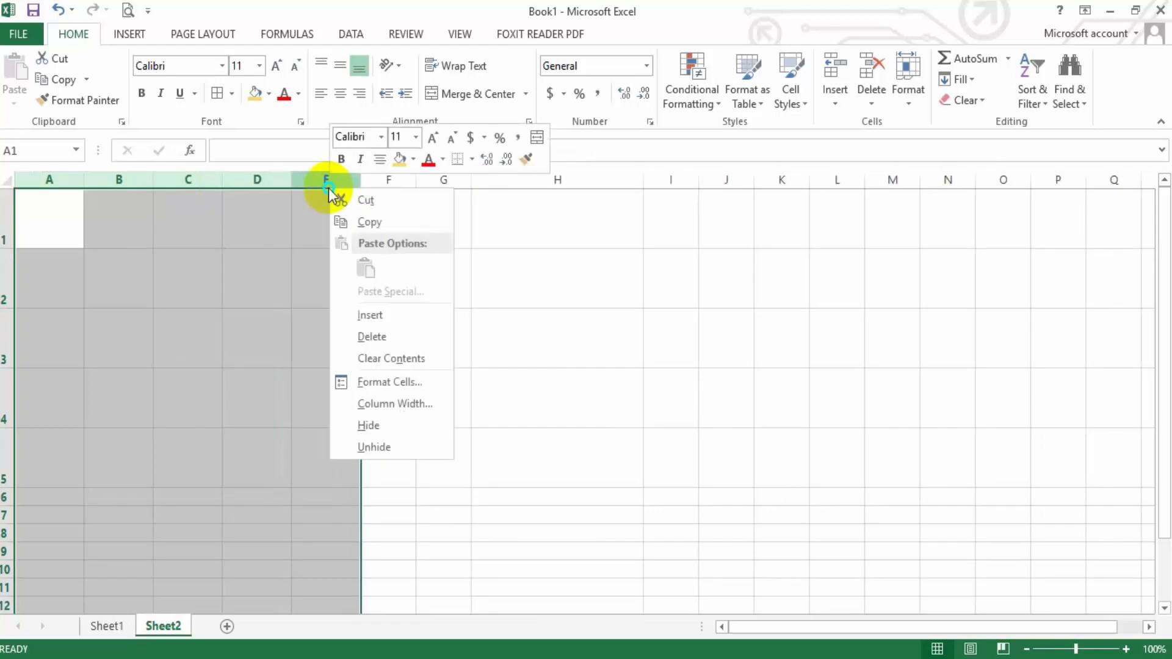
pyautogui.click(389, 411)
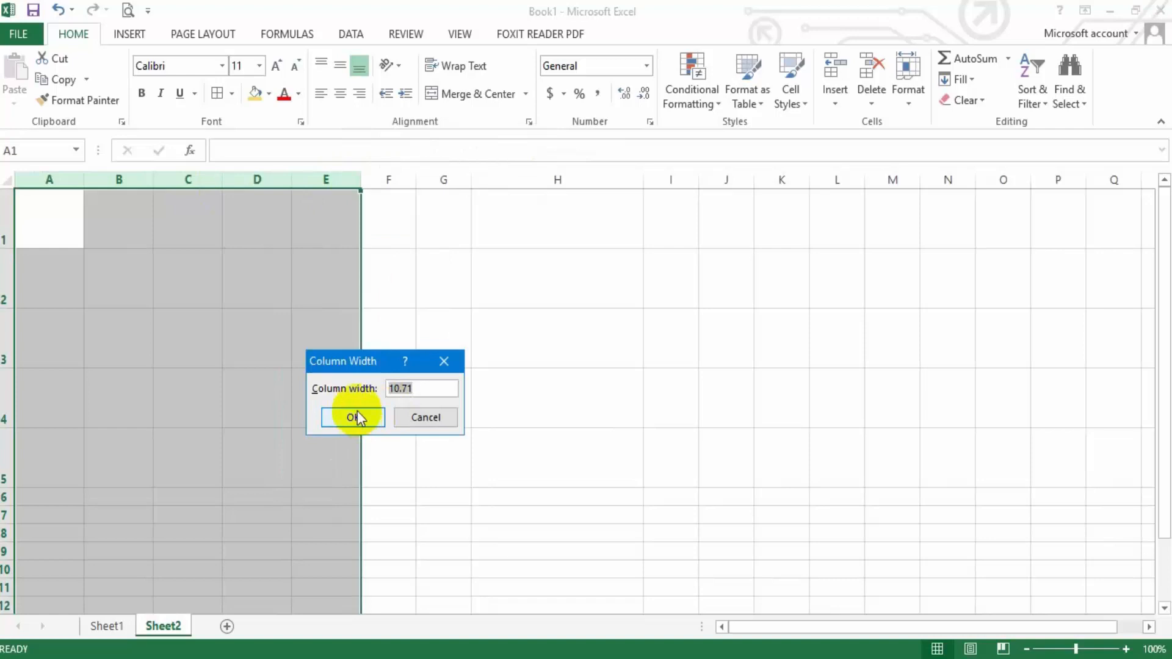
pyautogui.write('1')
pyautogui.write('5')
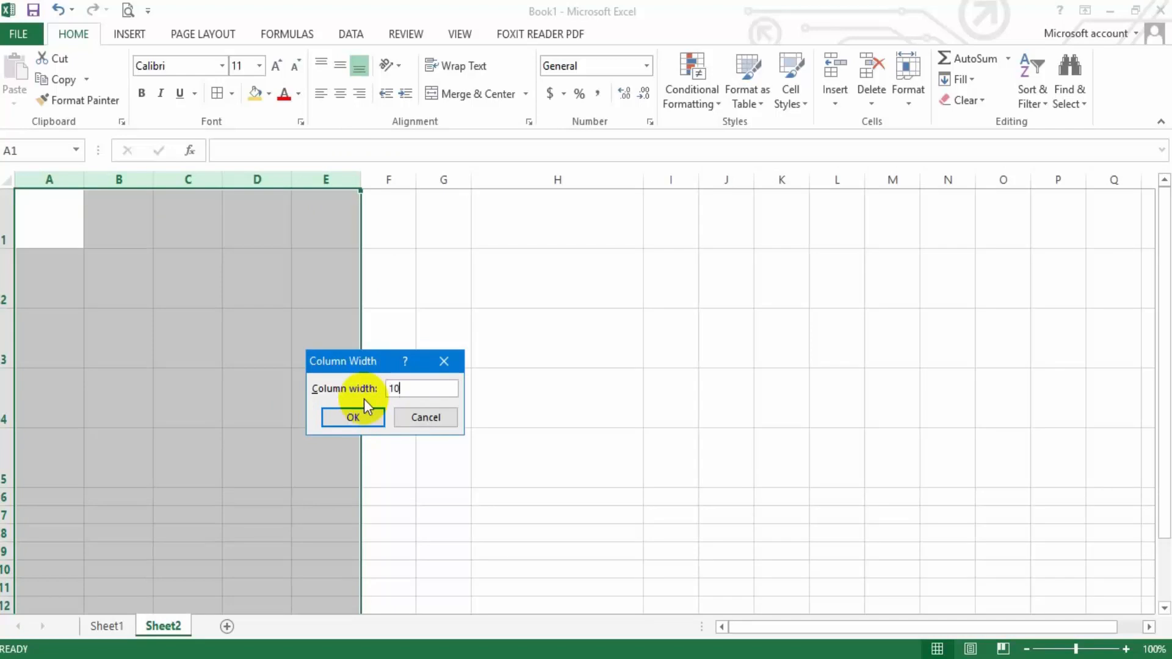
pyautogui.click(367, 417)
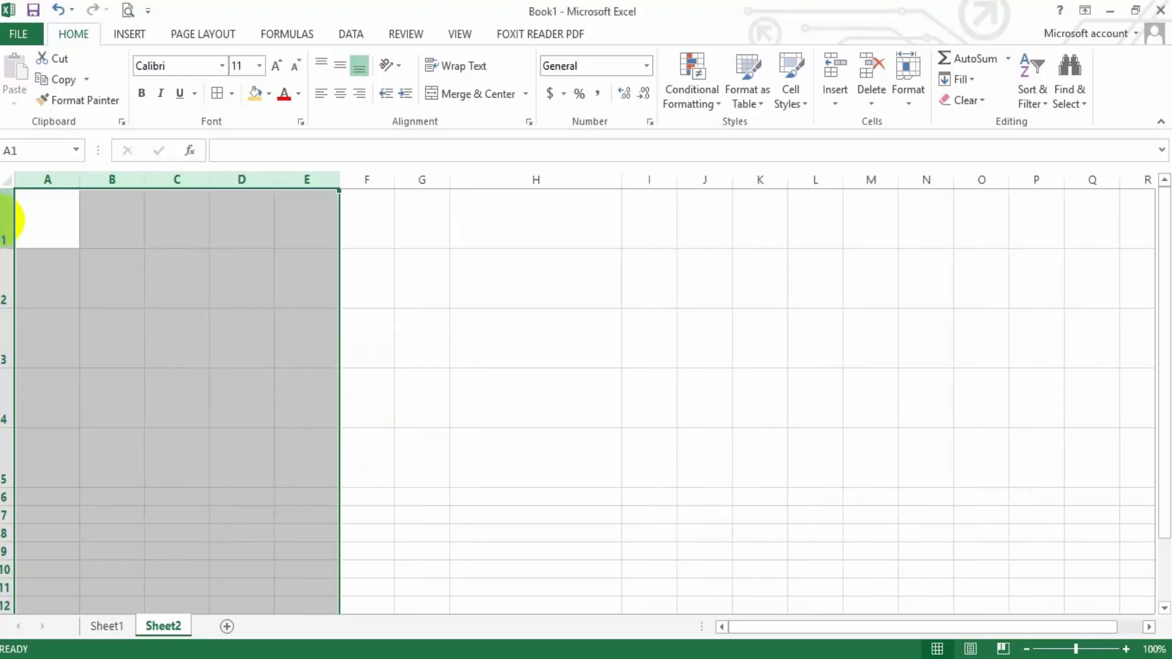
# Shrink rows 1 to 5 together, set their row height to 20, and enlarge all five rows again by hand
pyautogui.click(5, 229)
pyautogui.moveTo(5, 229); pyautogui.dragTo(2, 458)
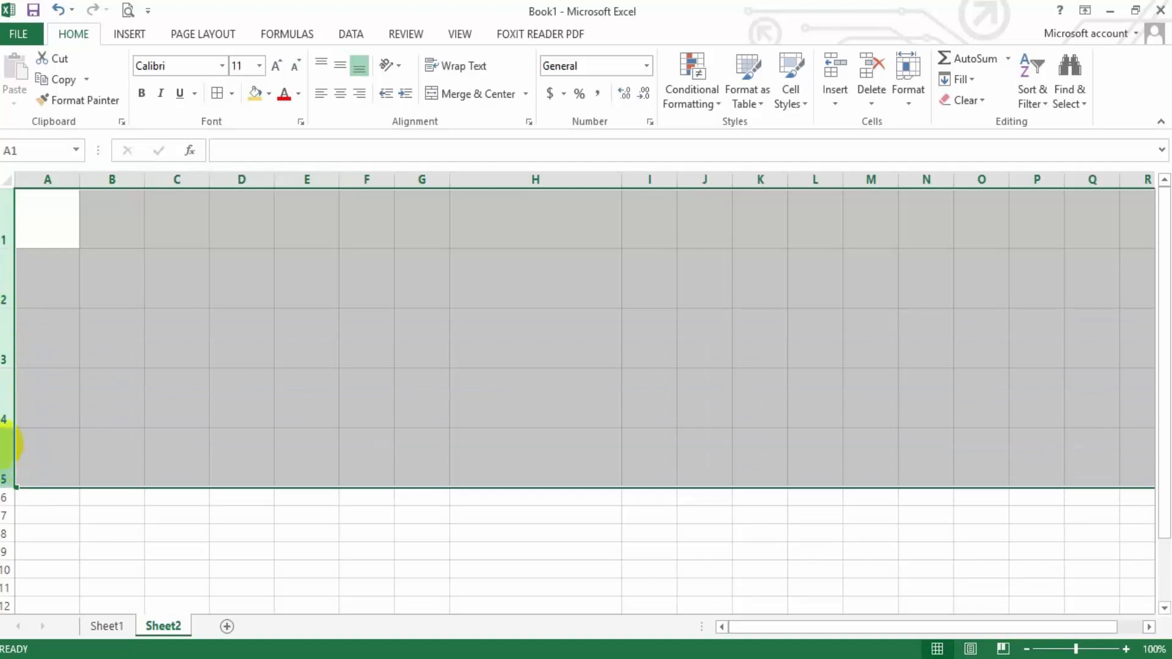
pyautogui.moveTo(3, 427); pyautogui.dragTo(4, 383)
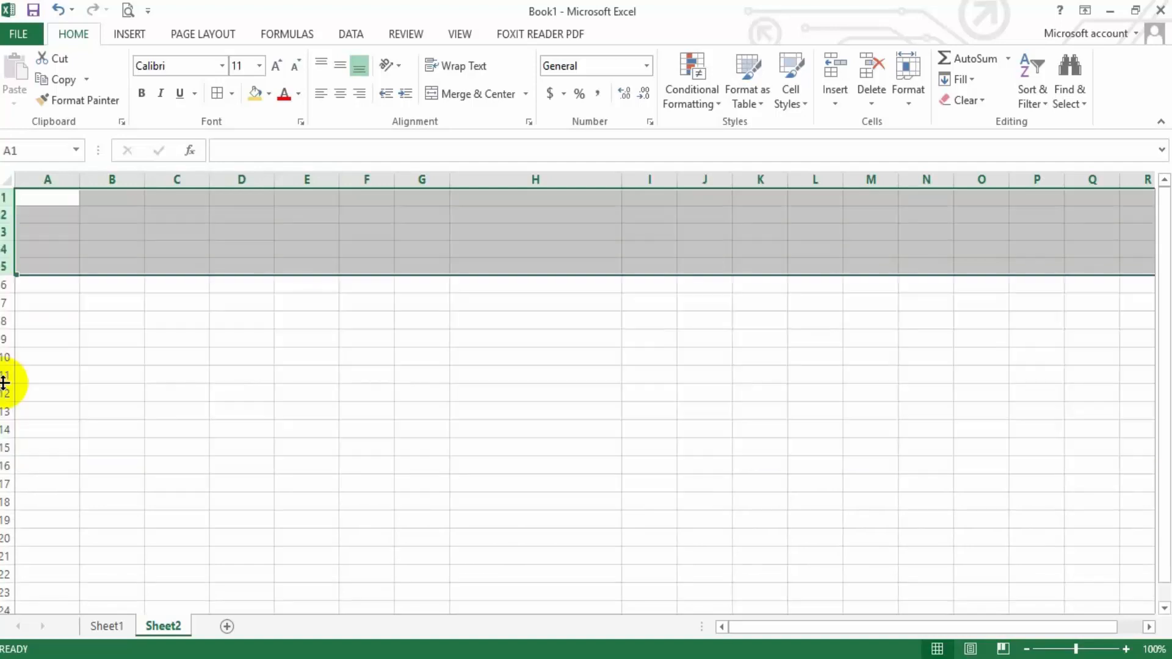
pyautogui.rightClick(5, 203)
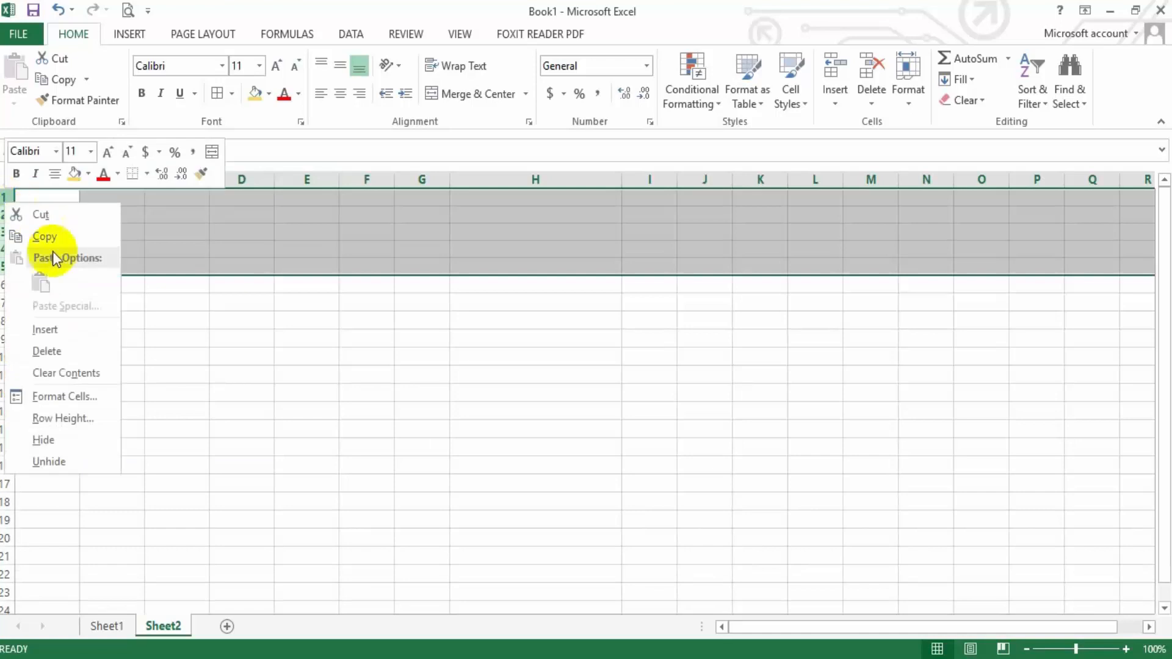
pyautogui.click(79, 424)
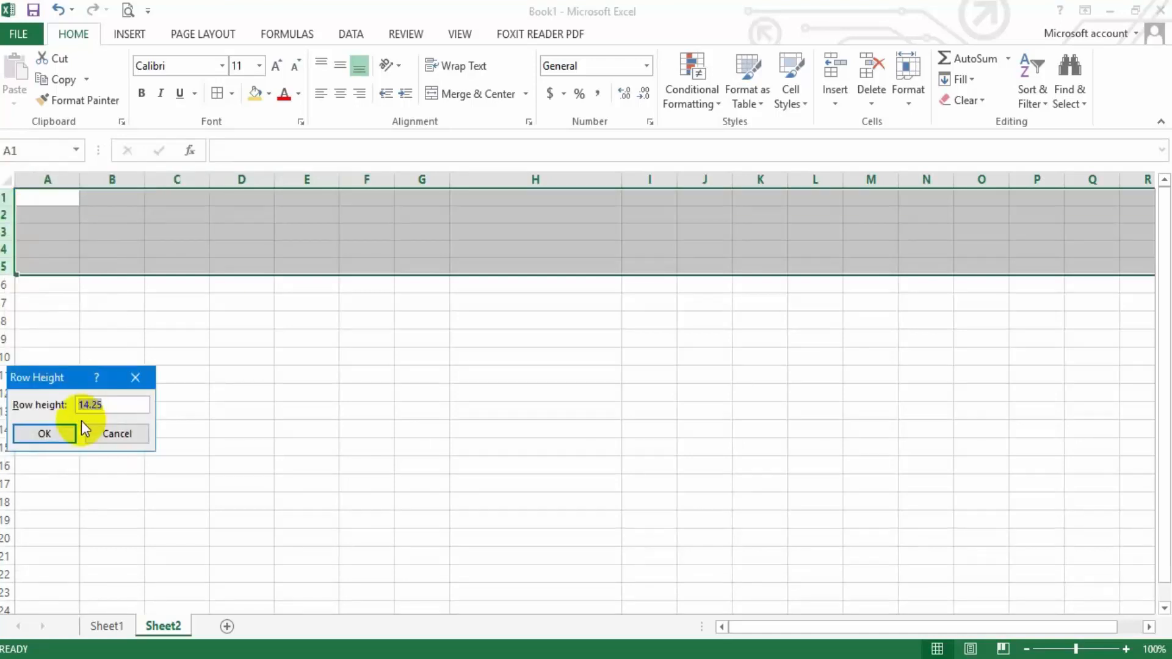
pyautogui.write('20')
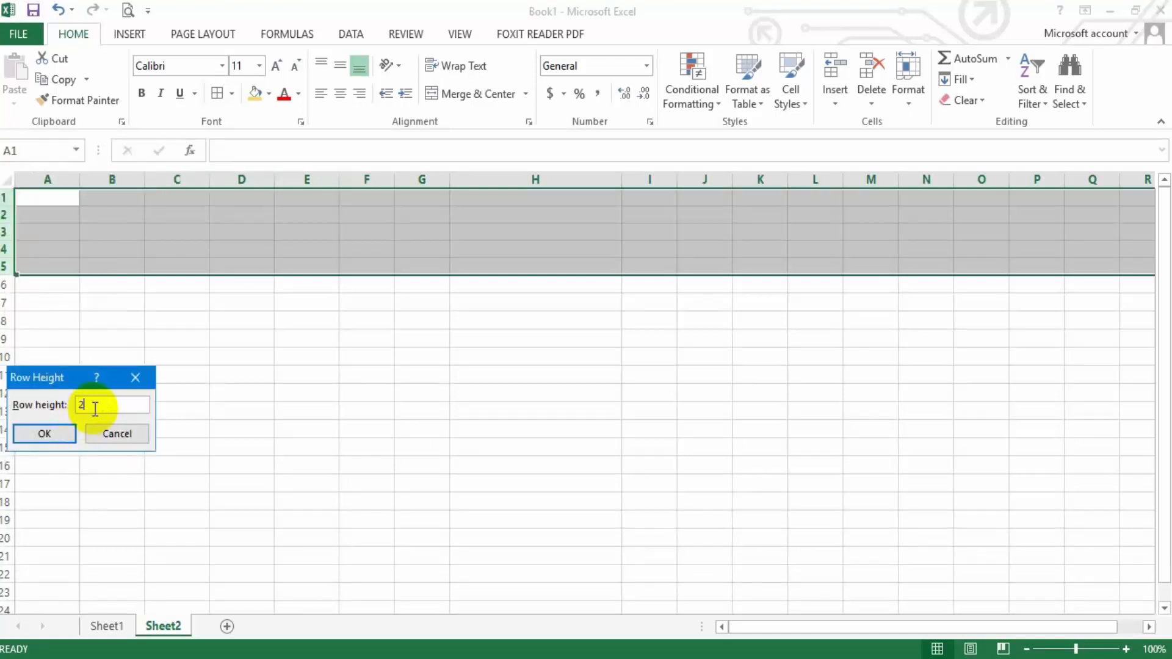
pyautogui.click(67, 434)
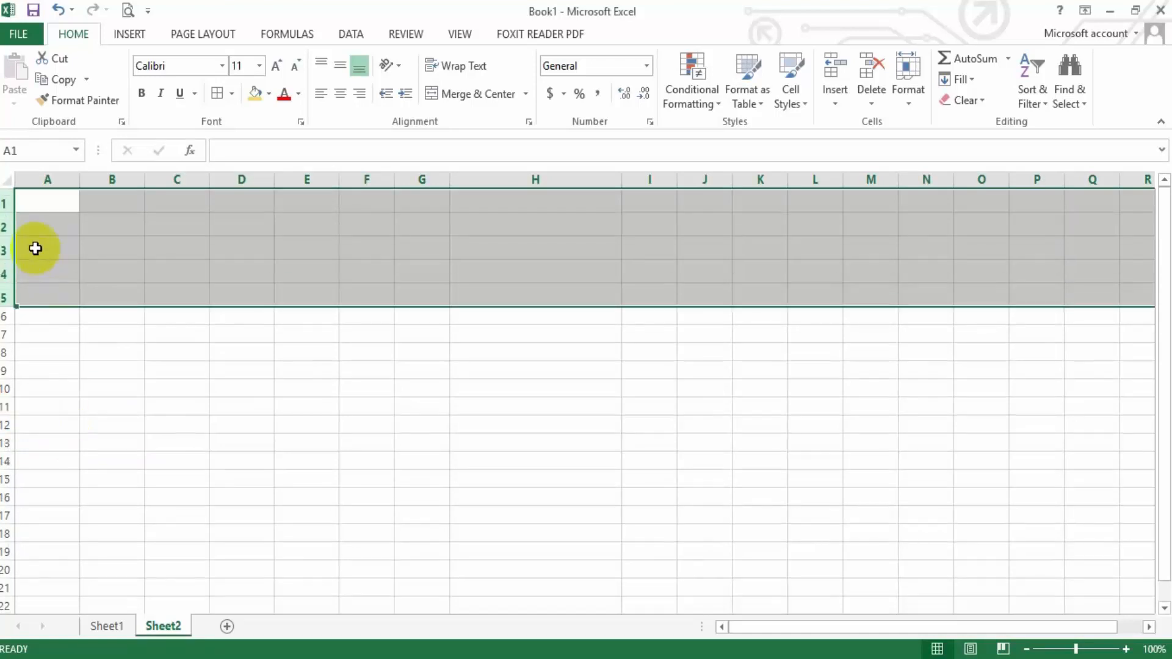
pyautogui.moveTo(6, 214); pyautogui.dragTo(7, 254)
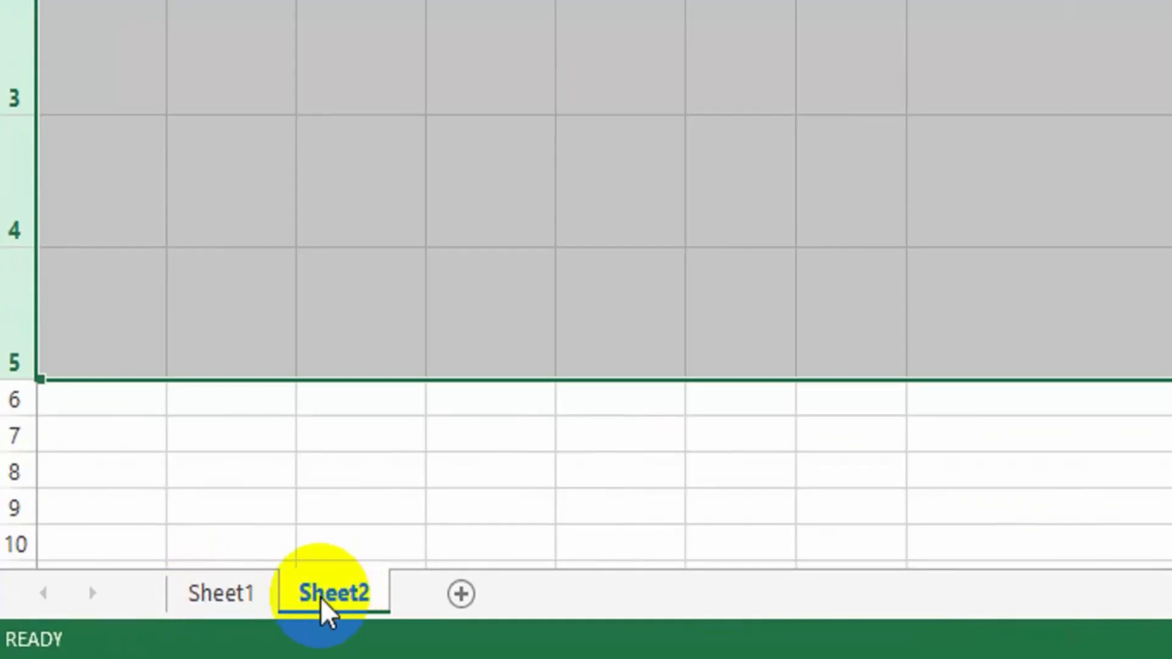
# Rename Sheet1, which holds the cash payment table, as Data 1
pyautogui.click(221, 593)
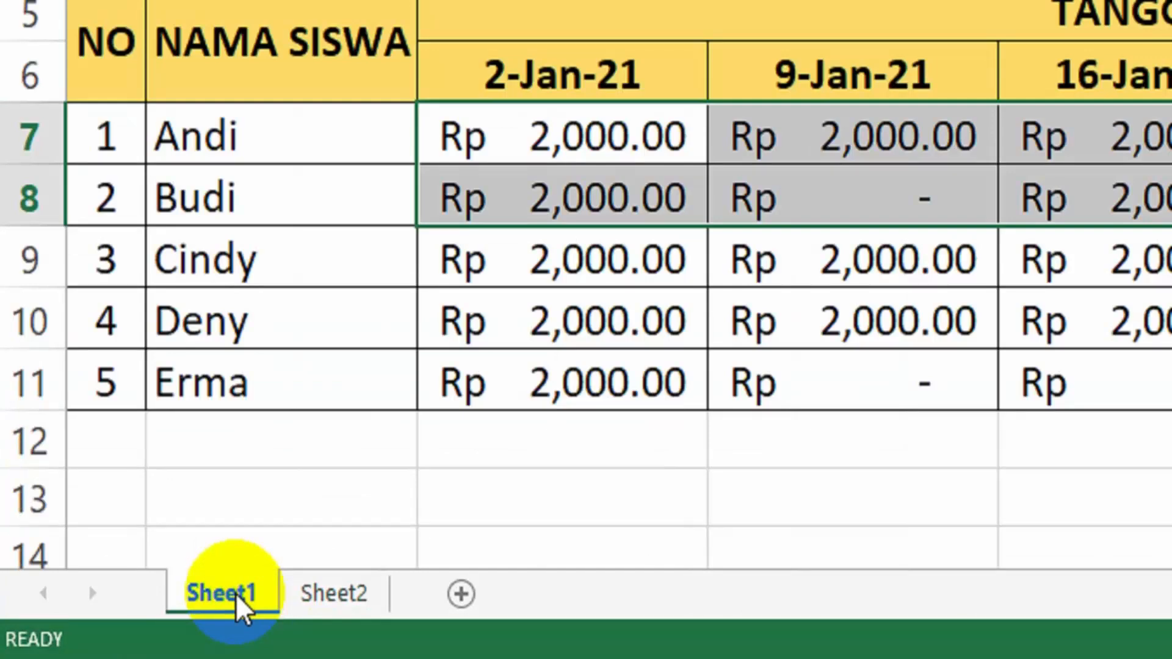
pyautogui.doubleClick(236, 595)
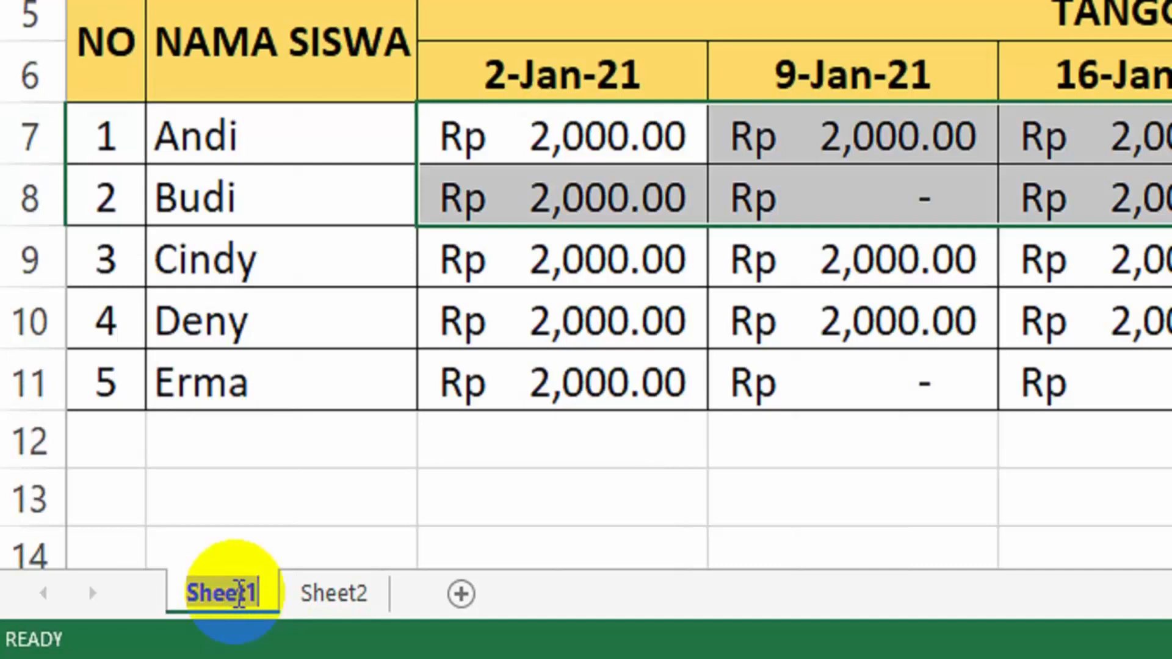
pyautogui.press('Return')
pyautogui.rightClick(237, 595)
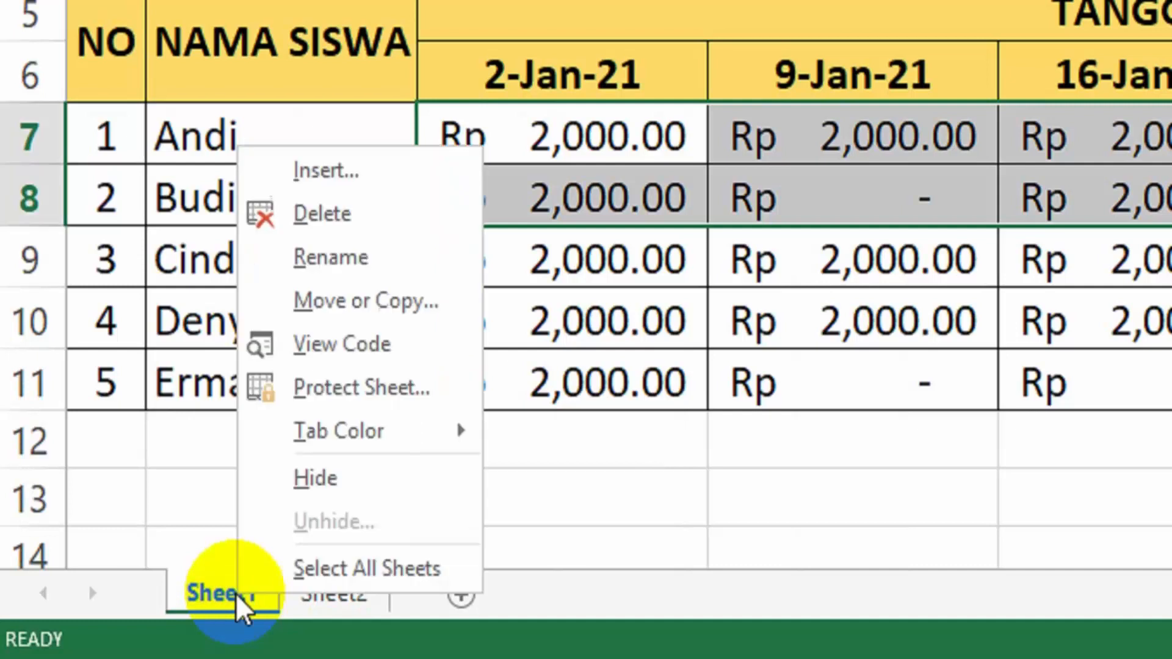
pyautogui.click(361, 268)
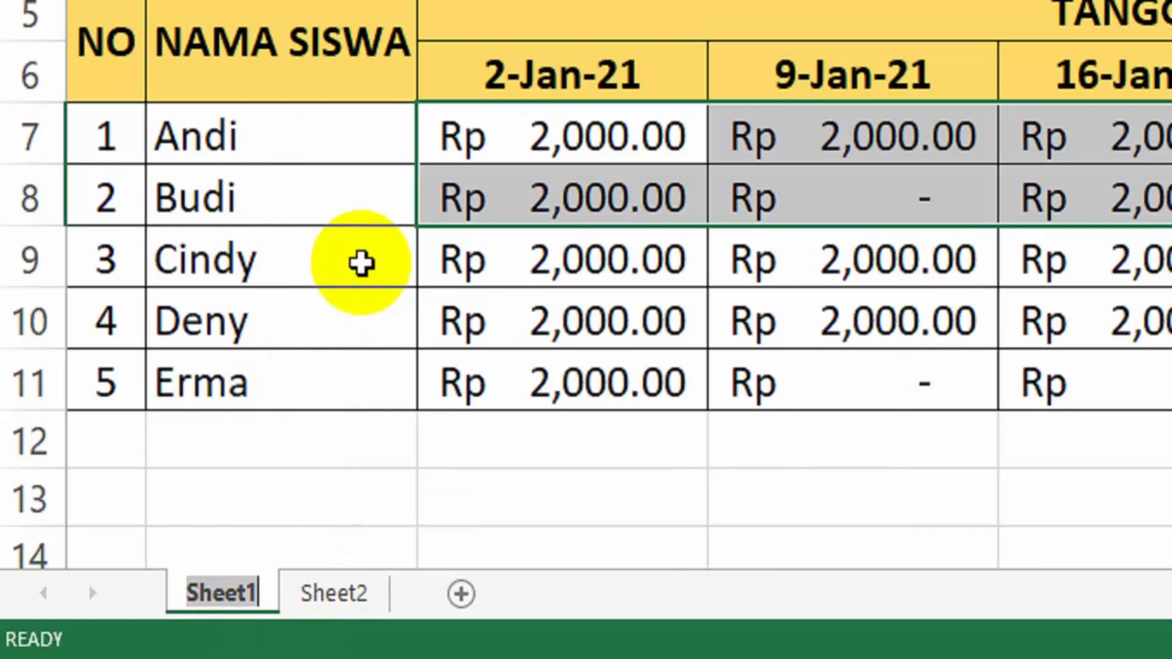
pyautogui.write('Data 1')
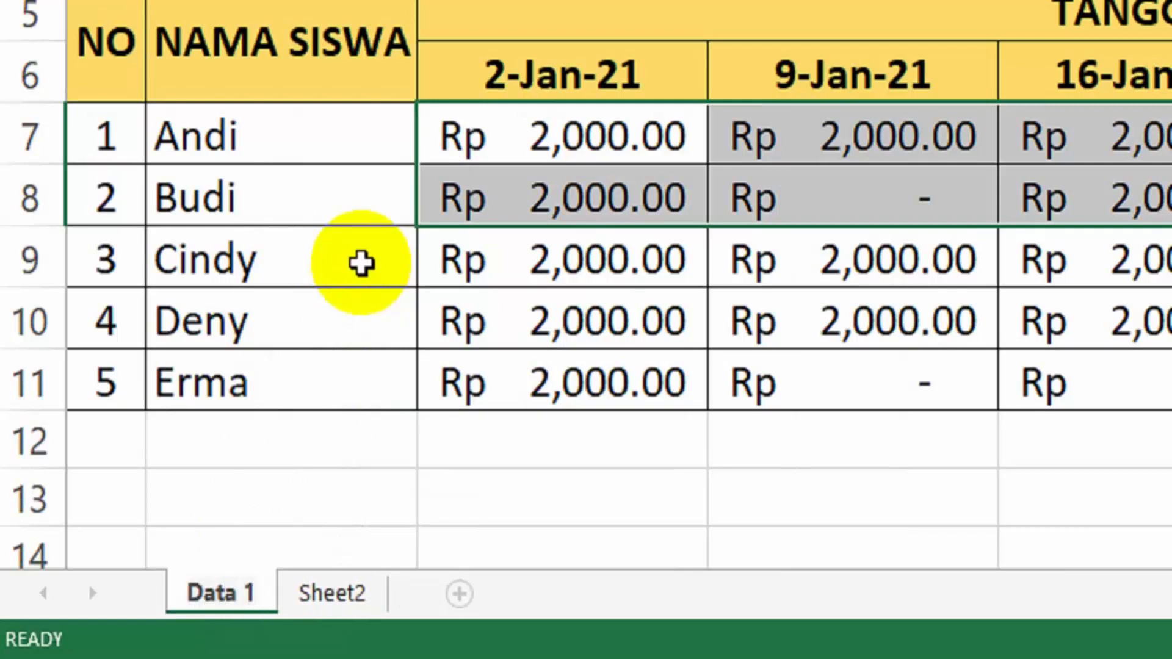
pyautogui.press('Return')
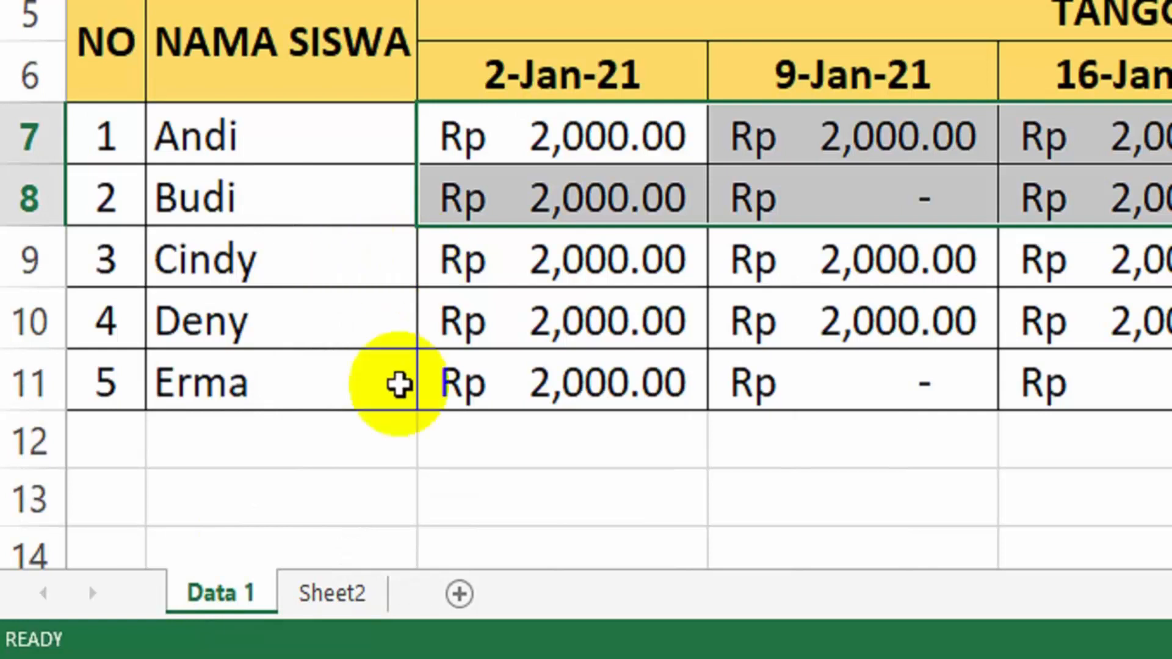
# Rename Sheet2 as Data 2
pyautogui.click(342, 613)
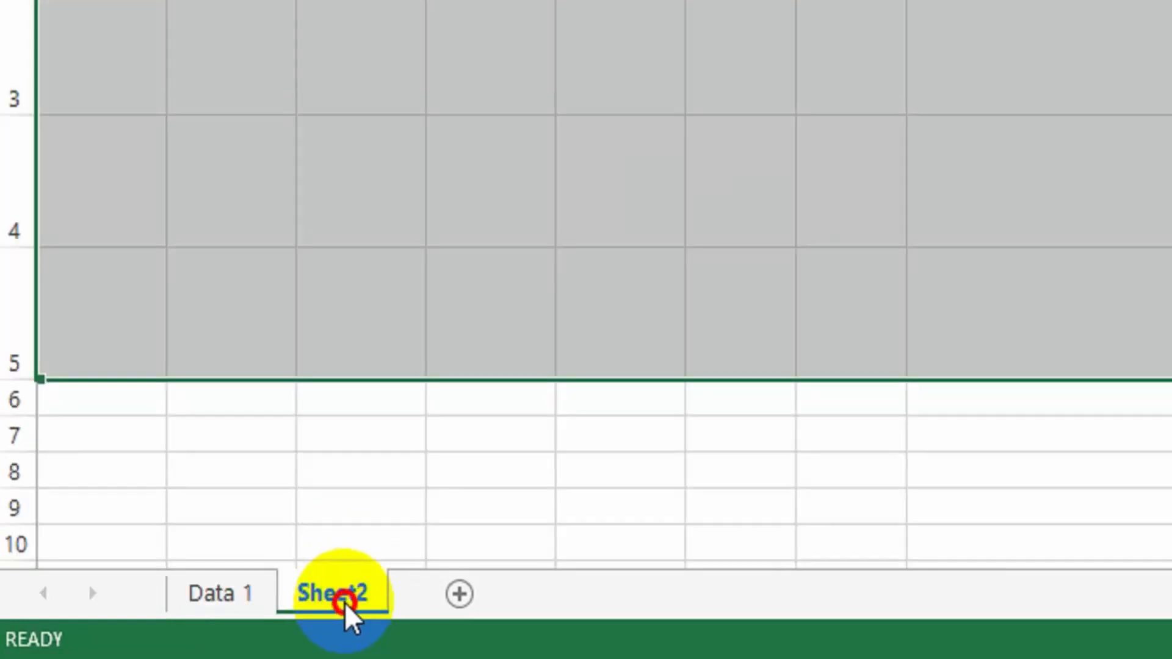
pyautogui.doubleClick(342, 615)
pyautogui.write('Data 2')
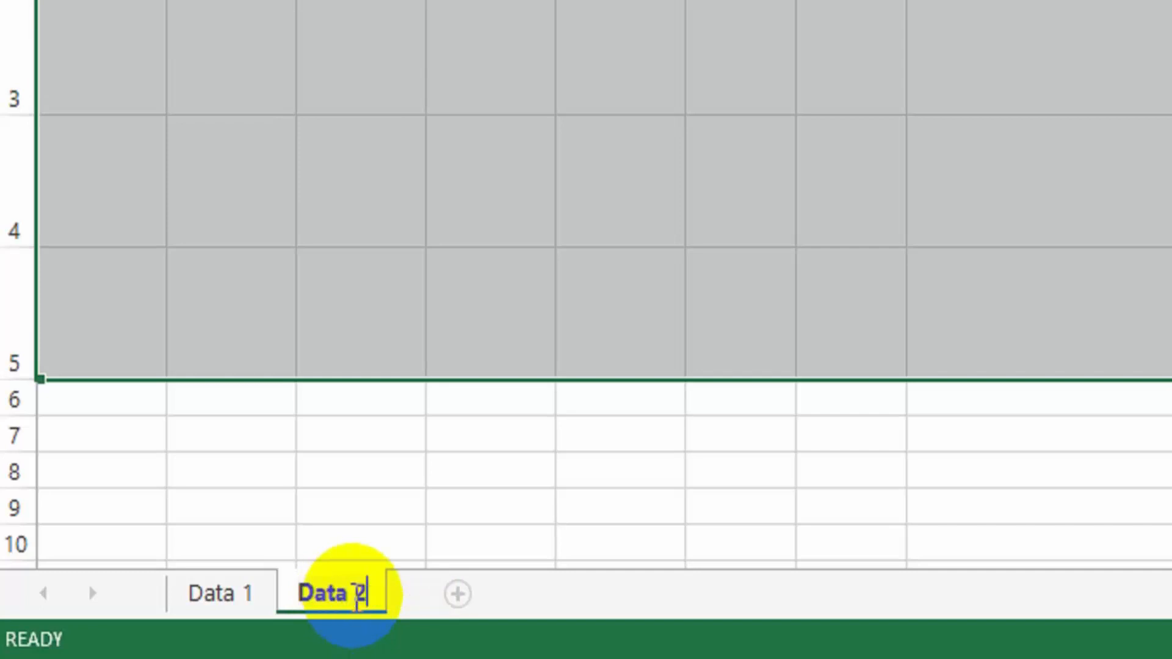
pyautogui.press('Return')
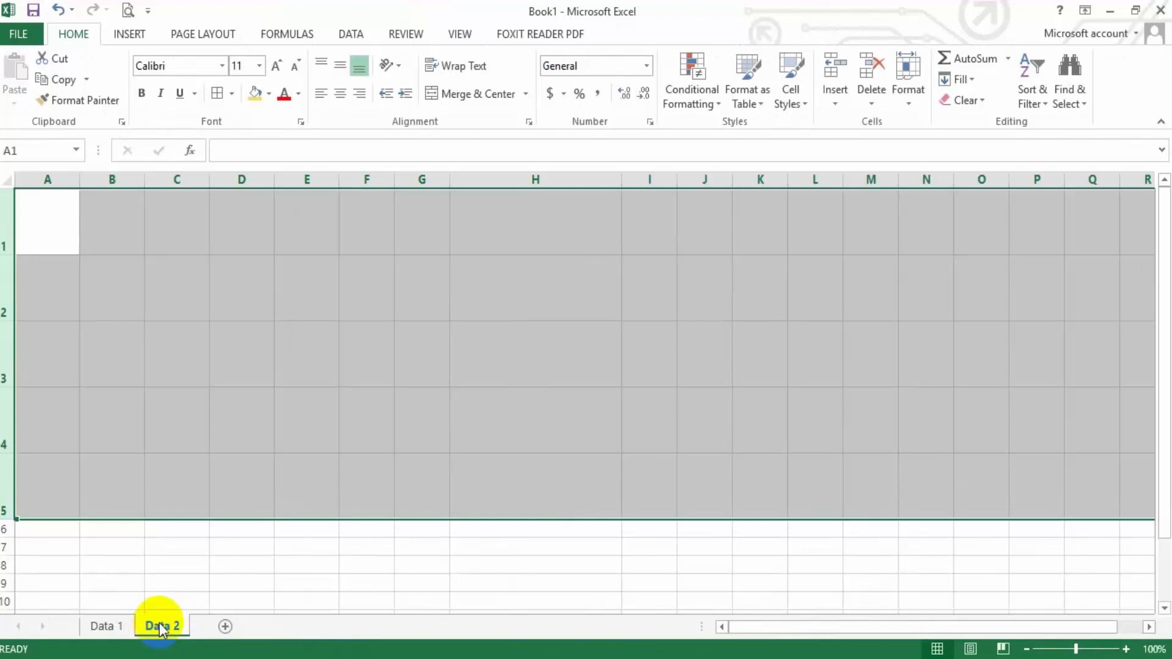
# Delete the Data 2 sheet and add a new blank sheet after Data 1
pyautogui.rightClick(158, 625)
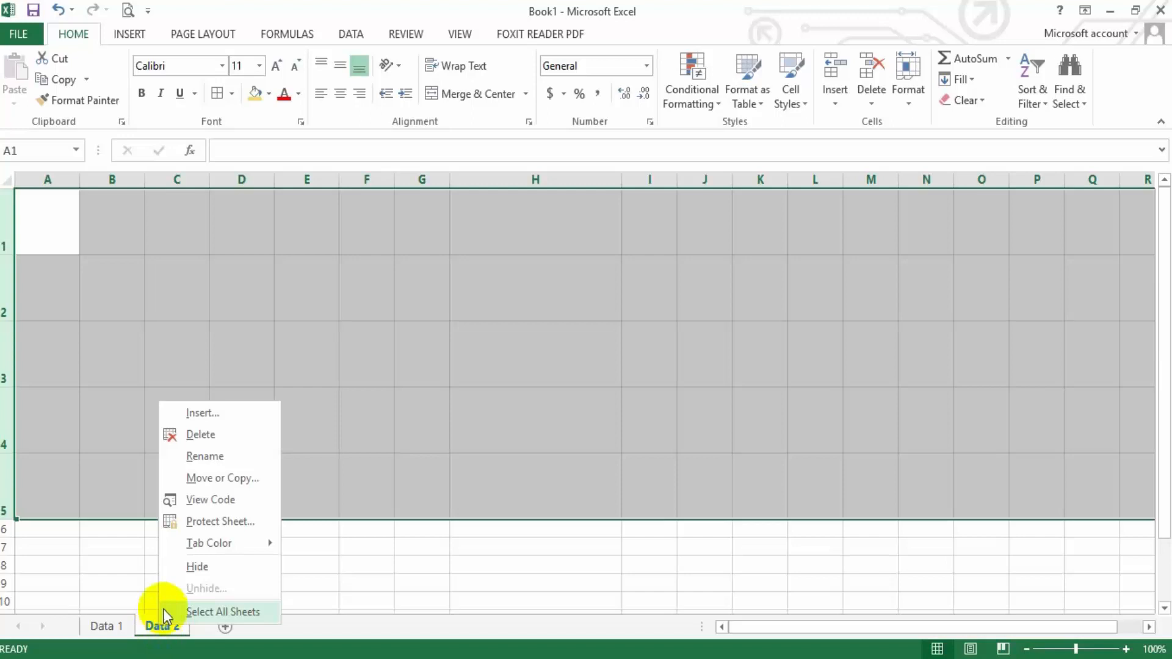
pyautogui.click(221, 436)
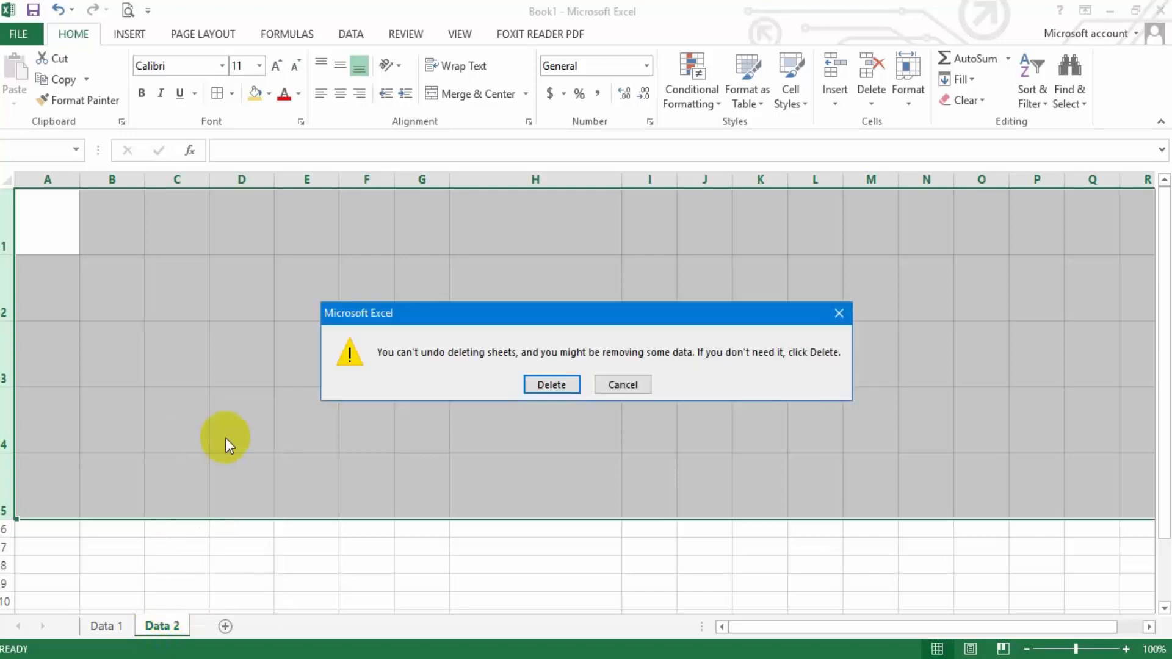
pyautogui.click(568, 384)
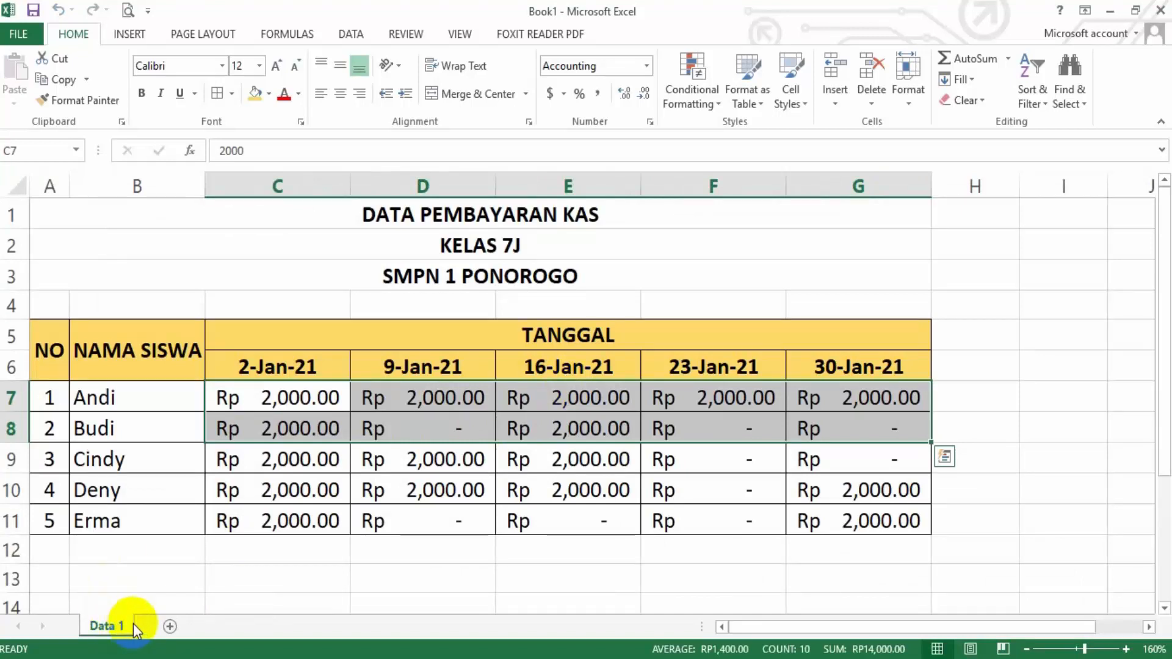
pyautogui.click(170, 627)
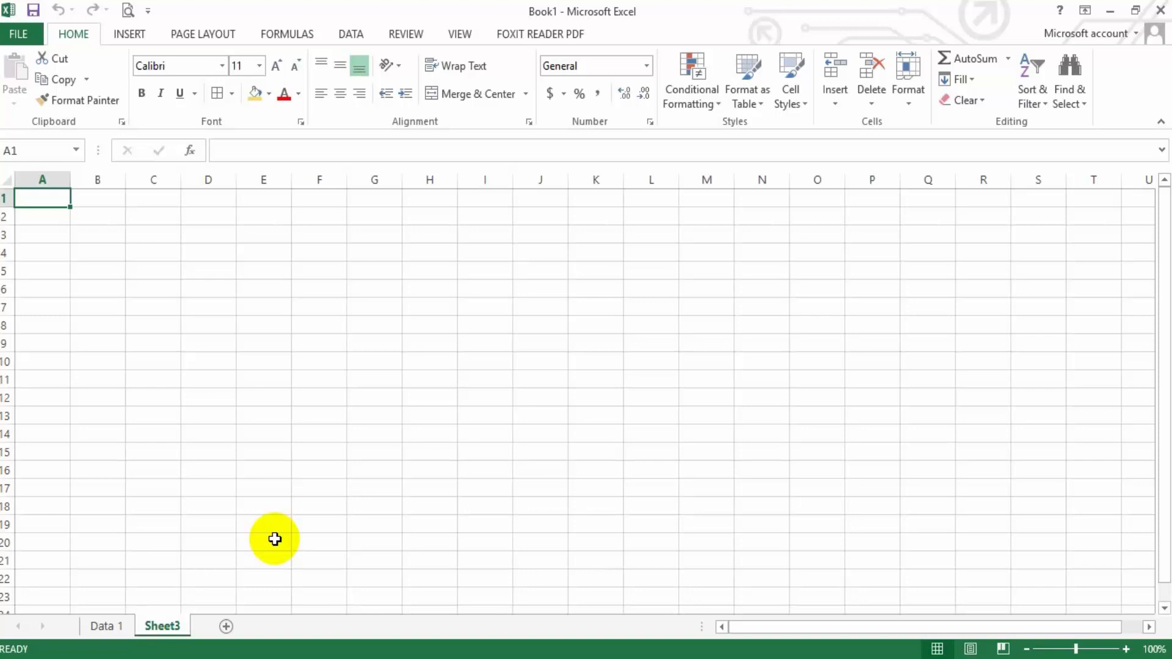
# Consult the finished table on Data 1 and enter its title DATA PEMBAYARAN KAS in cell A1 of Sheet3
pyautogui.click(122, 628)
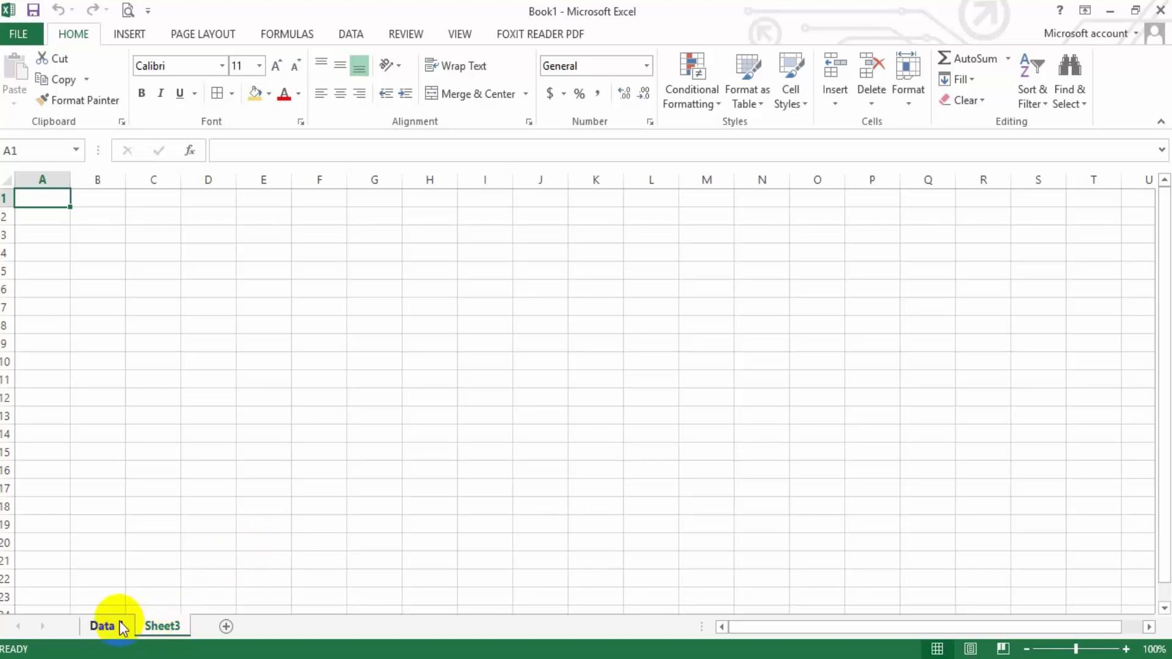
pyautogui.click(121, 627)
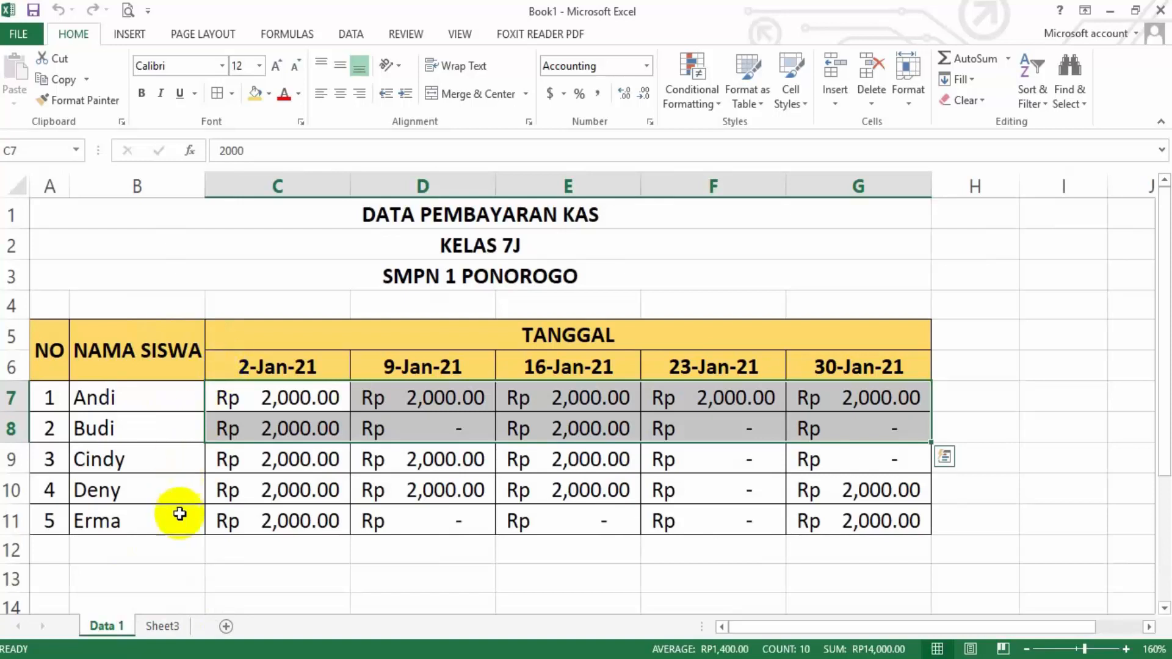
pyautogui.click(169, 629)
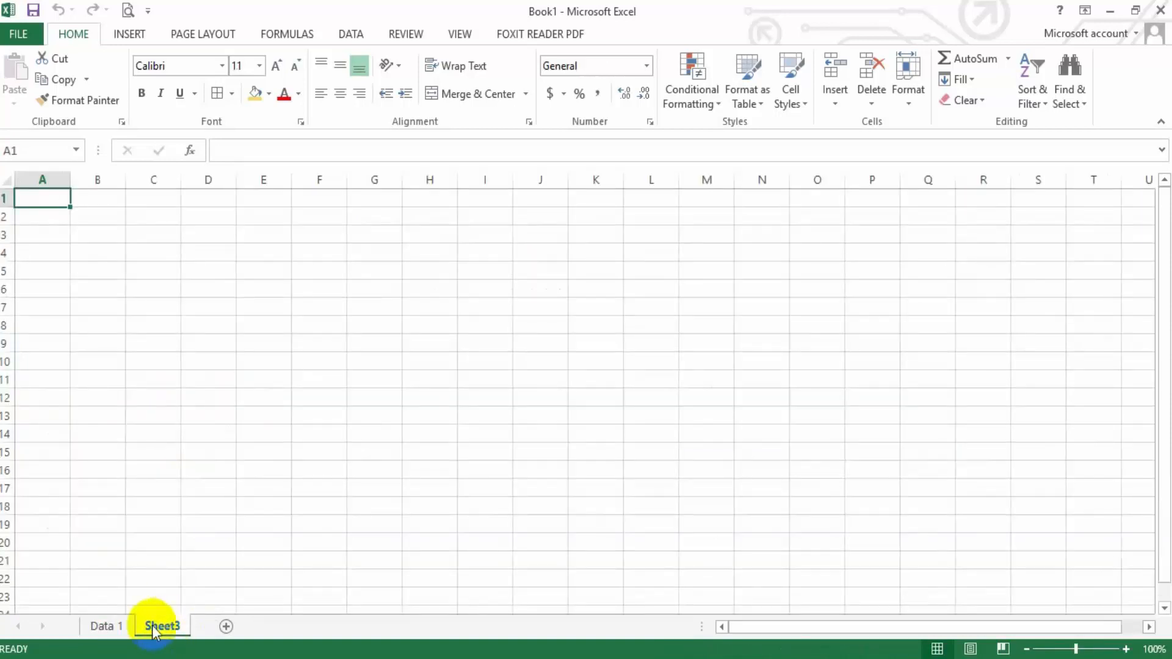
pyautogui.click(120, 628)
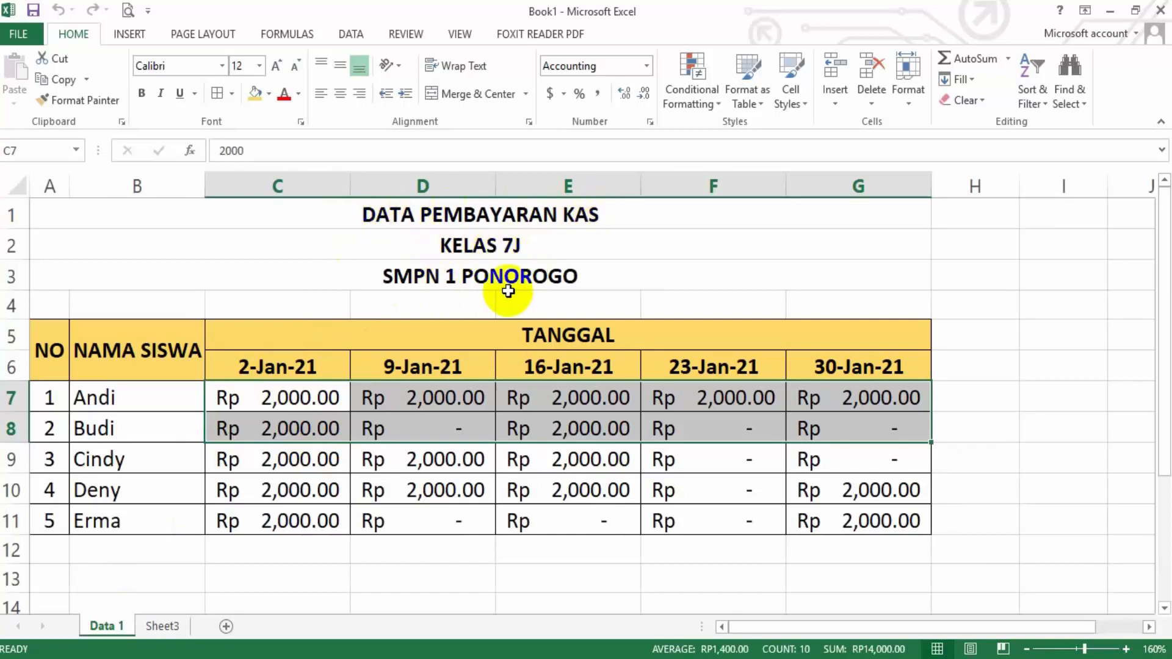
pyautogui.click(163, 629)
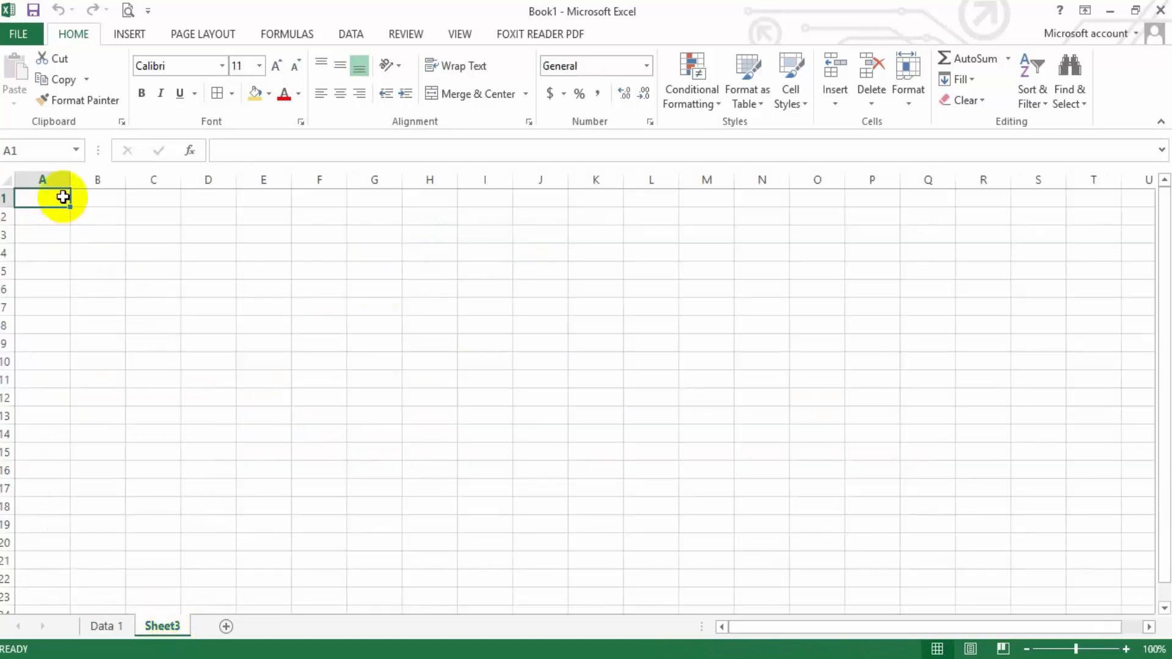
pyautogui.write('DAT')
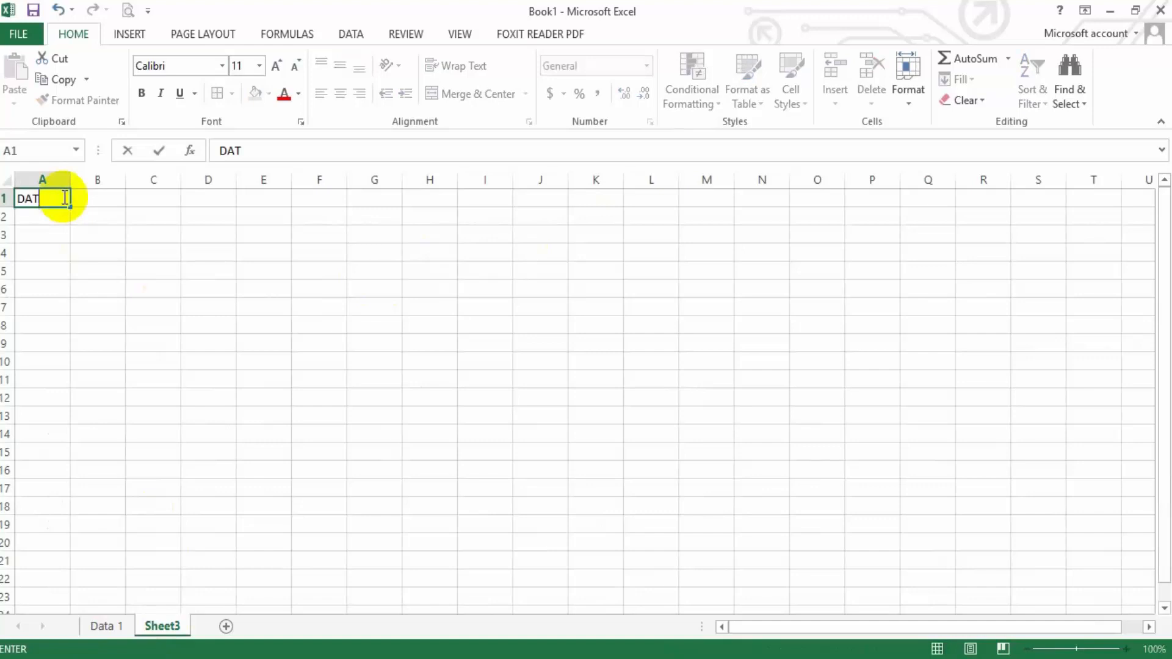
pyautogui.write('A PEMBAYARAN KAS')
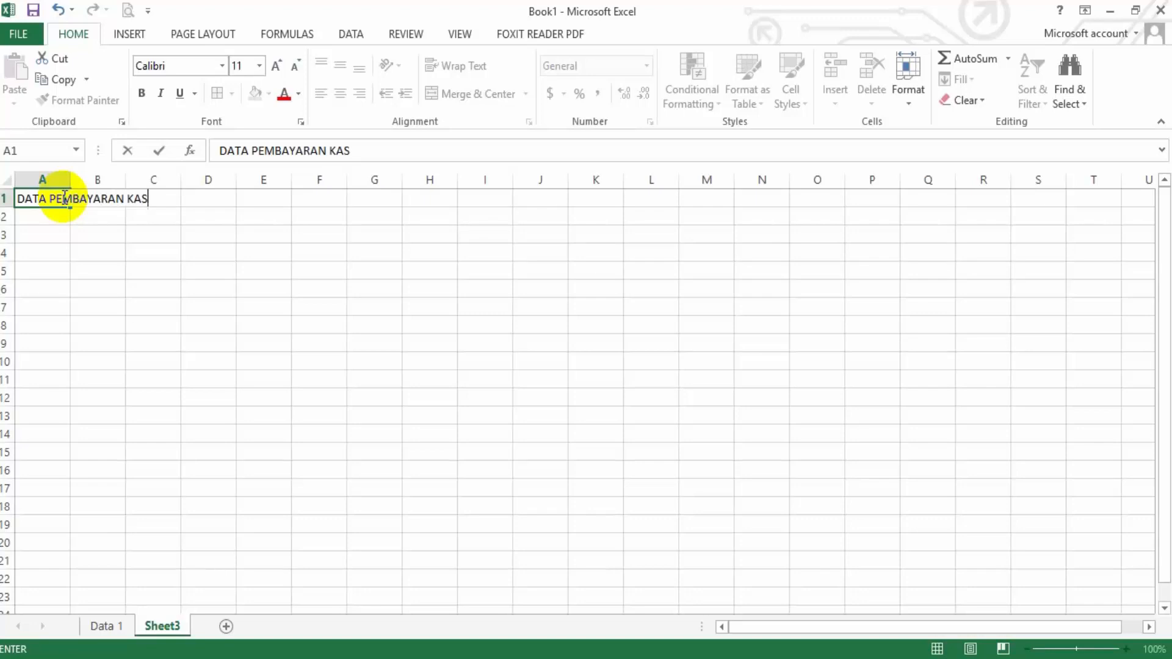
# Check the second heading line on Data 1 and enter KELAS 7J in cell A2 of Sheet3
pyautogui.click(55, 218)
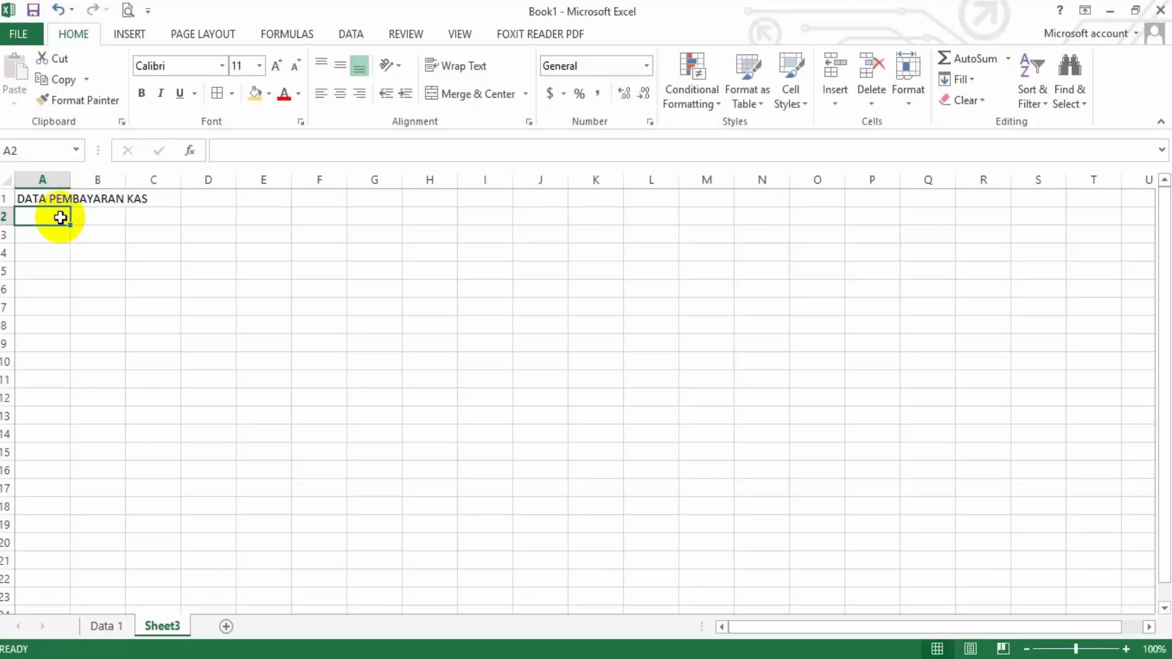
pyautogui.click(119, 626)
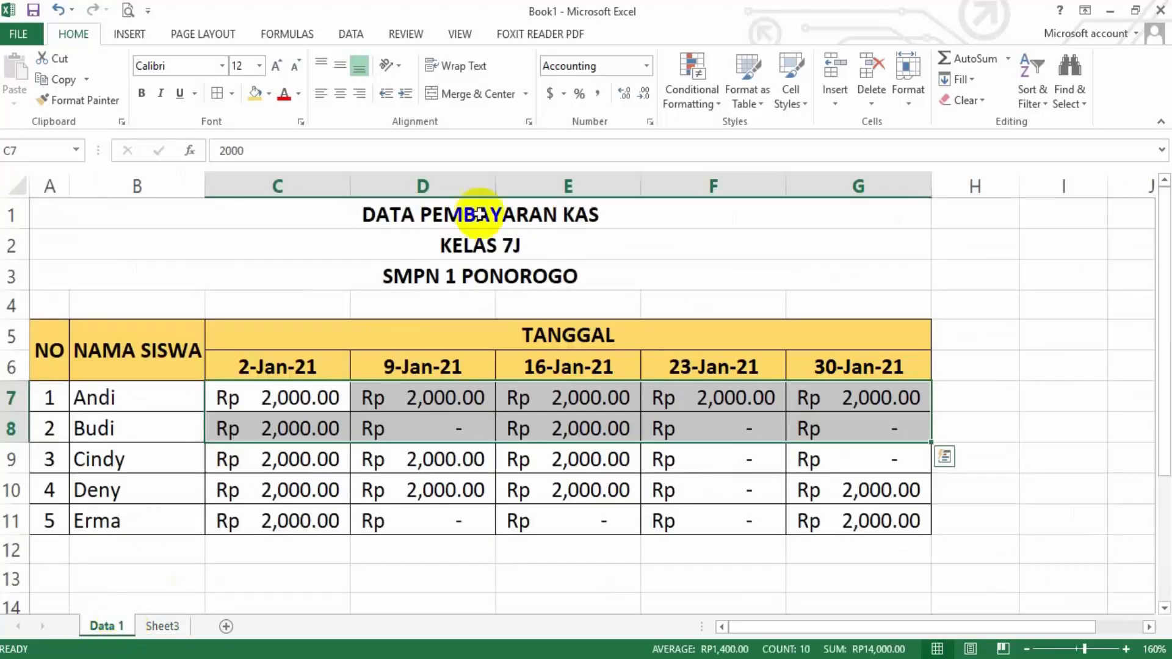
pyautogui.click(161, 626)
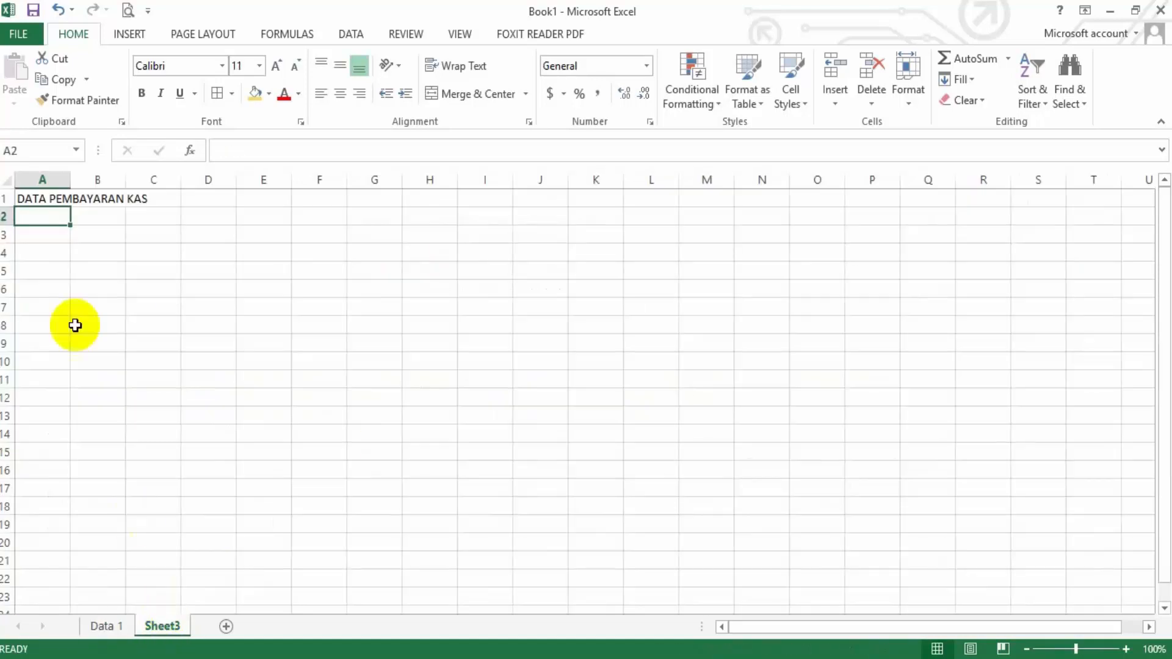
pyautogui.write('KEL')
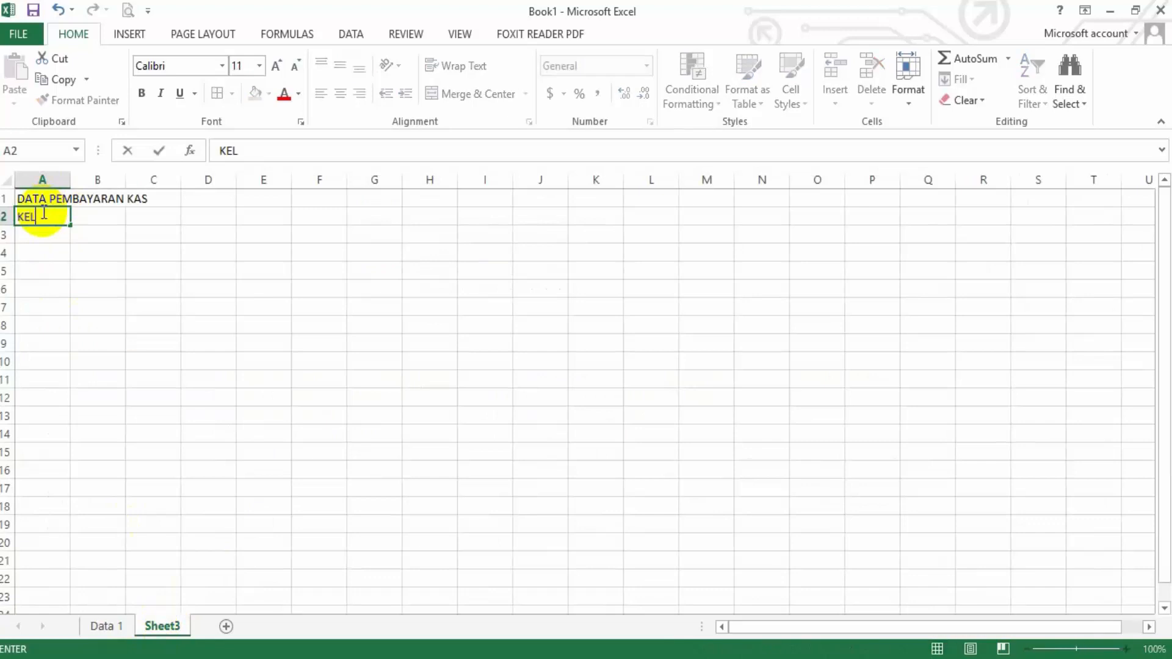
pyautogui.write('AS 7J')
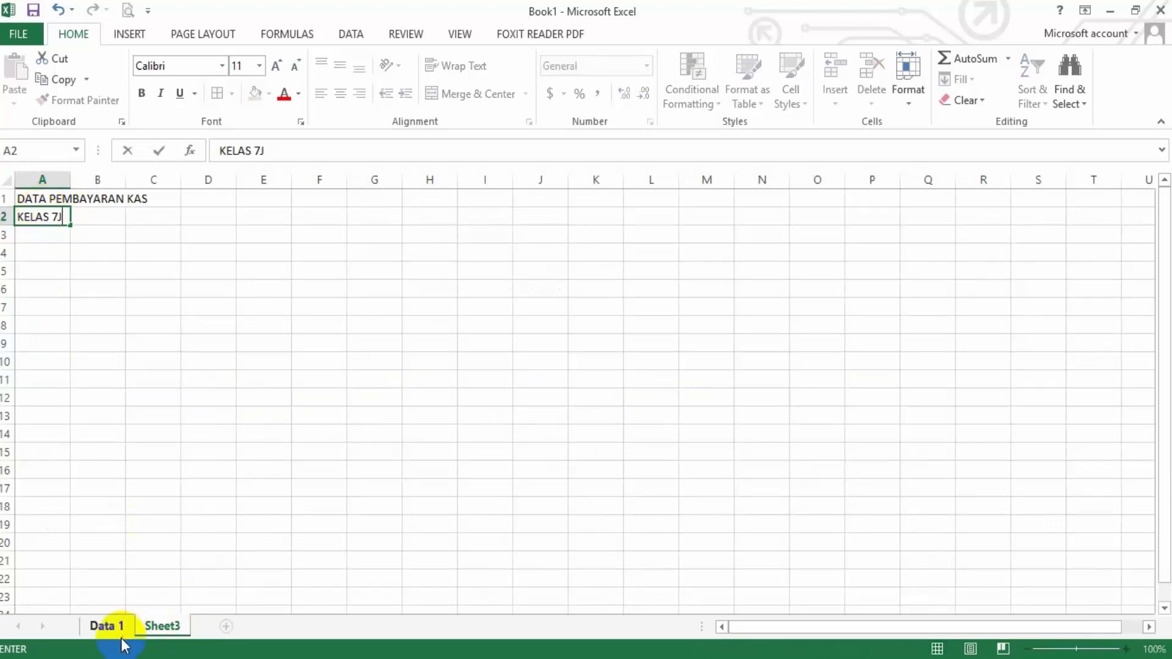
# Check the third heading line on Data 1 and enter SMPN 1 PONOROGO in cell A3 of Sheet3
pyautogui.click(105, 626)
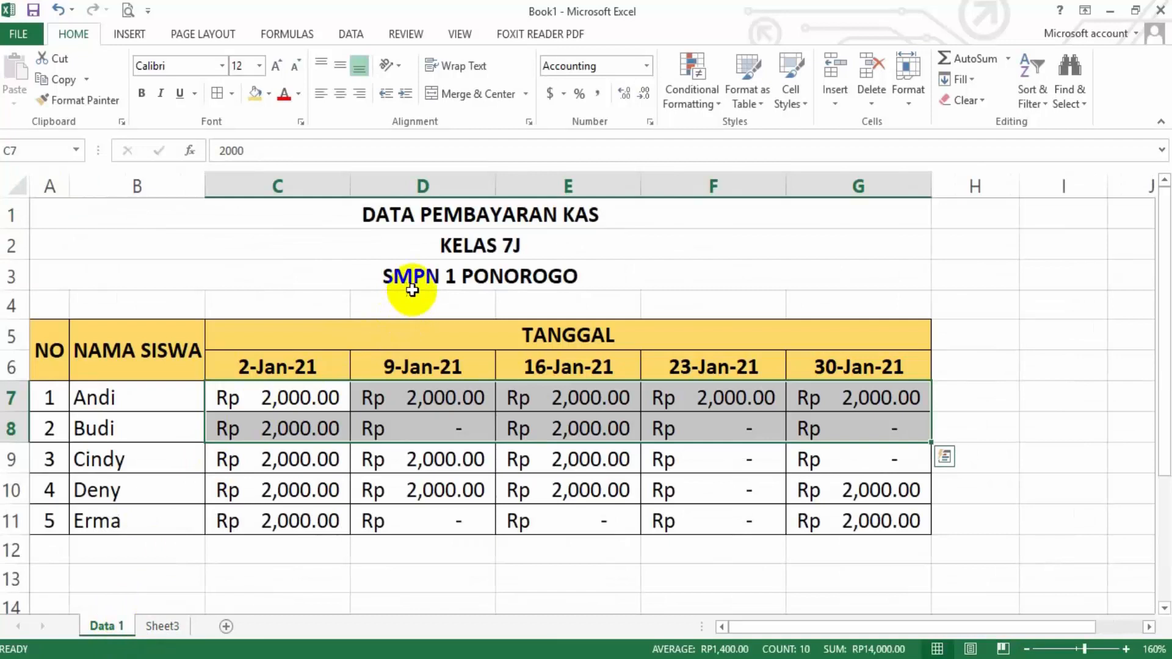
pyautogui.click(162, 626)
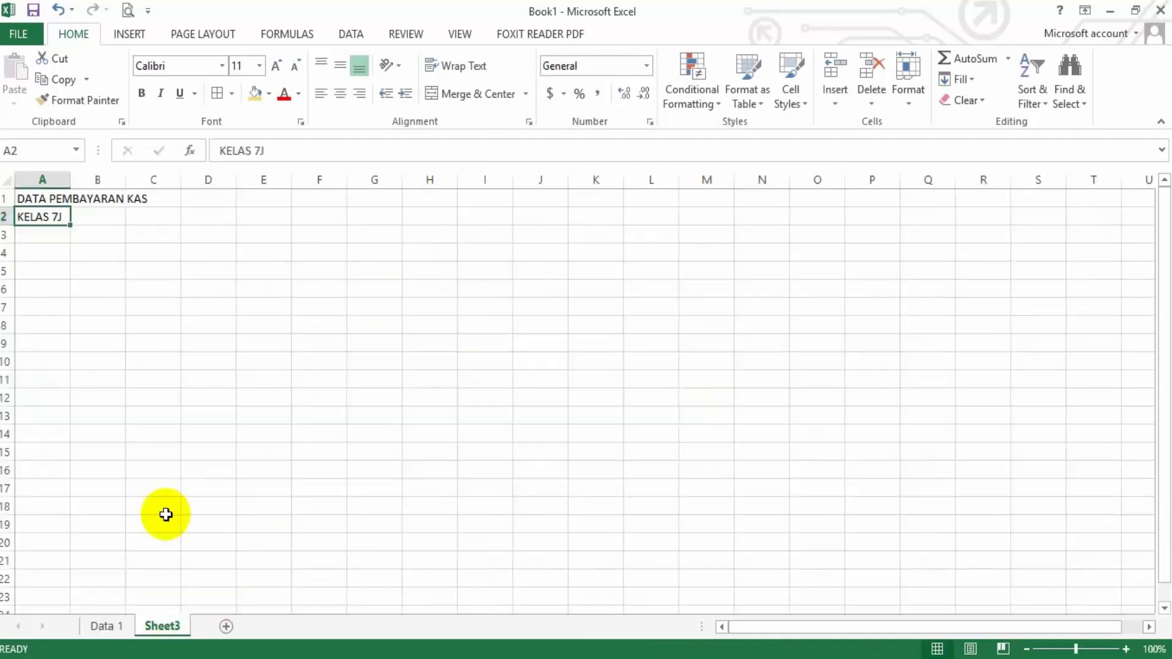
pyautogui.click(40, 236)
pyautogui.write('SMP')
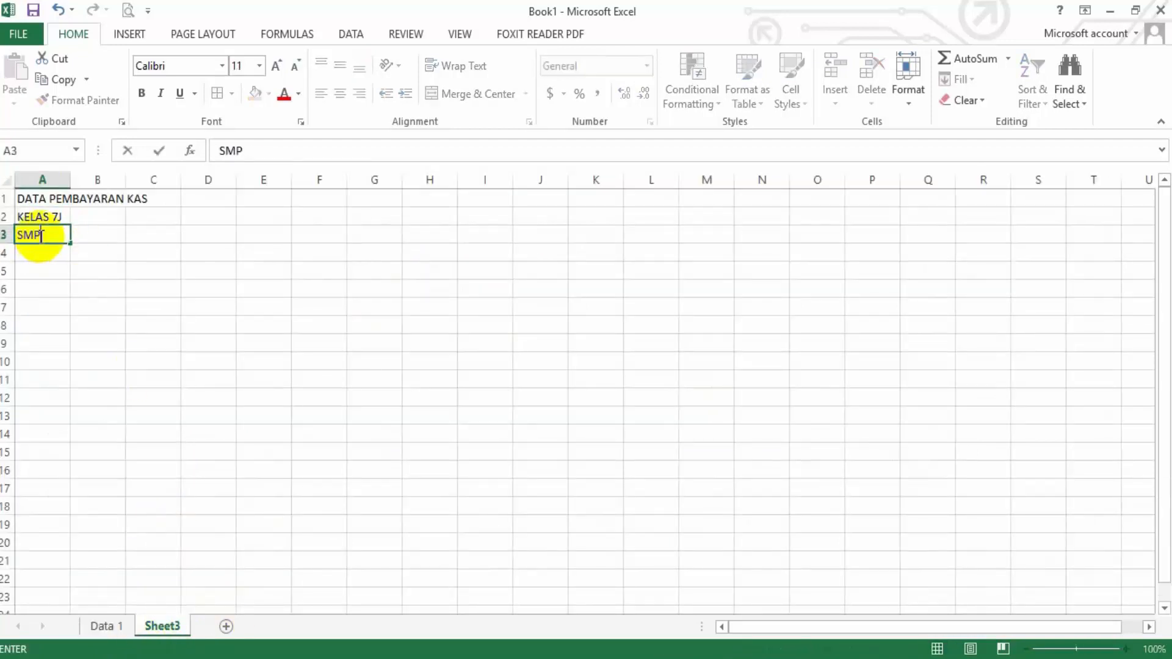
pyautogui.write('N 1 PONOROGO')
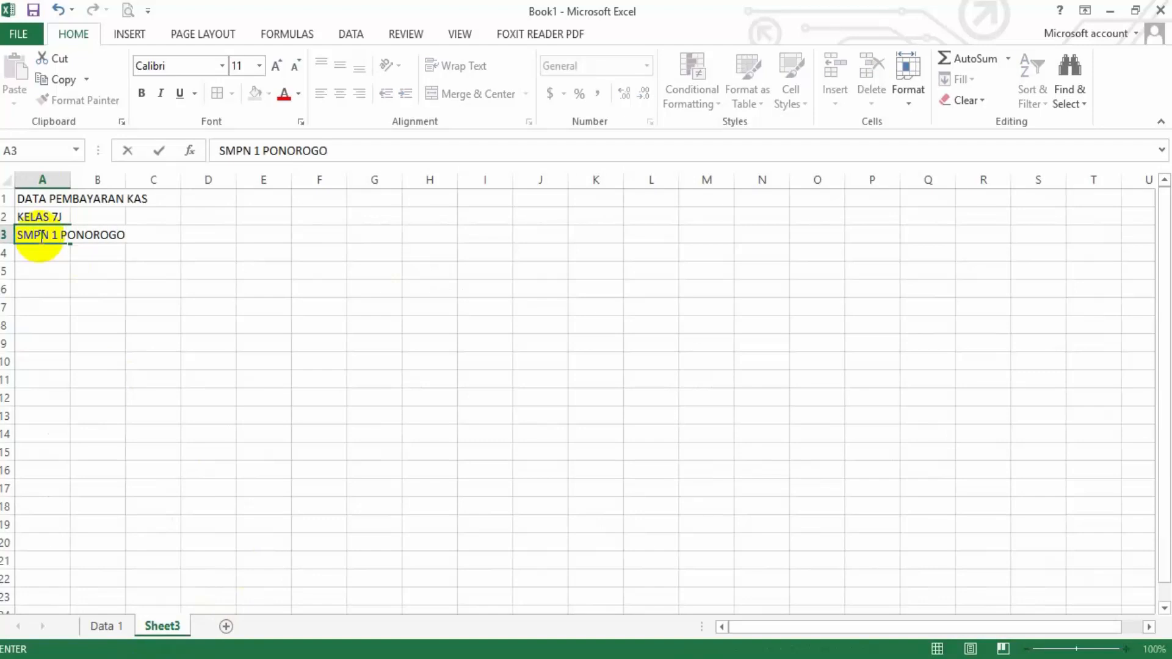
pyautogui.press('Return')
pyautogui.press('Return')
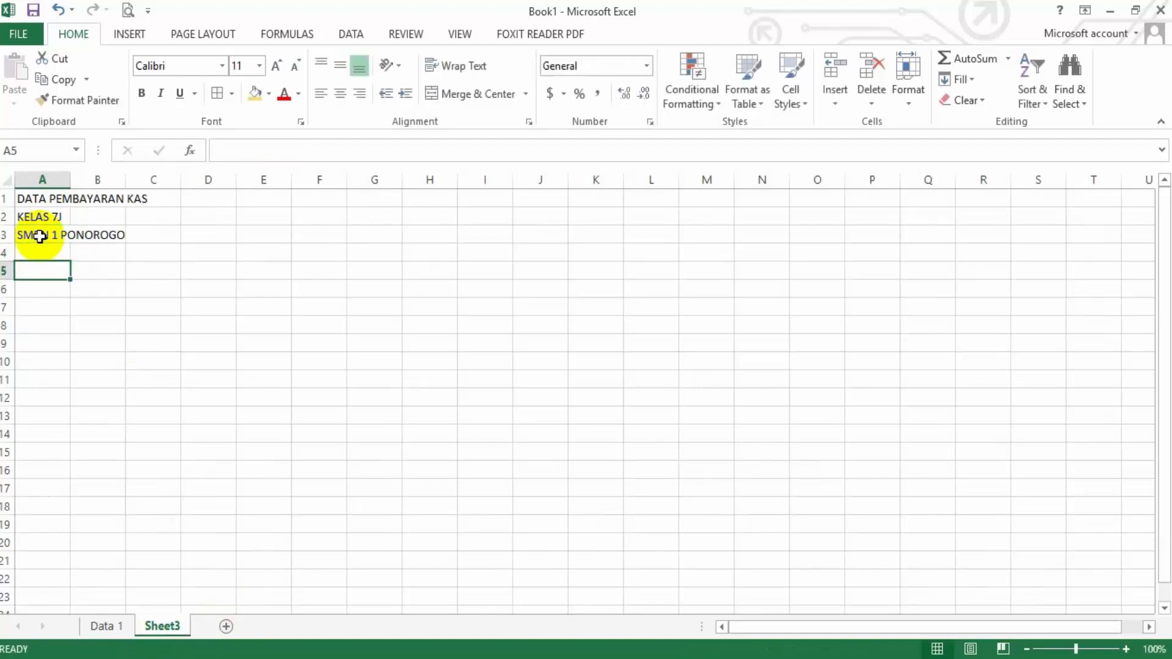
# Following the Data 1 table, enter the column headers NO in A5 and NAMA SISWA in B5 of Sheet3
pyautogui.click(113, 625)
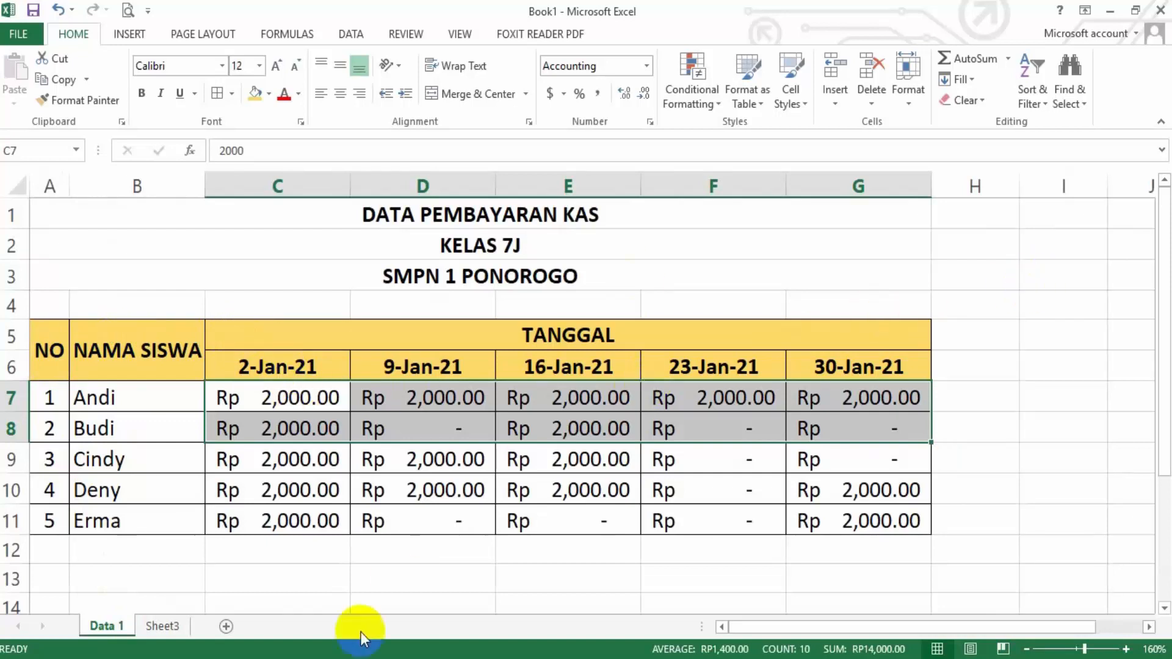
pyautogui.click(163, 625)
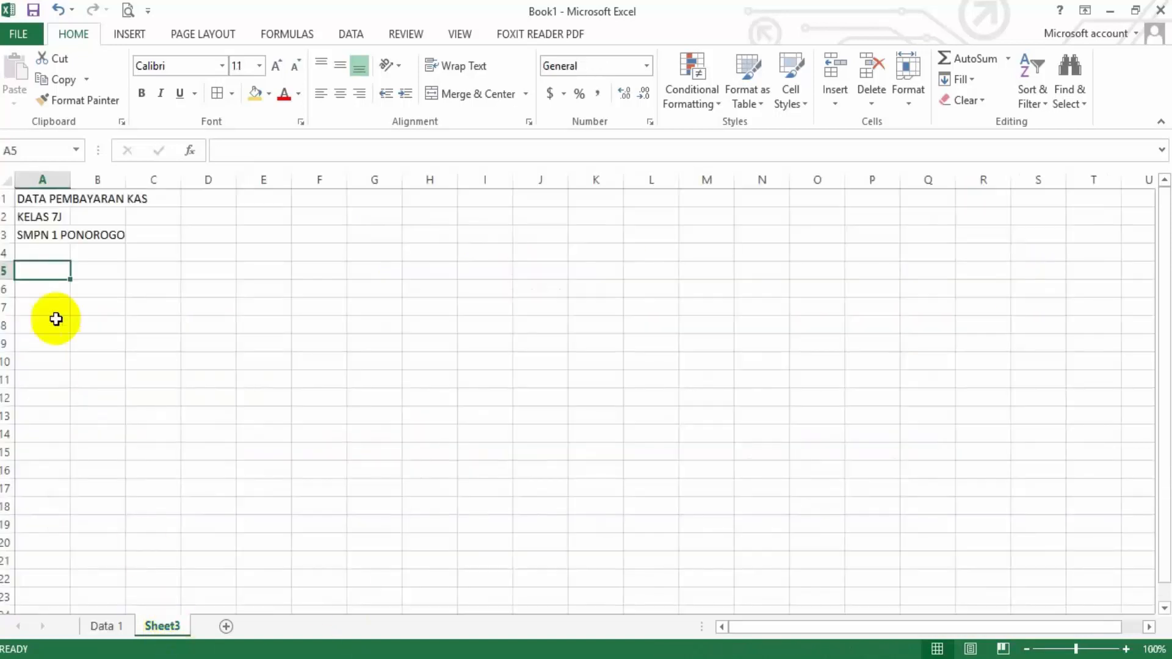
pyautogui.write('NO')
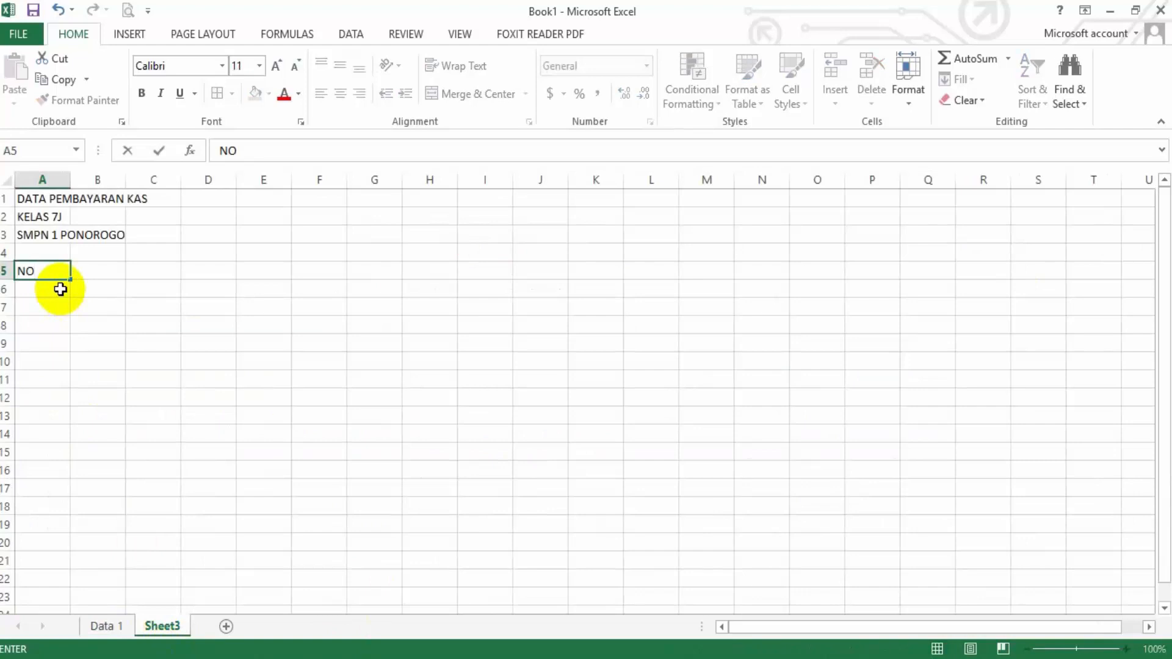
pyautogui.press('Tab')
pyautogui.write('NAMA SISWA')
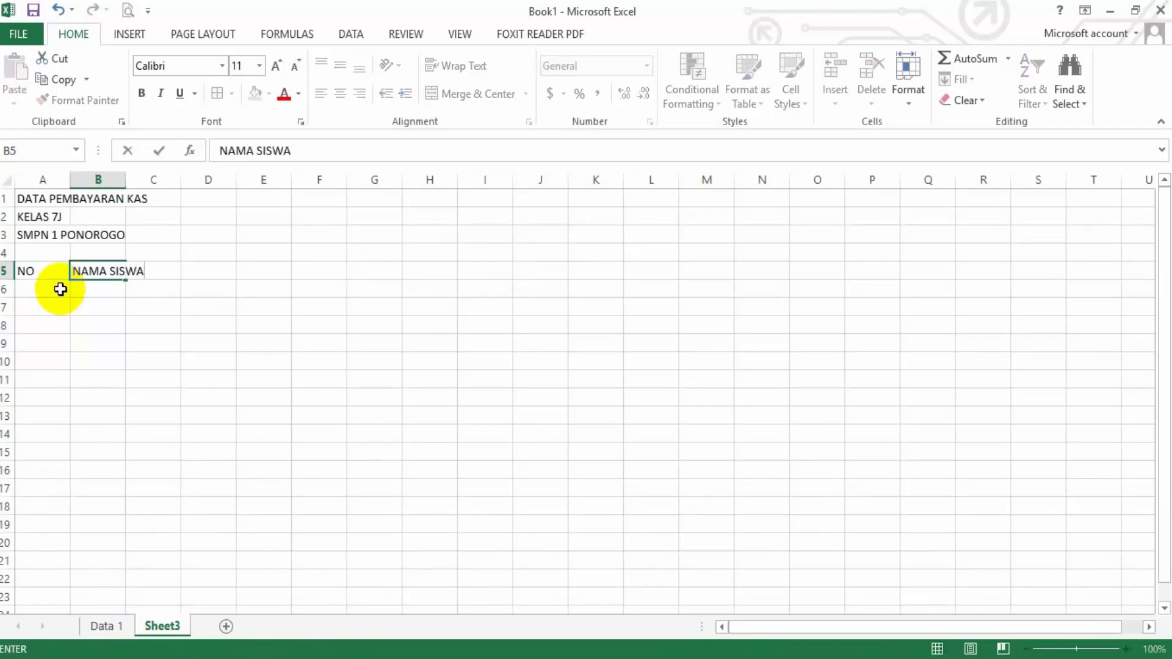
pyautogui.press('Tab')
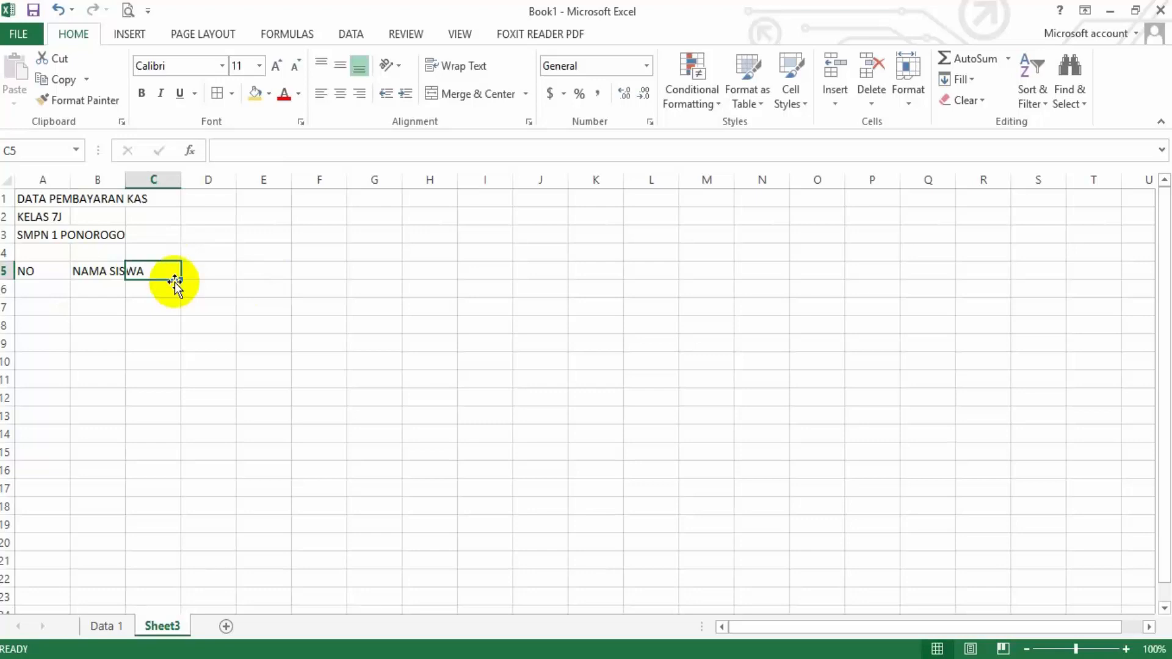
# Enter the column header TANGGAL in cell C5 of Sheet3 and check the date row beneath it on Data 1
pyautogui.write('TANGGAL')
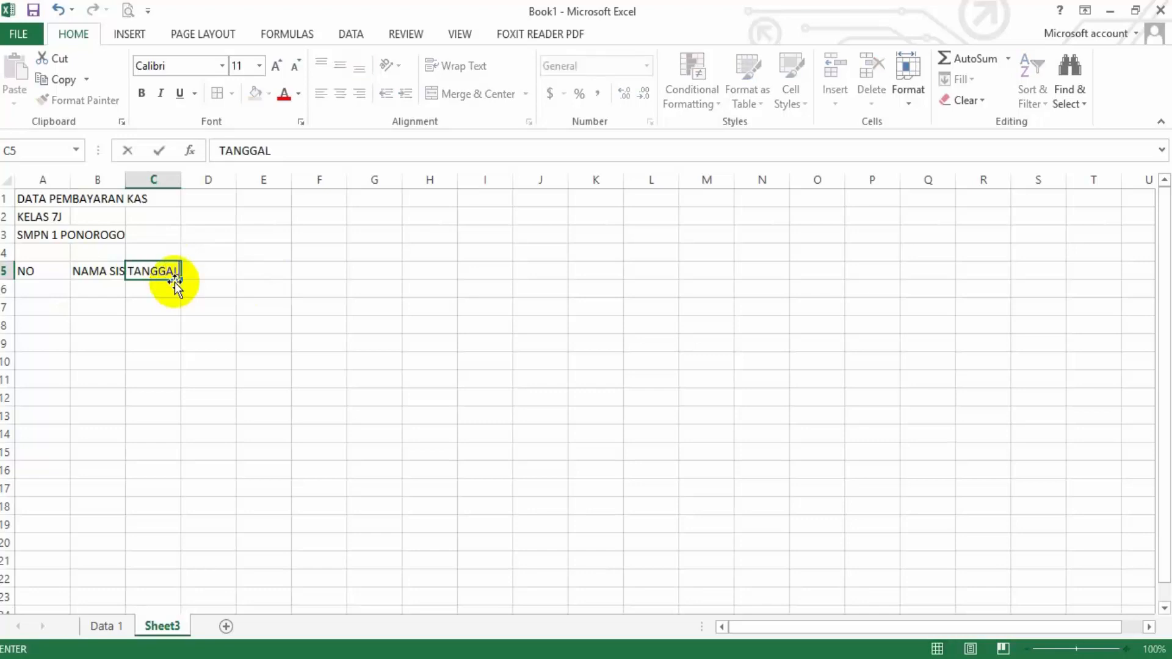
pyautogui.click(101, 625)
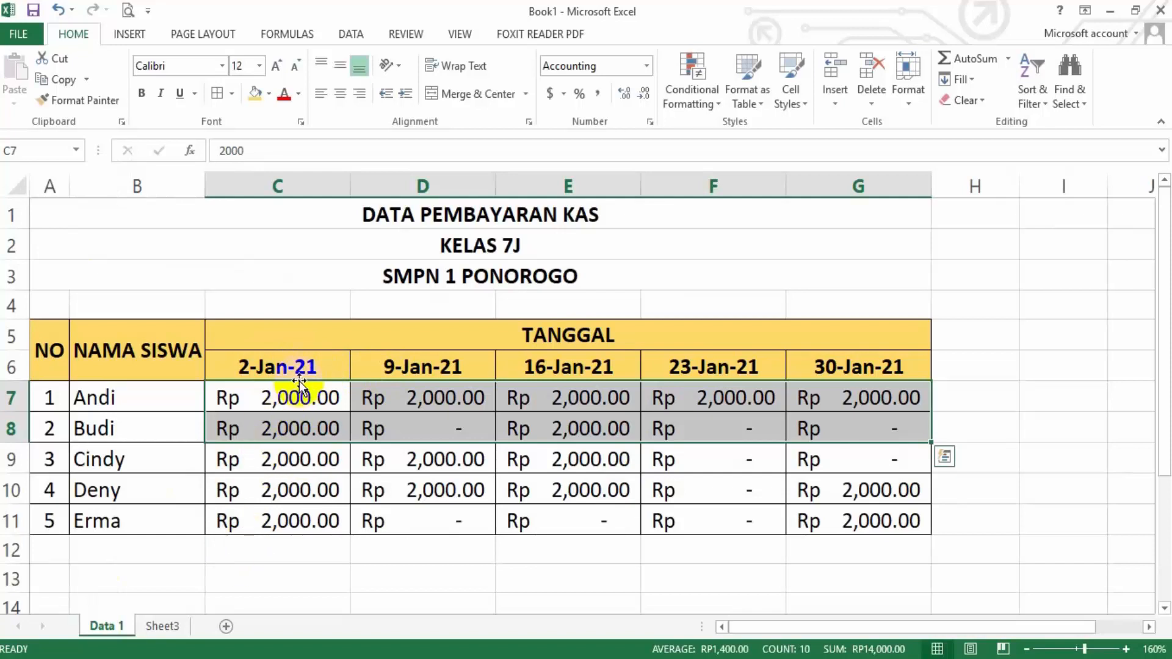
pyautogui.click(162, 622)
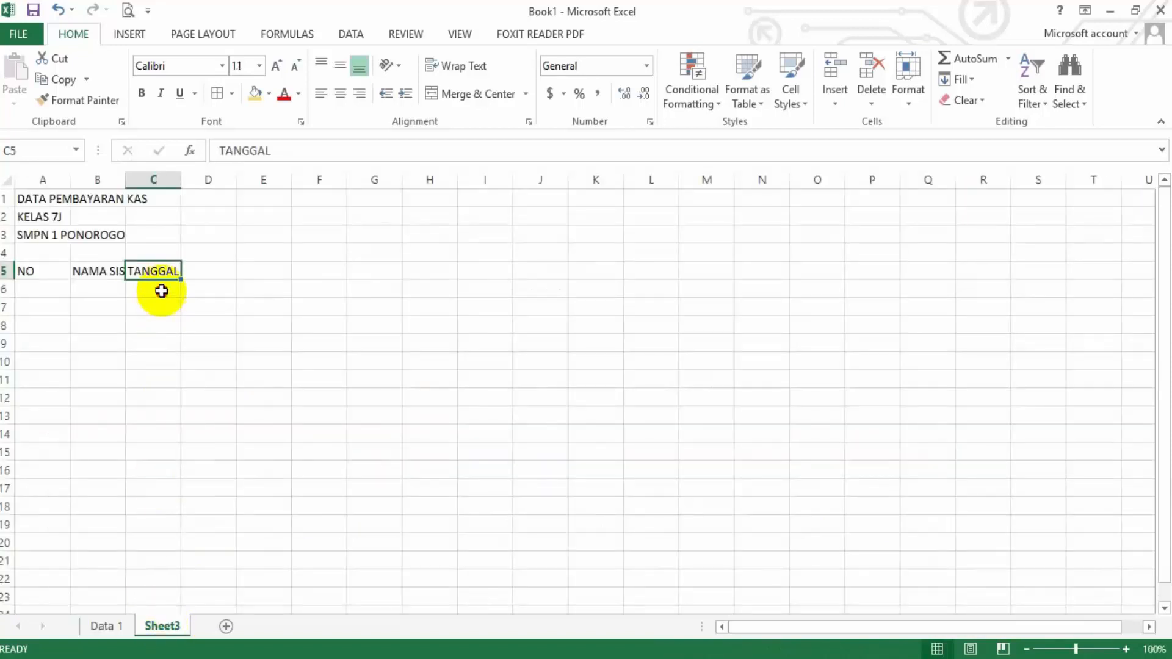
# Consult the first date on Data 1, dismiss the pop-up notification, and enter 1/2/2021 in cell C6 of Sheet3
pyautogui.click(161, 291)
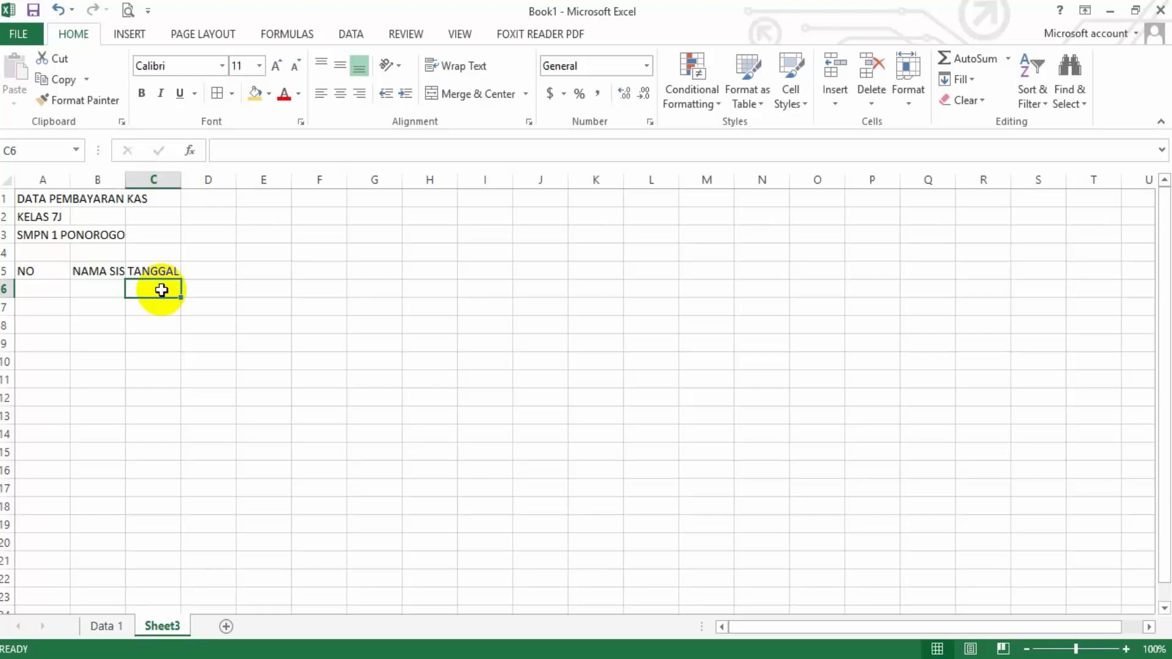
pyautogui.click(110, 624)
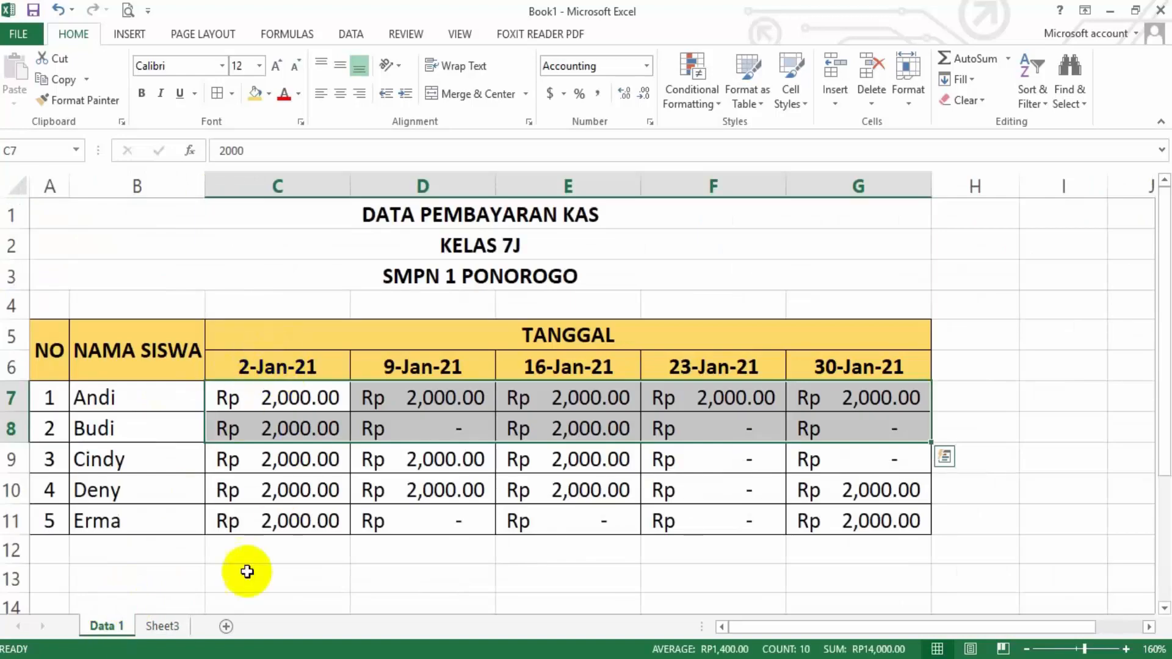
pyautogui.click(160, 625)
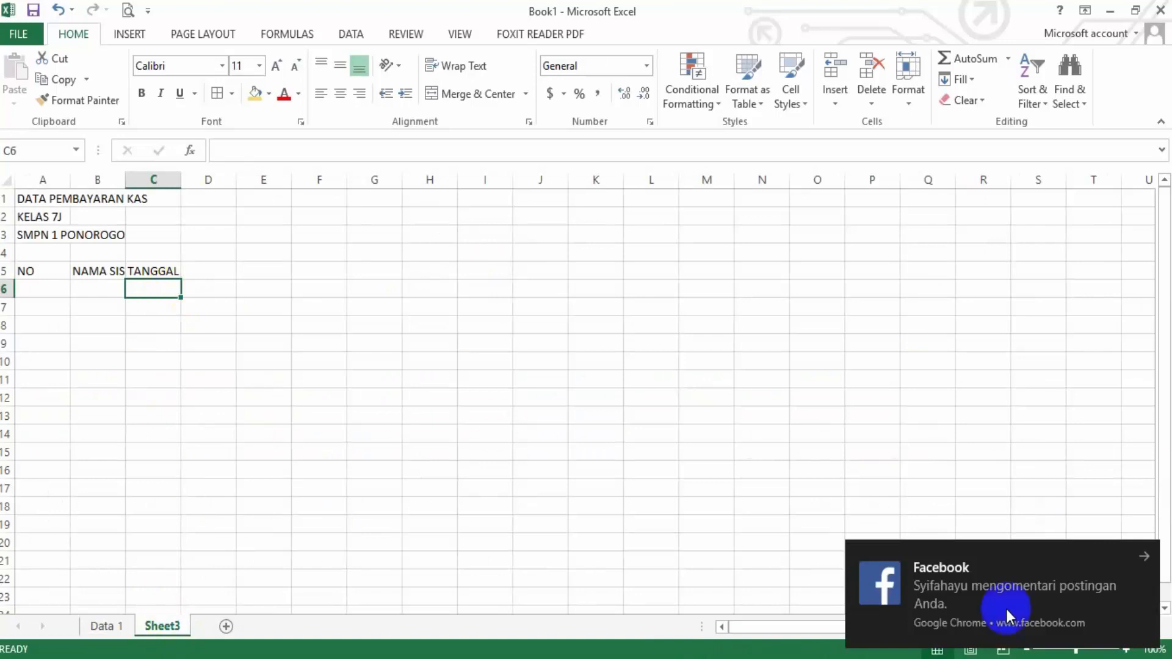
pyautogui.click(1144, 556)
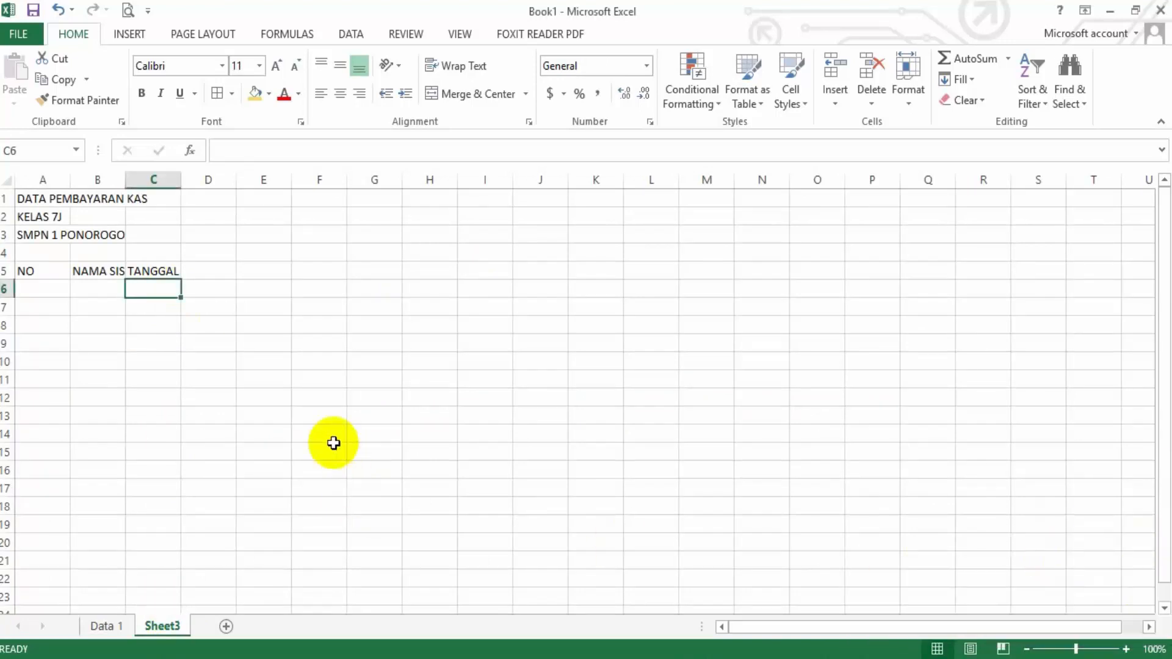
pyautogui.write('1/2/2021')
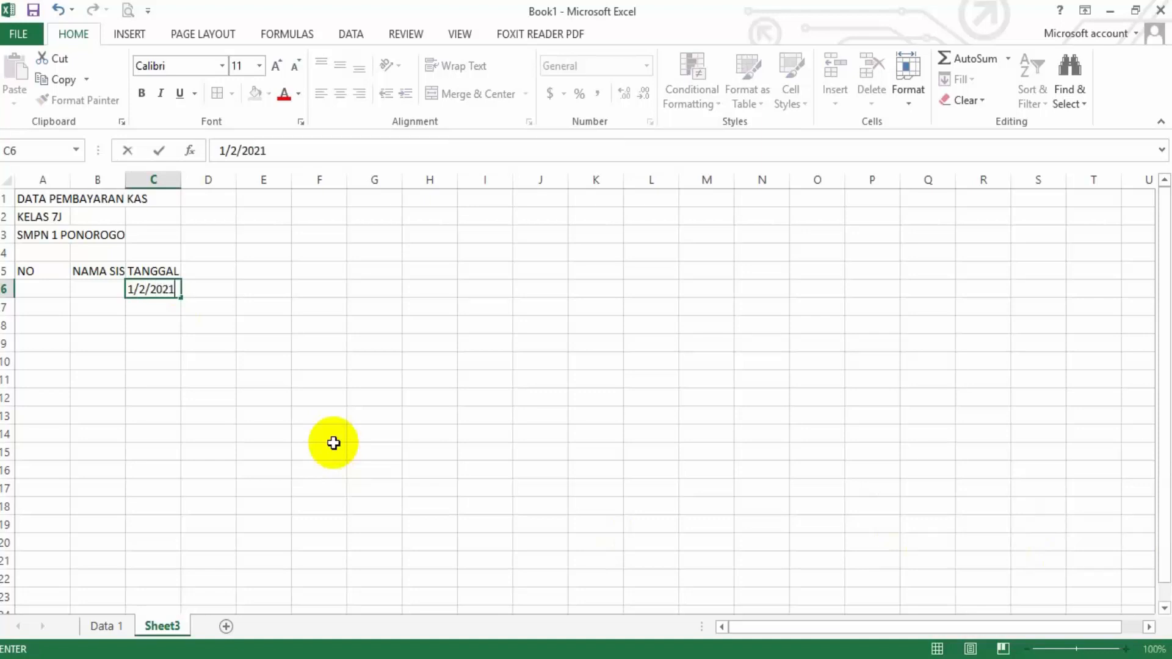
pyautogui.press('Return')
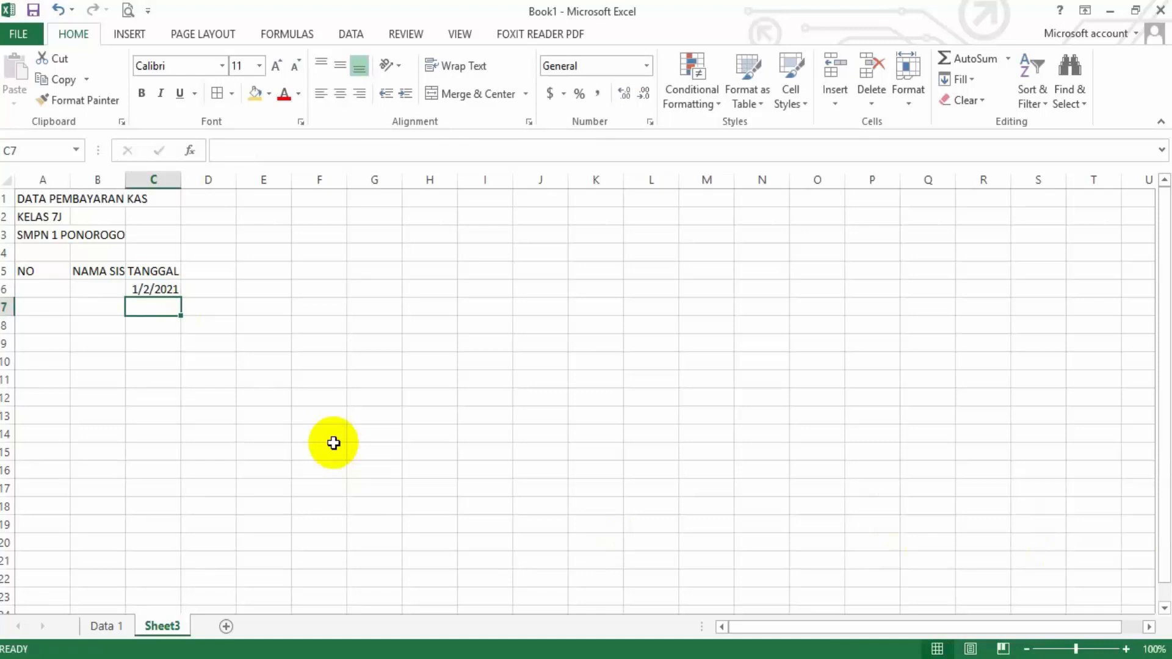
# Check how the first date is displayed on Data 1 and open the Format Cells settings for C6 on Sheet3
pyautogui.click(101, 625)
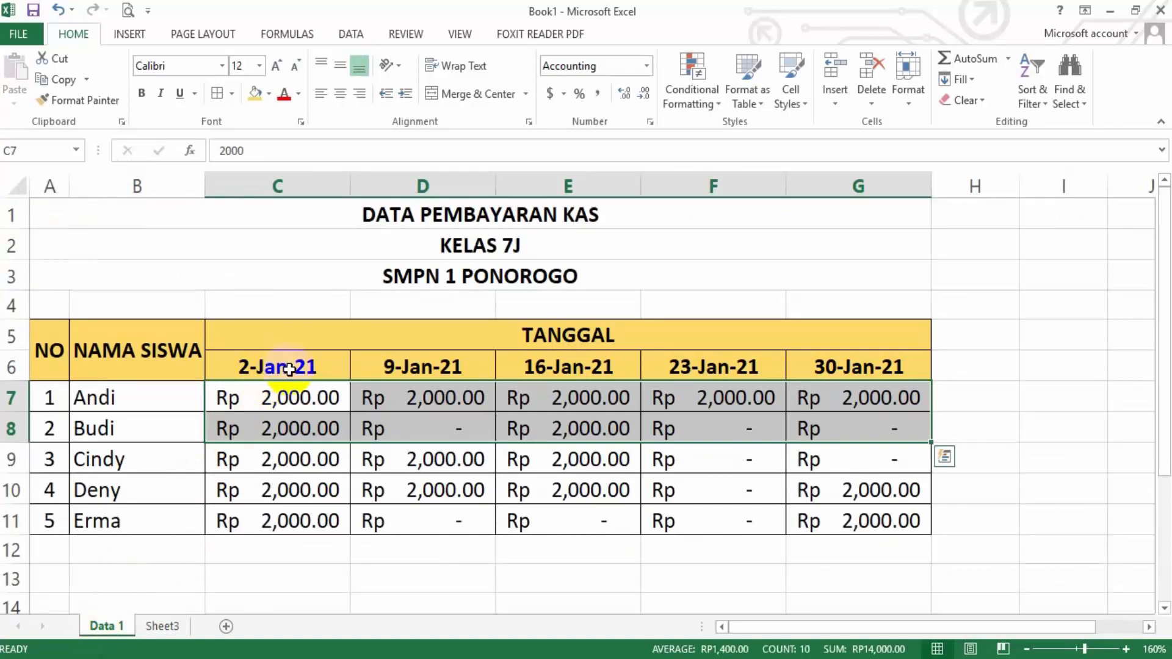
pyautogui.click(168, 629)
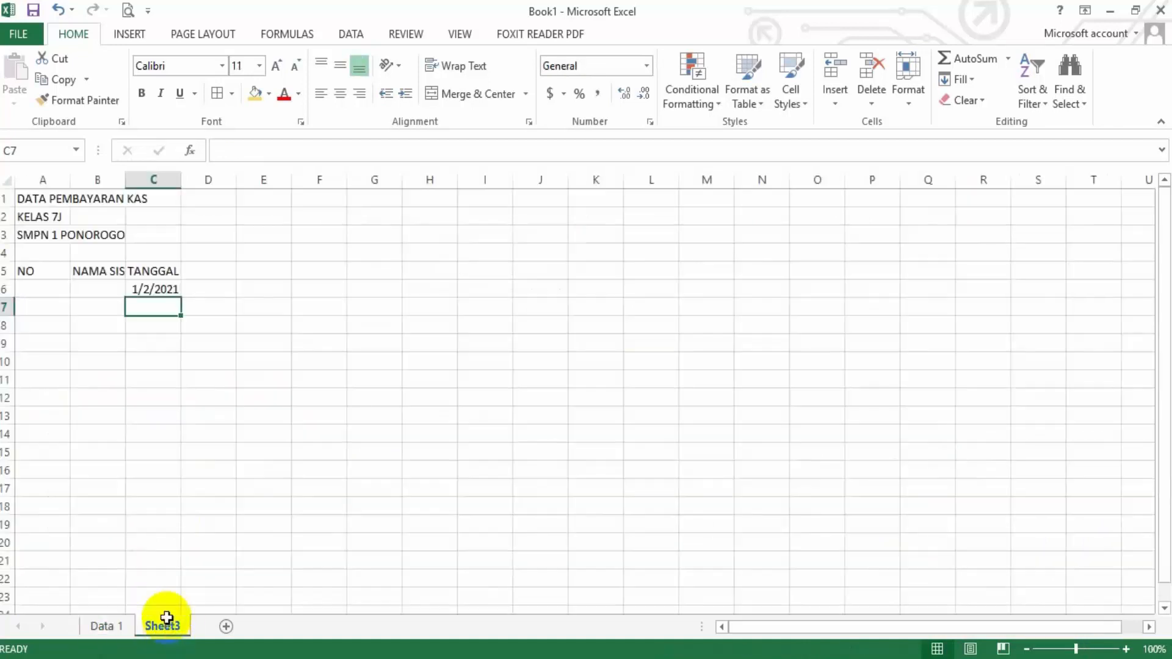
pyautogui.click(152, 289)
pyautogui.rightClick(153, 291)
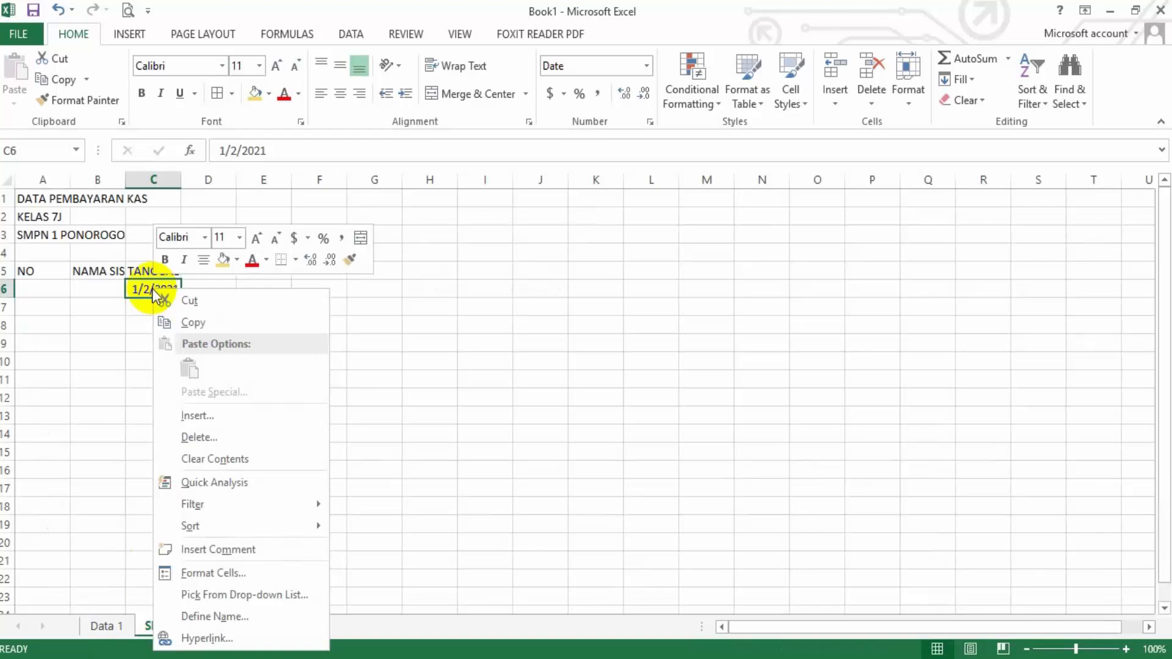
pyautogui.click(251, 573)
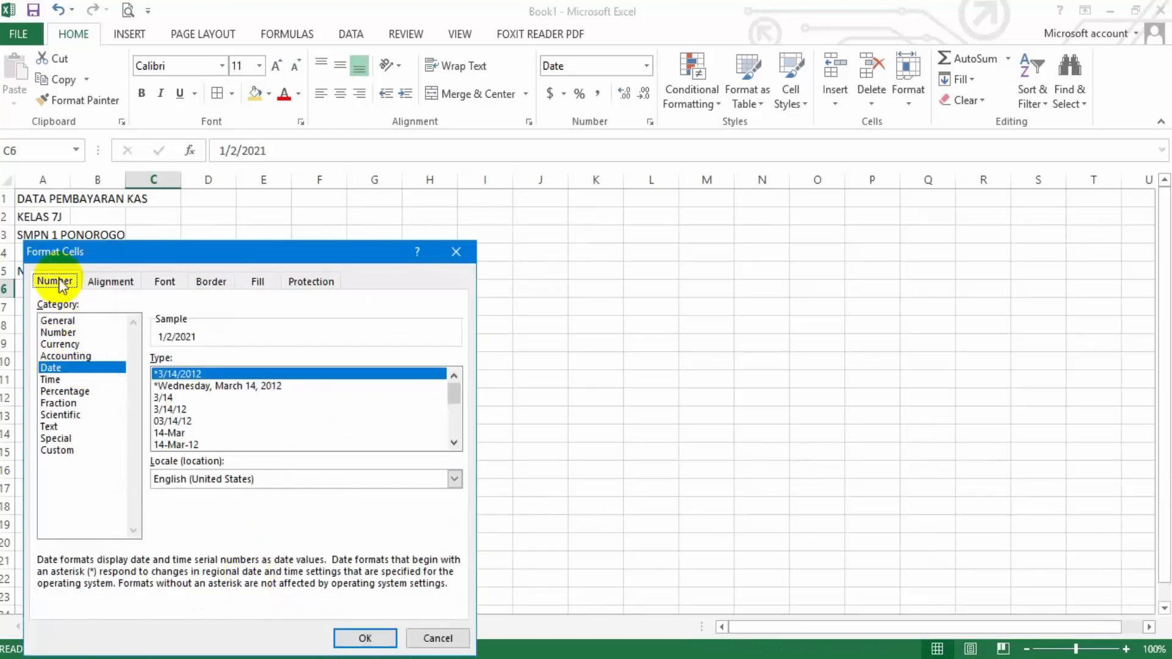
# Look through the Alignment, Font, Border, Fill and Protection settings for C6, ending at the Number settings
pyautogui.click(116, 284)
pyautogui.click(165, 282)
pyautogui.click(211, 282)
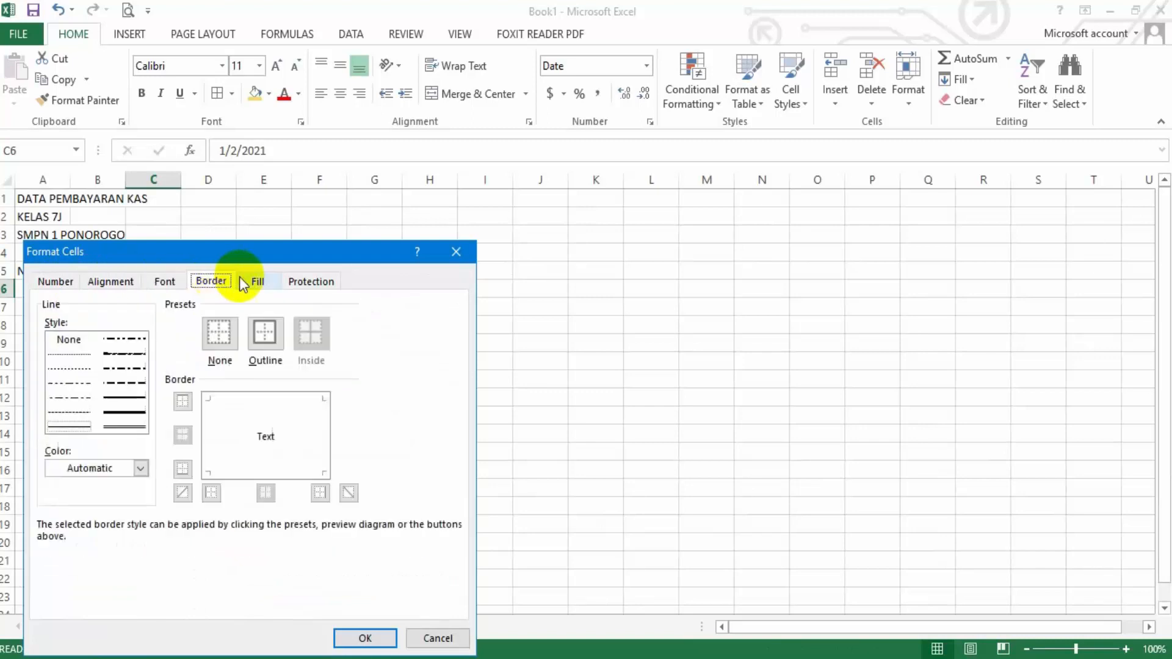
pyautogui.click(268, 282)
pyautogui.click(303, 281)
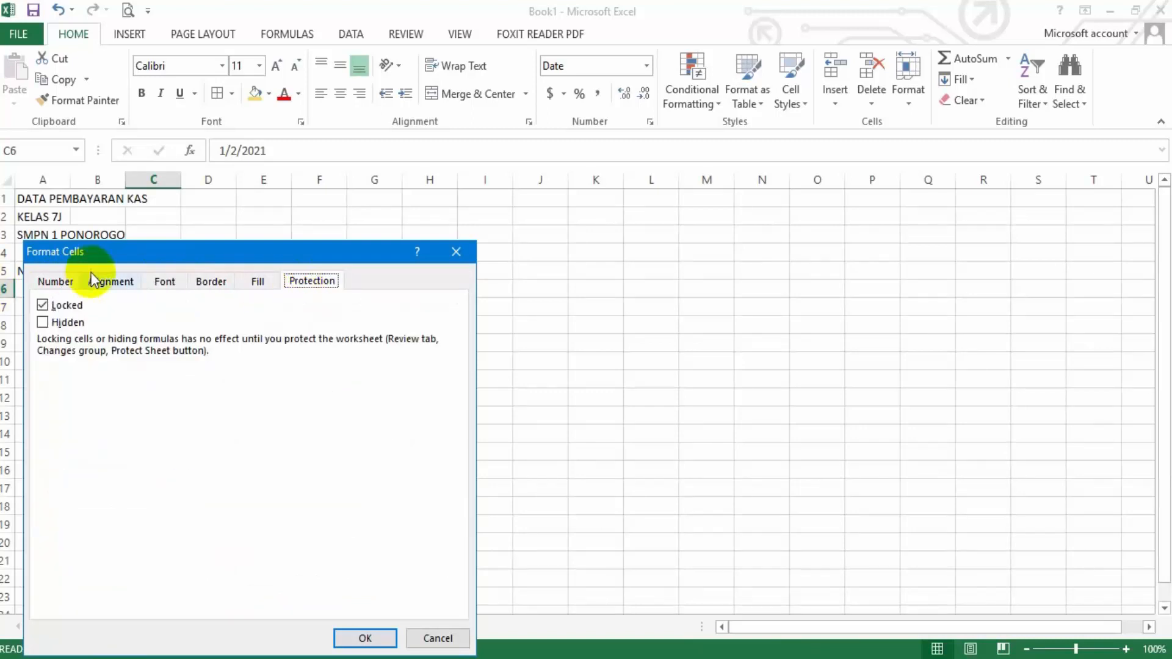
pyautogui.click(74, 286)
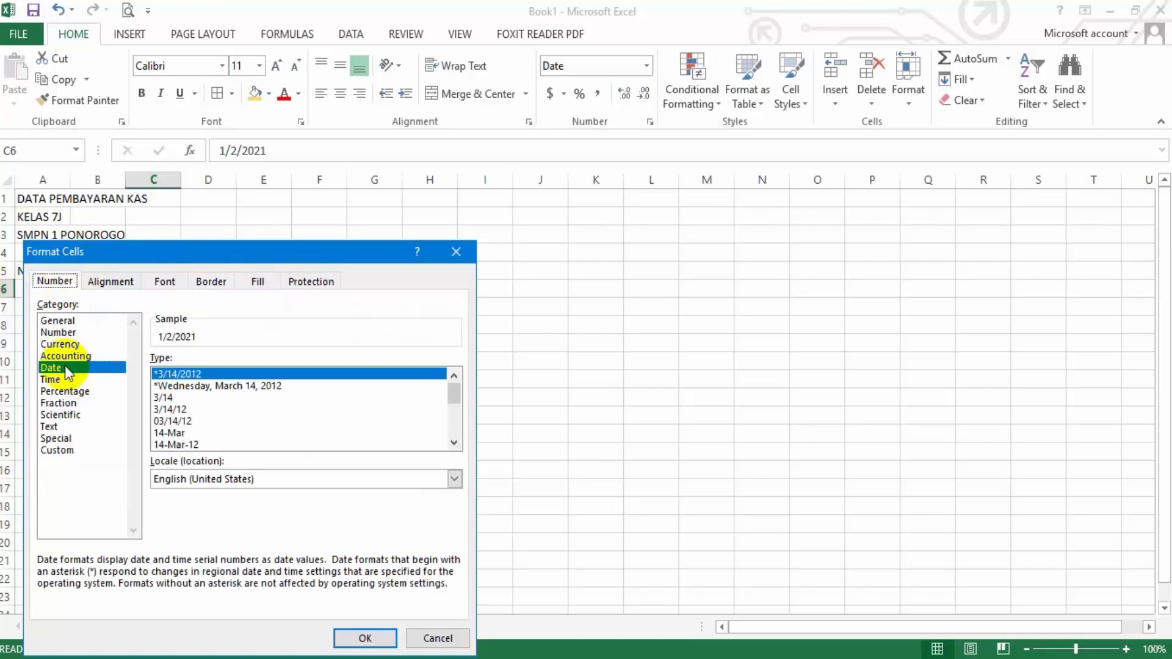
# Examine the options and sample of each number format category for C6, from General through Custom
pyautogui.click(67, 321)
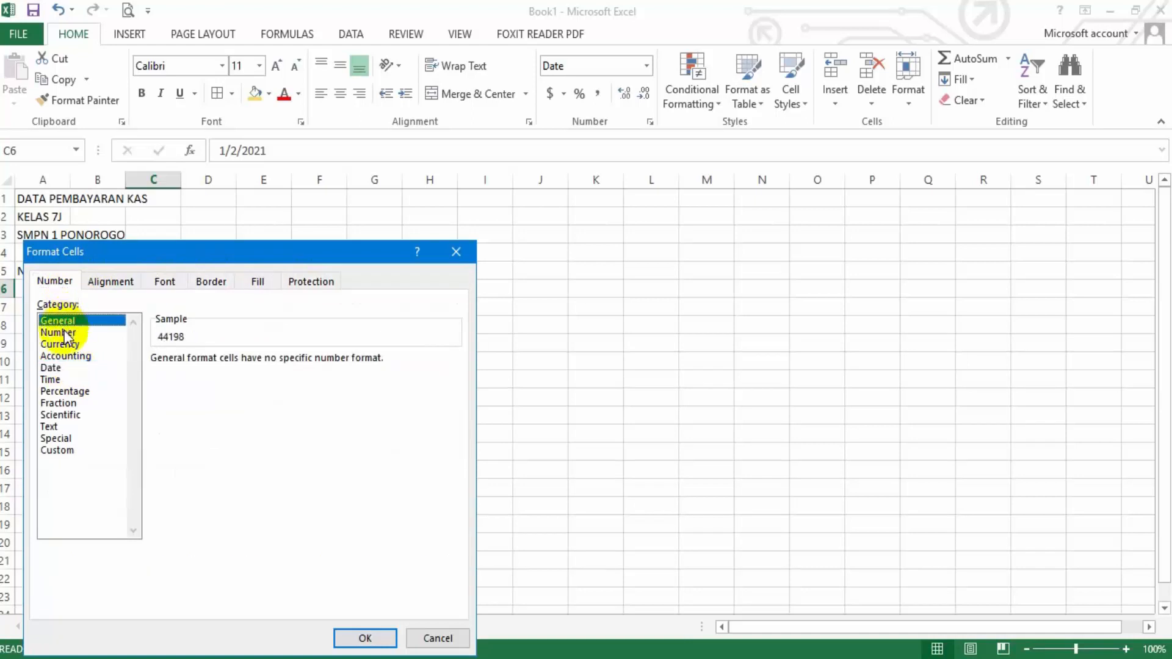
pyautogui.click(68, 332)
pyautogui.click(66, 450)
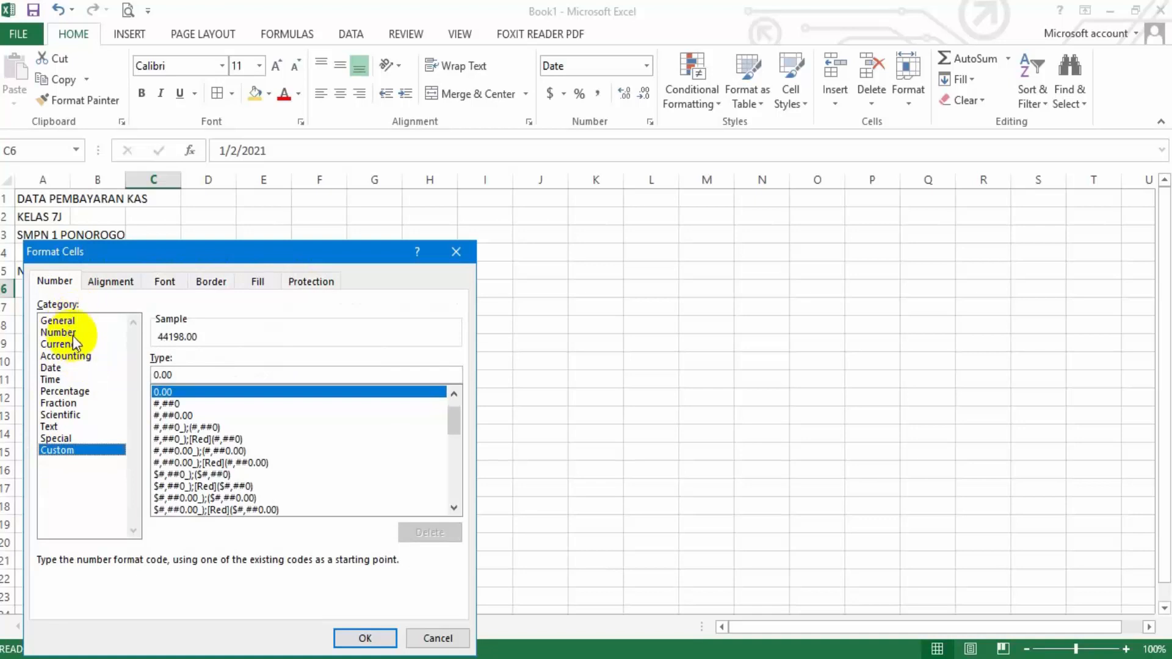
pyautogui.click(61, 321)
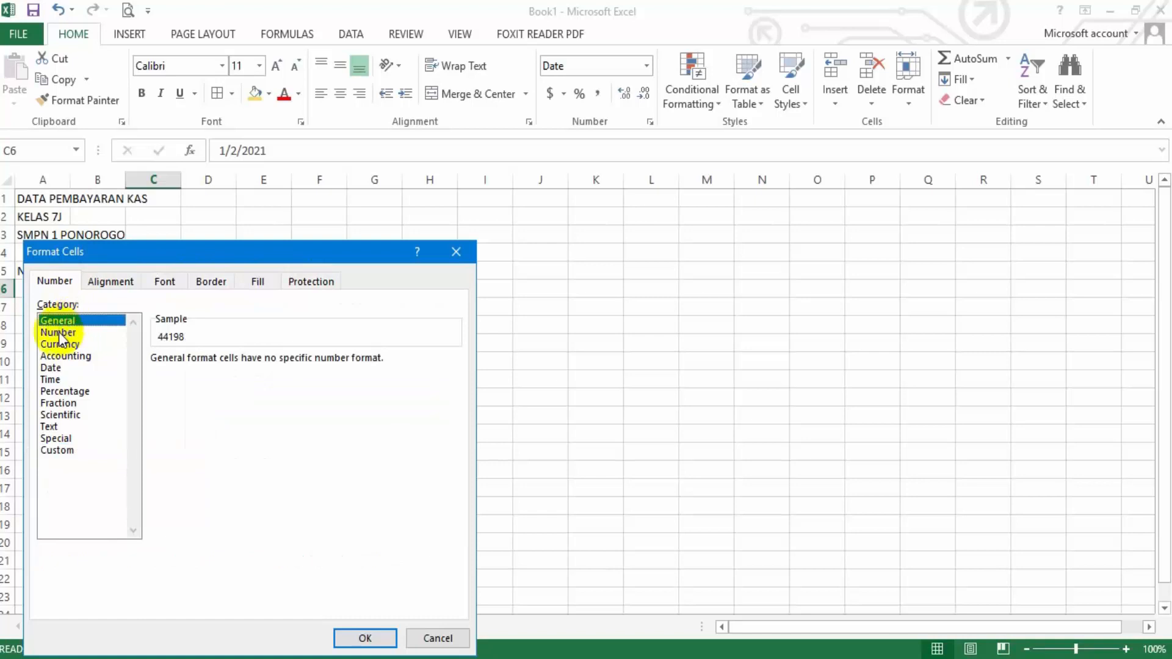
pyautogui.click(59, 334)
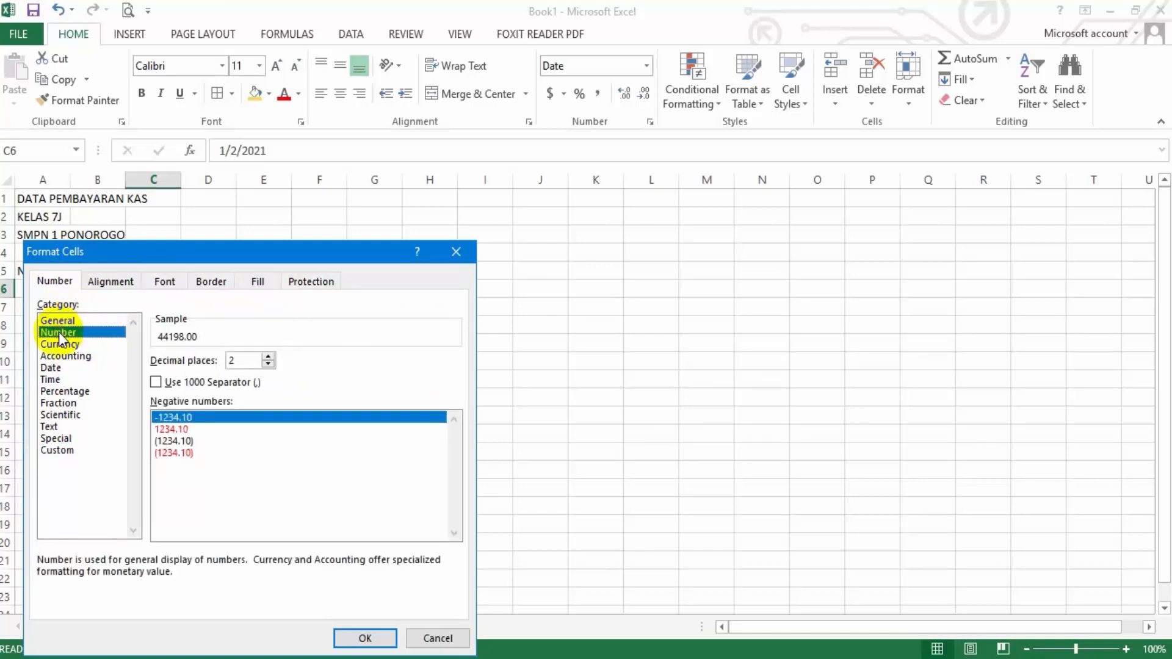
pyautogui.click(60, 346)
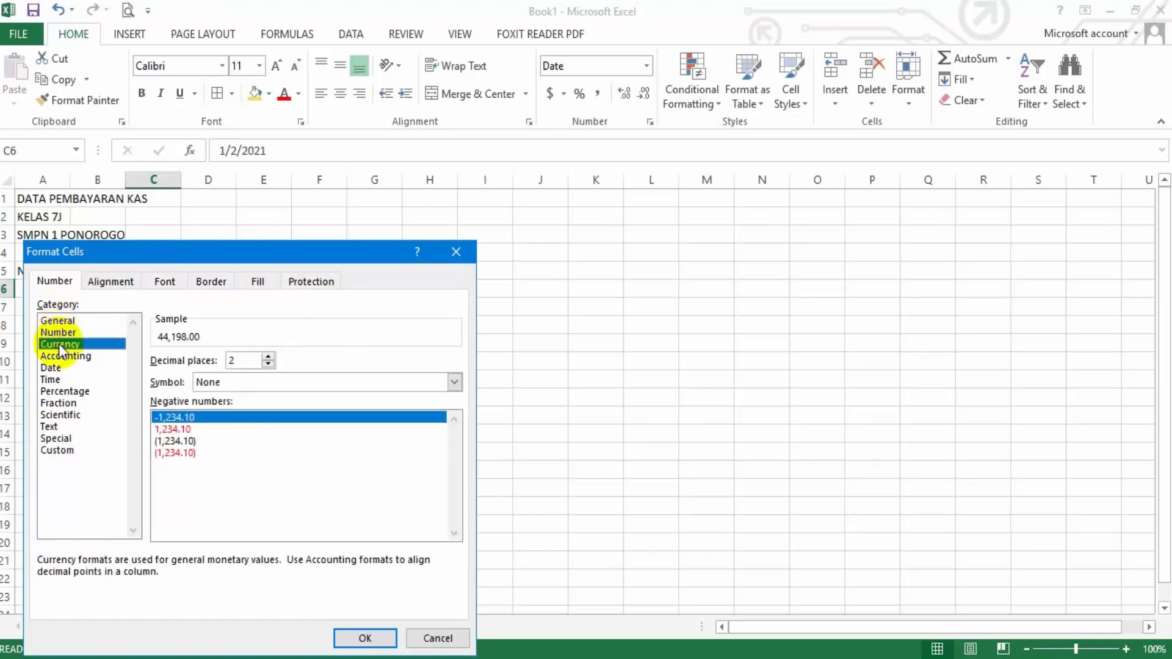
pyautogui.click(61, 357)
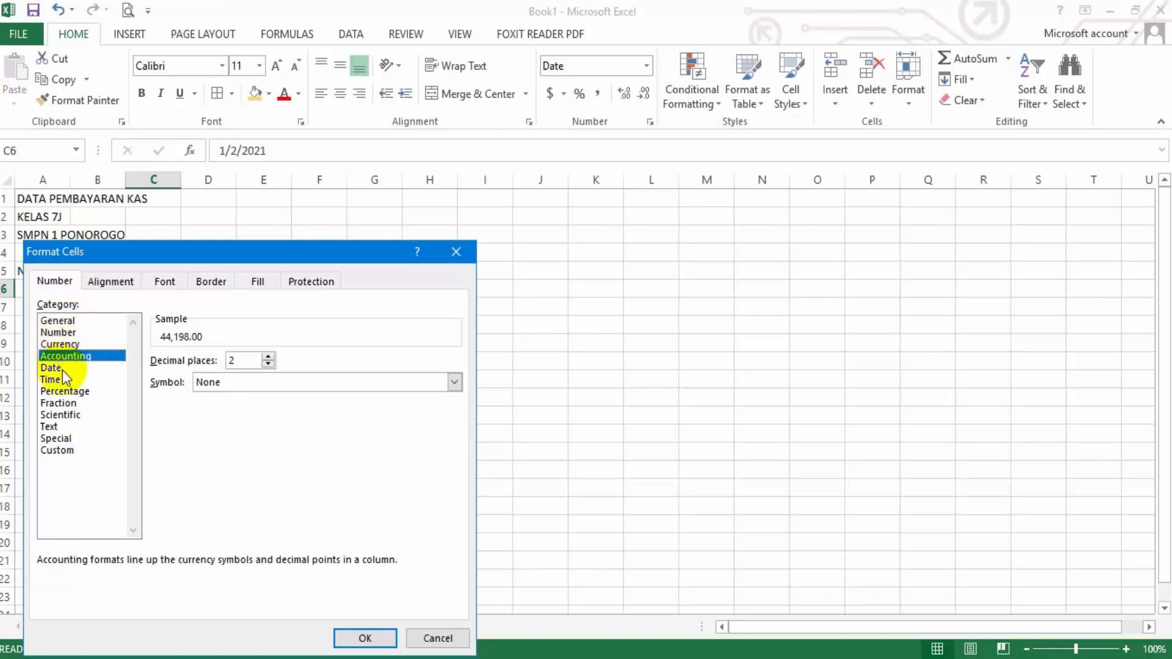
pyautogui.click(60, 369)
pyautogui.click(61, 357)
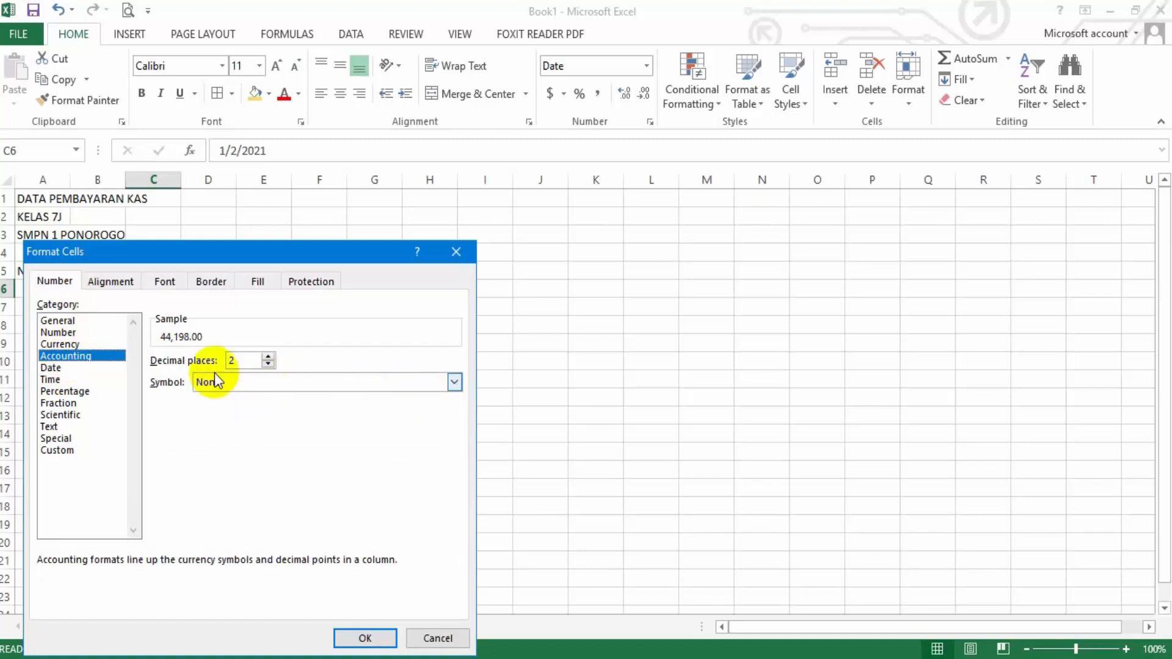
pyautogui.click(51, 368)
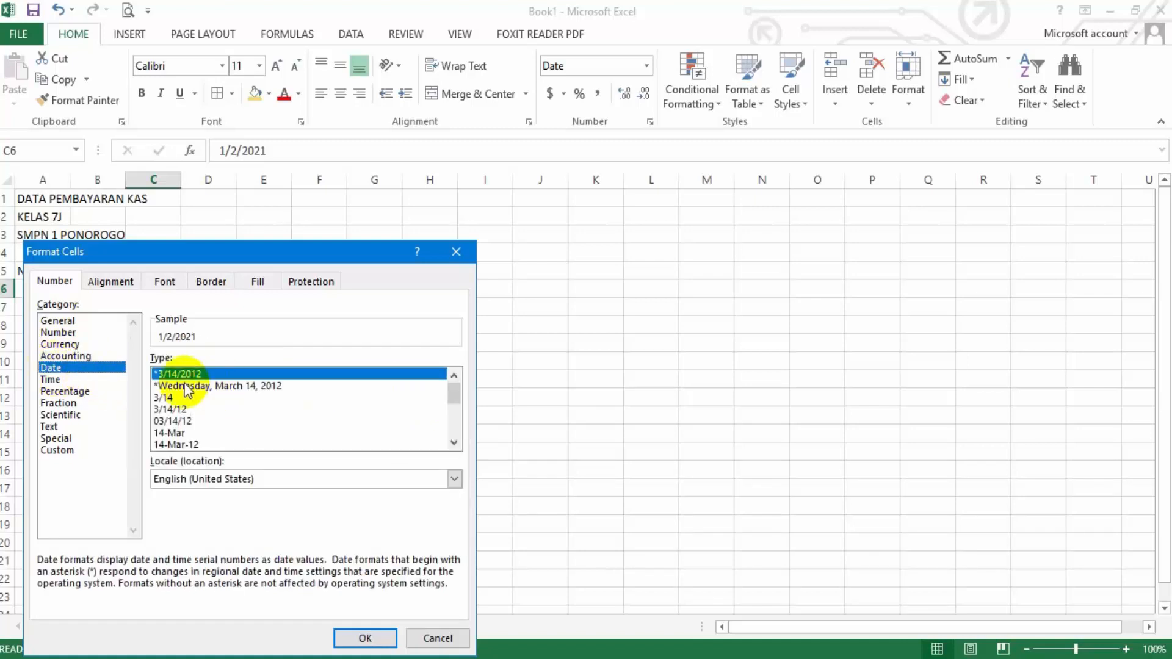
pyautogui.click(48, 381)
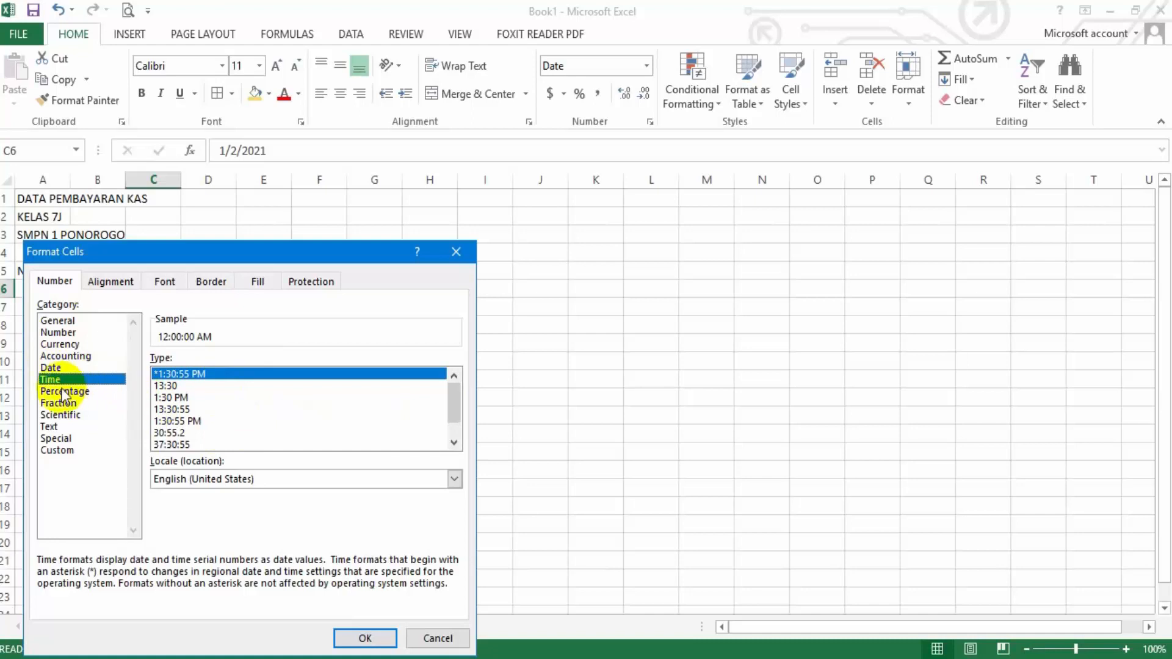
pyautogui.click(63, 392)
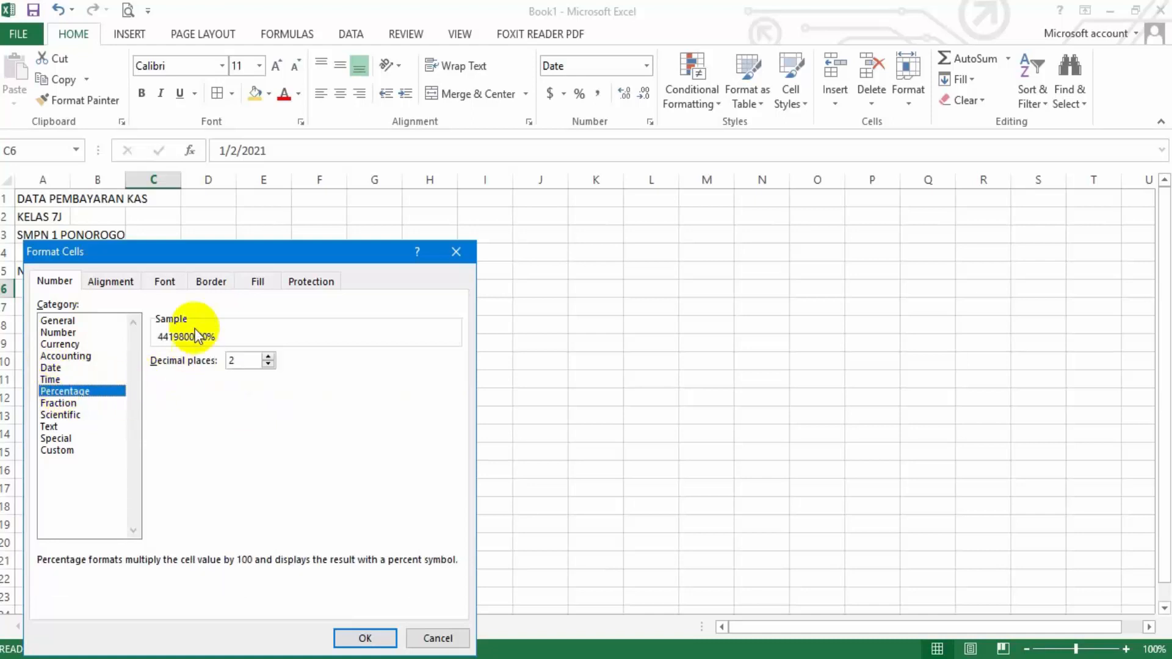
pyautogui.click(62, 403)
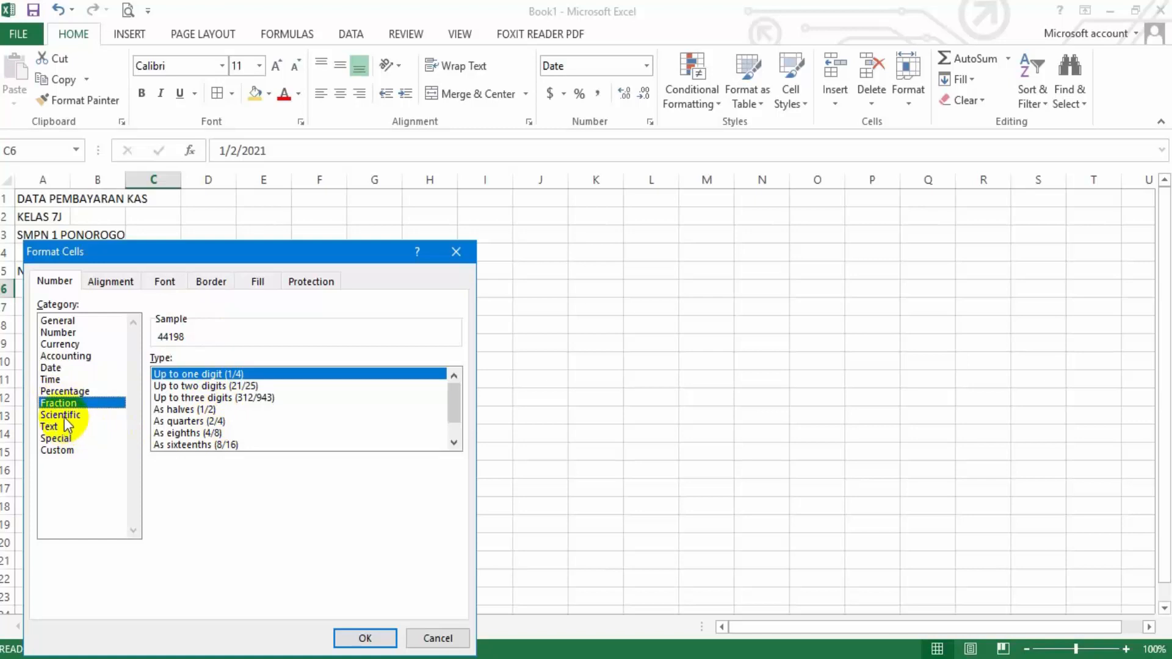
pyautogui.click(61, 415)
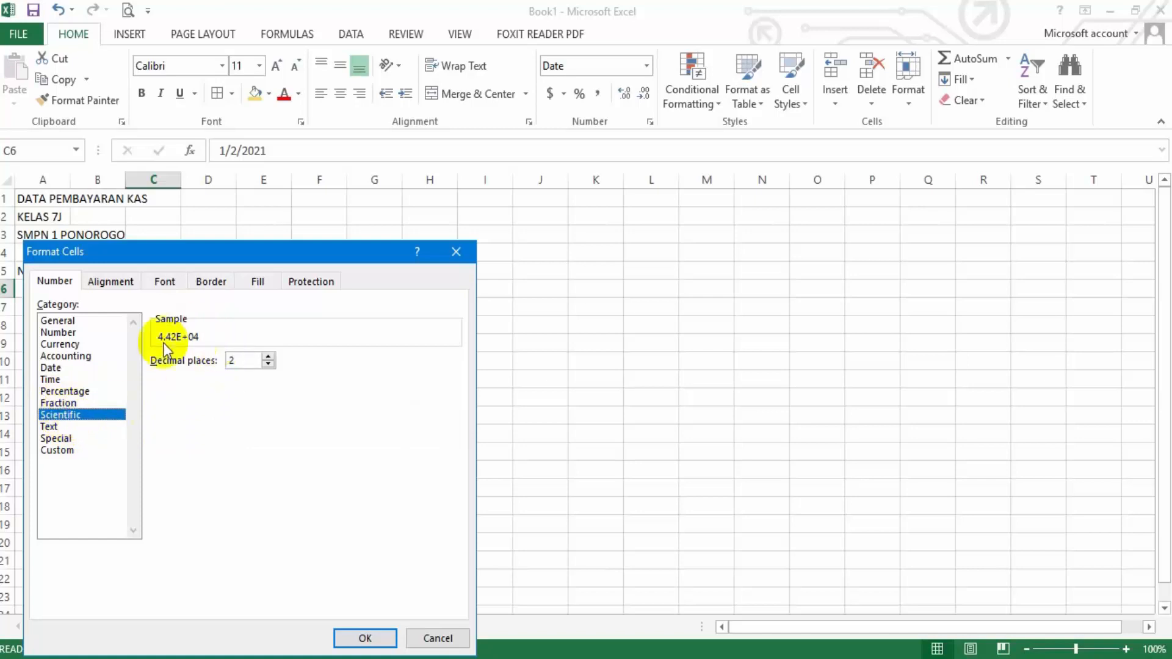
pyautogui.click(52, 427)
pyautogui.click(58, 438)
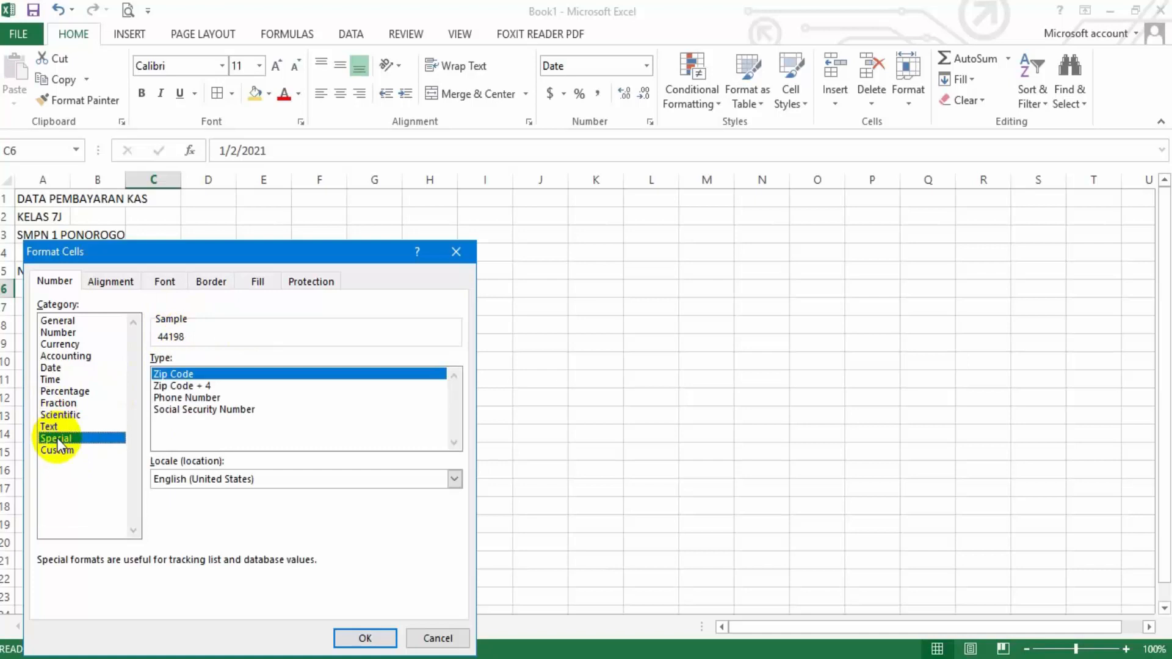
pyautogui.click(63, 452)
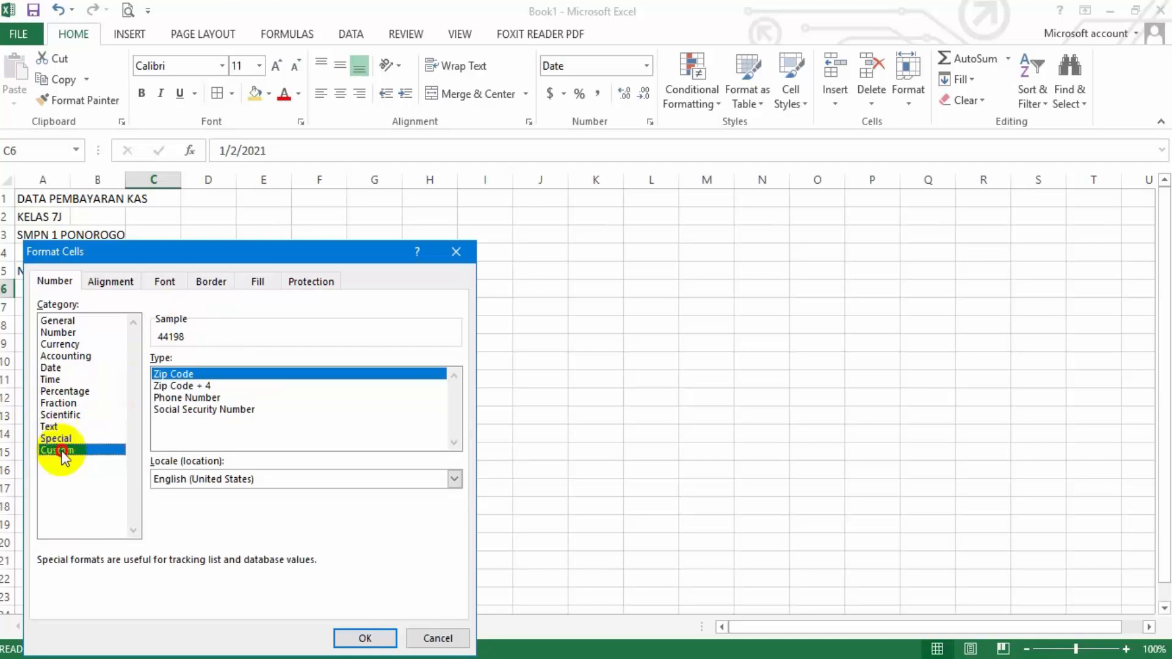
# Format the date in C6 with the Date type 14-Mar-12
pyautogui.click(50, 368)
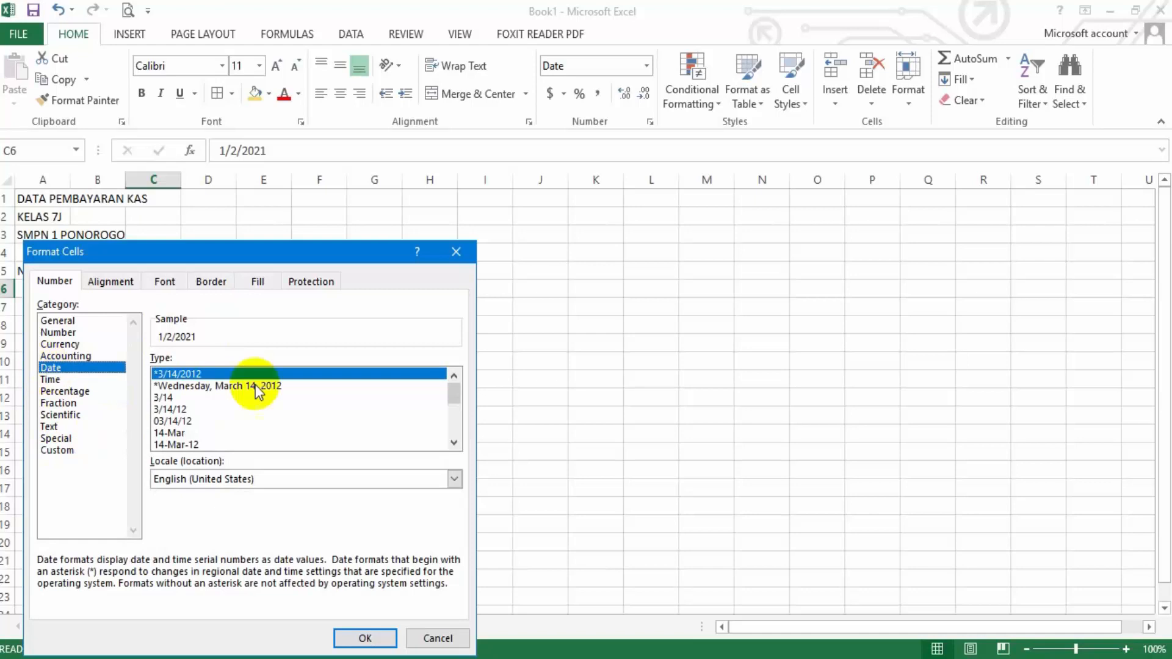
pyautogui.moveTo(452, 395)
pyautogui.mouseDown()
pyautogui.moveTo(445, 437)
pyautogui.moveTo(457, 382)
pyautogui.mouseUp()
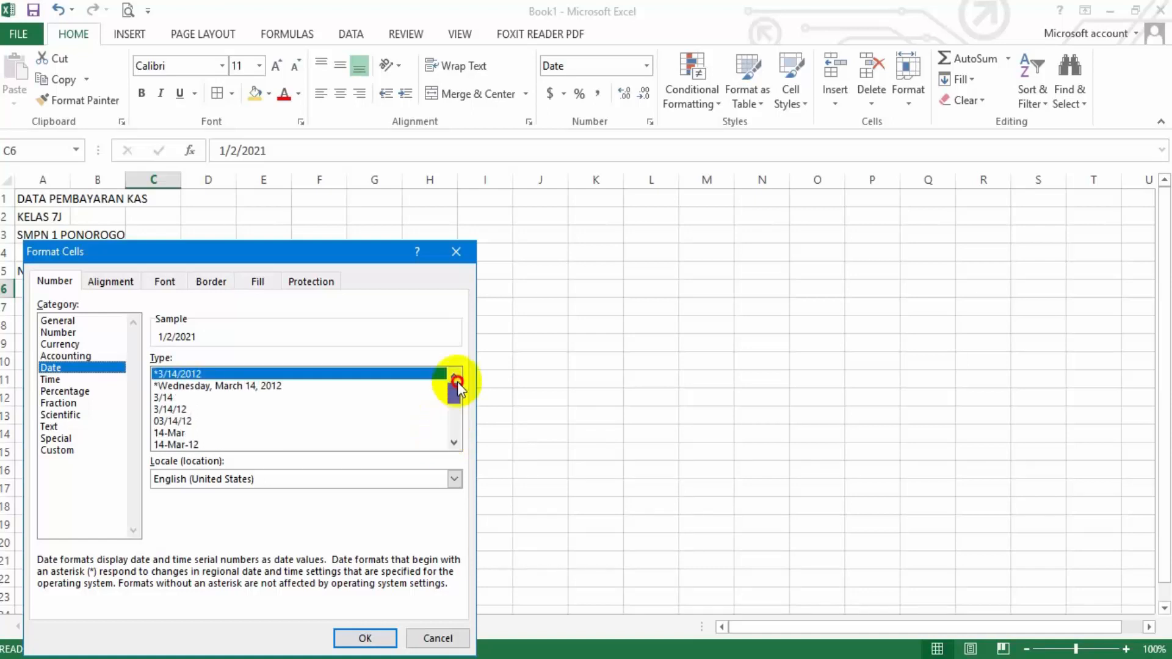
pyautogui.click(192, 446)
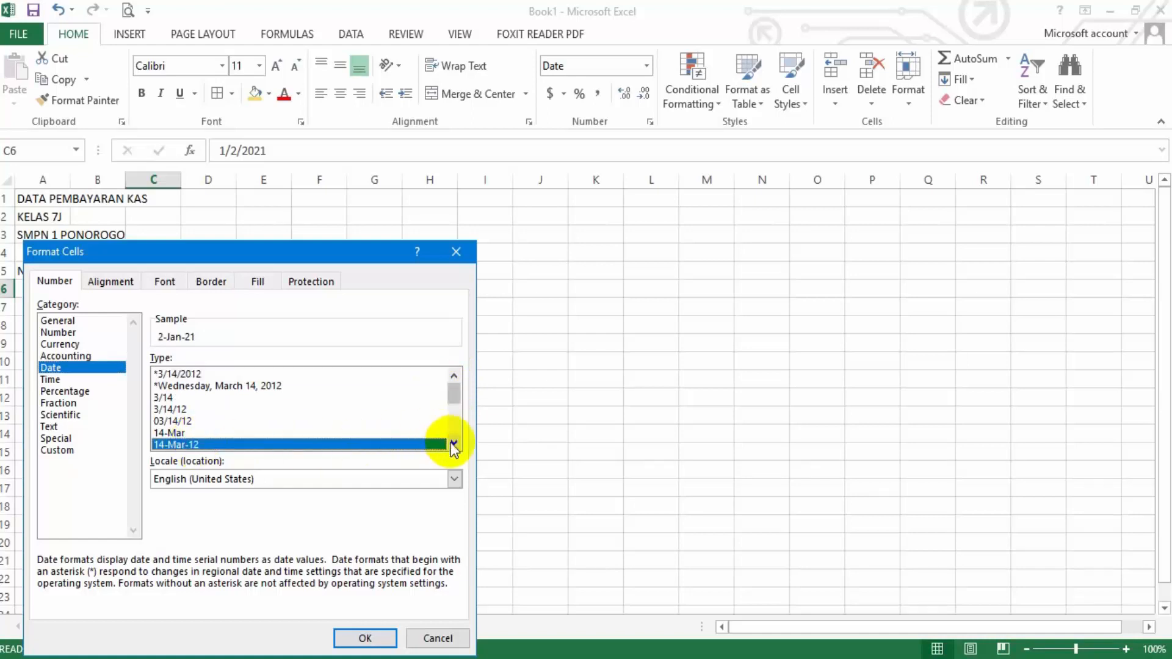
pyautogui.click(379, 634)
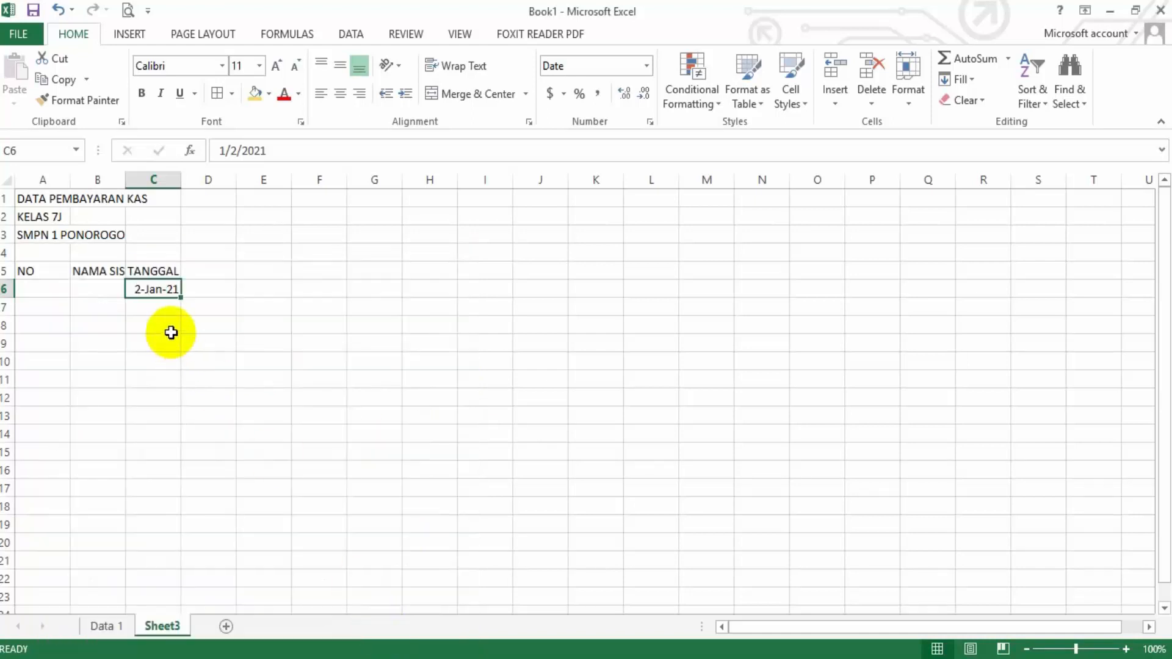
# Format the date in C6 with the Date type 14-Mar-2012 and compare it with the first date on Data 1
pyautogui.rightClick(161, 293)
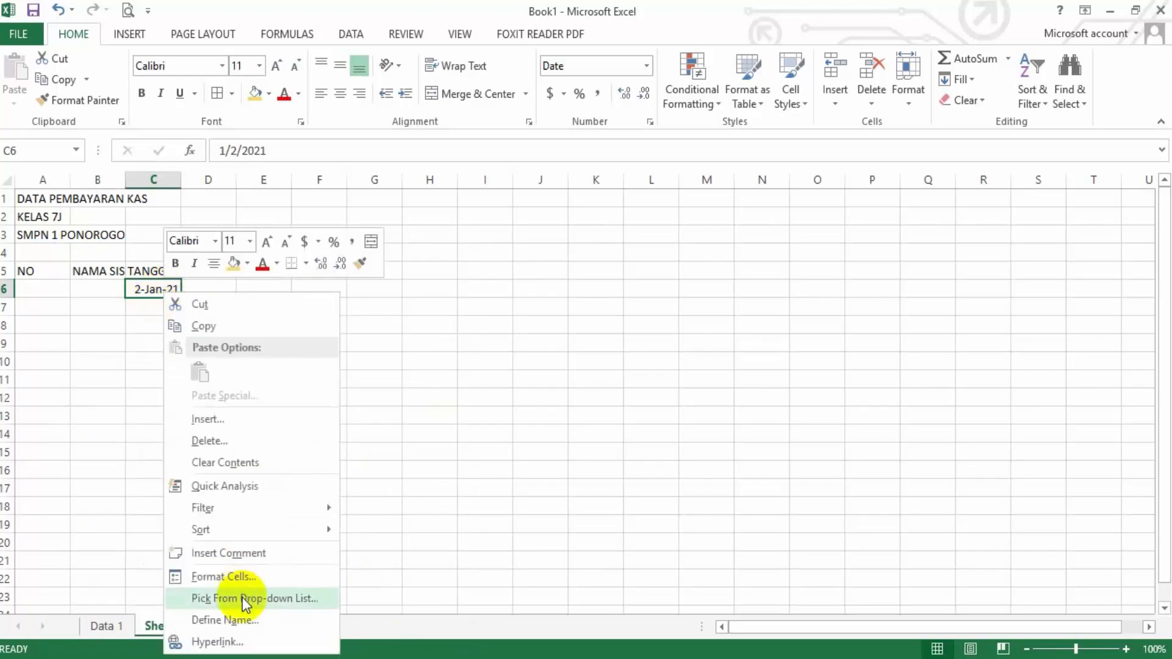
pyautogui.click(243, 576)
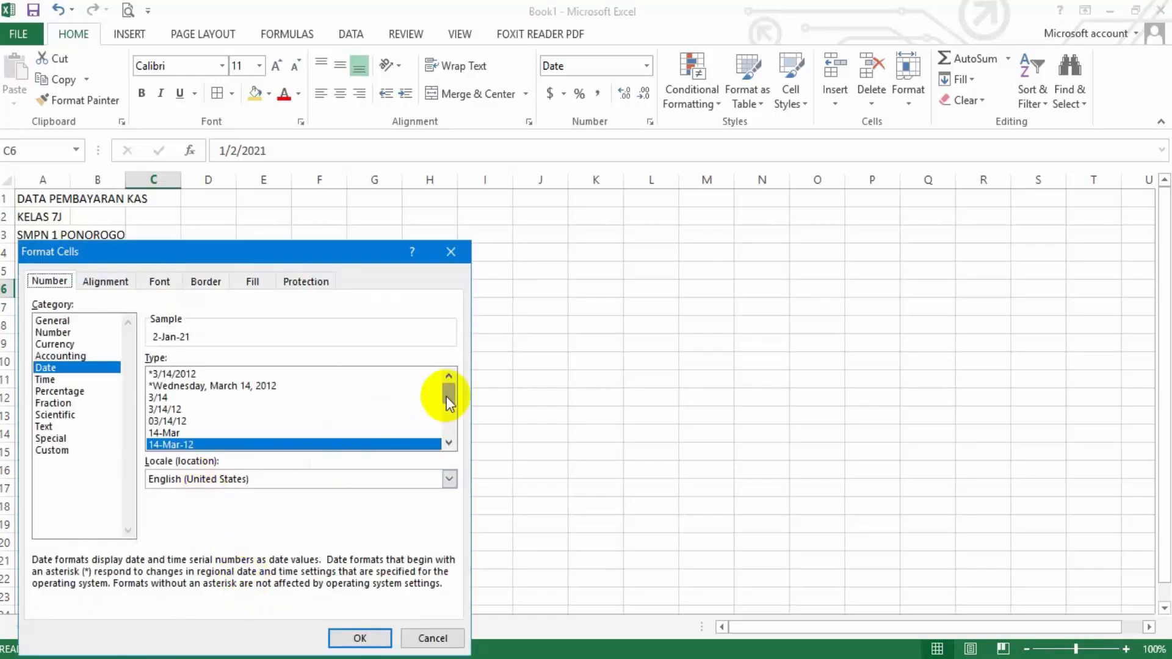
pyautogui.moveTo(447, 394); pyautogui.dragTo(443, 432)
pyautogui.click(176, 444)
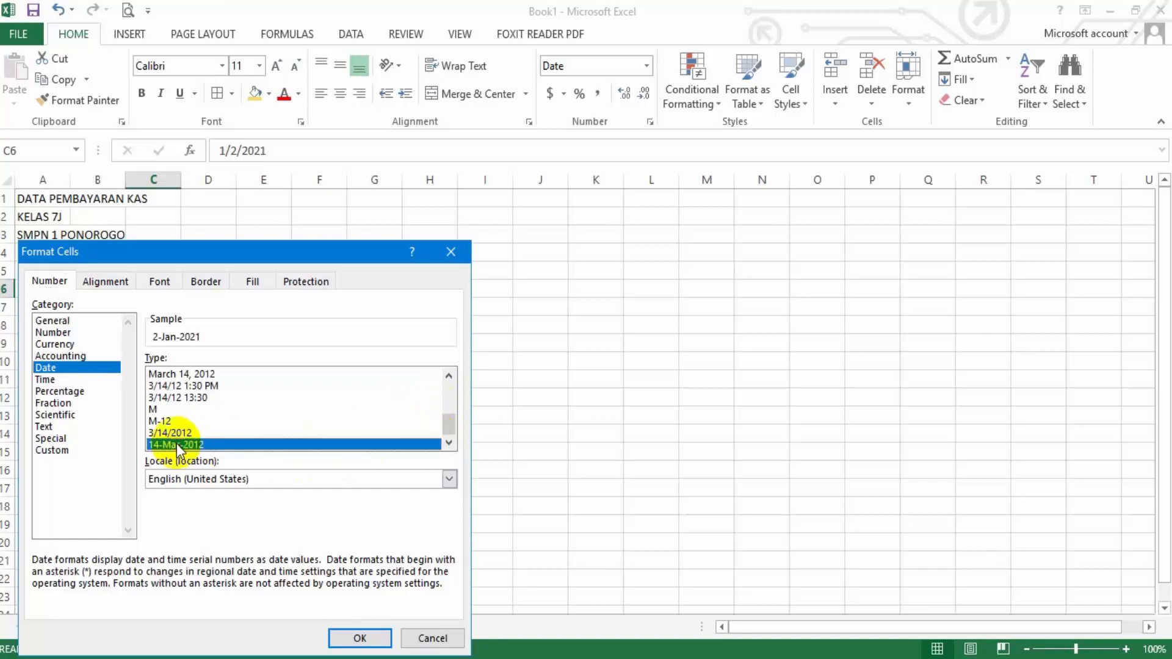
pyautogui.click(346, 638)
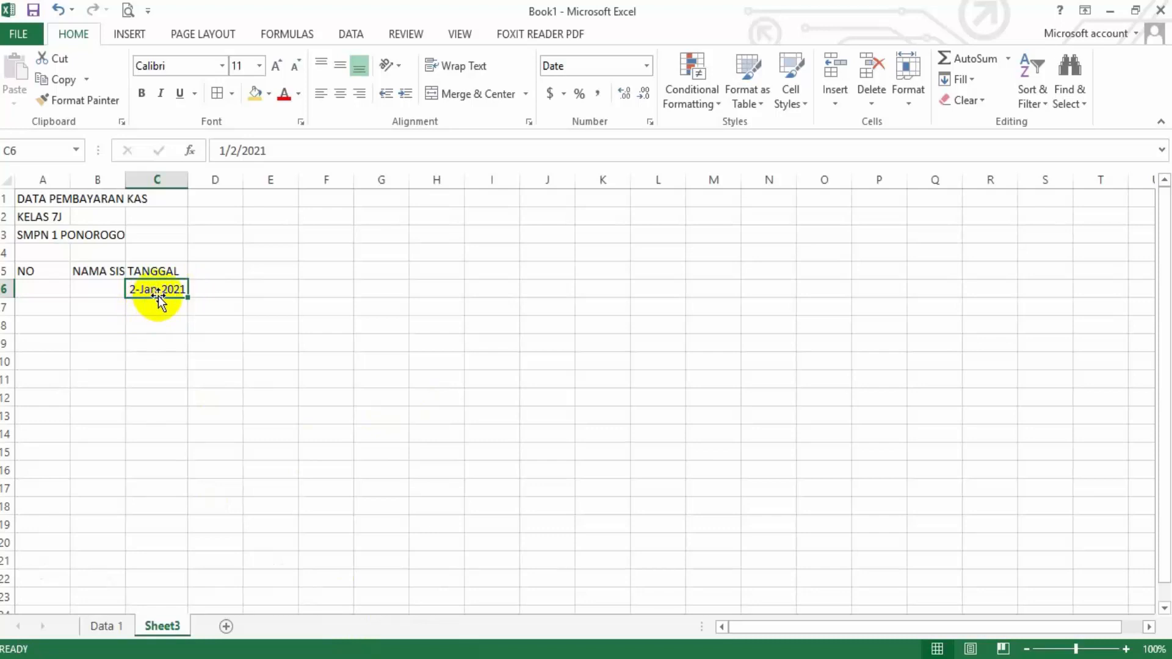
pyautogui.click(100, 625)
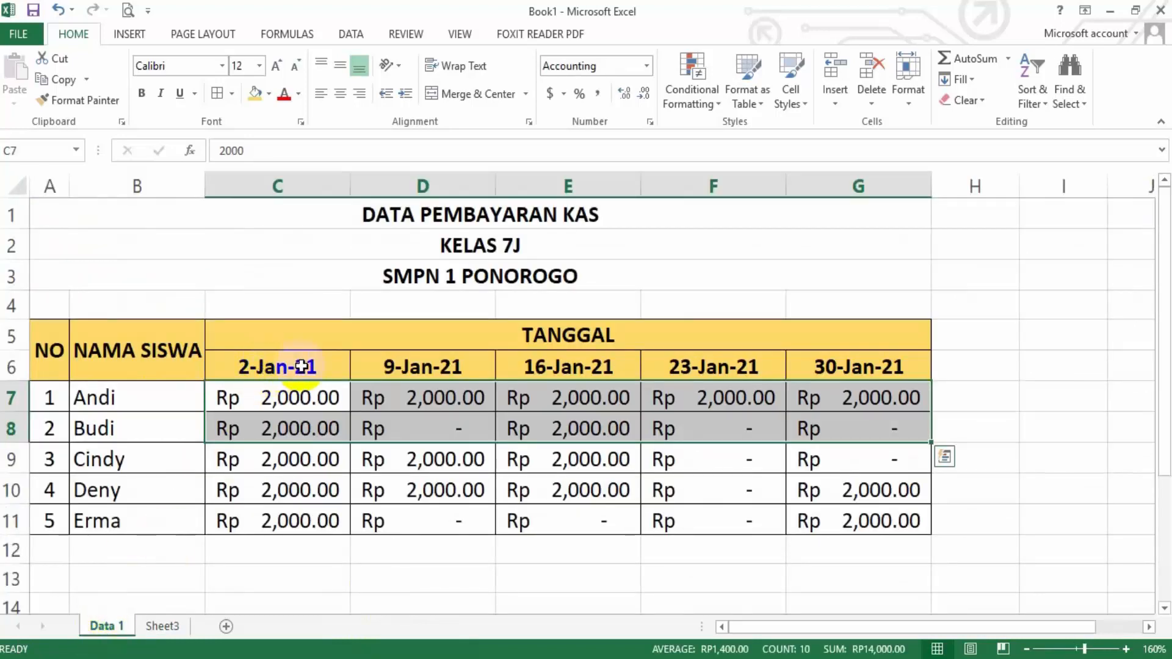
pyautogui.click(162, 625)
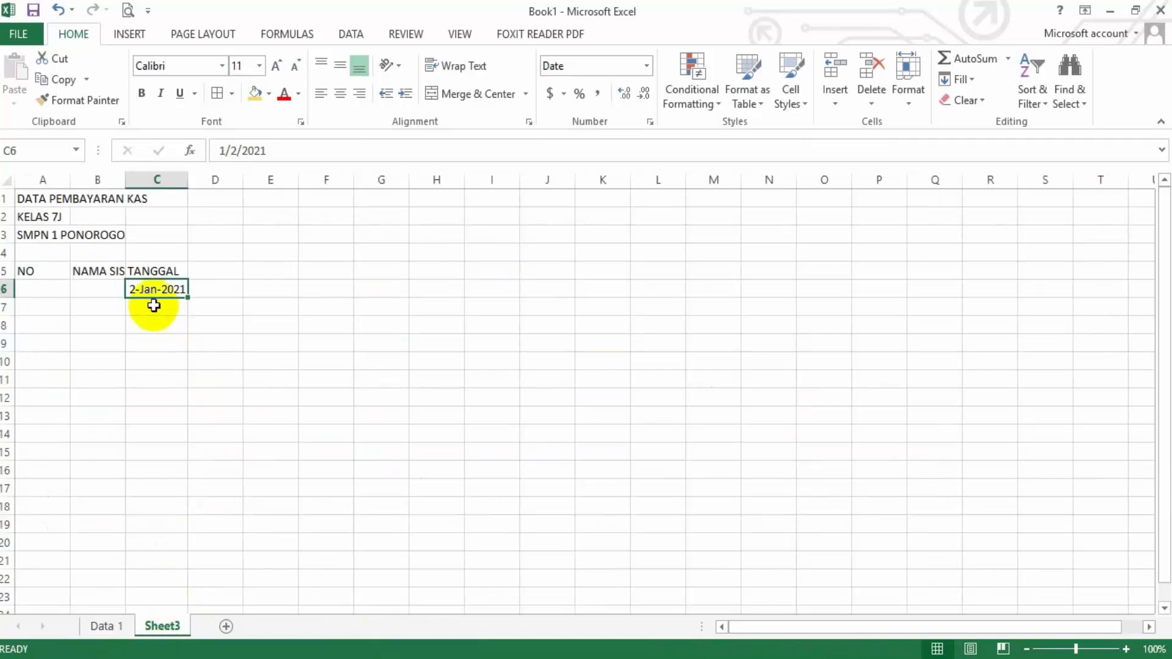
# Check the second date on Data 1 and enter 1/9/2021 in D6 on Sheet3
pyautogui.moveTo(330, 658)
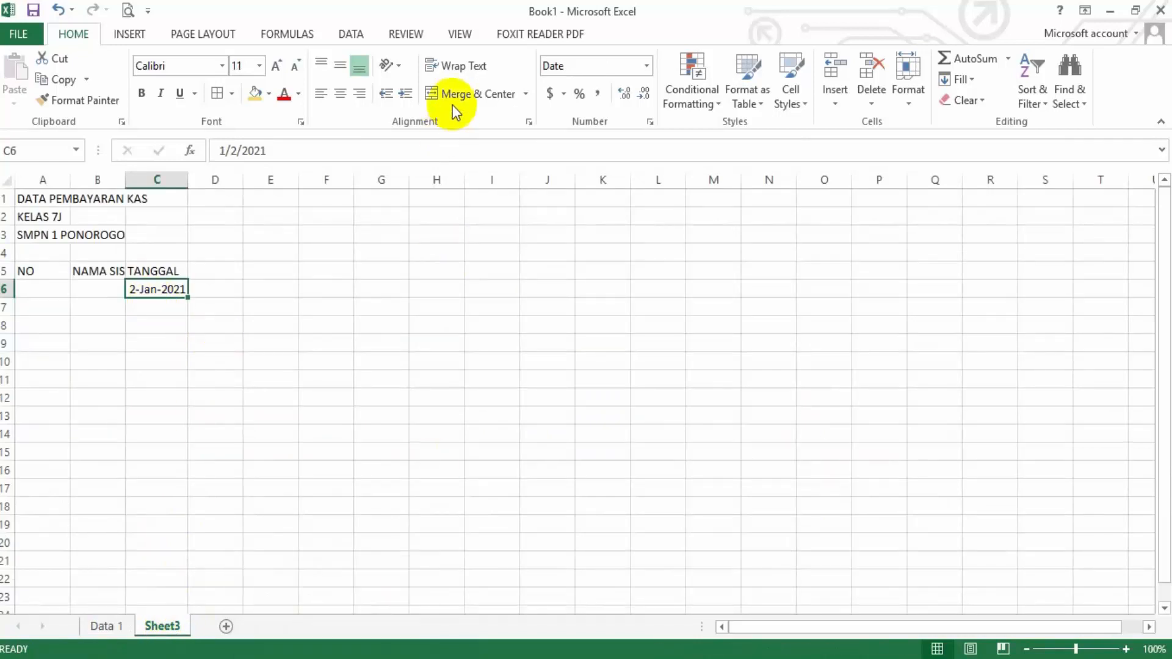
pyautogui.click(216, 327)
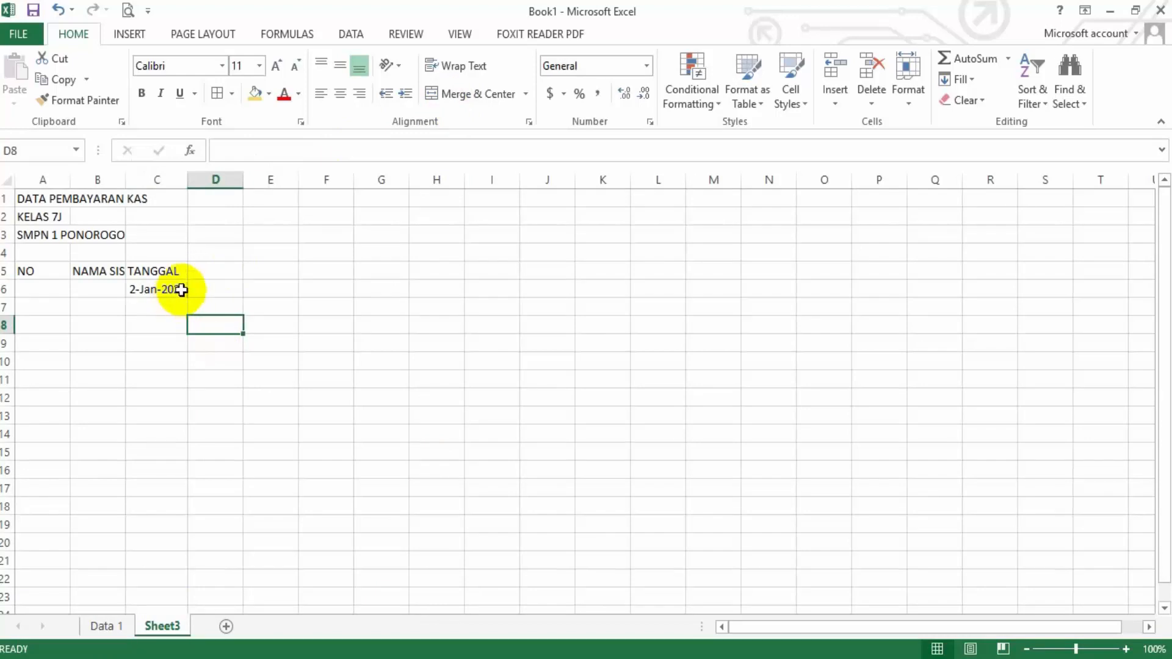
pyautogui.click(218, 287)
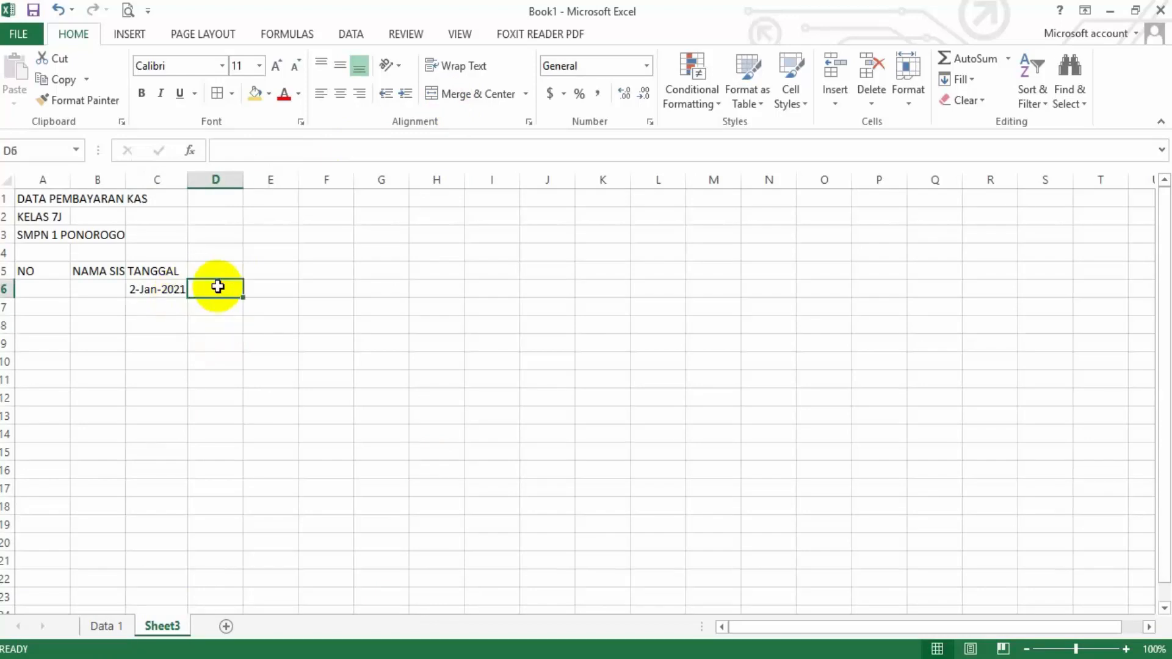
pyautogui.click(103, 624)
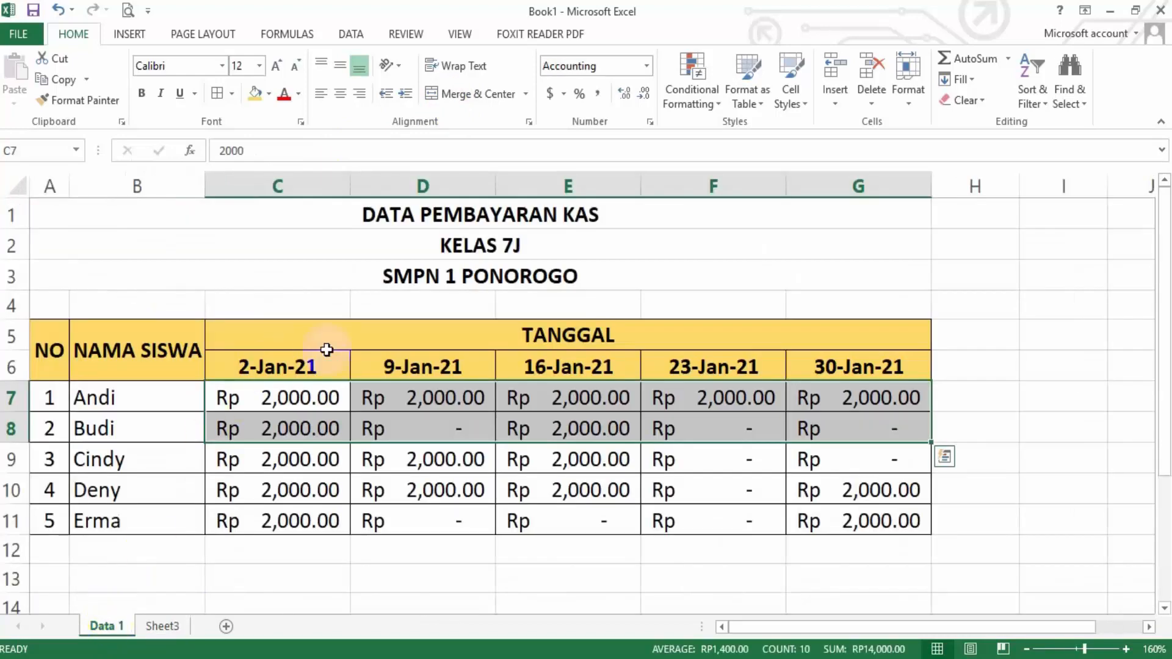
pyautogui.click(163, 629)
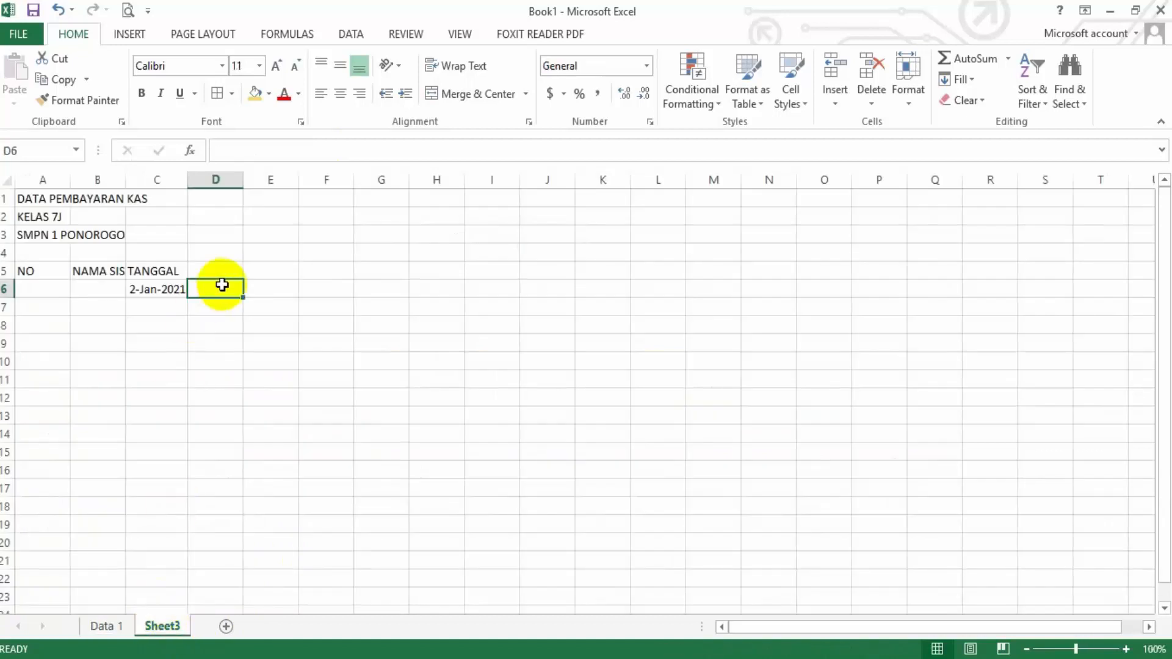
pyautogui.write('1/9/2021')
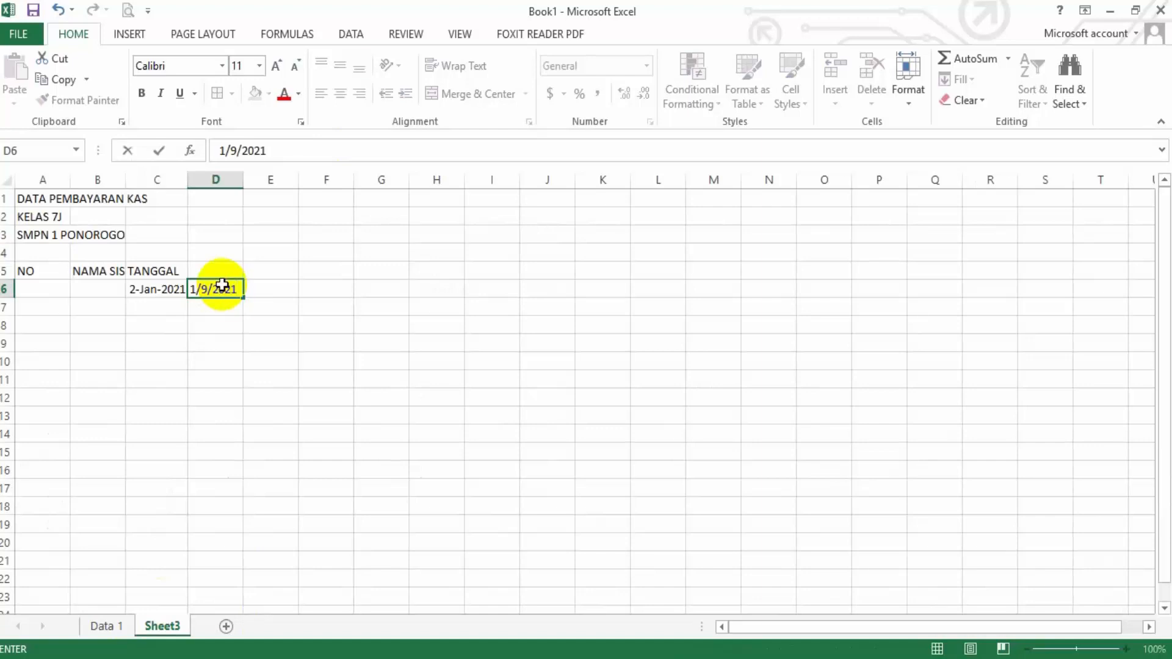
pyautogui.press('Return')
# Check the third date on Data 1 and enter 1/16/2021 in E6 on Sheet3
pyautogui.click(270, 285)
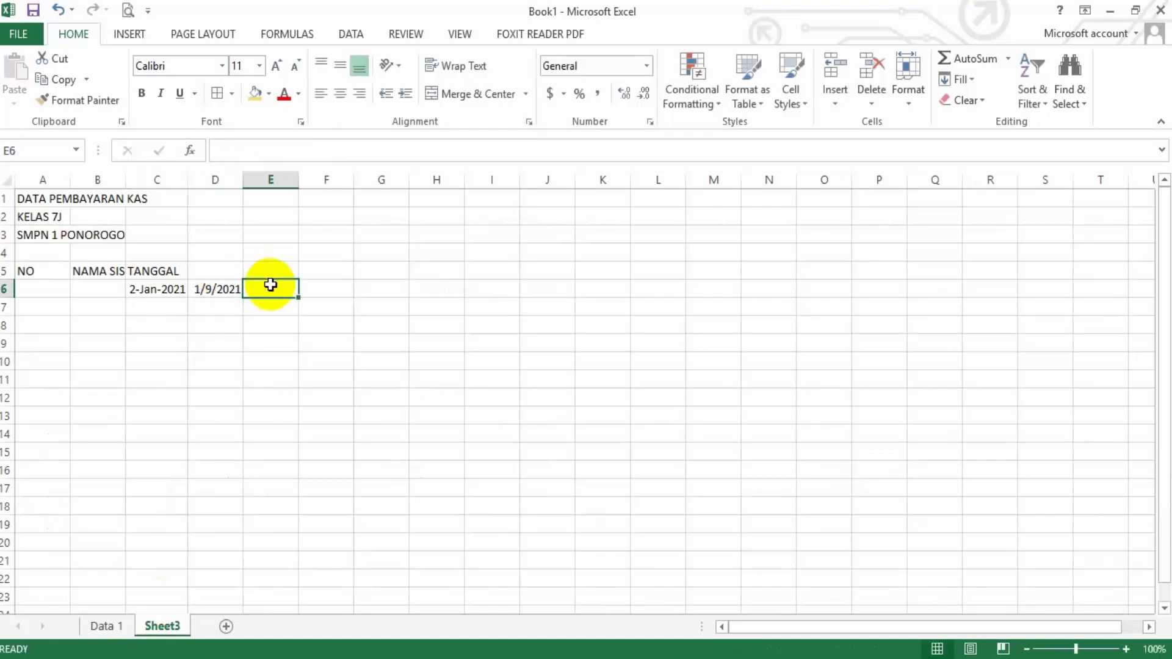
pyautogui.click(110, 626)
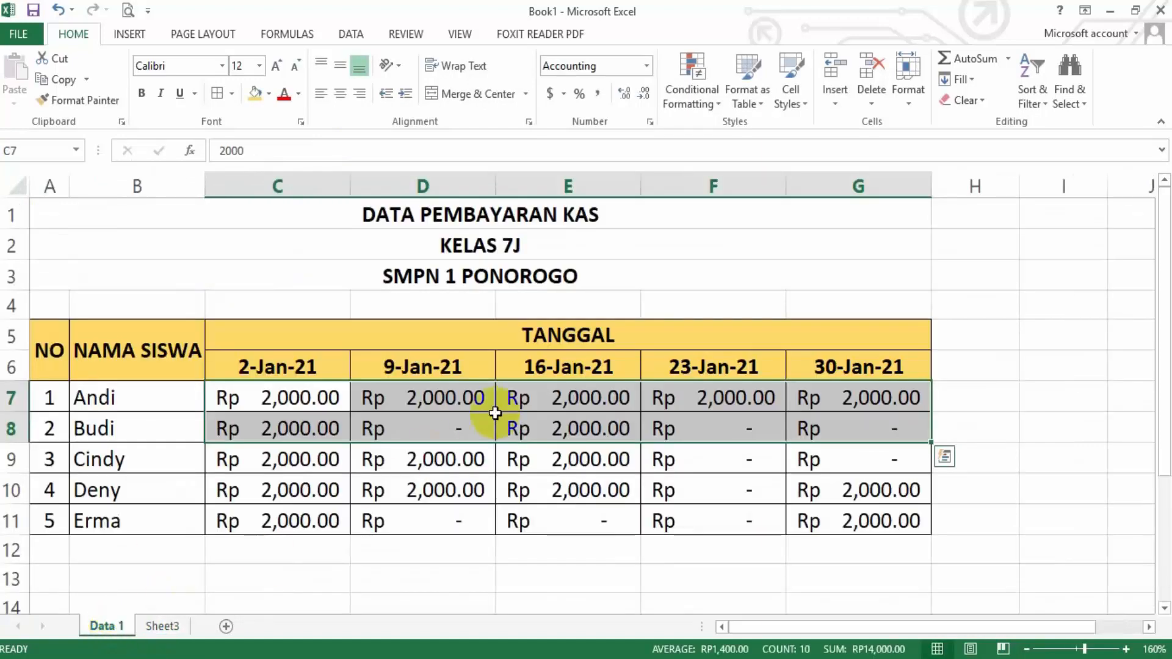
pyautogui.click(164, 626)
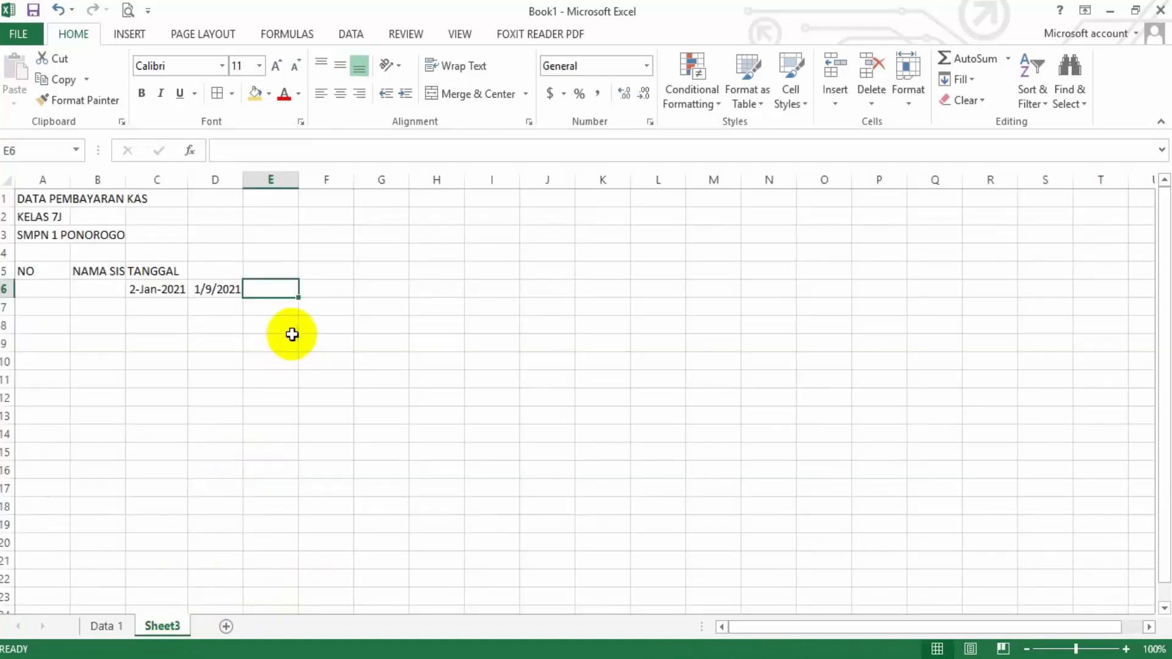
pyautogui.write('1')
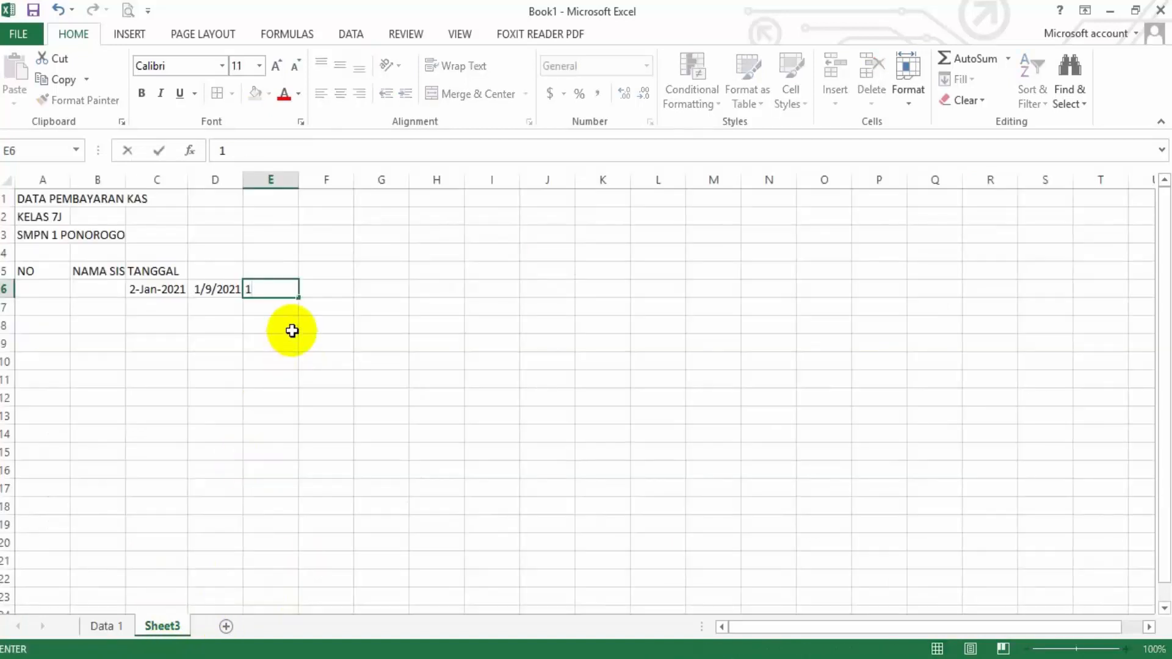
pyautogui.write('/16/2021')
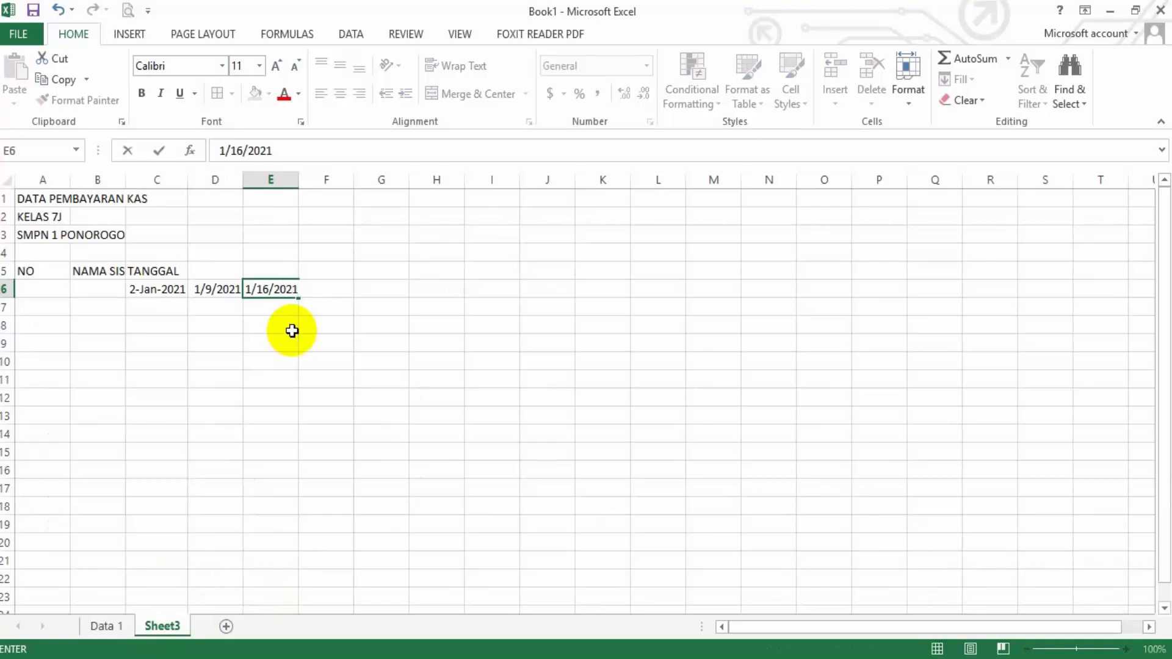
pyautogui.press('Tab')
# Check the fourth date on Data 1 and enter 1/23/2021 in F6 on Sheet3
pyautogui.click(116, 625)
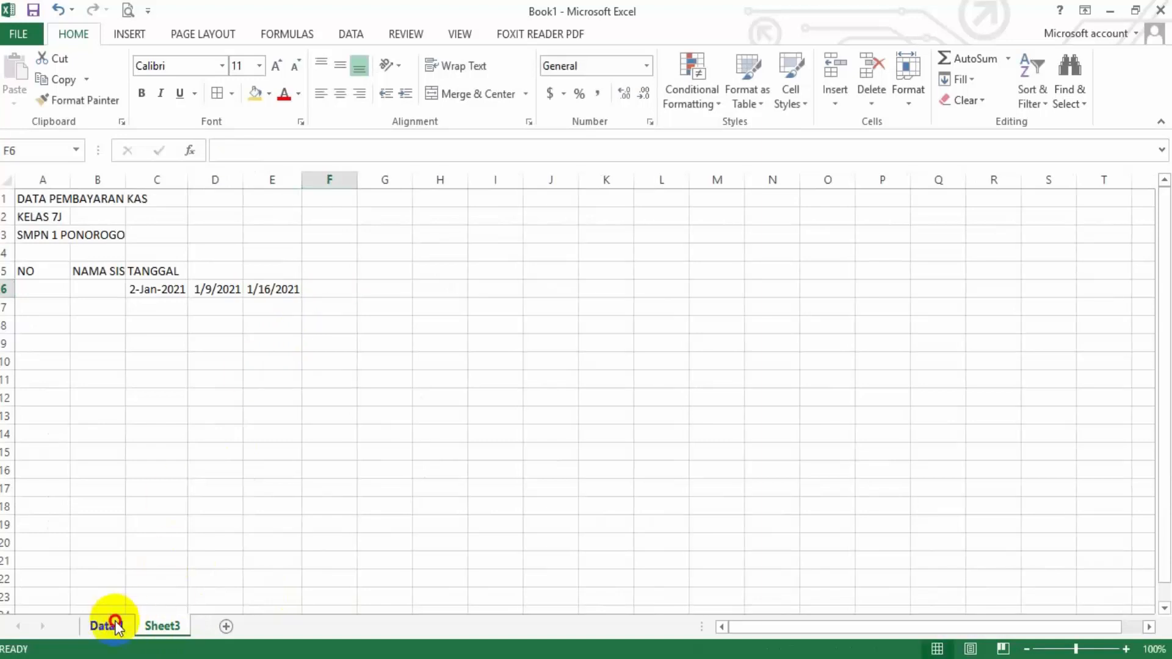
pyautogui.click(174, 624)
pyautogui.write('1')
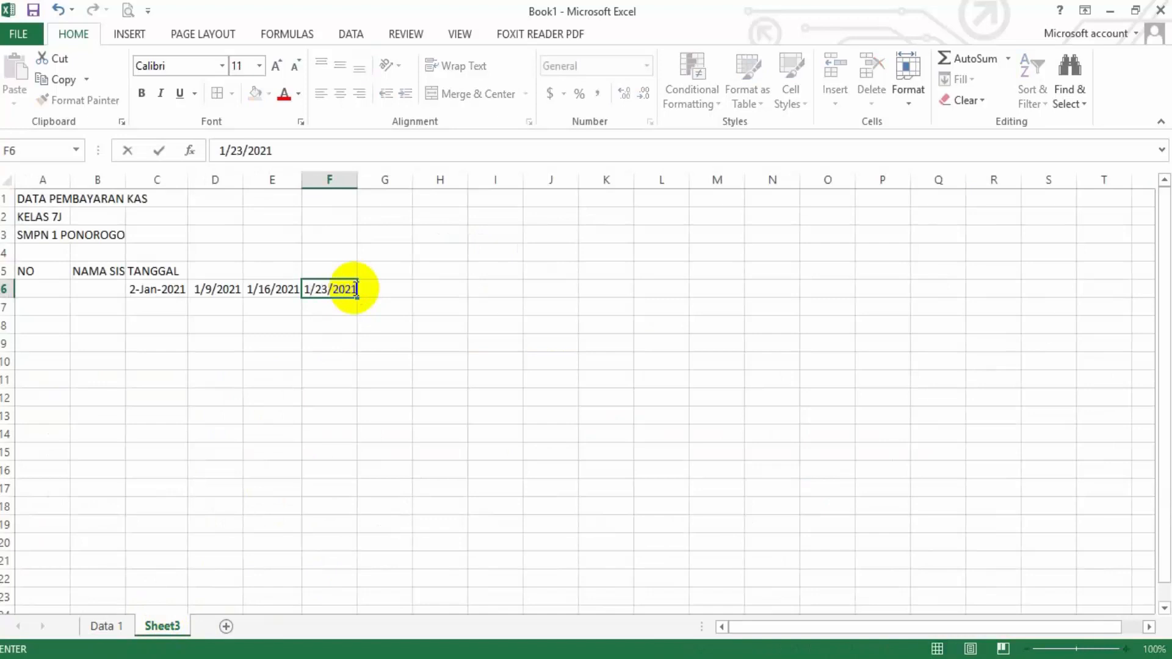
pyautogui.write('/23/2021')
pyautogui.press('Tab')
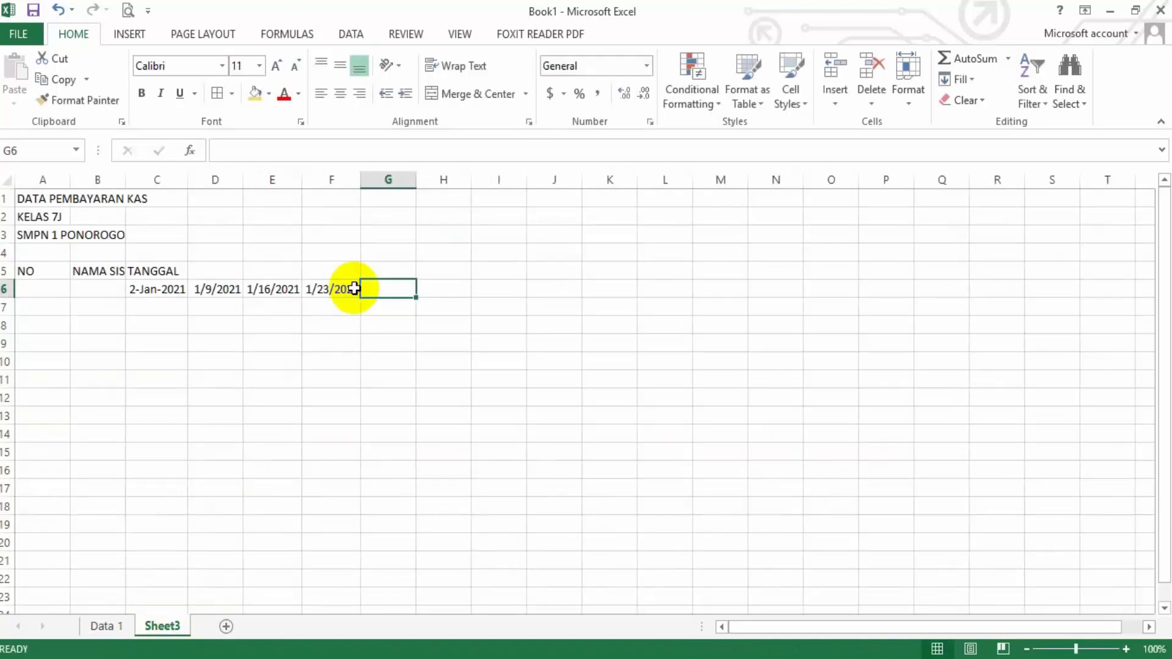
# Check the last date on Data 1 and enter 1/30/2021 in G6 on Sheet3
pyautogui.click(107, 626)
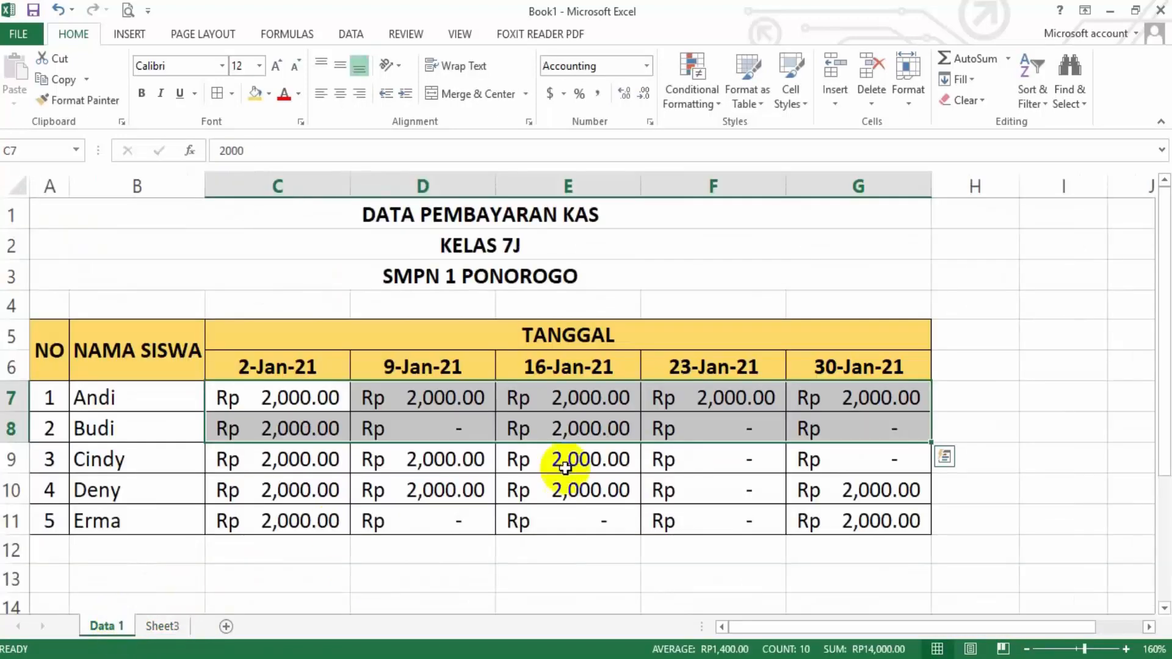
pyautogui.click(162, 627)
pyautogui.write('1')
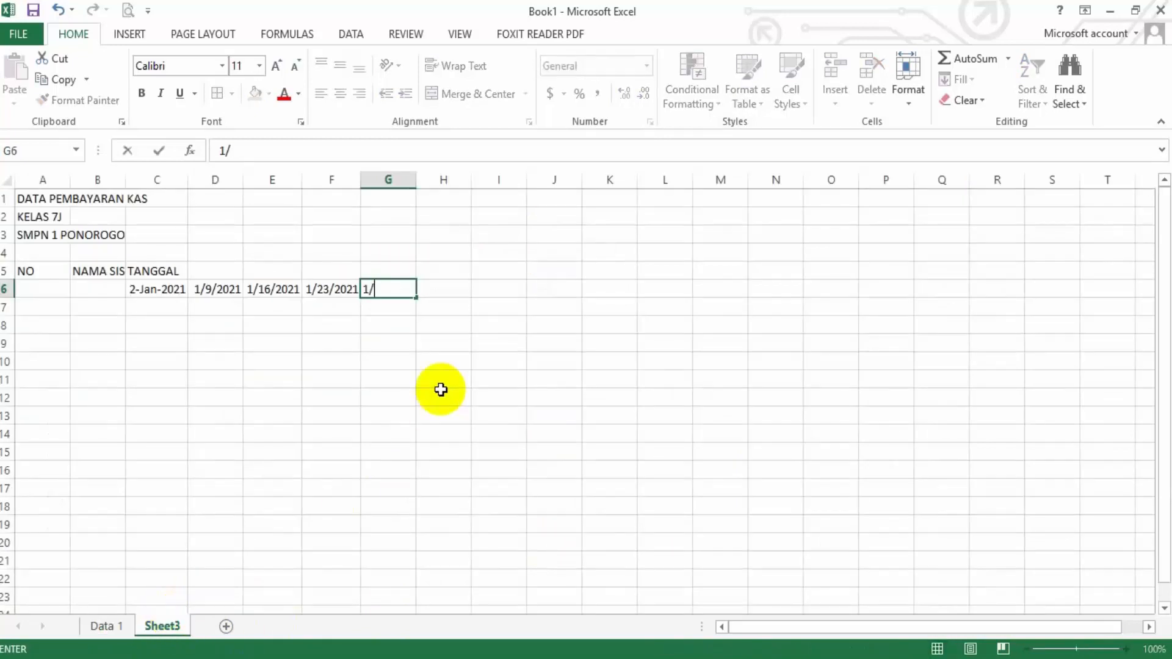
pyautogui.write('/30/2021')
pyautogui.click(455, 357)
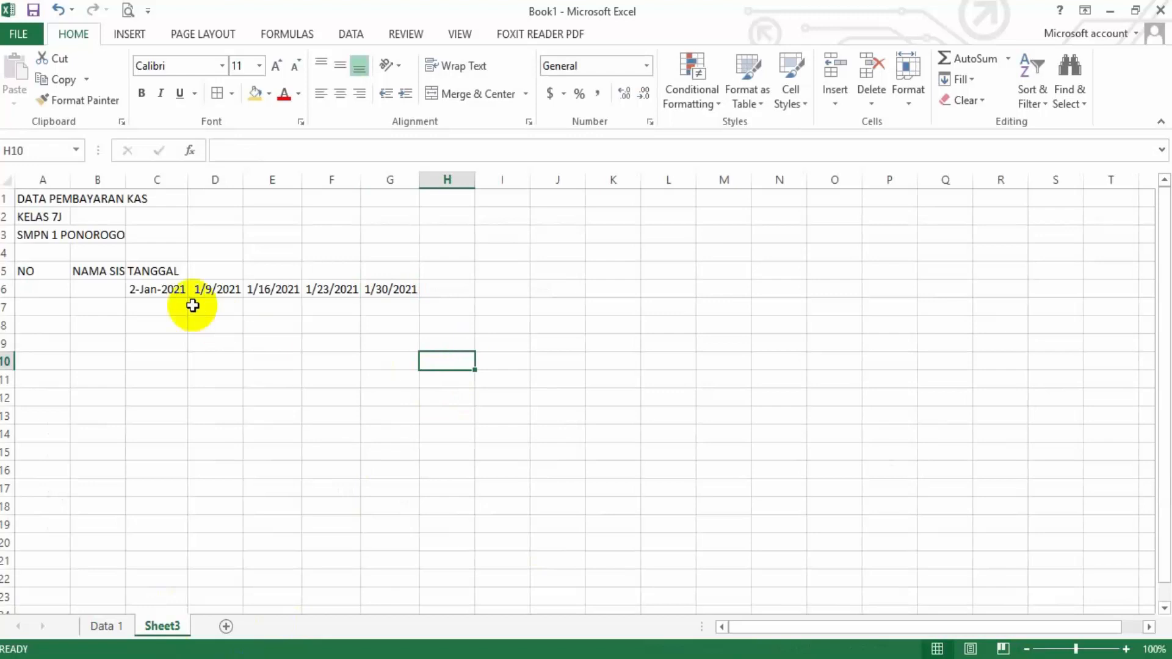
# Format the dates in C6:G6 with the second 14-Mar-12 Date type, which shows two-digit days
pyautogui.click(199, 291)
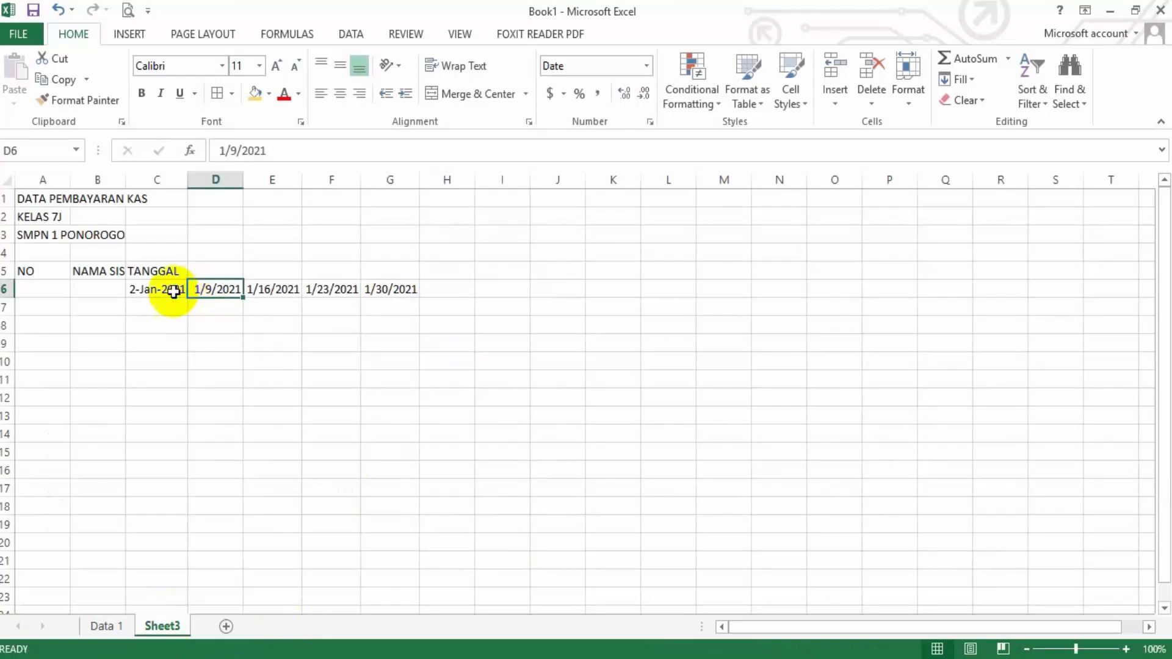
pyautogui.moveTo(170, 291); pyautogui.dragTo(377, 292)
pyautogui.rightClick(378, 296)
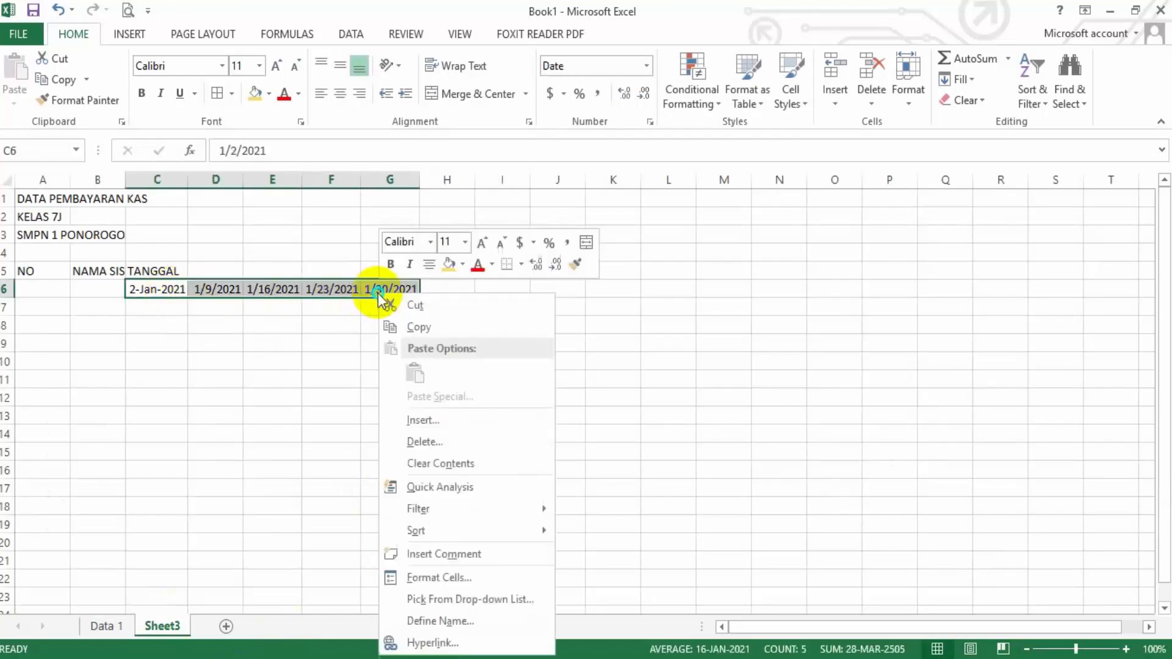
pyautogui.click(447, 581)
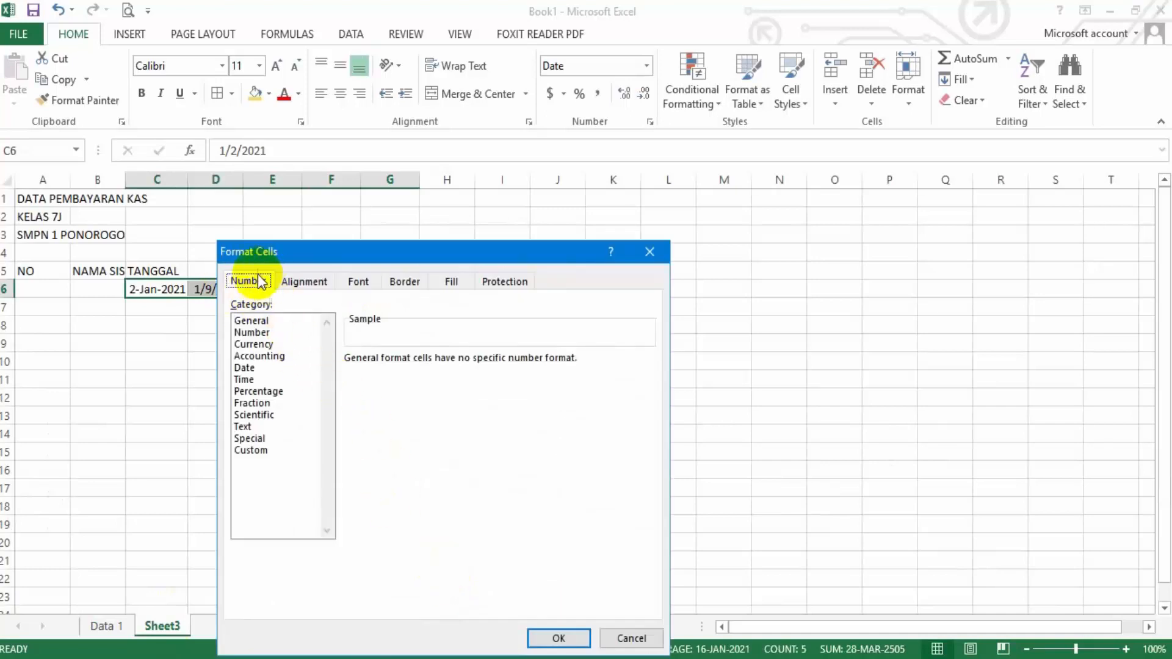
pyautogui.click(247, 368)
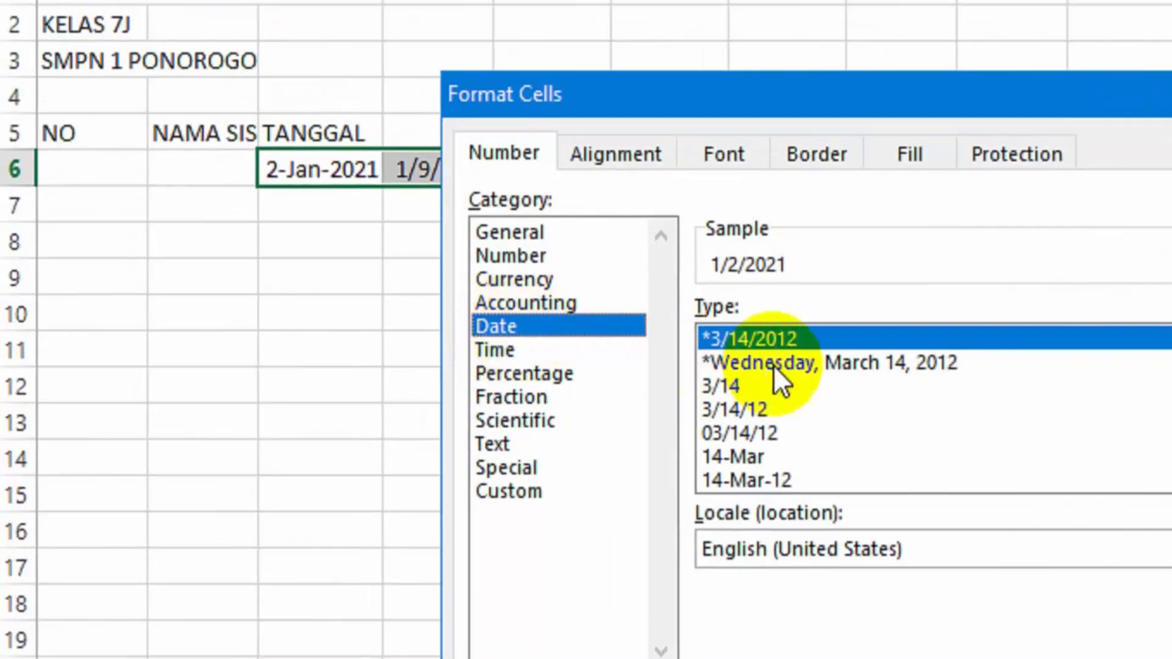
pyautogui.moveTo(967, 370); pyautogui.dragTo(881, 399)
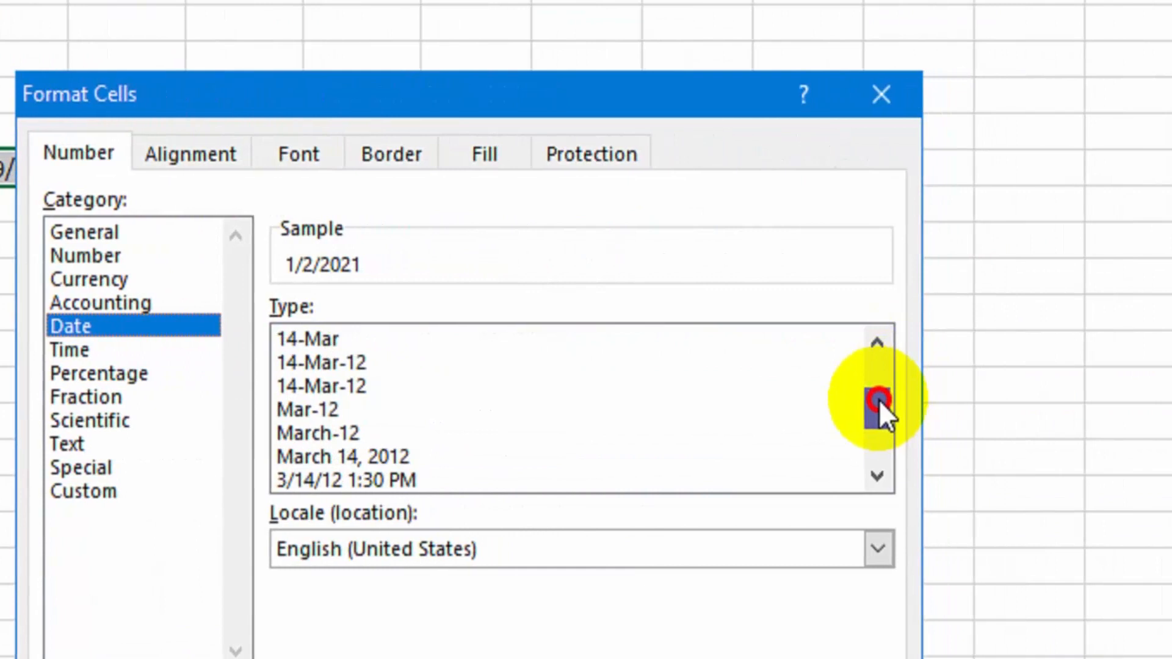
pyautogui.click(360, 391)
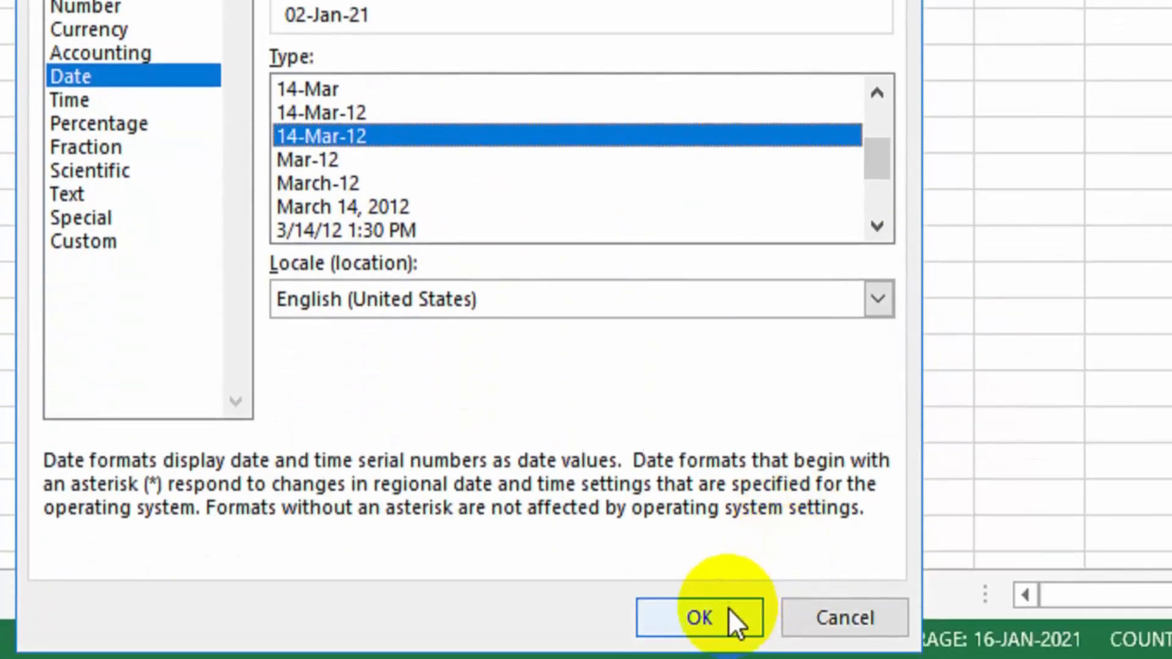
pyautogui.click(727, 609)
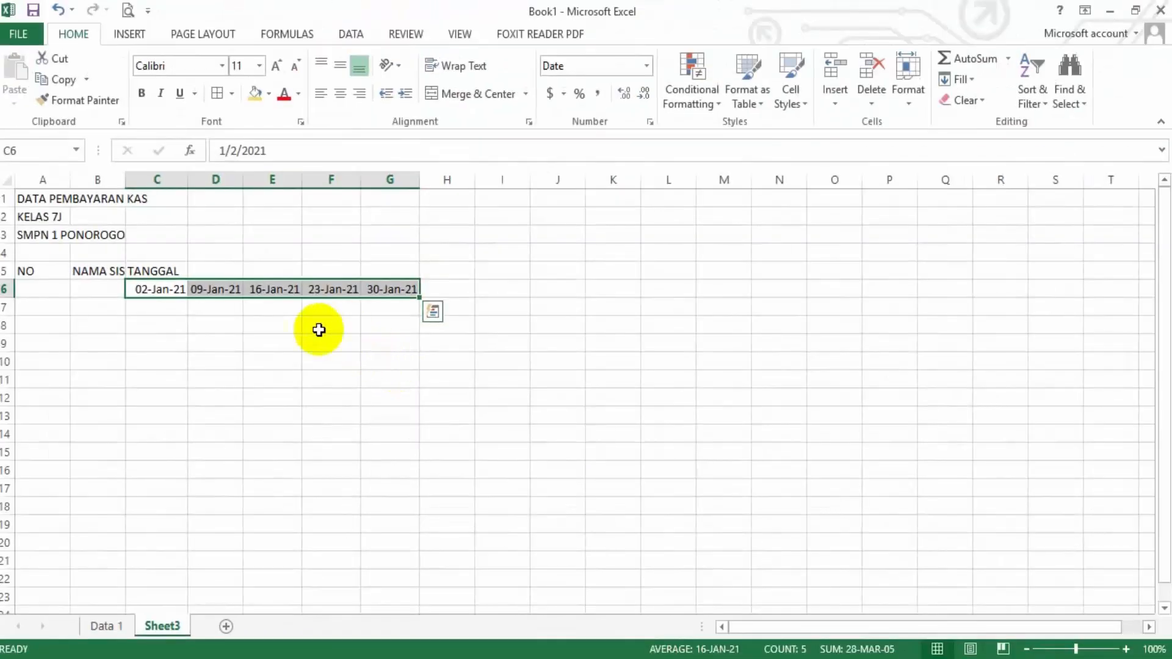
pyautogui.click(296, 127)
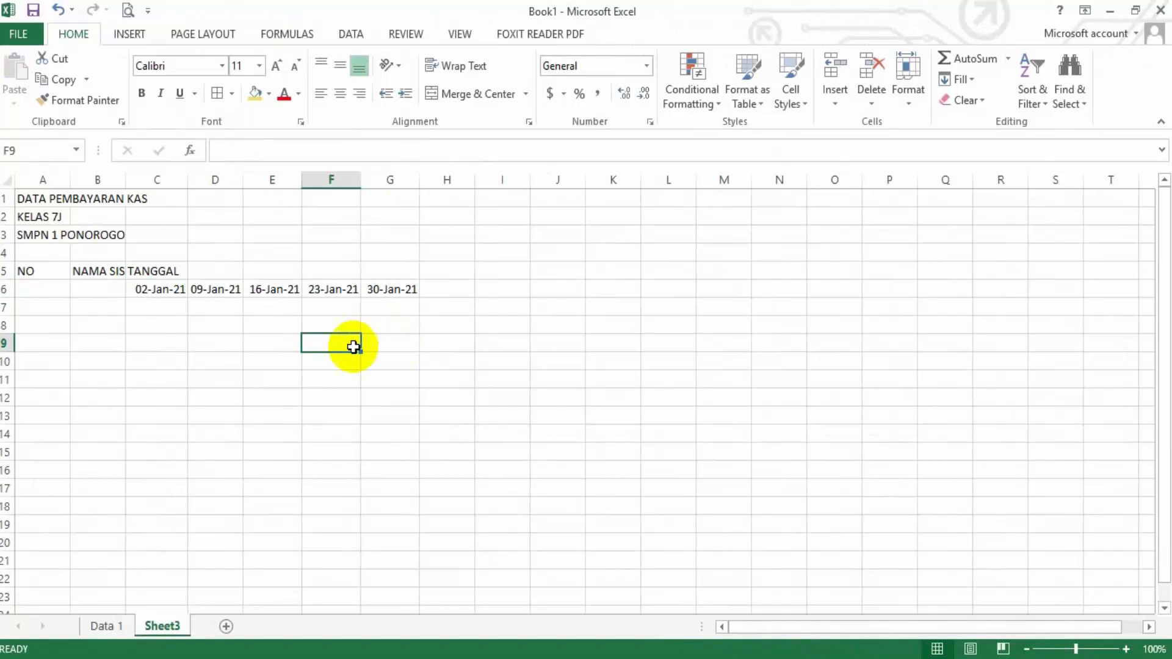
# Enter the row numbers 1, 2 and 3 under NO in cells A7 to A9
pyautogui.click(38, 309)
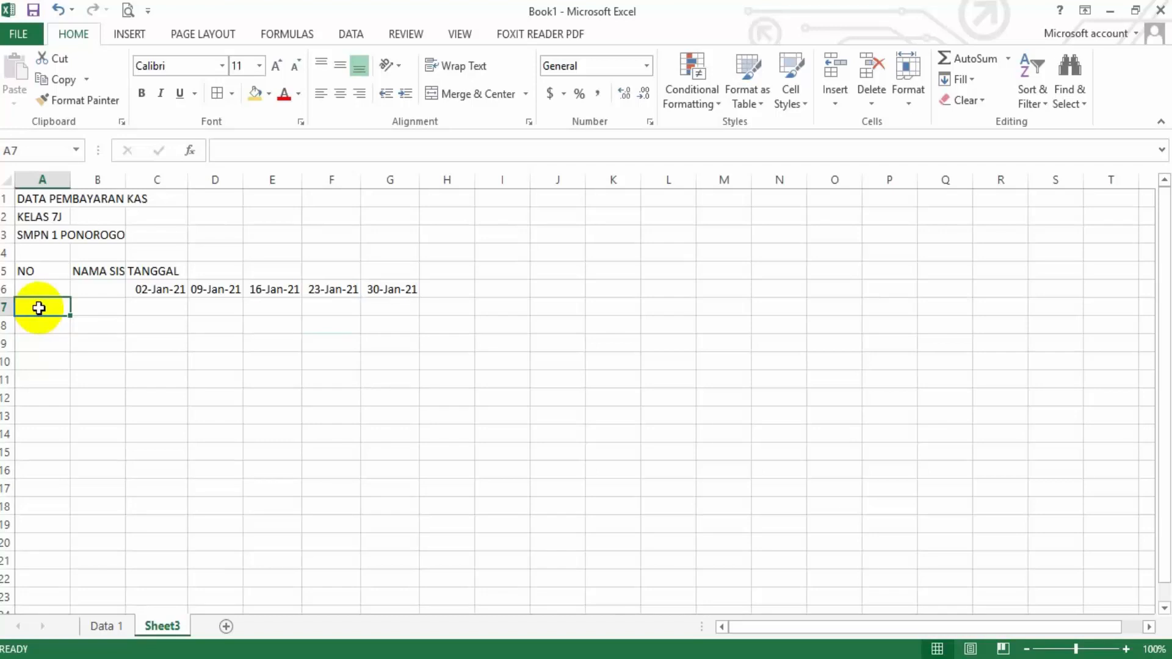
pyautogui.write('12')
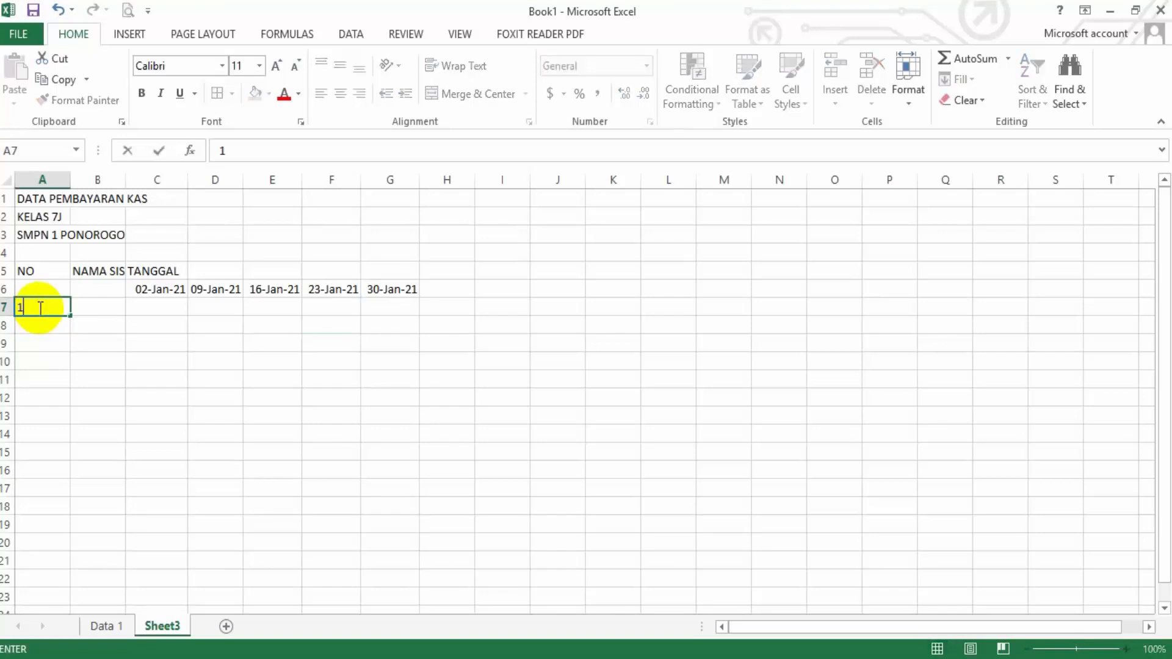
pyautogui.press('Return')
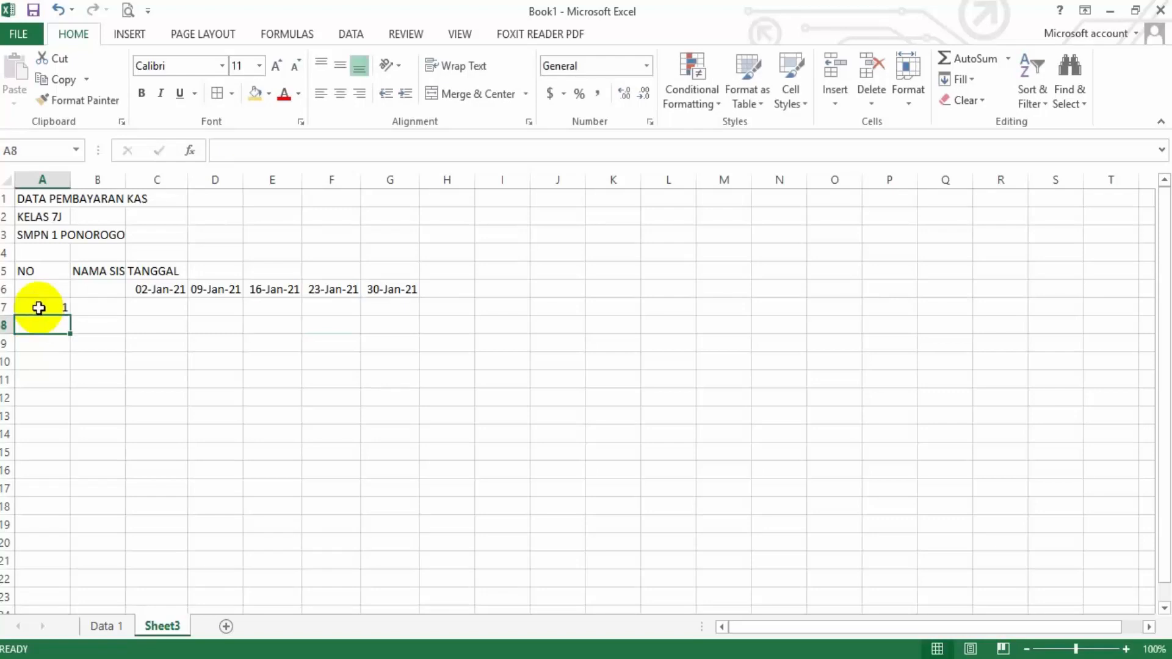
pyautogui.write('2')
pyautogui.press('Return')
pyautogui.write('3')
pyautogui.press('Return')
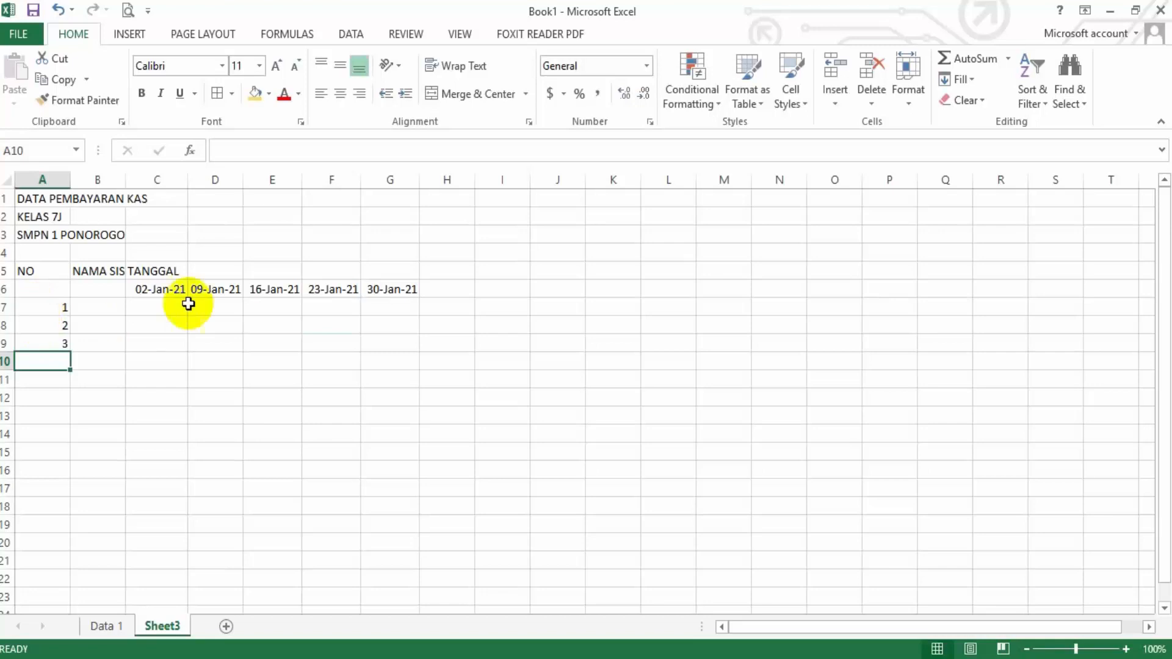
# Replace the numbers under NO with a filled series from 1 to 11 in A7:A17, and clear that series
pyautogui.moveTo(60, 313); pyautogui.dragTo(58, 341)
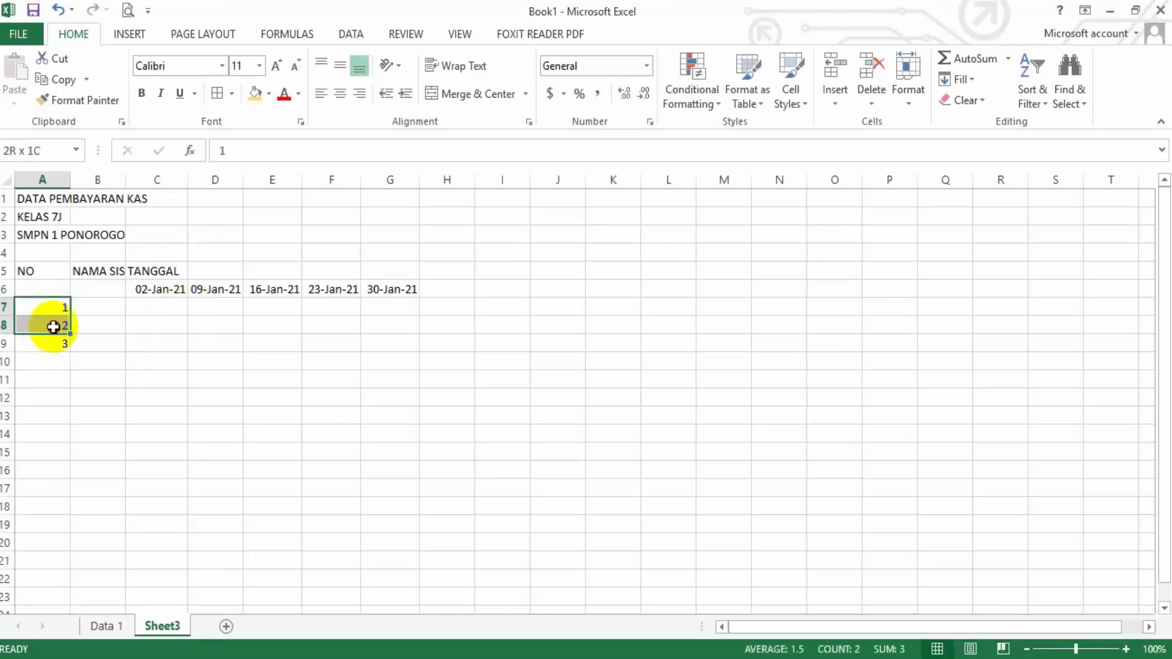
pyautogui.press('Delete')
pyautogui.click(55, 306)
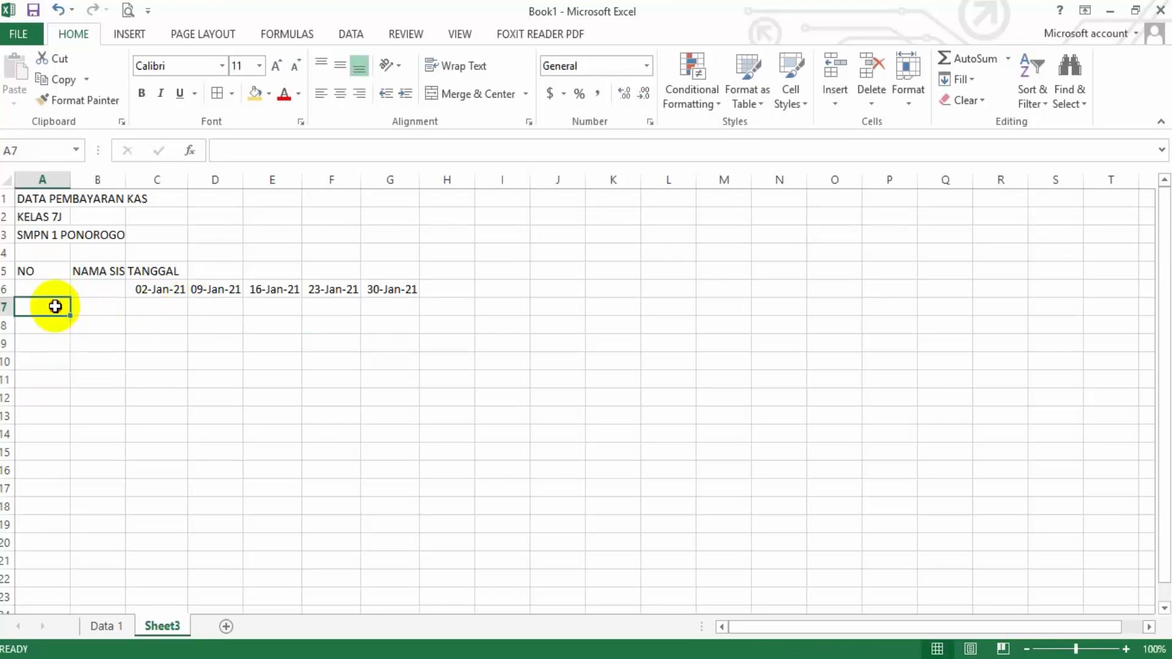
pyautogui.write('1')
pyautogui.press('Return')
pyautogui.write('2')
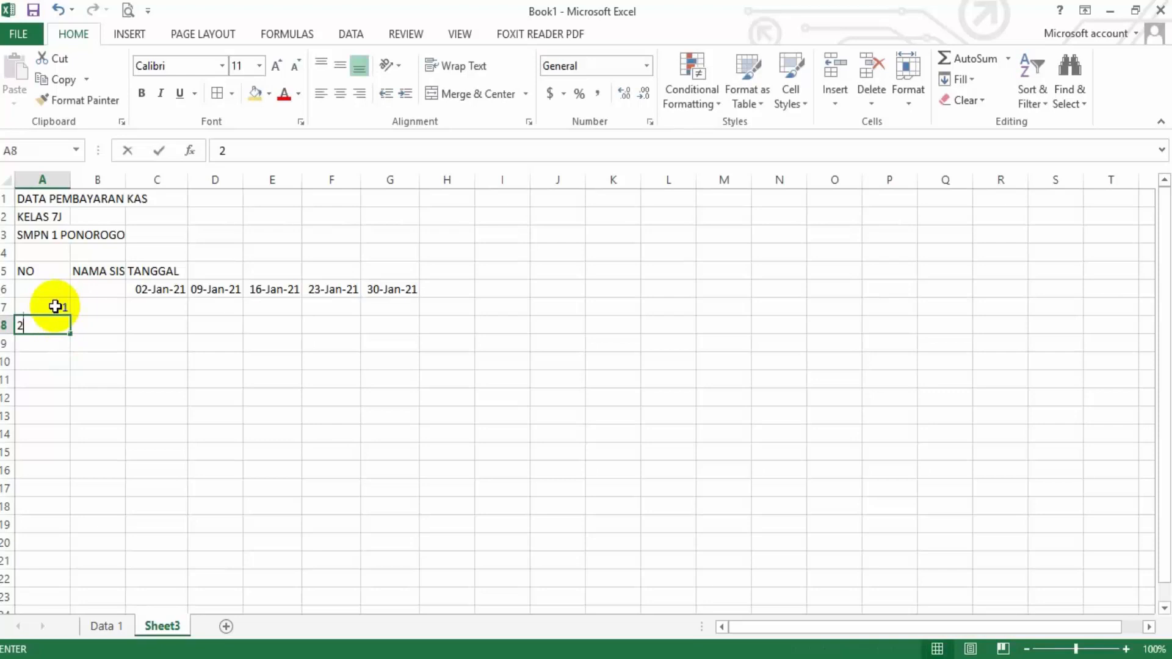
pyautogui.press('Return')
pyautogui.moveTo(54, 307); pyautogui.dragTo(65, 427)
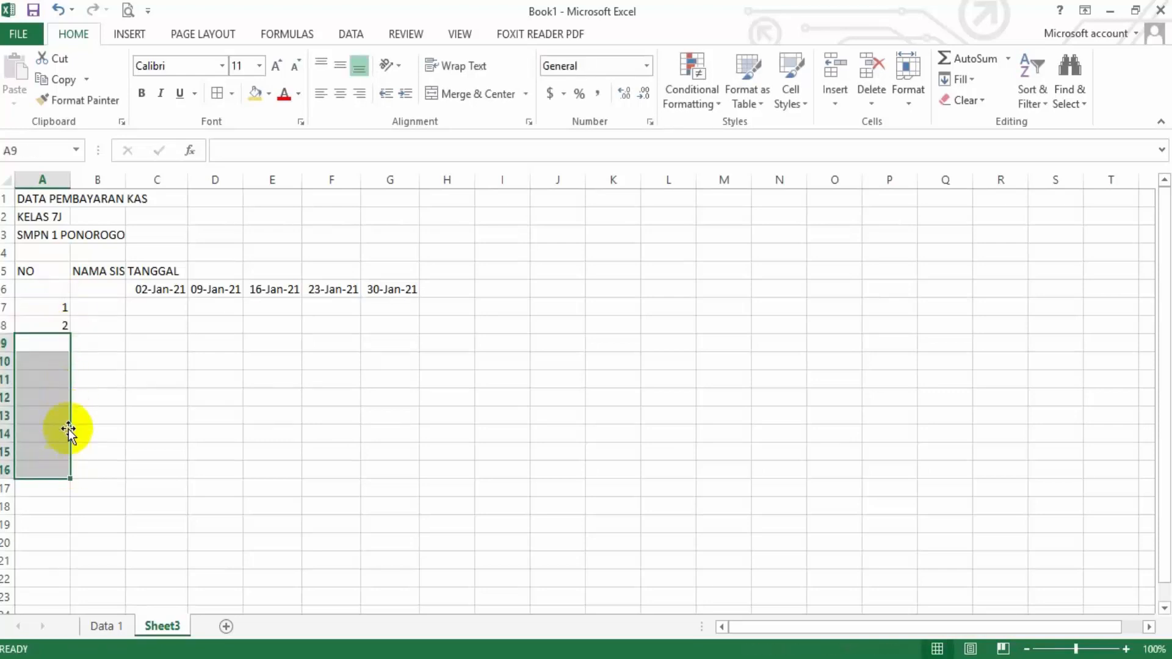
pyautogui.click(53, 306)
pyautogui.moveTo(53, 306); pyautogui.dragTo(66, 495)
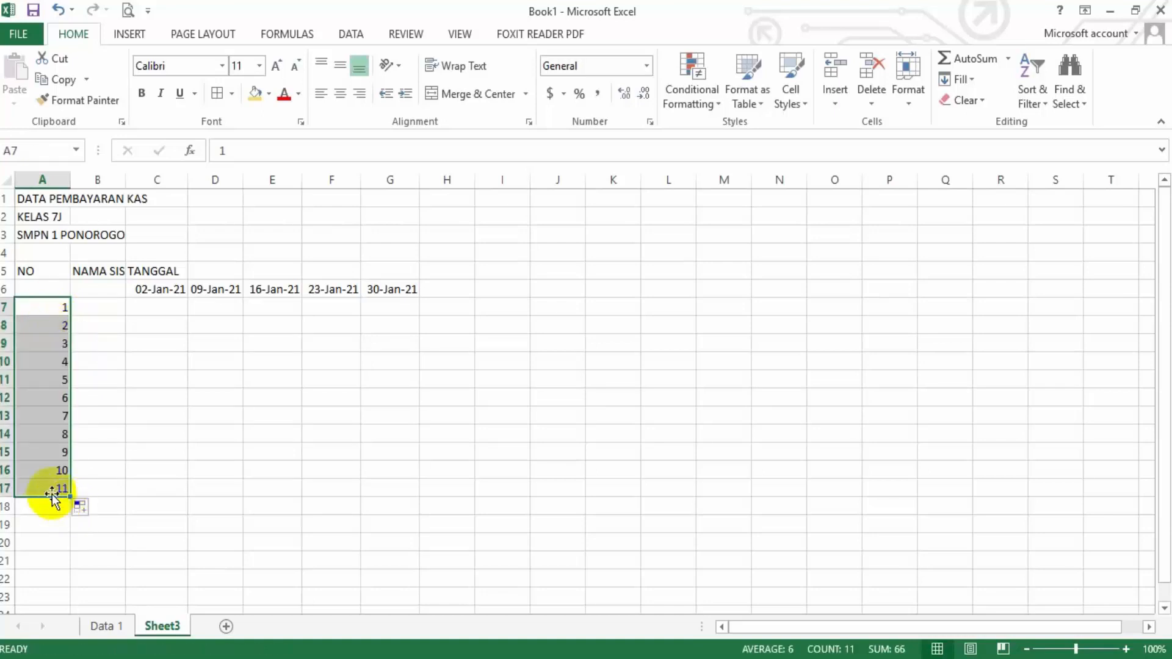
pyautogui.press('Delete')
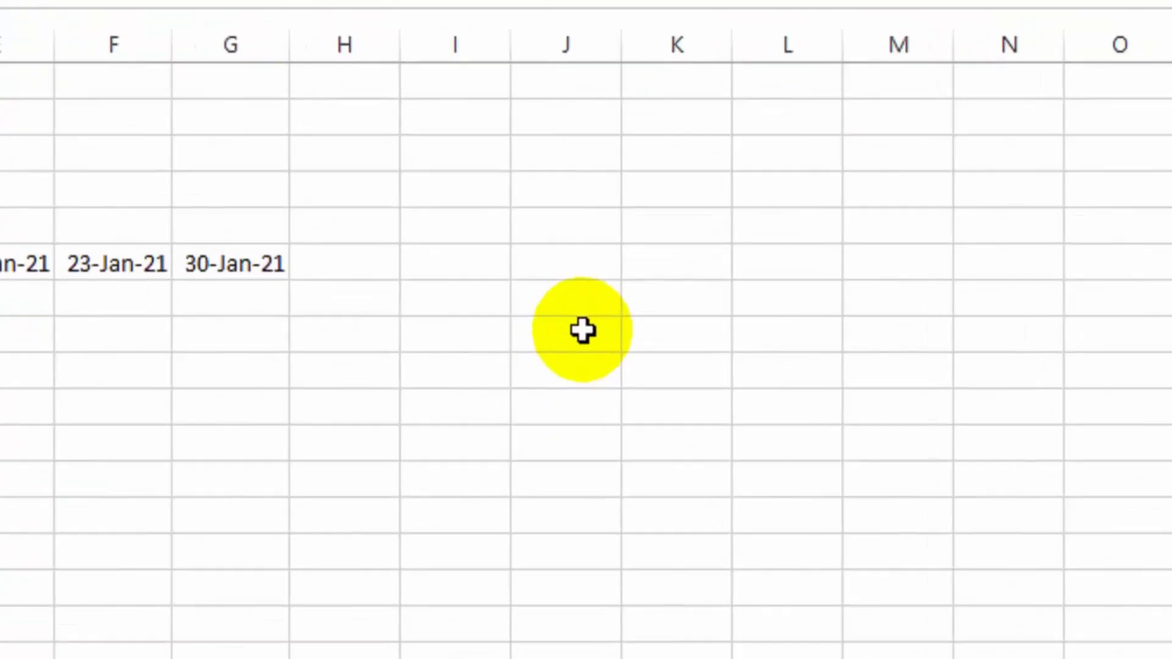
# Enter 1 and 2 in J8 and J9 and extend the series down to 10 in J17
pyautogui.click(565, 323)
pyautogui.write('1')
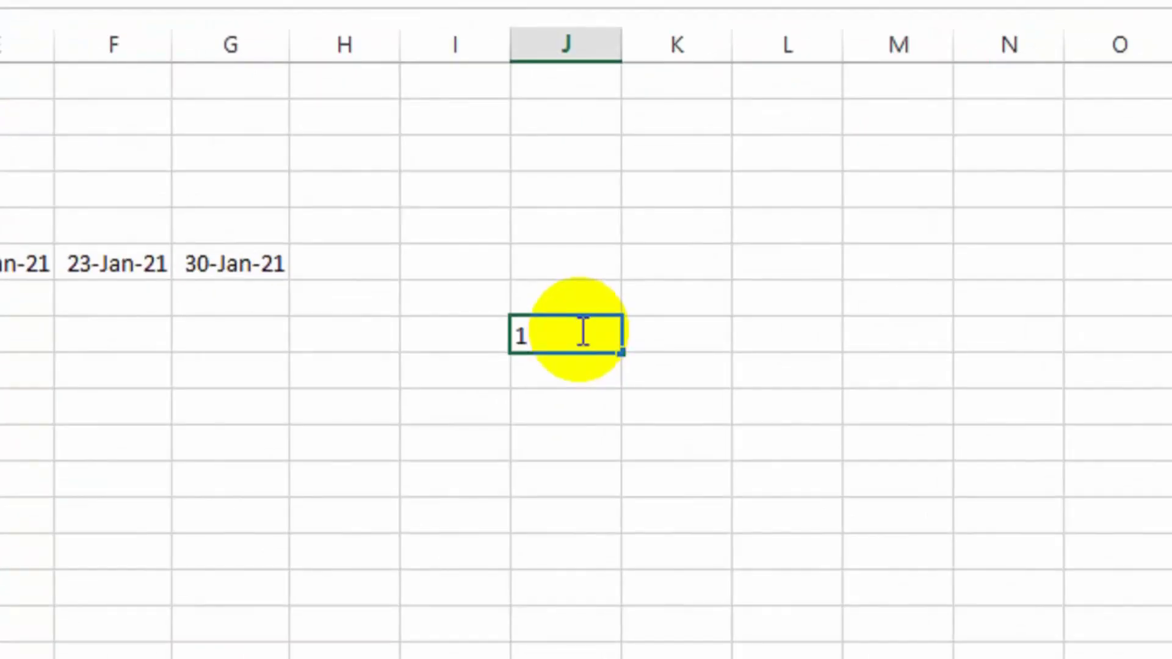
pyautogui.press('Return')
pyautogui.write('2')
pyautogui.press('Return')
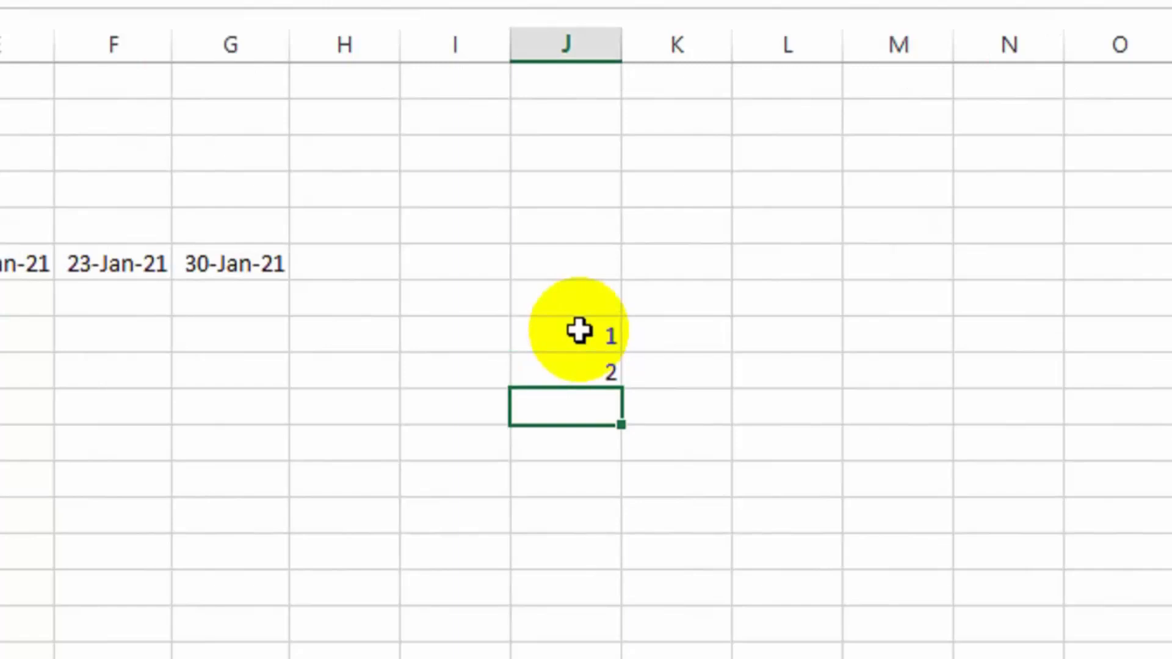
pyautogui.moveTo(579, 330); pyautogui.dragTo(578, 358)
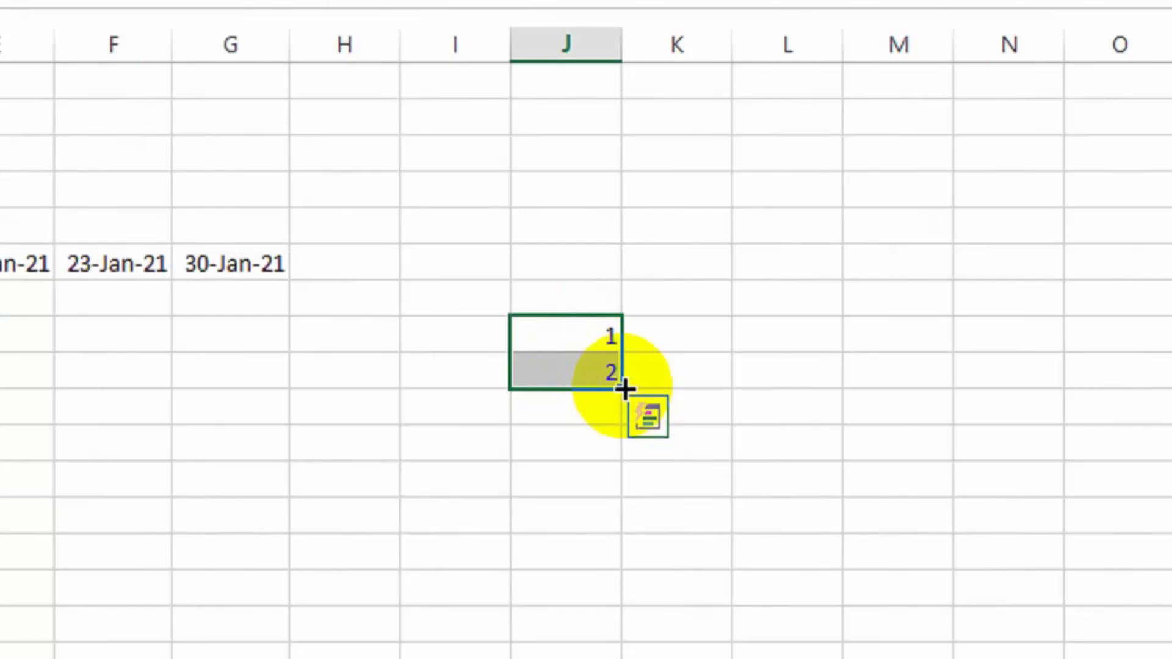
pyautogui.moveTo(623, 388); pyautogui.dragTo(609, 494)
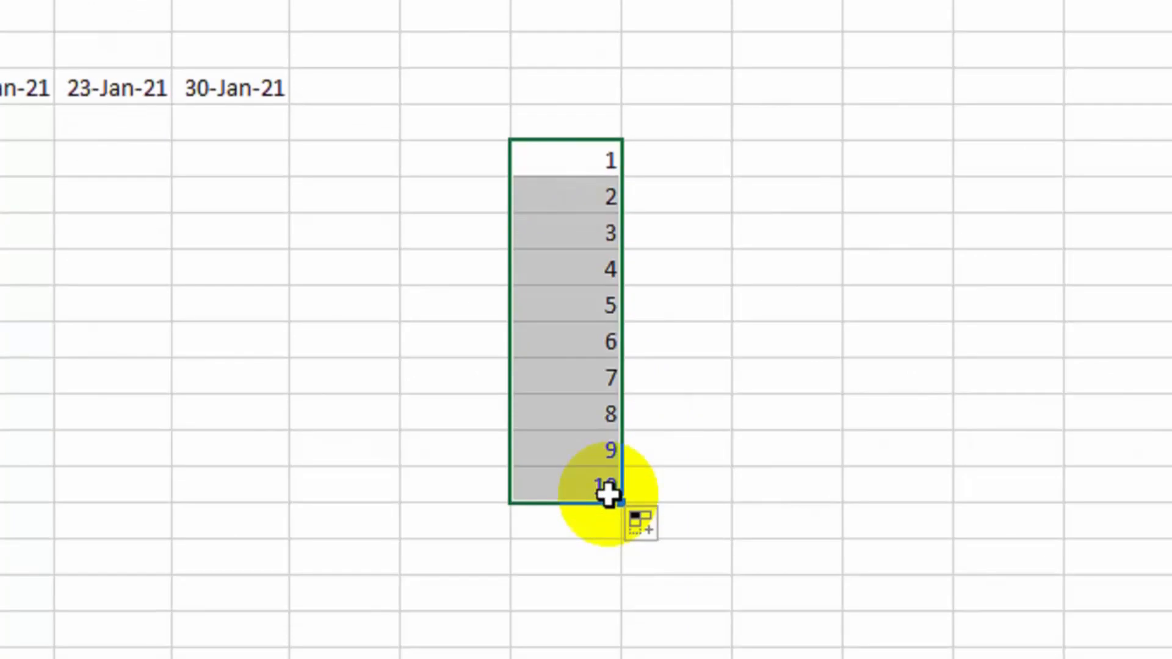
# Enter 1 as text in K8 and extend it down to 10 in K17
pyautogui.click(717, 164)
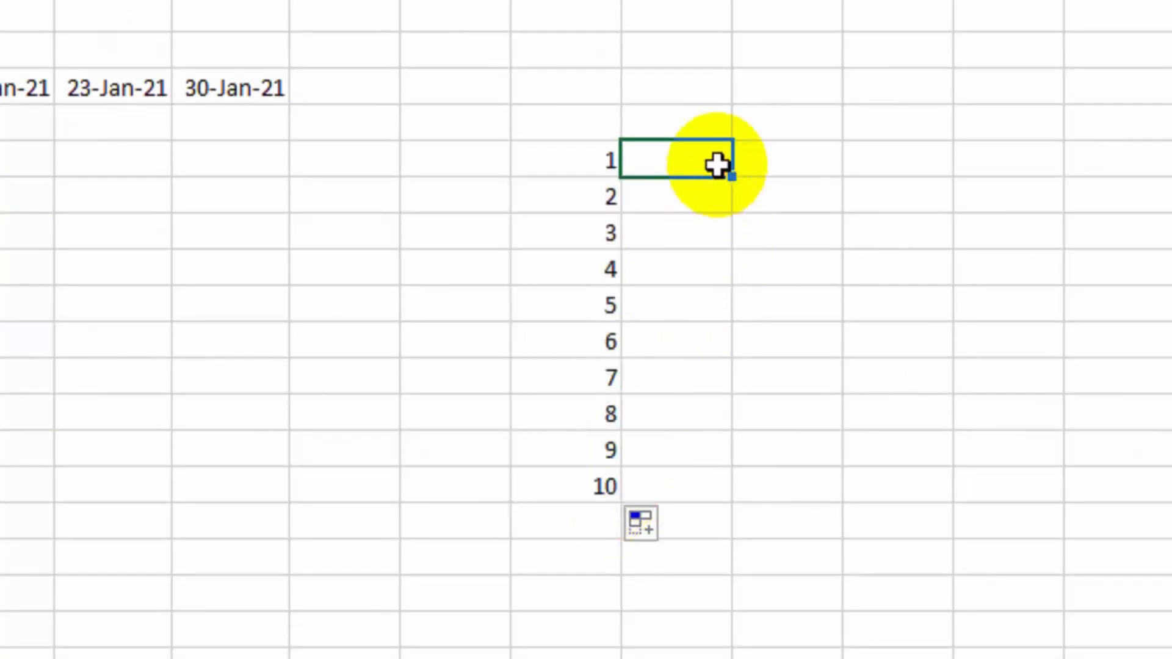
pyautogui.write('1')
pyautogui.press('Return')
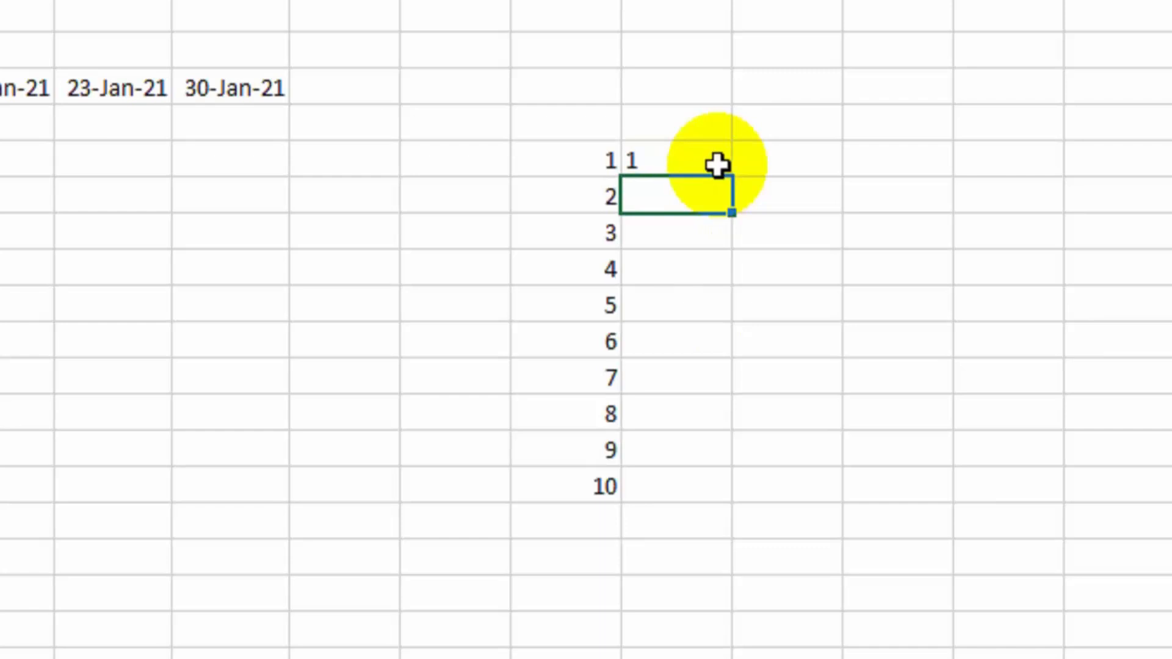
pyautogui.click(717, 165)
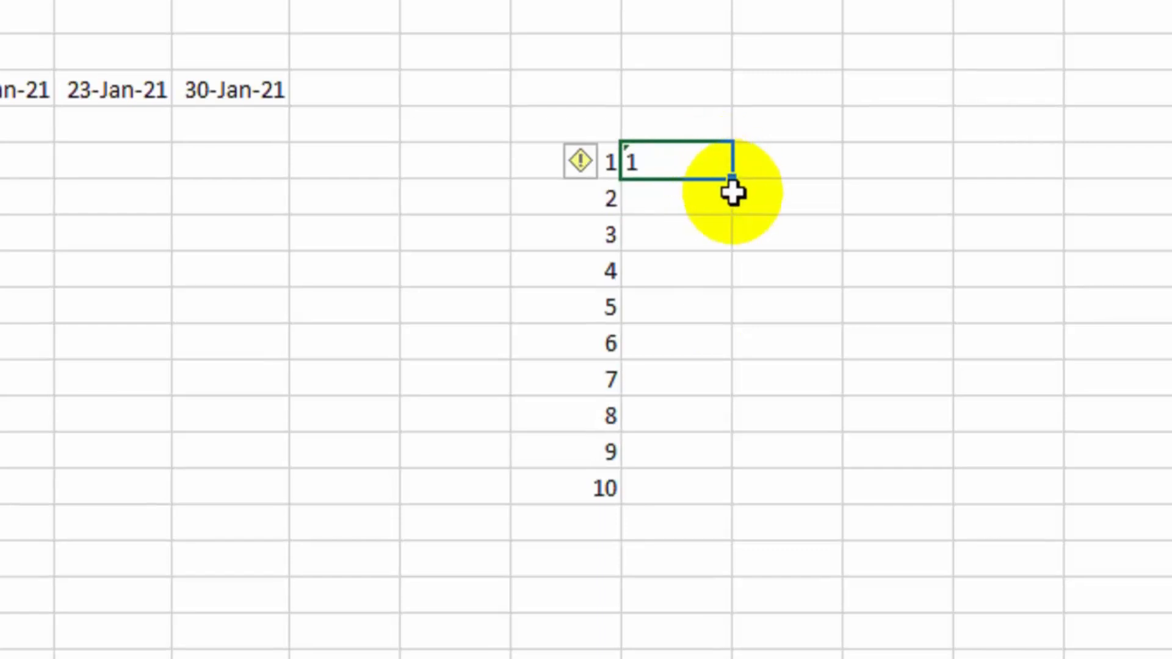
pyautogui.moveTo(731, 182)
pyautogui.mouseDown()
pyautogui.moveTo(717, 488)
pyautogui.moveTo(713, 480)
pyautogui.mouseUp()
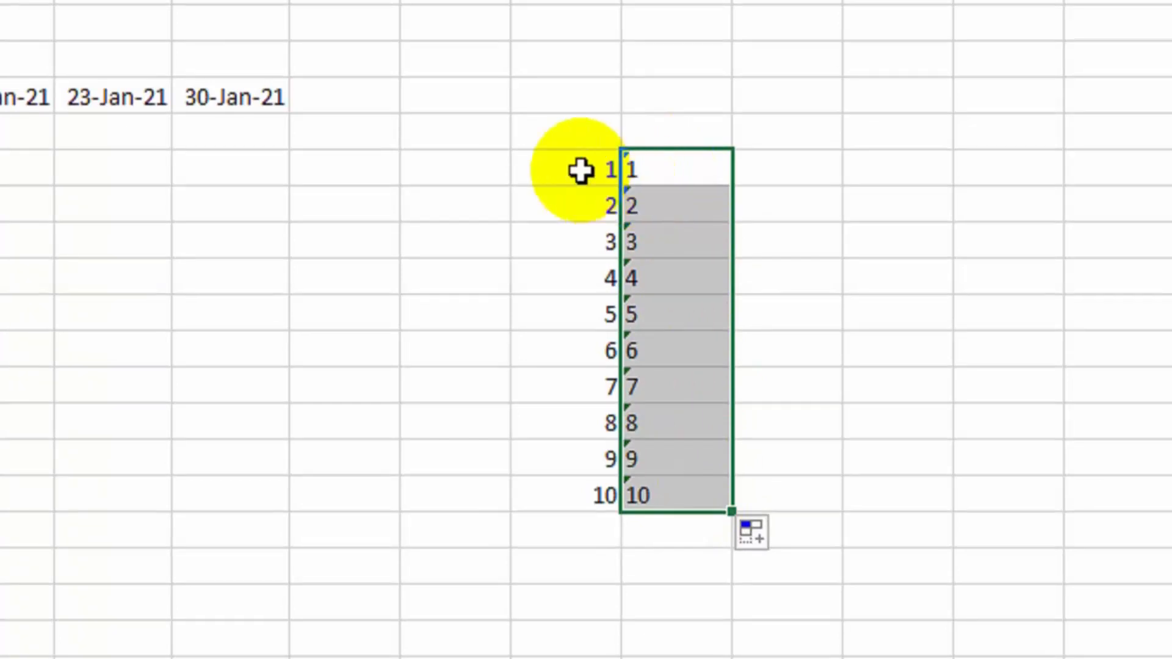
# Clear both practice number series from J8:K17
pyautogui.click(559, 171)
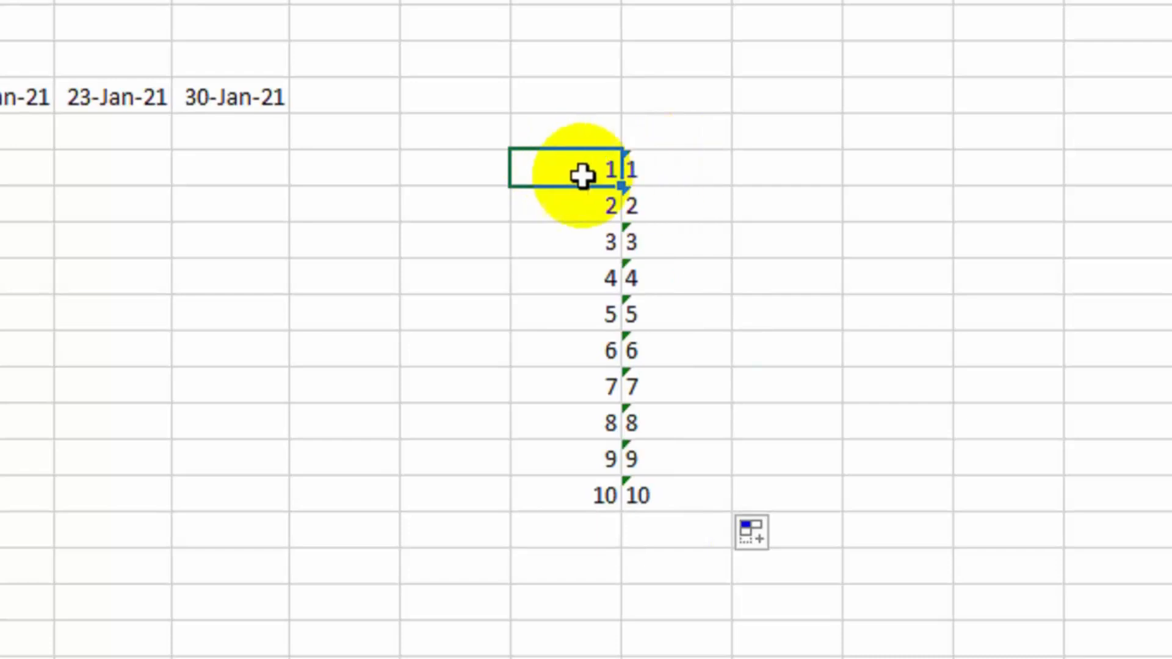
pyautogui.moveTo(573, 175); pyautogui.dragTo(657, 479)
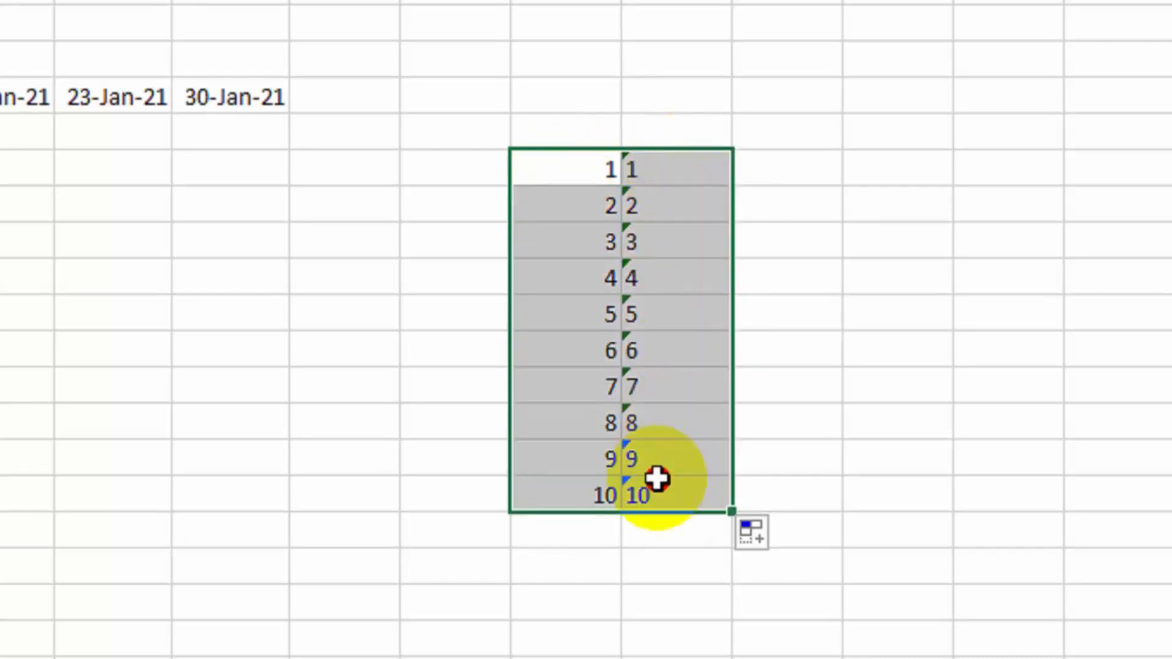
pyautogui.press('Delete')
pyautogui.click(342, 345)
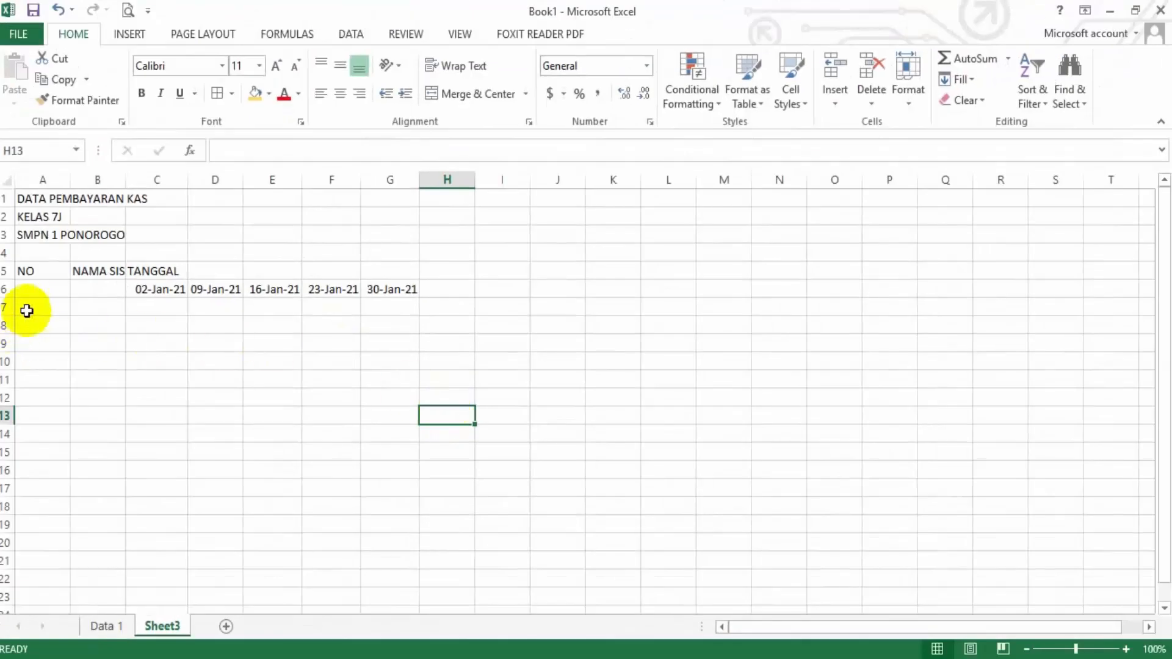
# Enter 1 and 2 in A7 and A8 and extend the numbering down to 5 in A11
pyautogui.click(34, 306)
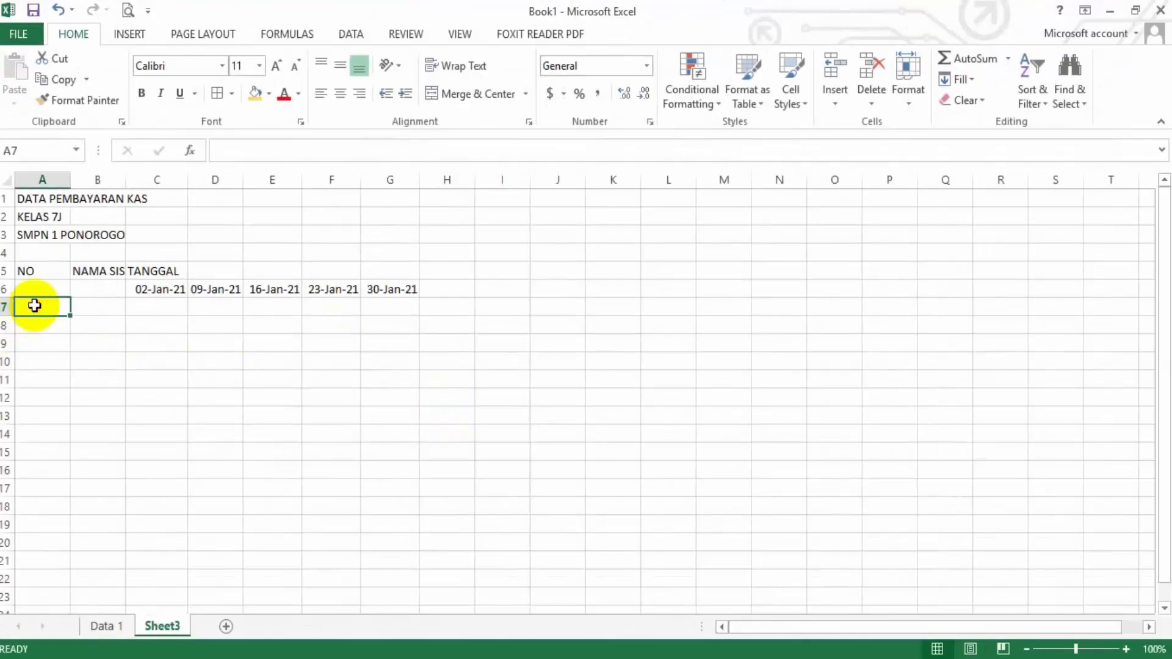
pyautogui.write('1')
pyautogui.press('Return')
pyautogui.write('2')
pyautogui.press('Return')
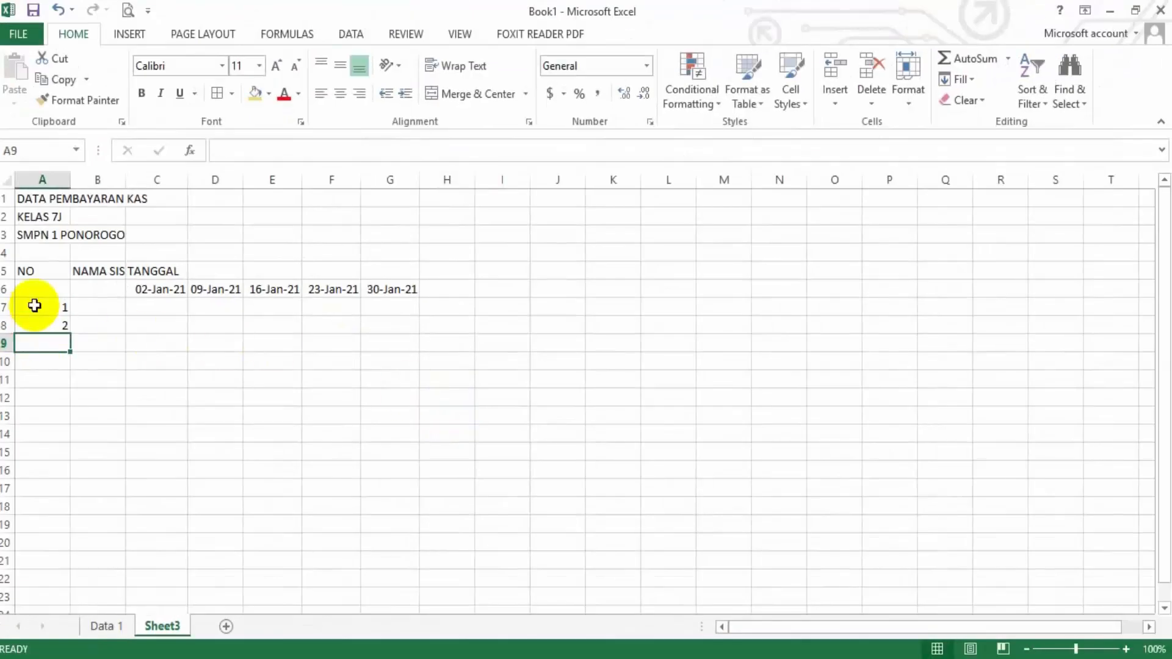
pyautogui.moveTo(34, 305); pyautogui.dragTo(69, 384)
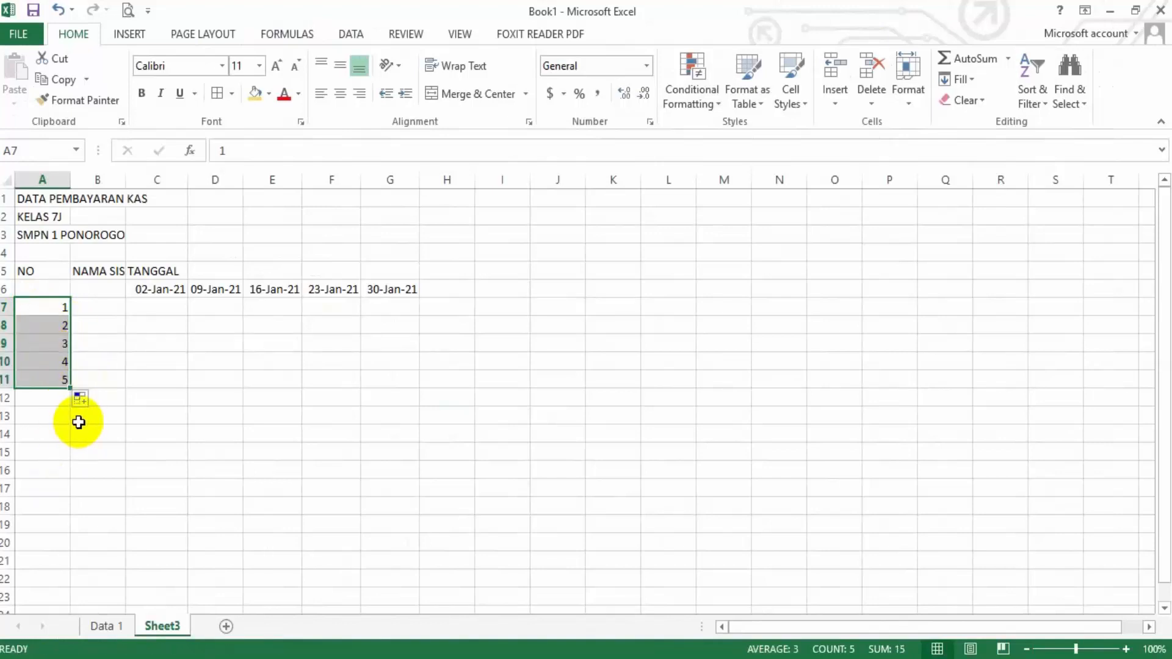
# Check the student names on Data 1 and enter the first two names in B7 and B8 on Sheet3
pyautogui.click(116, 313)
pyautogui.click(112, 625)
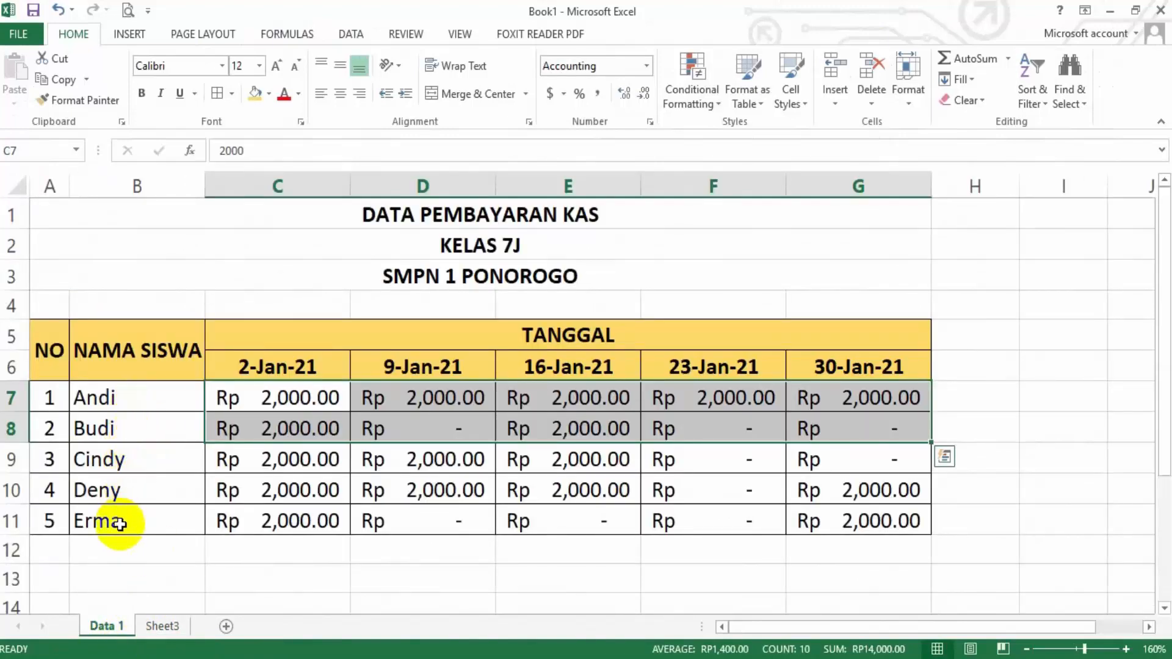
pyautogui.click(160, 626)
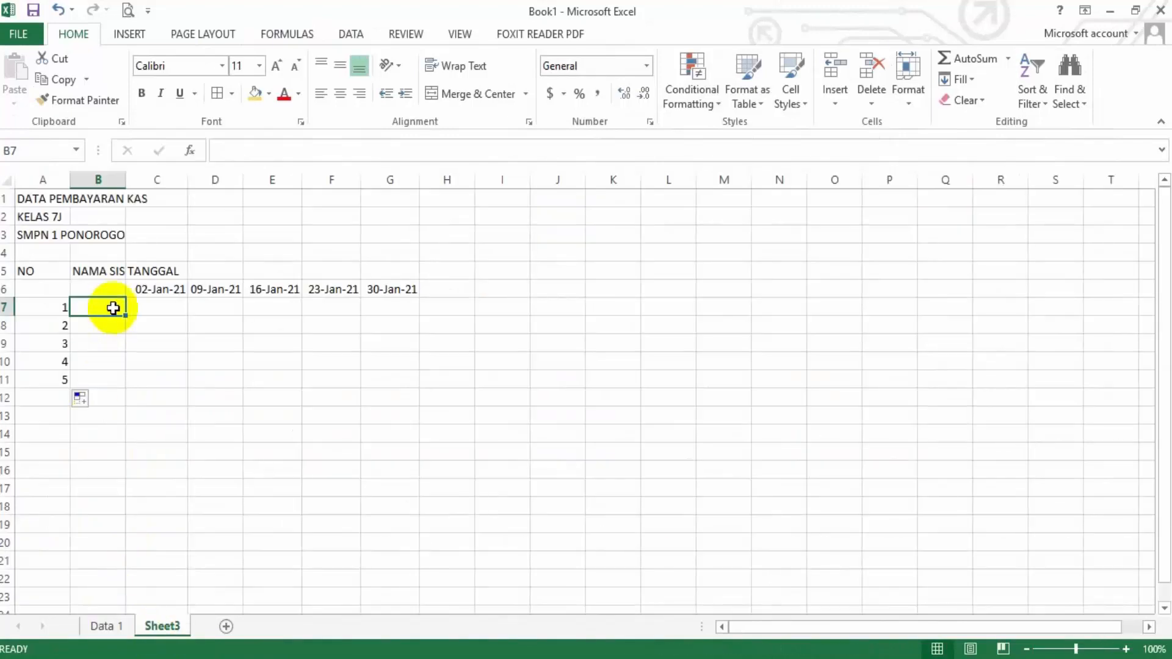
pyautogui.write('Andy')
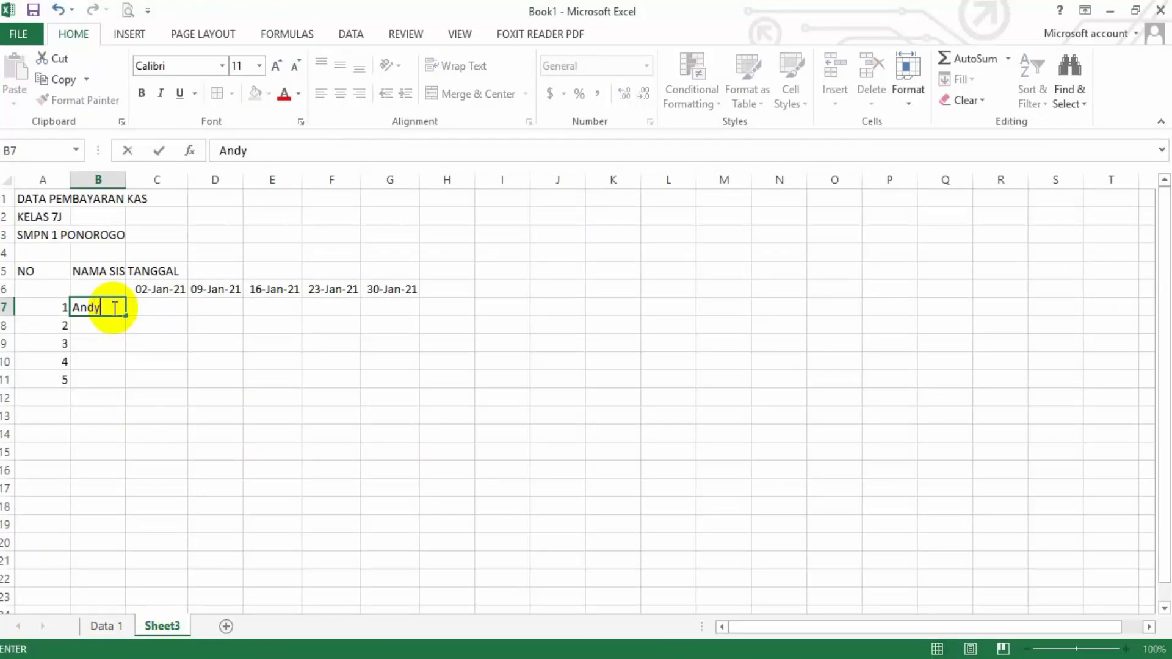
pyautogui.press('Return')
pyautogui.write('Budi')
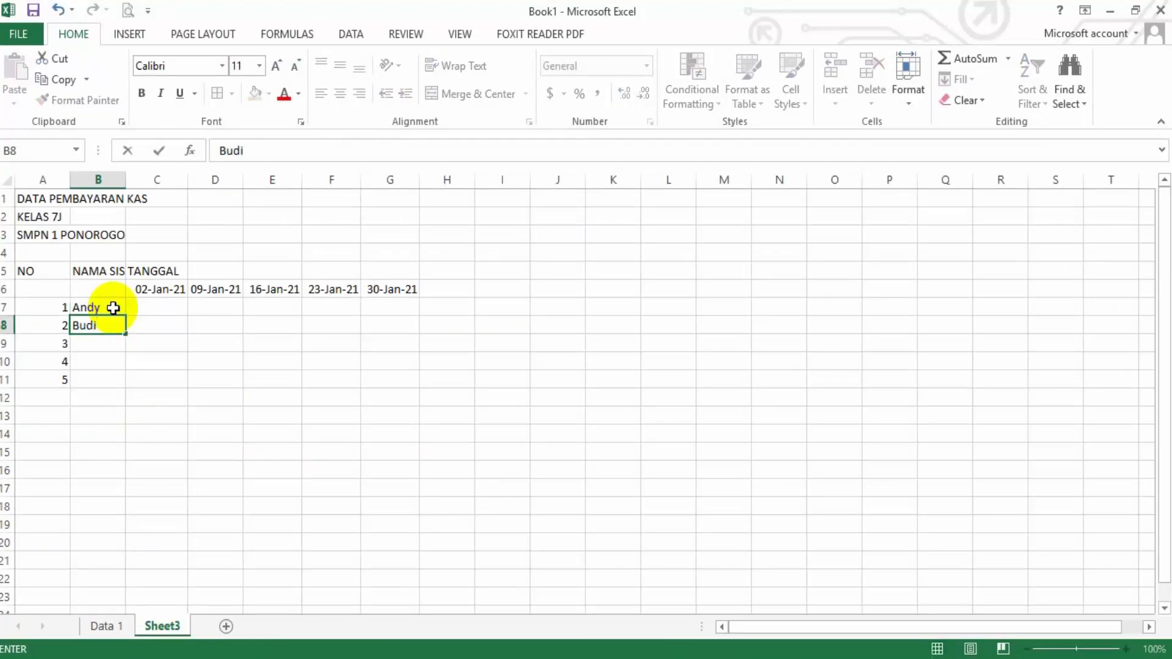
pyautogui.press('Return')
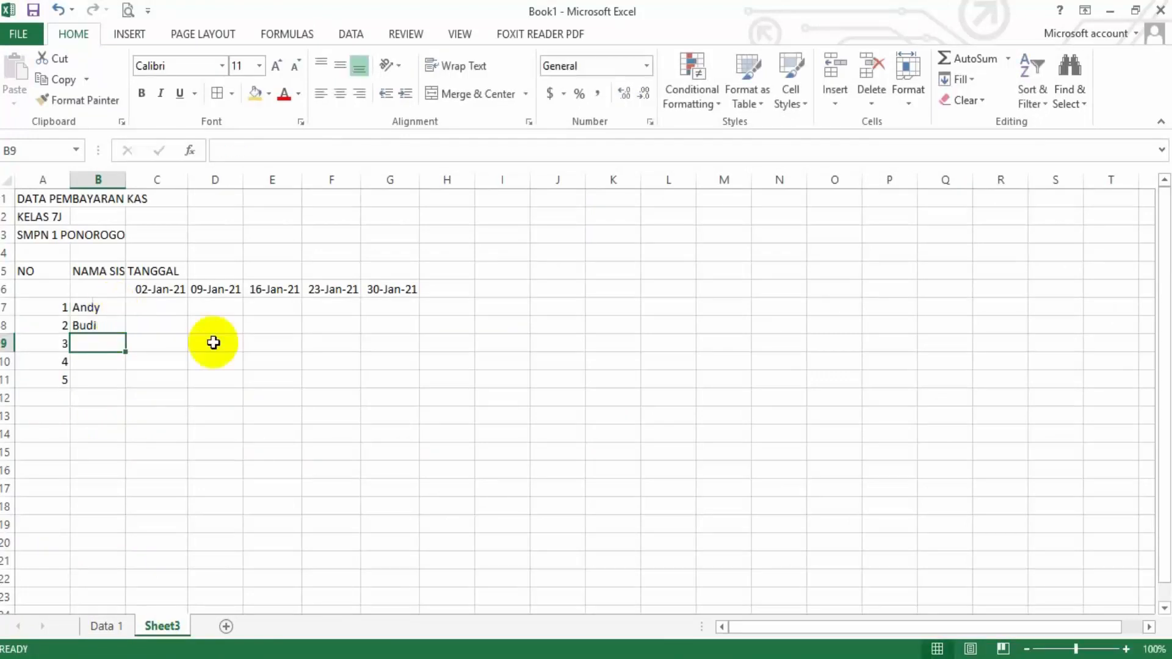
# Check the third student name on Data 1 and enter it in B9 on Sheet3
pyautogui.click(1127, 649)
pyautogui.click(1126, 650)
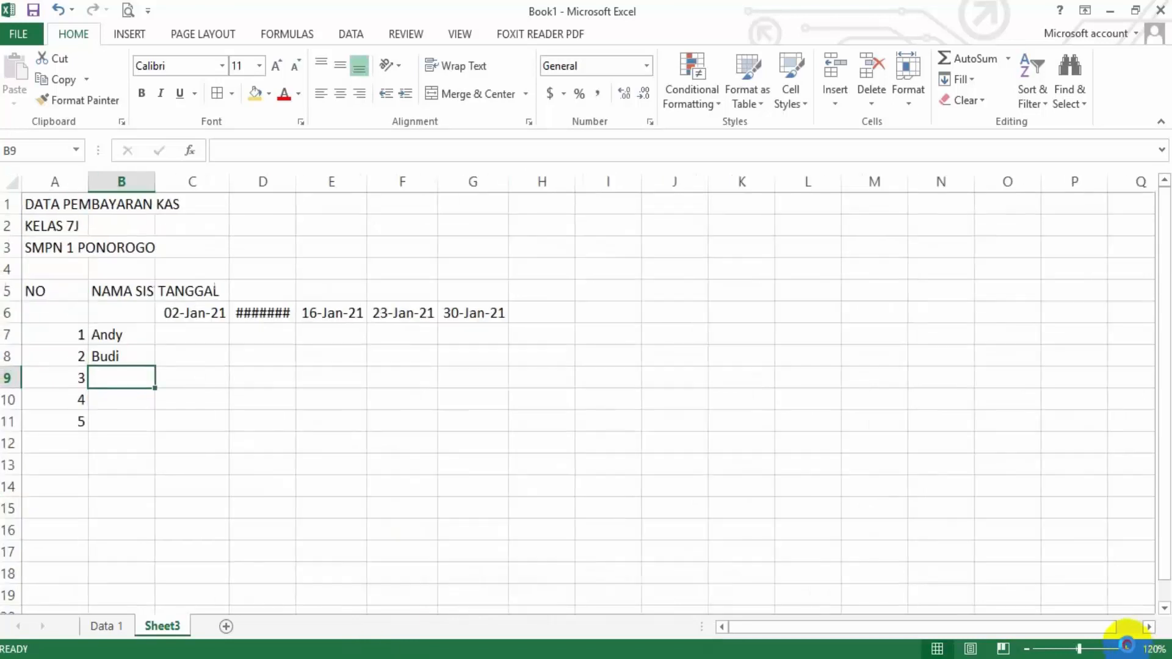
pyautogui.click(1126, 649)
pyautogui.click(1126, 650)
pyautogui.click(1127, 649)
pyautogui.click(1127, 649)
pyautogui.click(1127, 650)
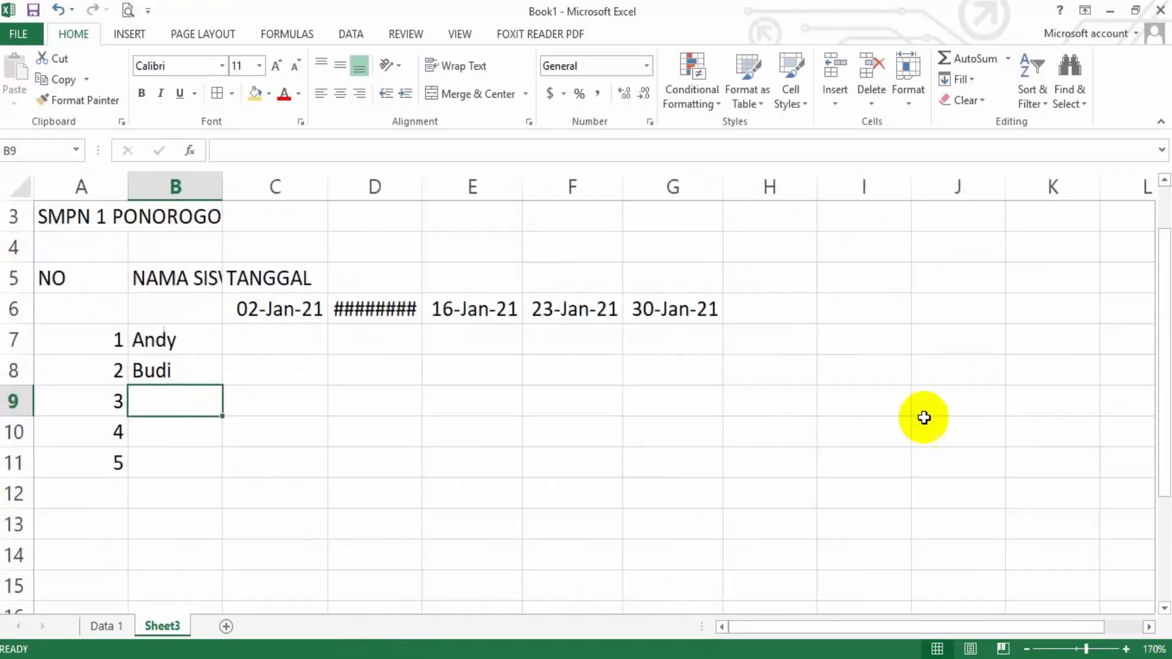
pyautogui.click(104, 626)
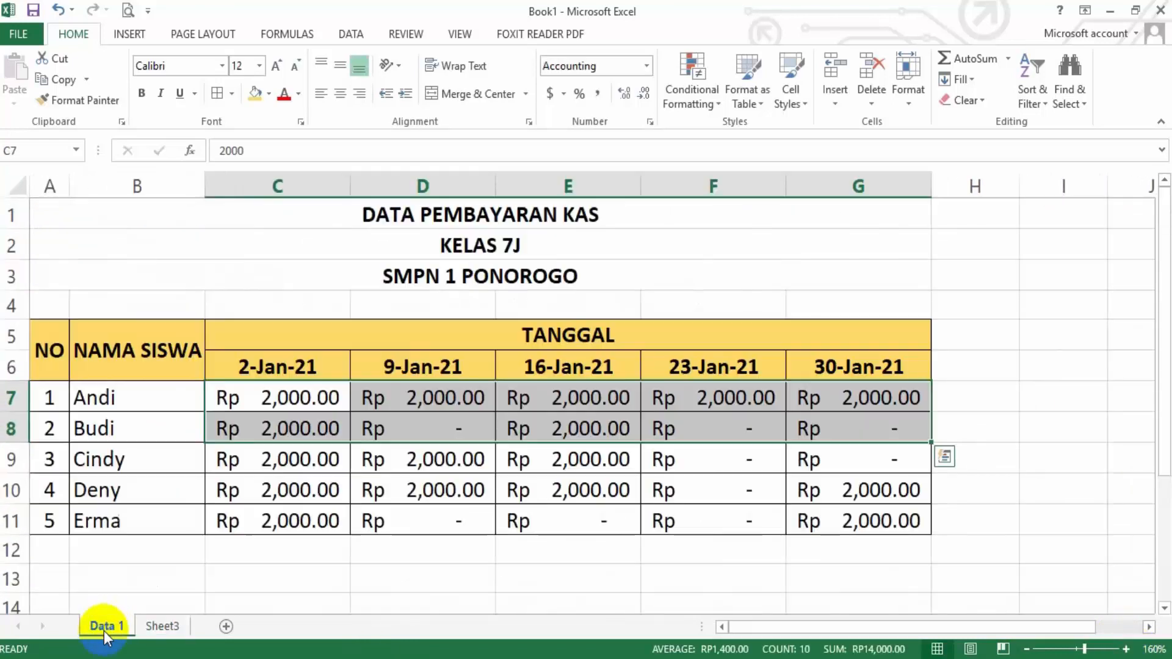
pyautogui.click(164, 627)
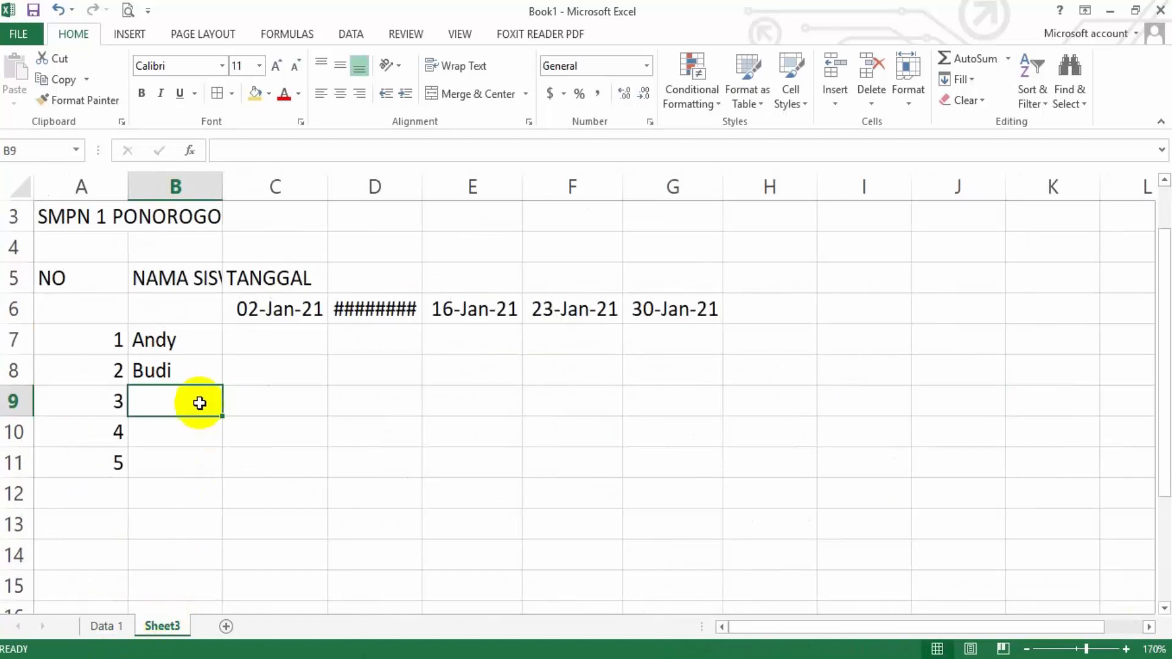
pyautogui.write('Cindy')
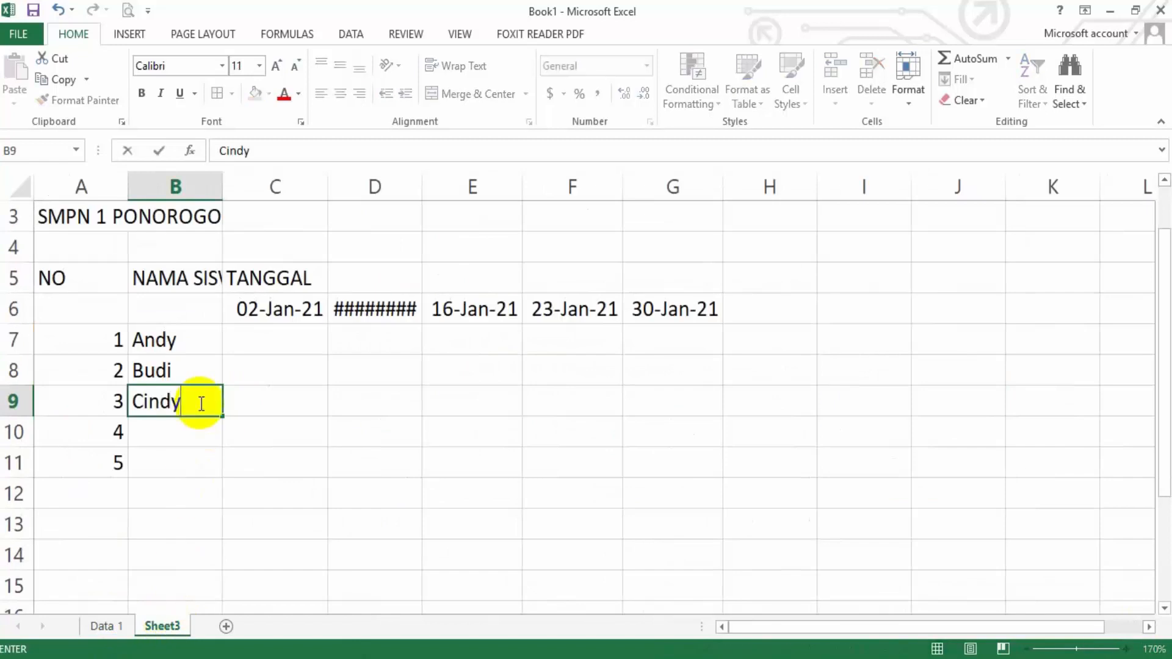
pyautogui.press('Return')
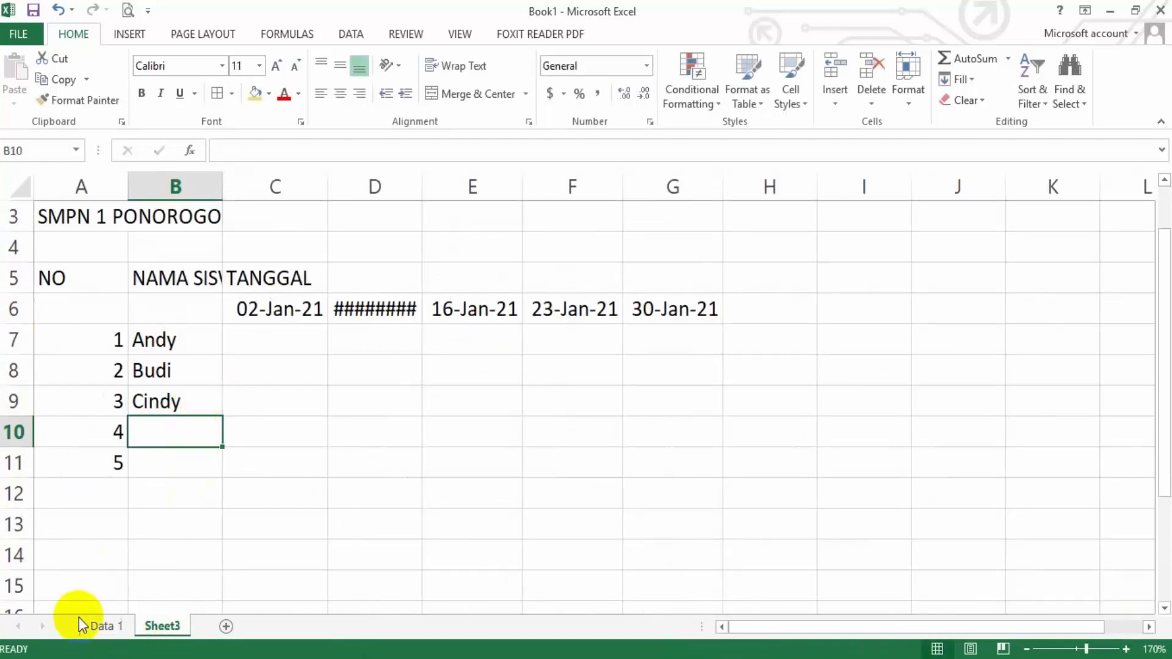
# Check the last two student names on Data 1 and enter them in B10 and B11 on Sheet3
pyautogui.click(98, 626)
pyautogui.click(176, 633)
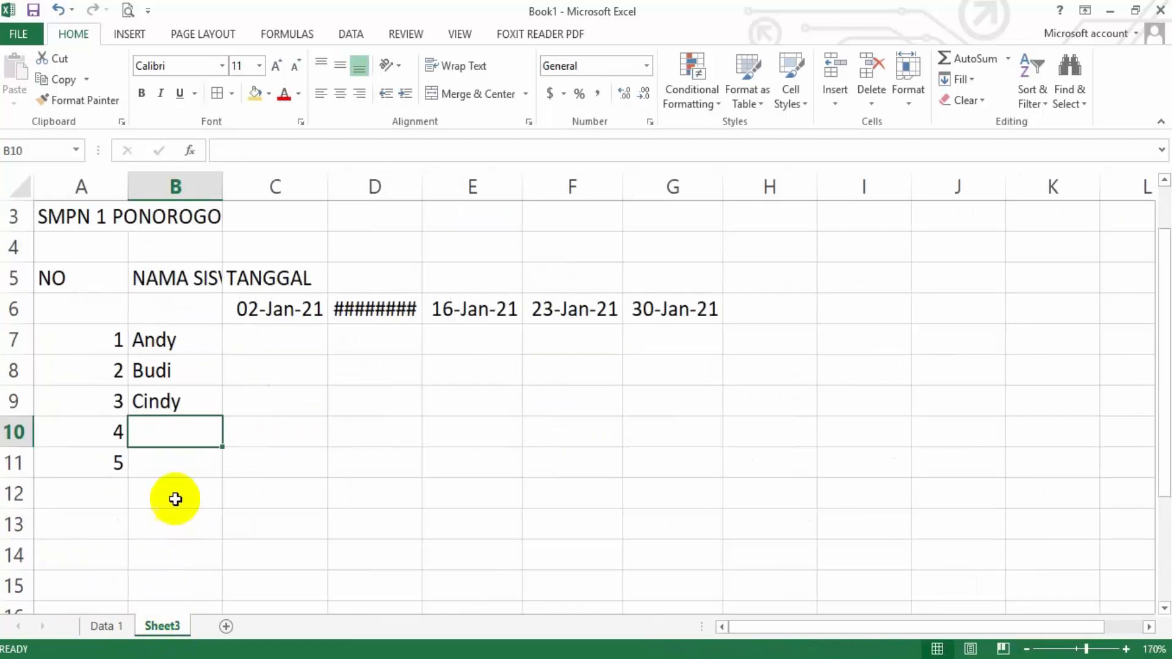
pyautogui.write('Deny')
pyautogui.press('Return')
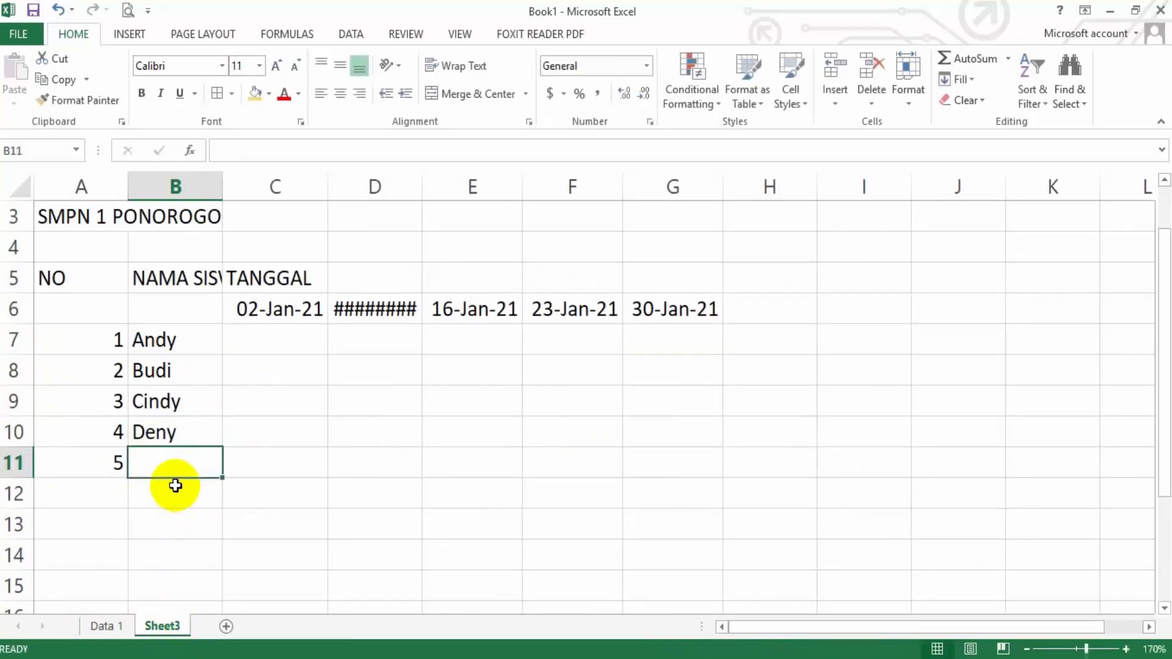
pyautogui.write('Erma')
pyautogui.click(355, 482)
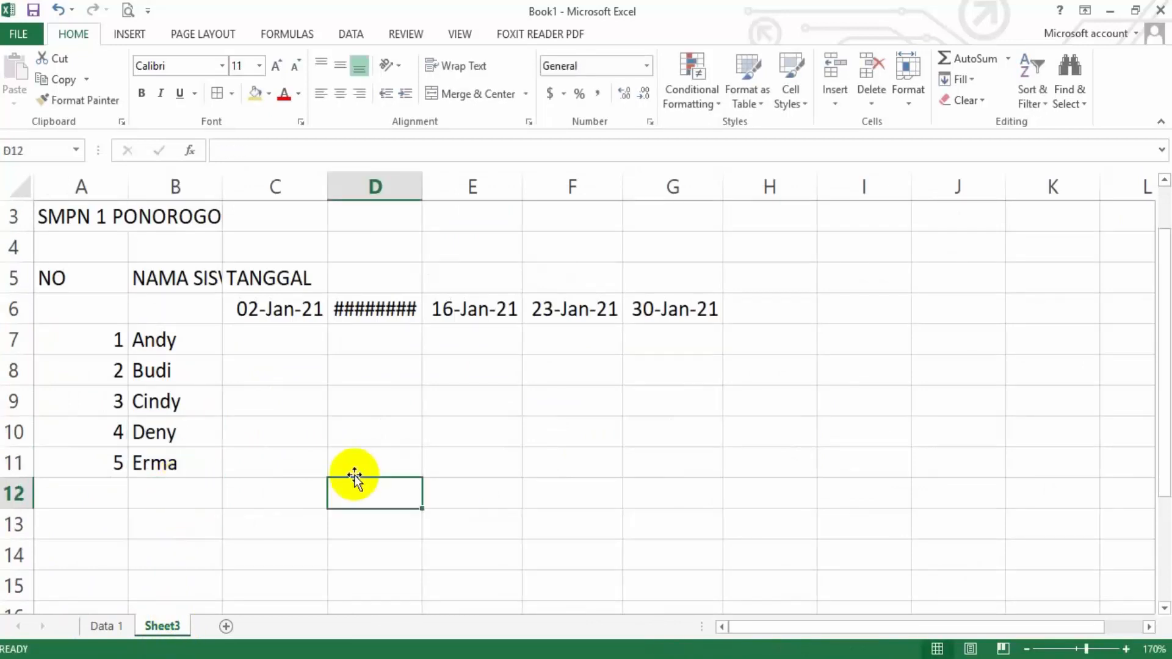
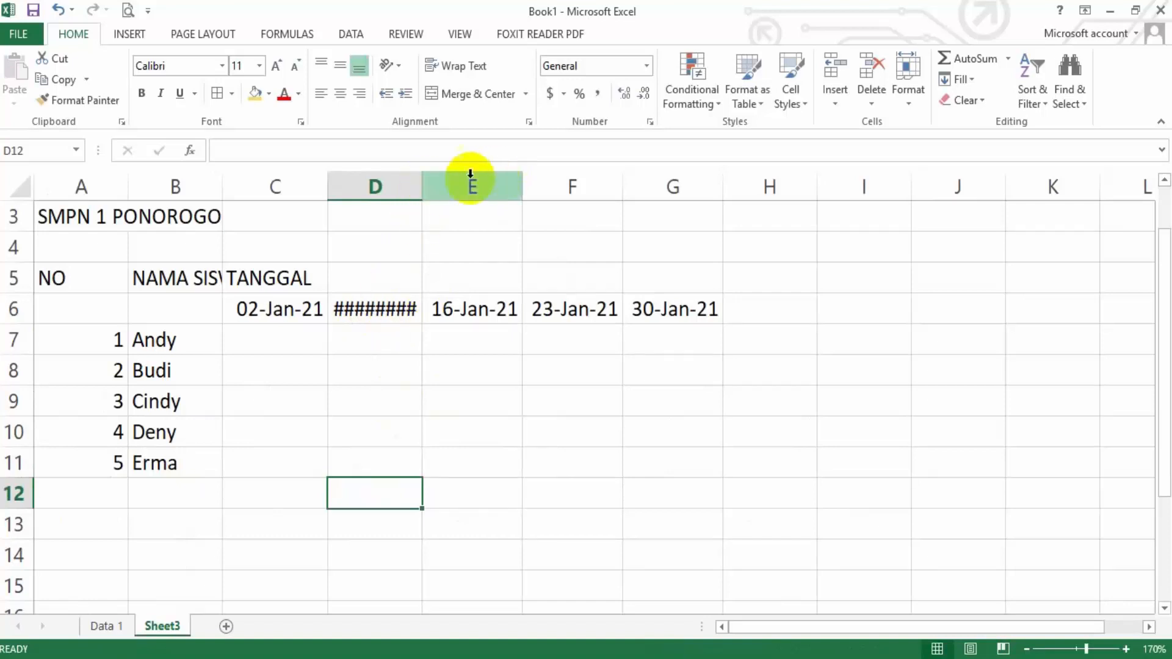
# Fit the widths of columns C to G on Sheet3 to the dates they contain
pyautogui.doubleClick(421, 192)
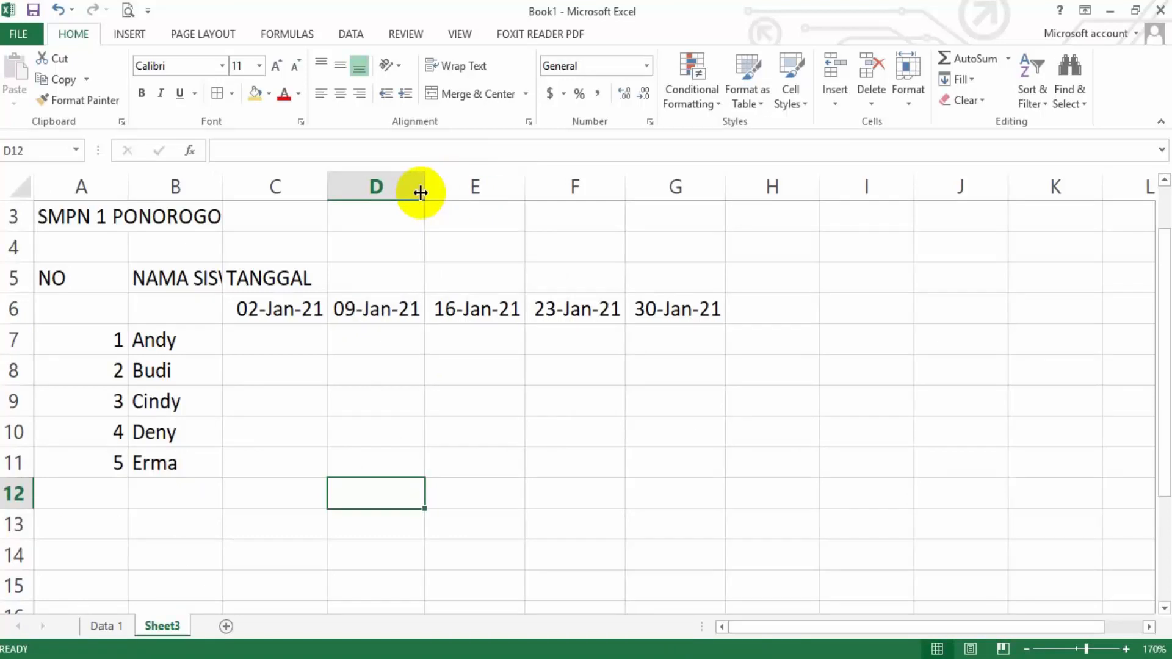
pyautogui.moveTo(275, 186); pyautogui.dragTo(675, 192)
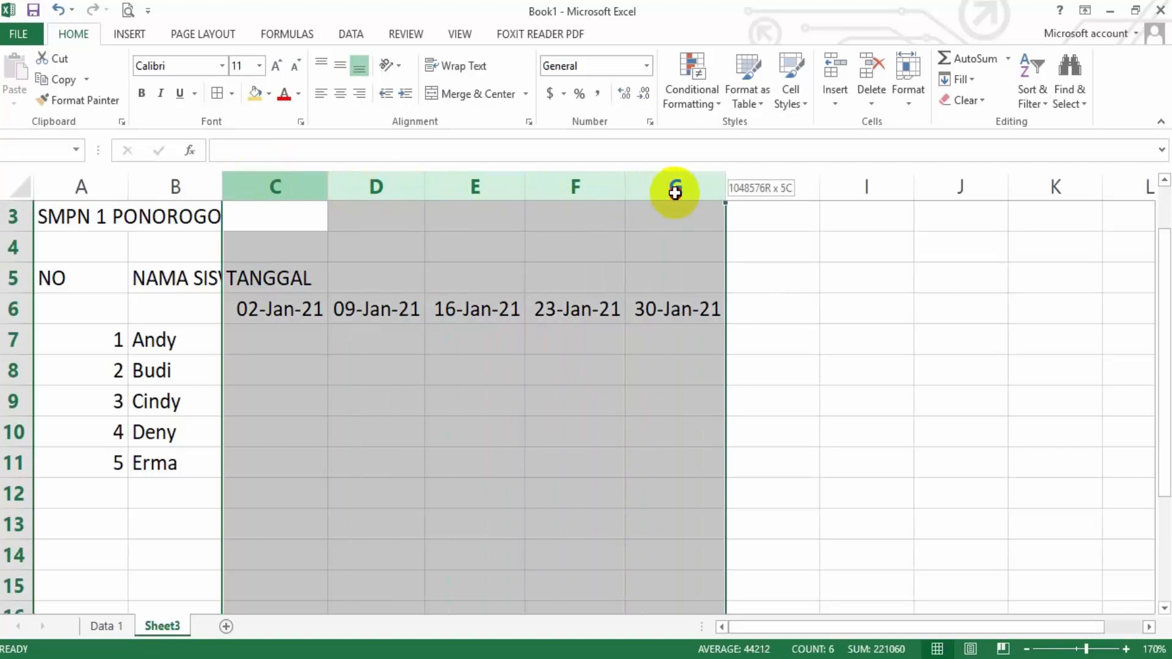
pyautogui.moveTo(675, 192); pyautogui.dragTo(675, 187)
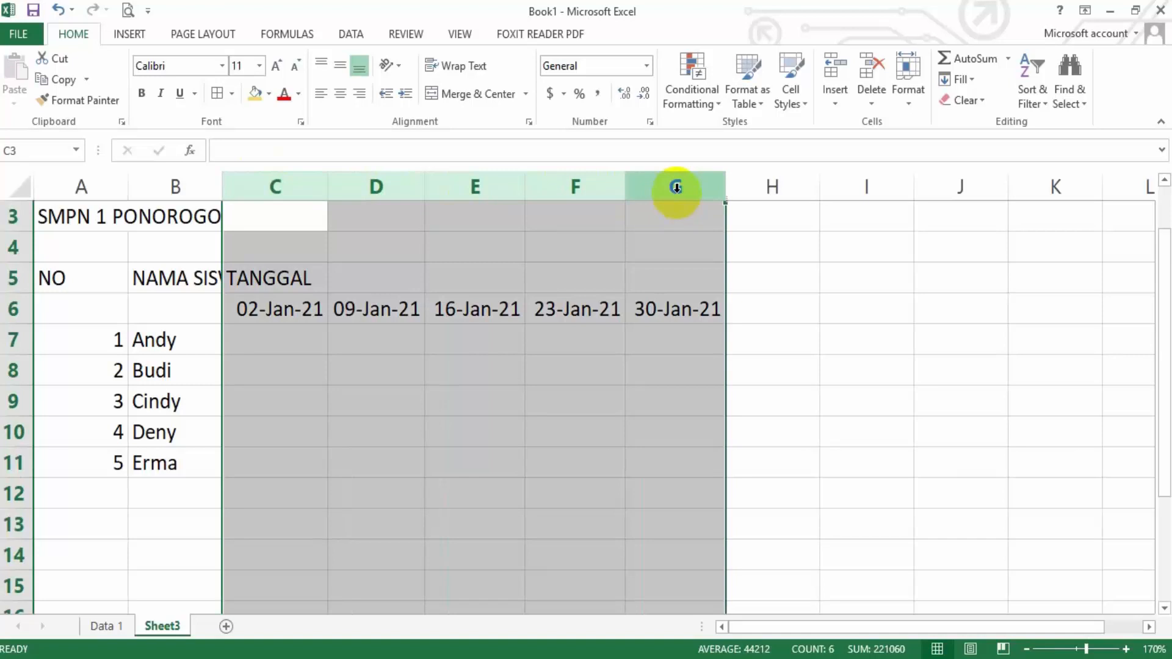
pyautogui.moveTo(625, 186); pyautogui.dragTo(639, 185)
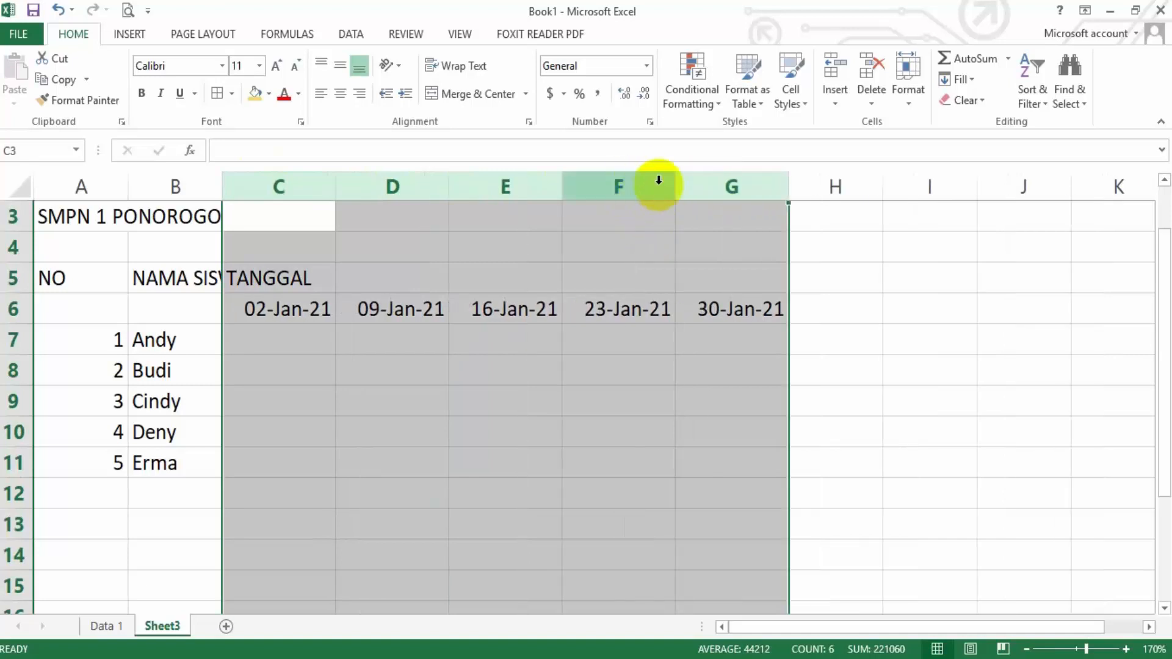
pyautogui.doubleClick(674, 187)
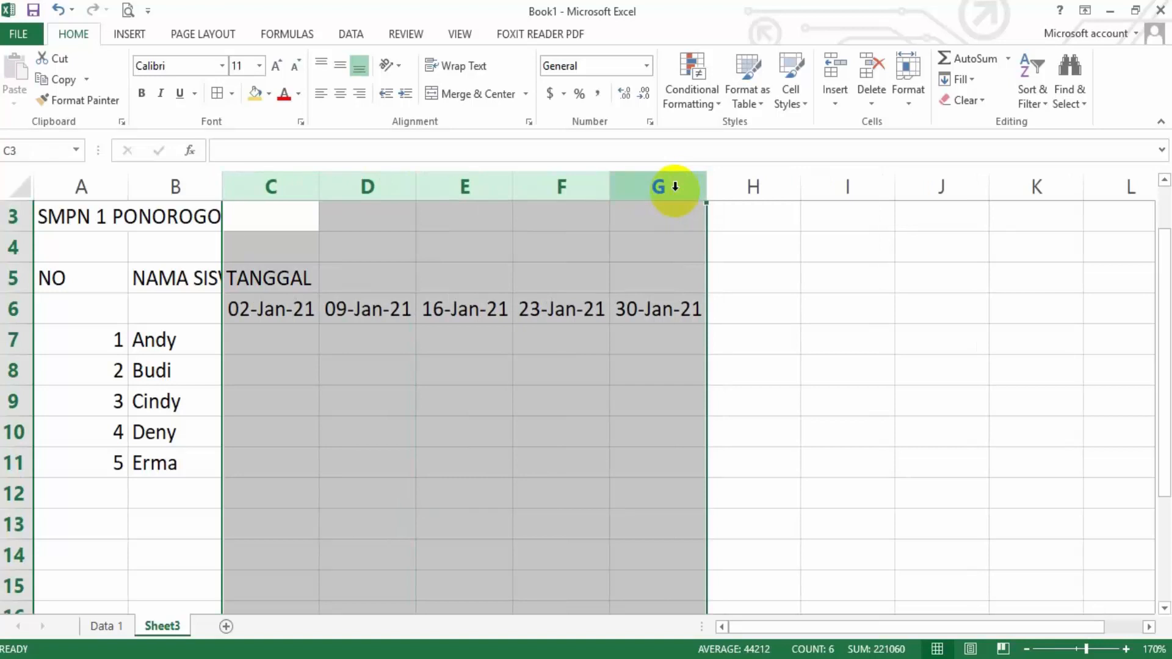
pyautogui.click(782, 445)
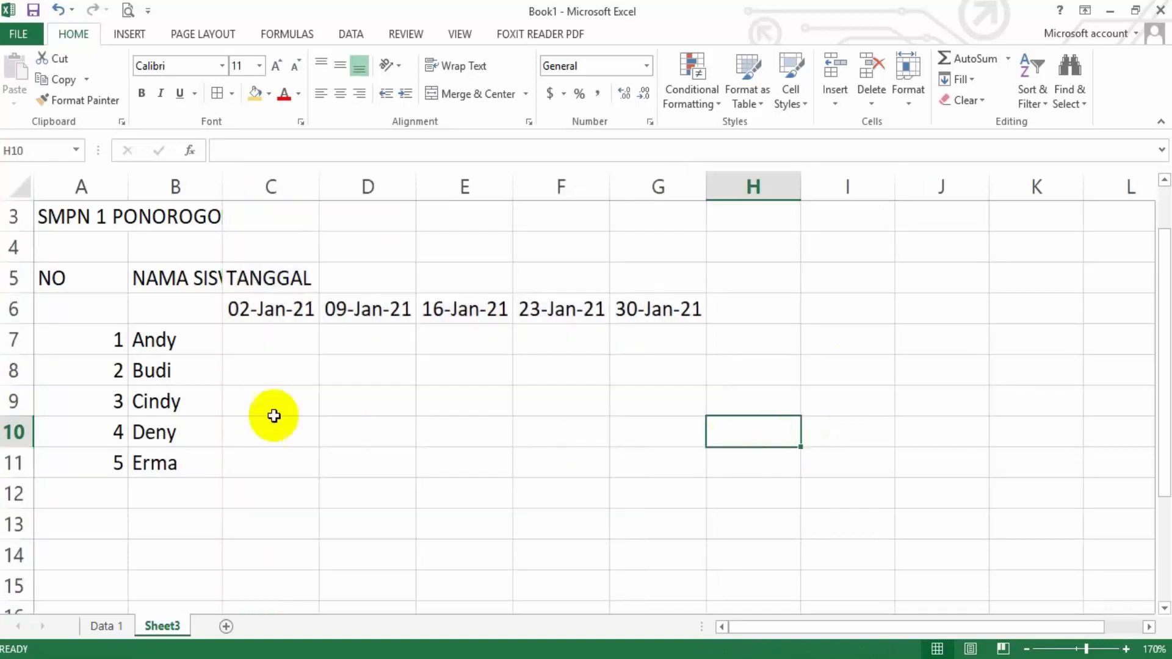
# Check the payment amounts on Data 1 and enter 2000 in C7 on Sheet3
pyautogui.click(108, 626)
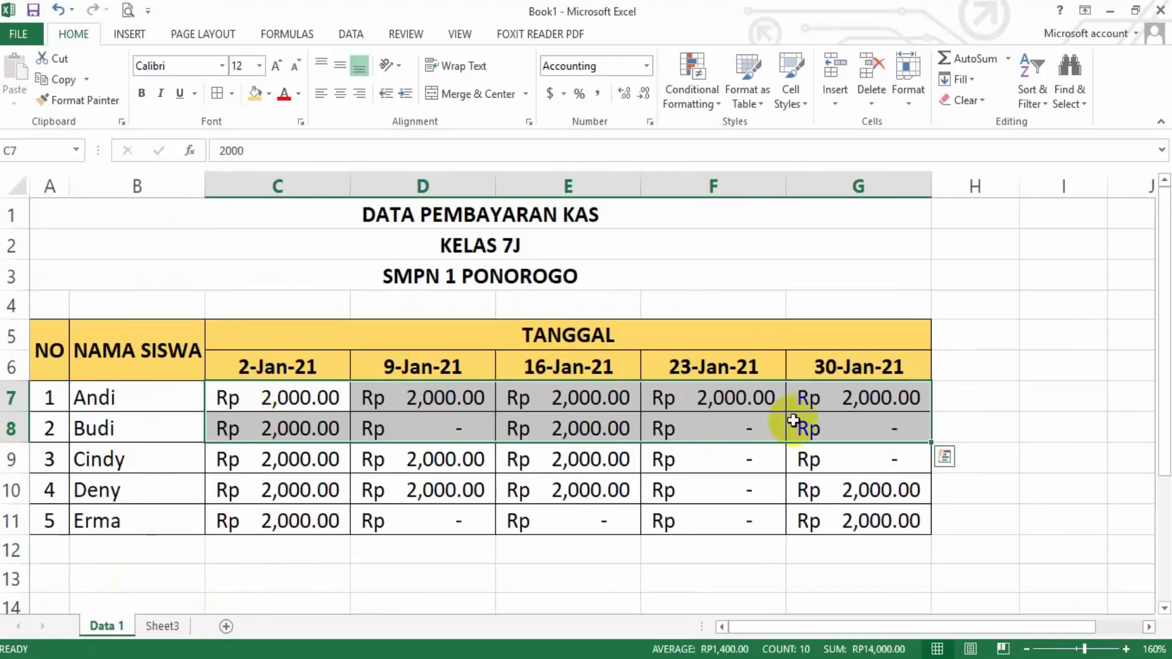
pyautogui.click(163, 625)
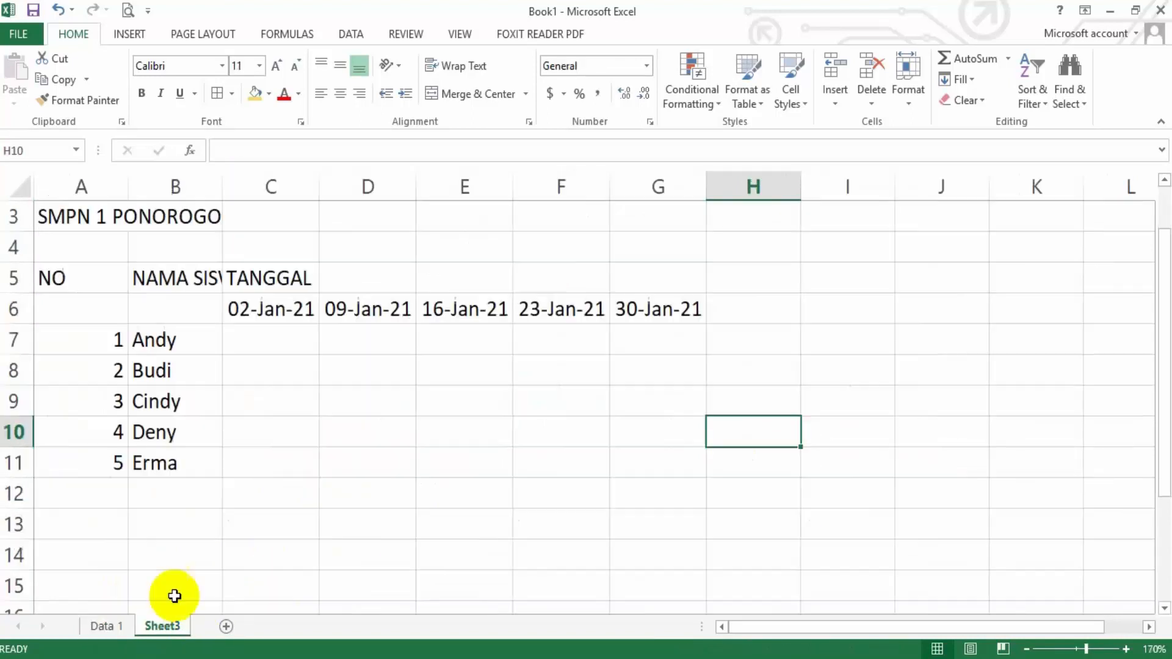
pyautogui.click(258, 331)
pyautogui.write('2000')
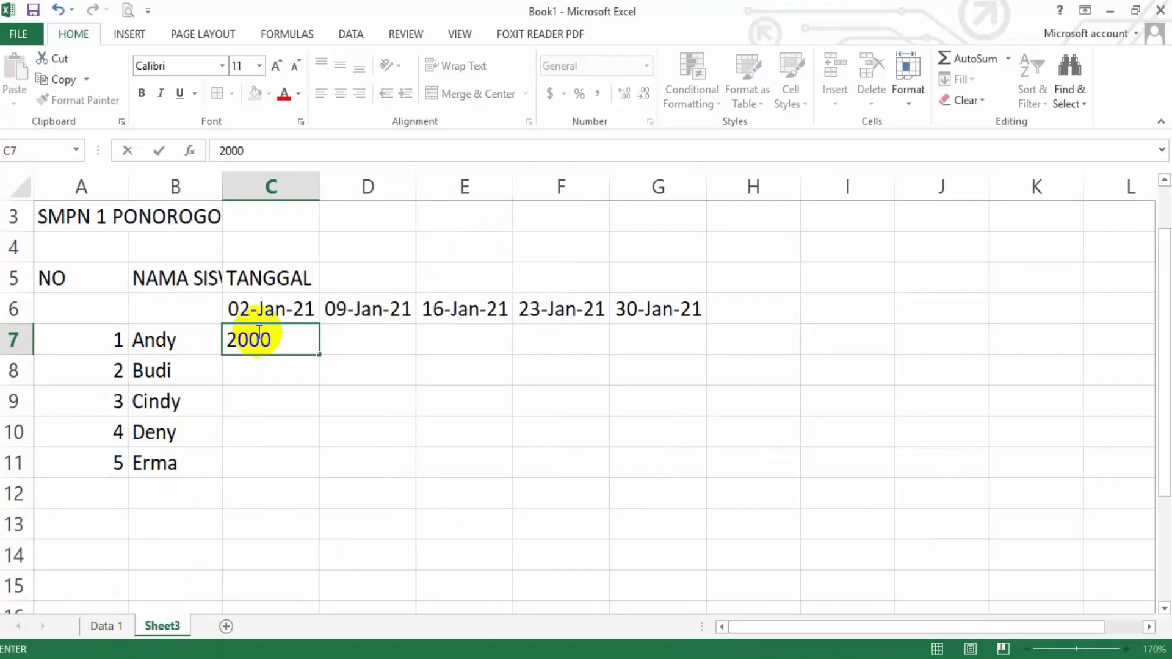
pyautogui.press('Return')
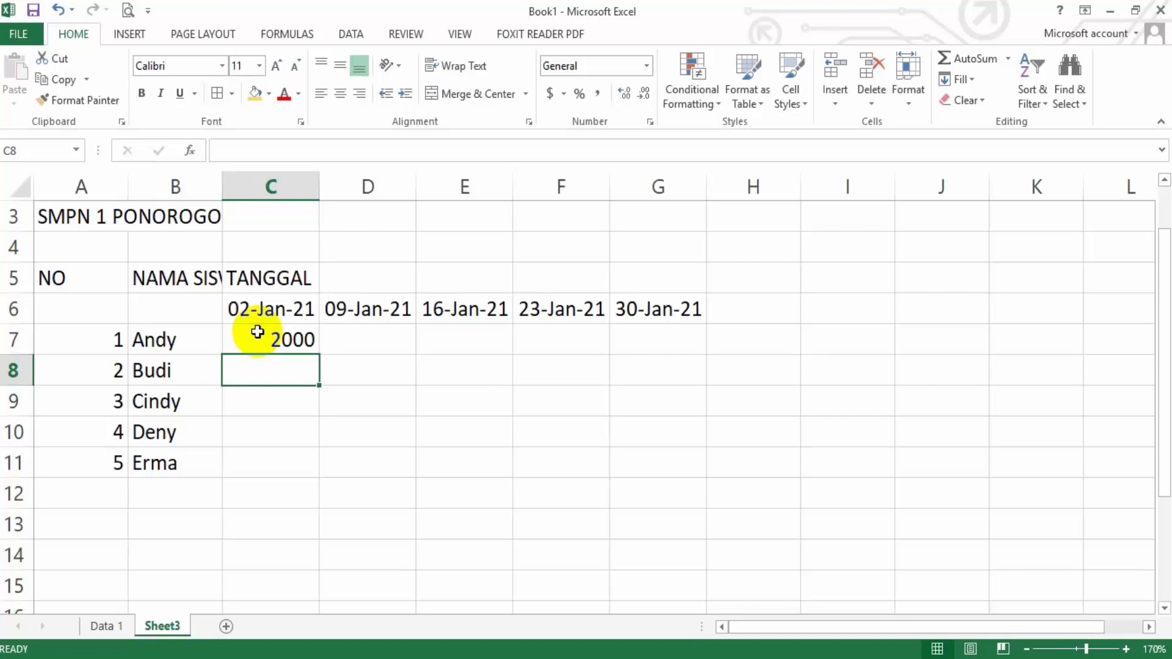
# Open the cell formatting of C7 and choose the Accounting category with the Rp Indonesian currency symbol
pyautogui.click(276, 332)
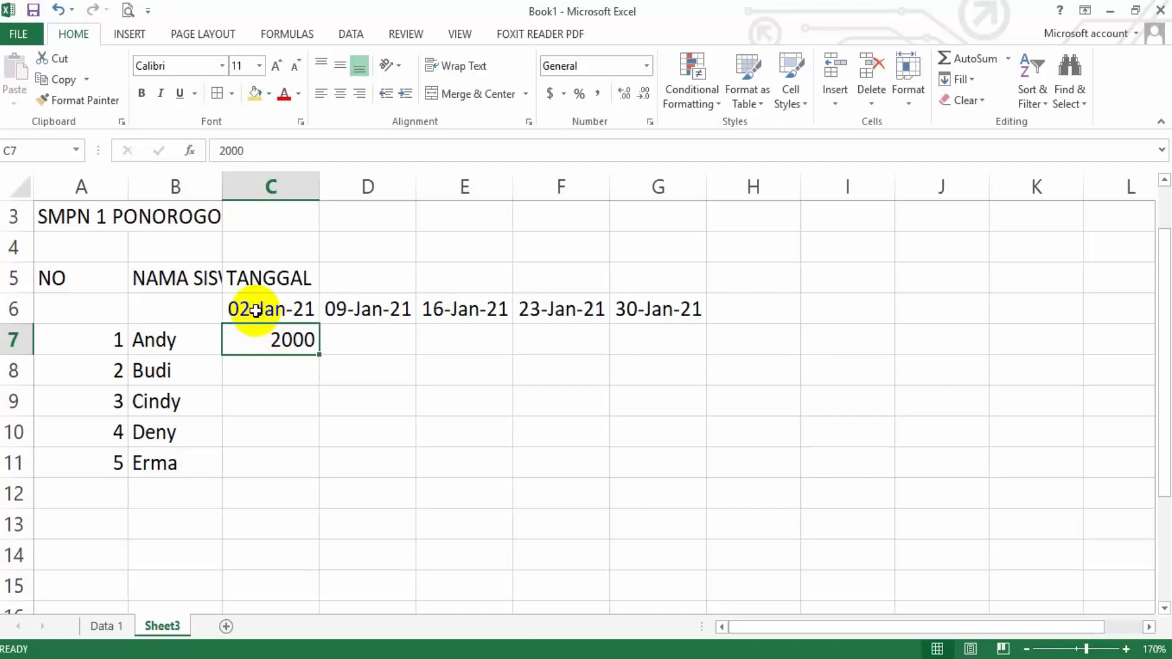
pyautogui.rightClick(278, 340)
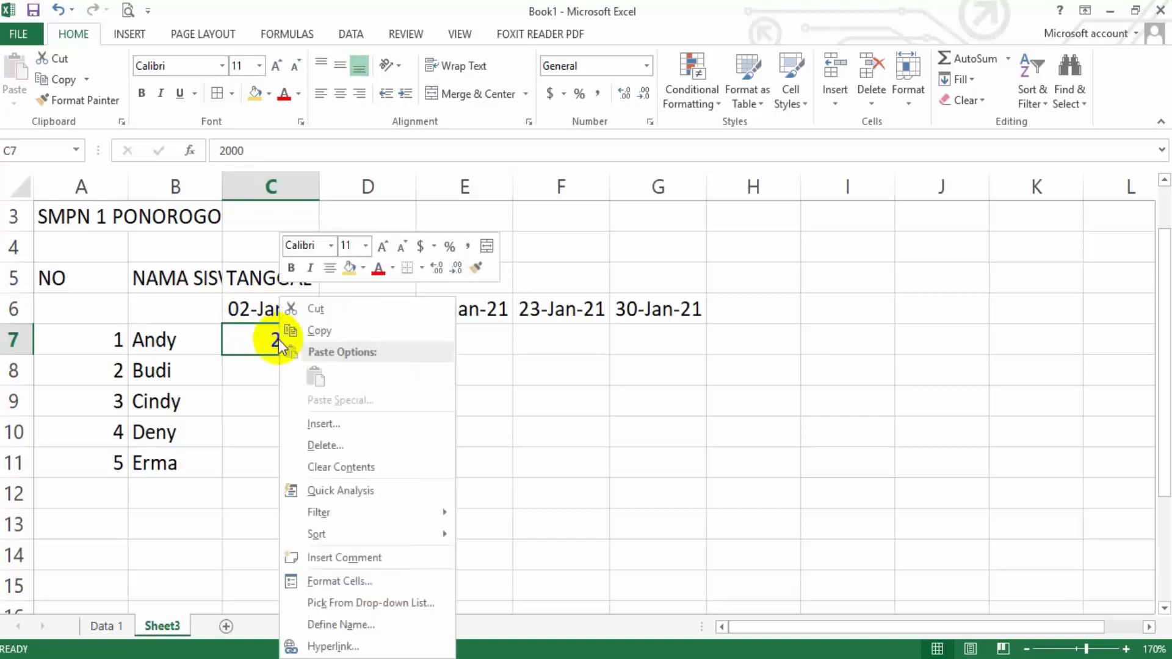
pyautogui.click(328, 578)
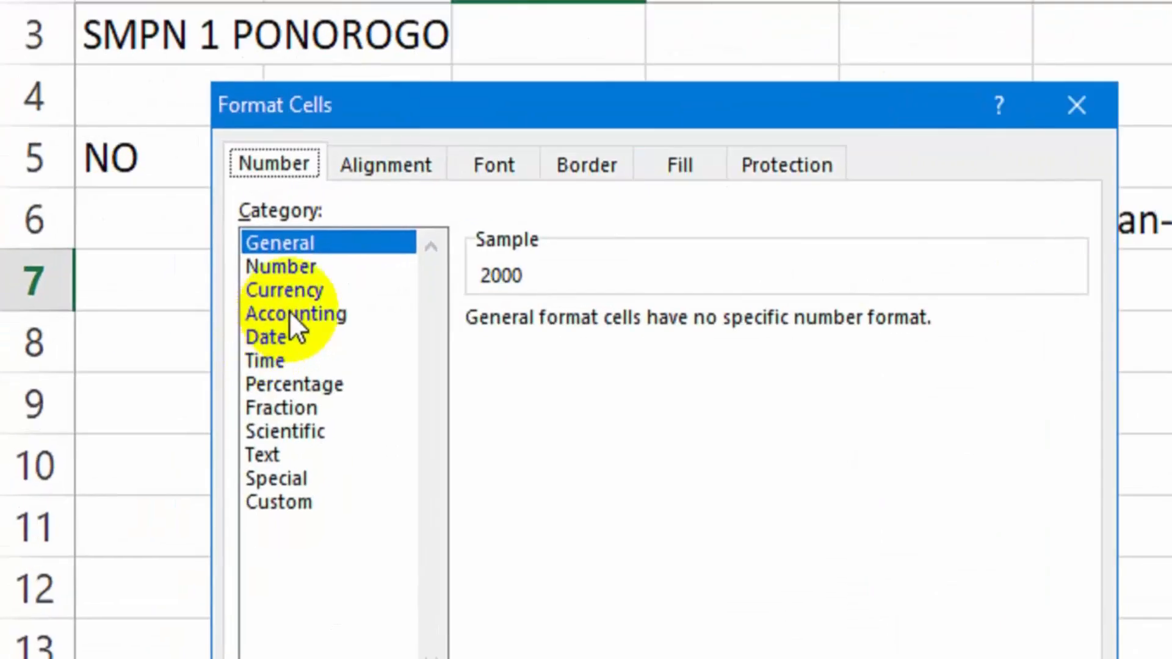
pyautogui.click(290, 314)
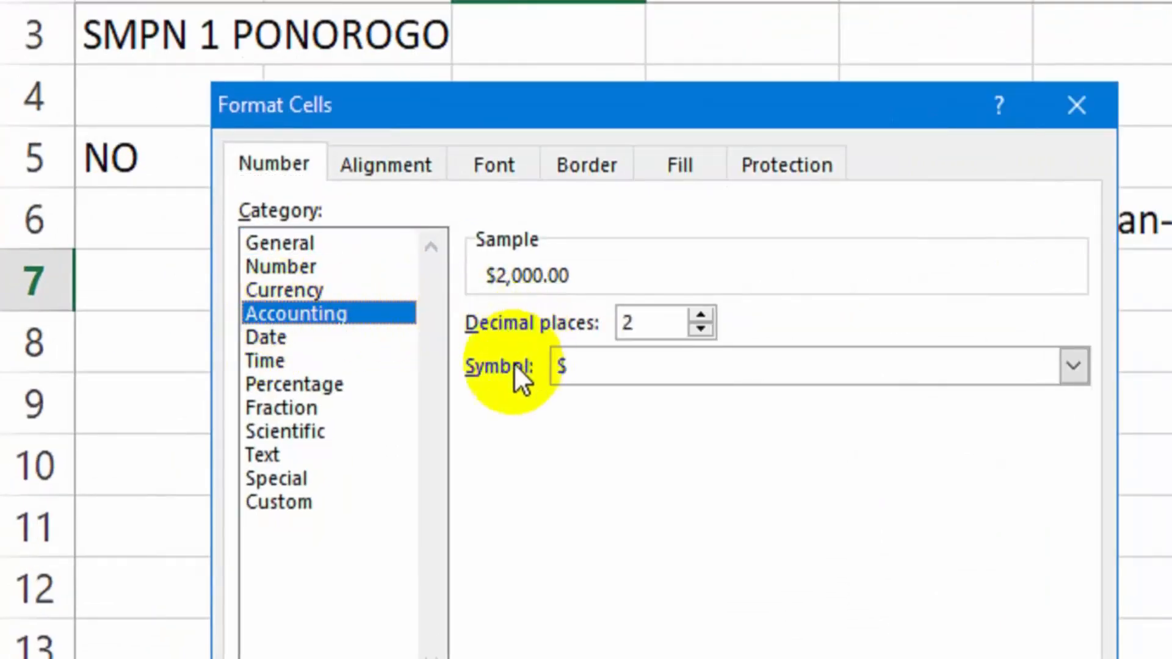
pyautogui.click(1074, 366)
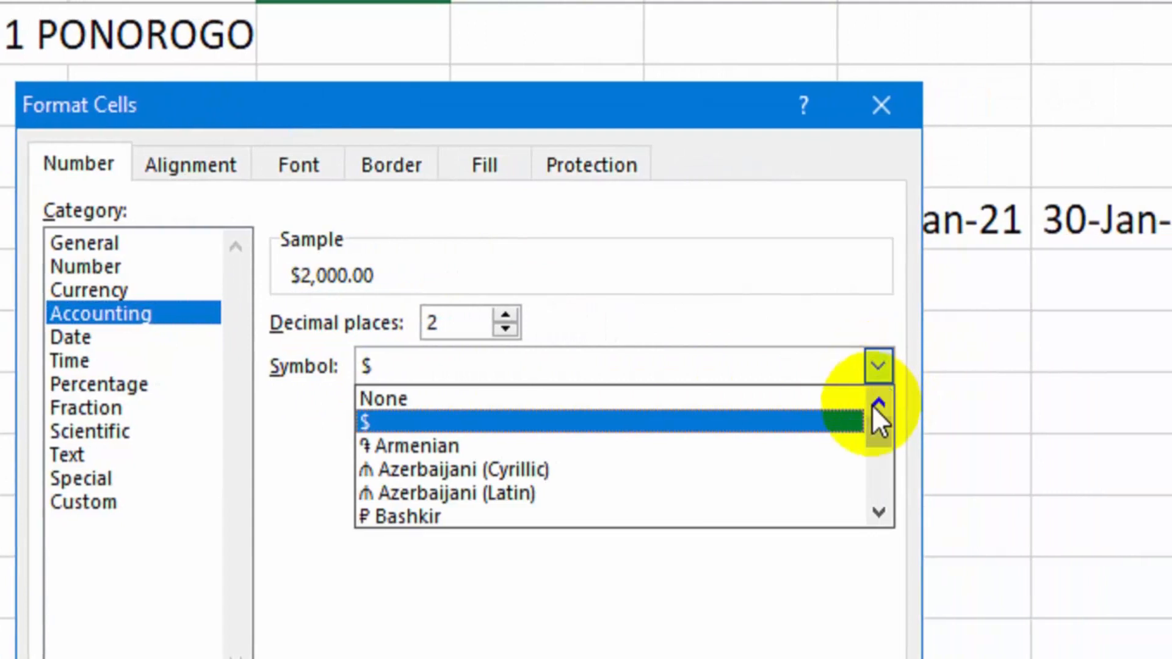
pyautogui.moveTo(880, 435); pyautogui.dragTo(878, 459)
pyautogui.click(873, 401)
pyautogui.moveTo(870, 397); pyautogui.dragTo(870, 395)
pyautogui.click(869, 395)
pyautogui.click(870, 395)
pyautogui.click(869, 396)
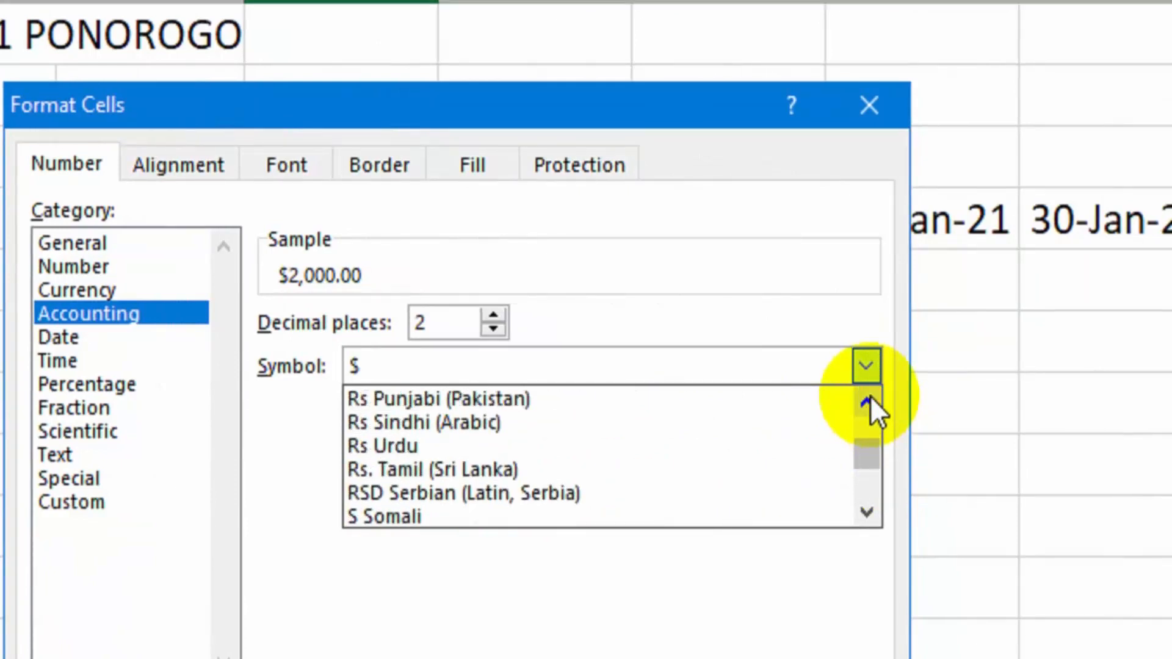
pyautogui.click(869, 396)
pyautogui.click(737, 401)
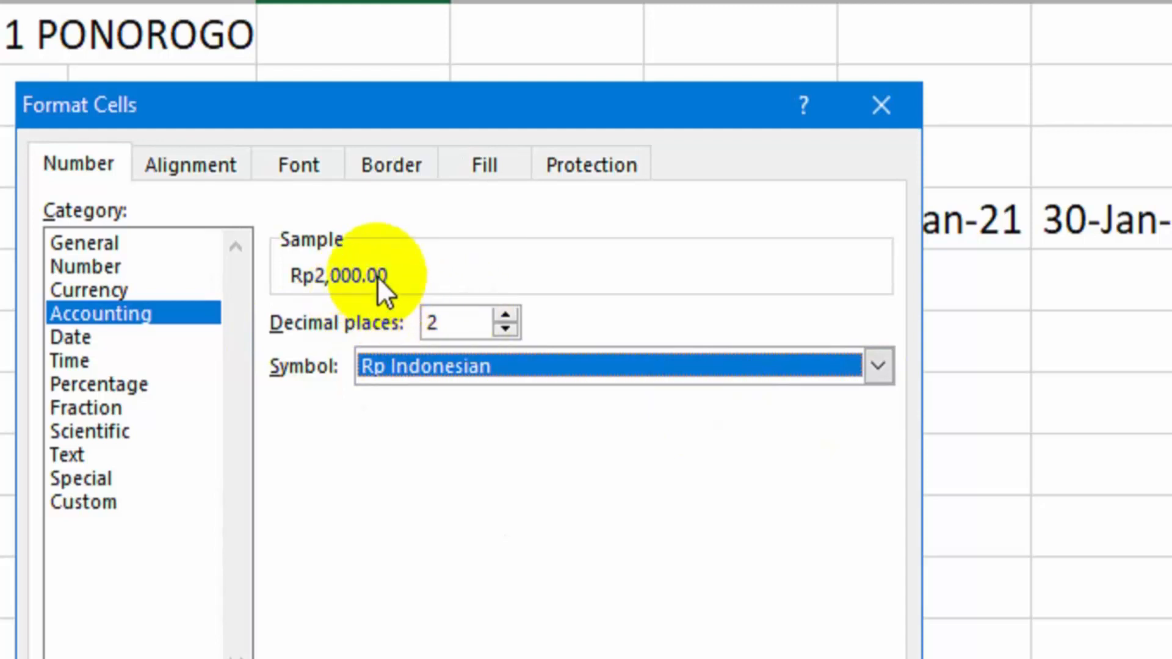
# Preview the amount with 0 decimal places, set them back to 2 and apply the accounting format to C7
pyautogui.click(503, 329)
pyautogui.click(504, 329)
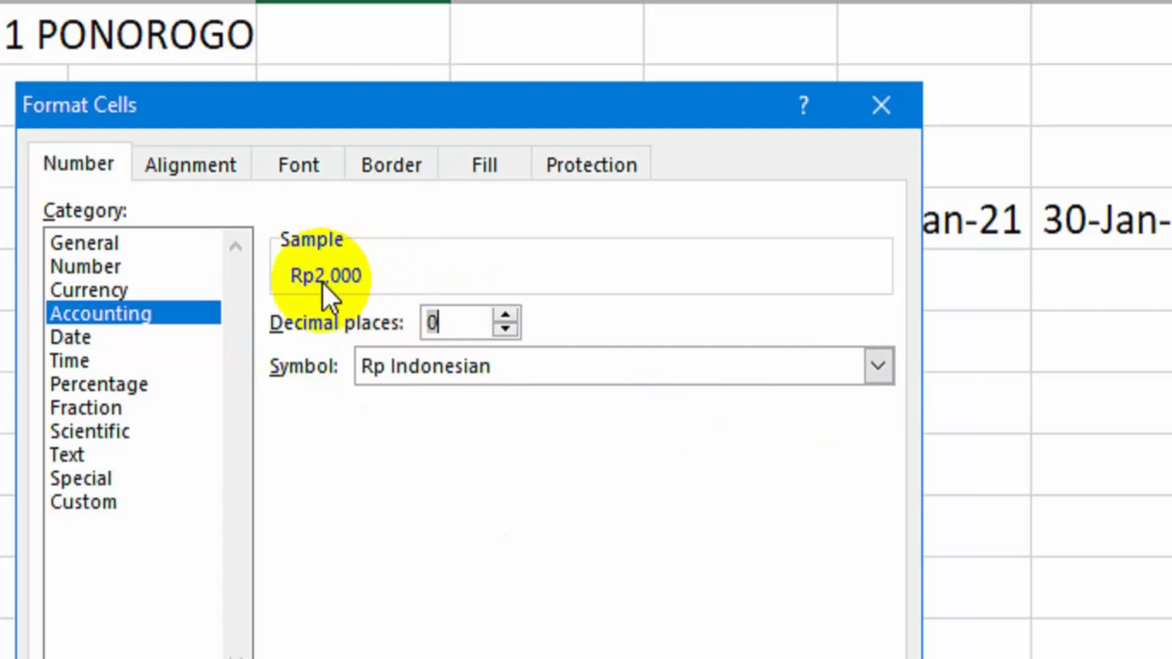
pyautogui.click(507, 316)
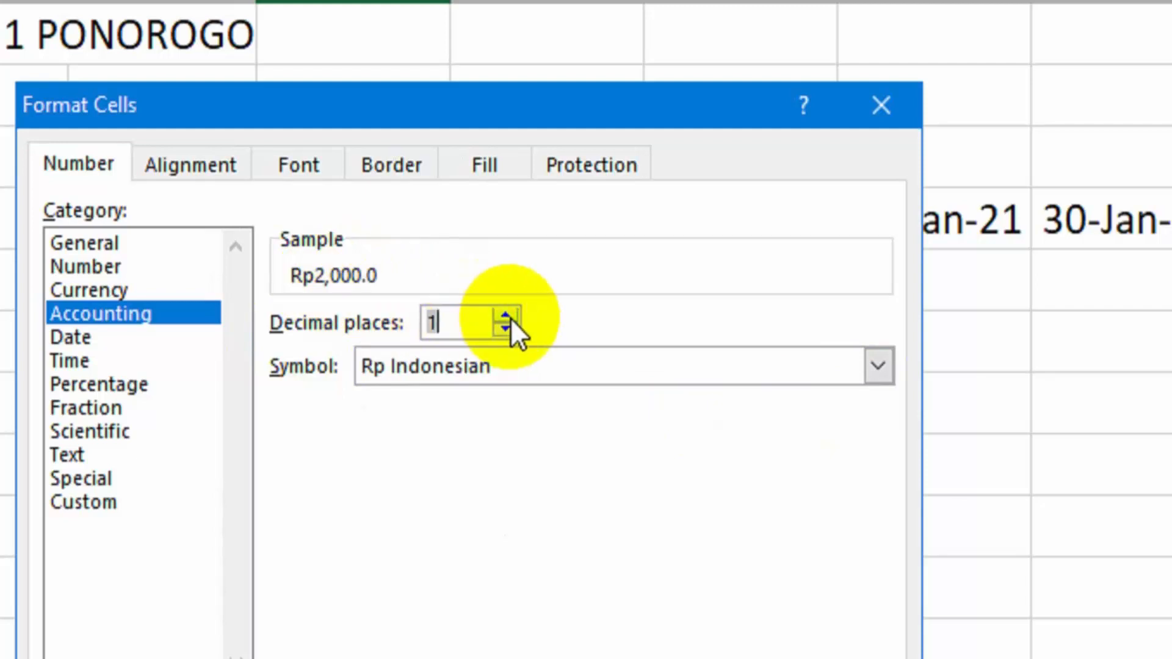
pyautogui.click(509, 317)
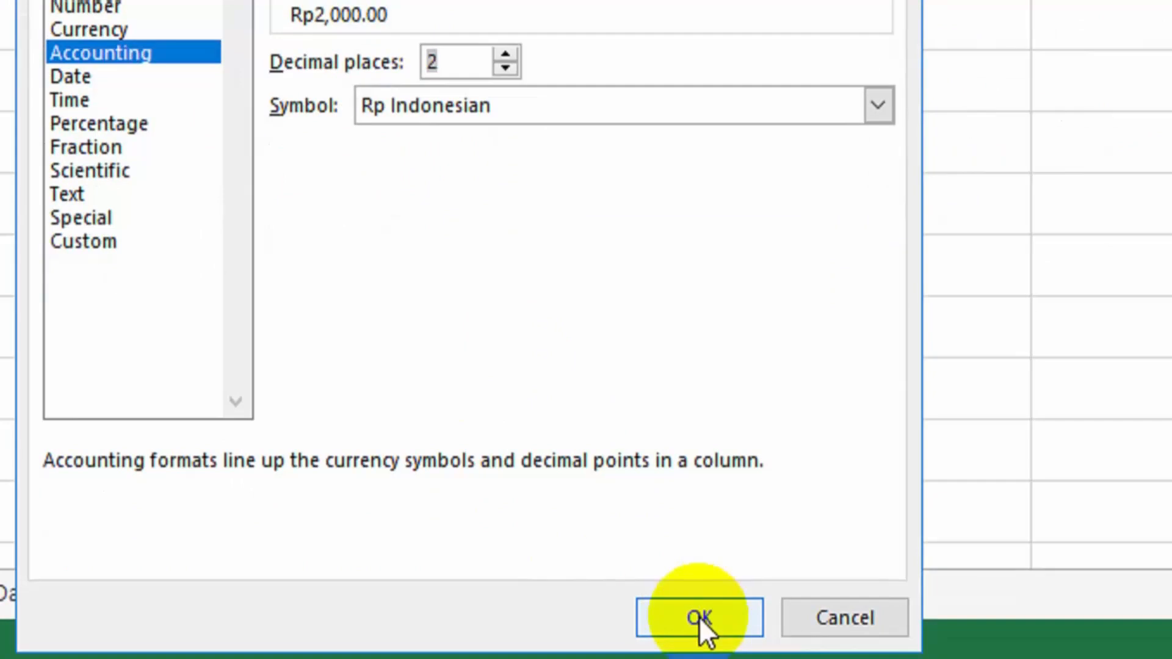
pyautogui.click(698, 617)
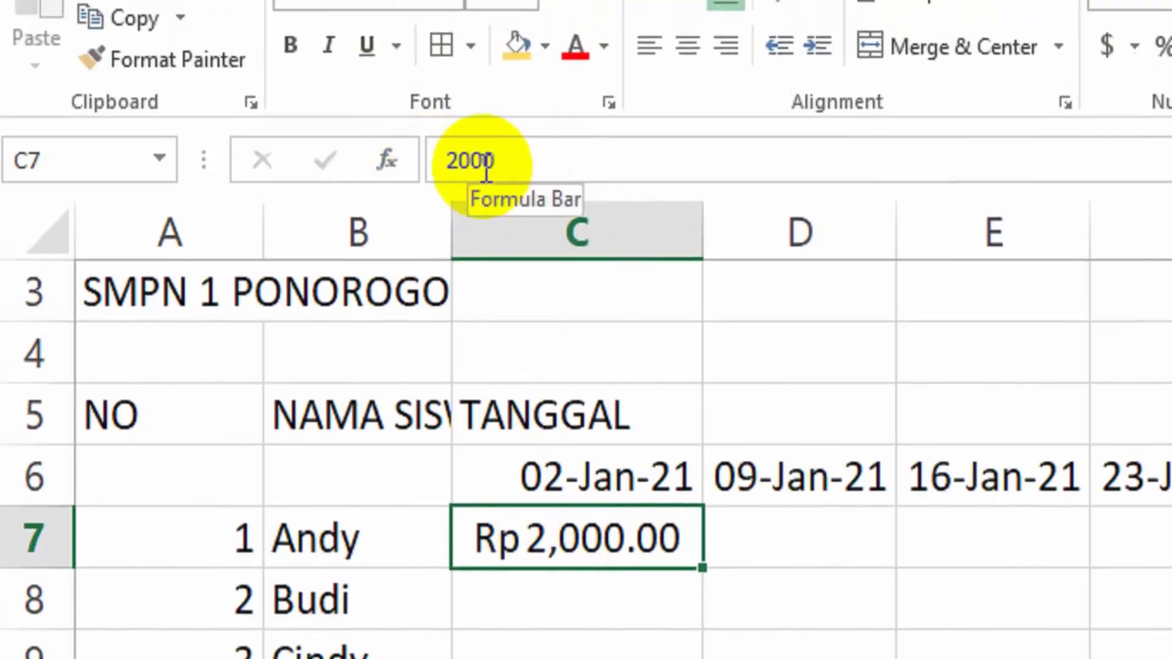
# Enter the amount in E7 manually as the text Rp 2,000.00, including the currency symbol and separators
pyautogui.click(959, 550)
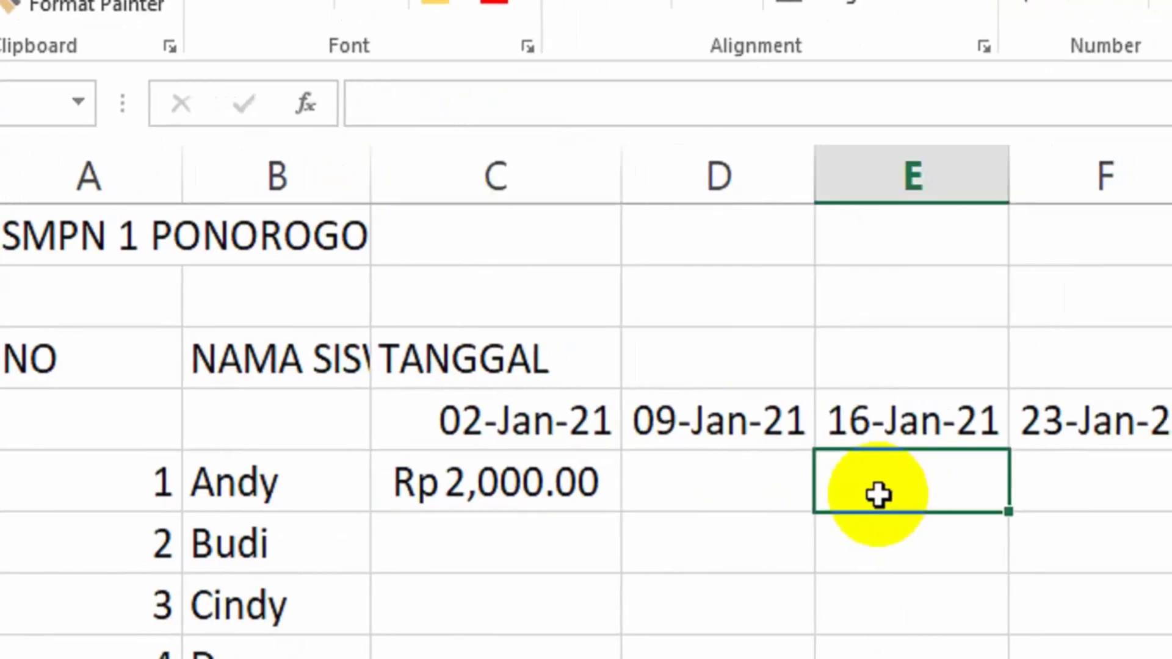
pyautogui.doubleClick(878, 496)
pyautogui.write('Rp')
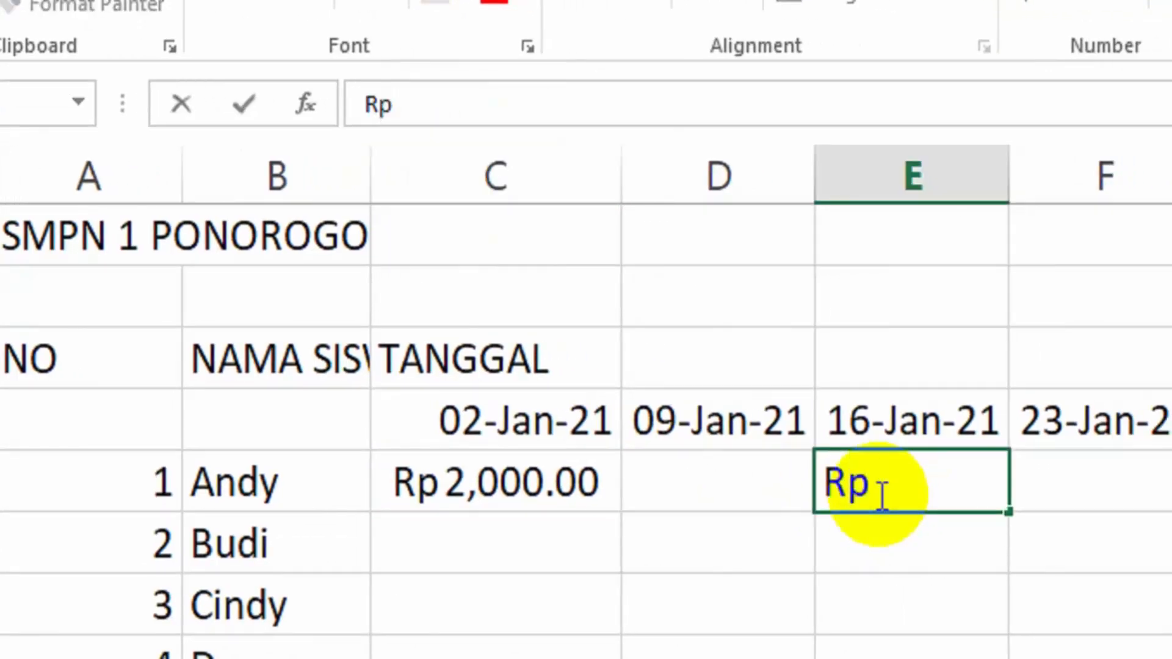
pyautogui.write(' 2,00')
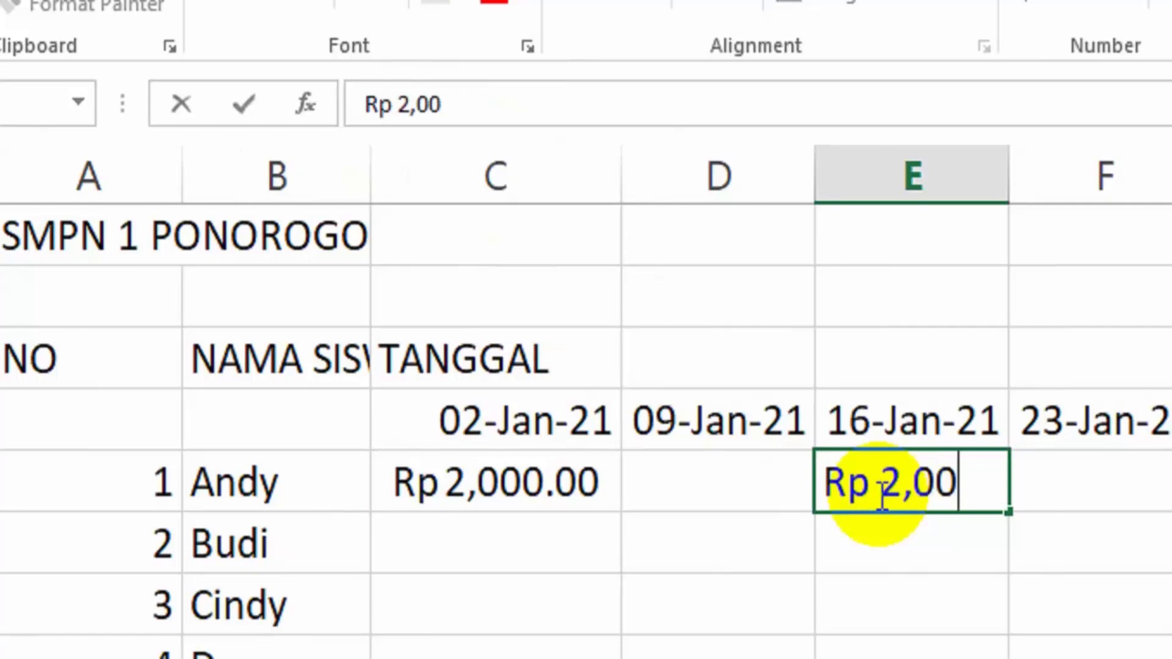
pyautogui.write('0.00')
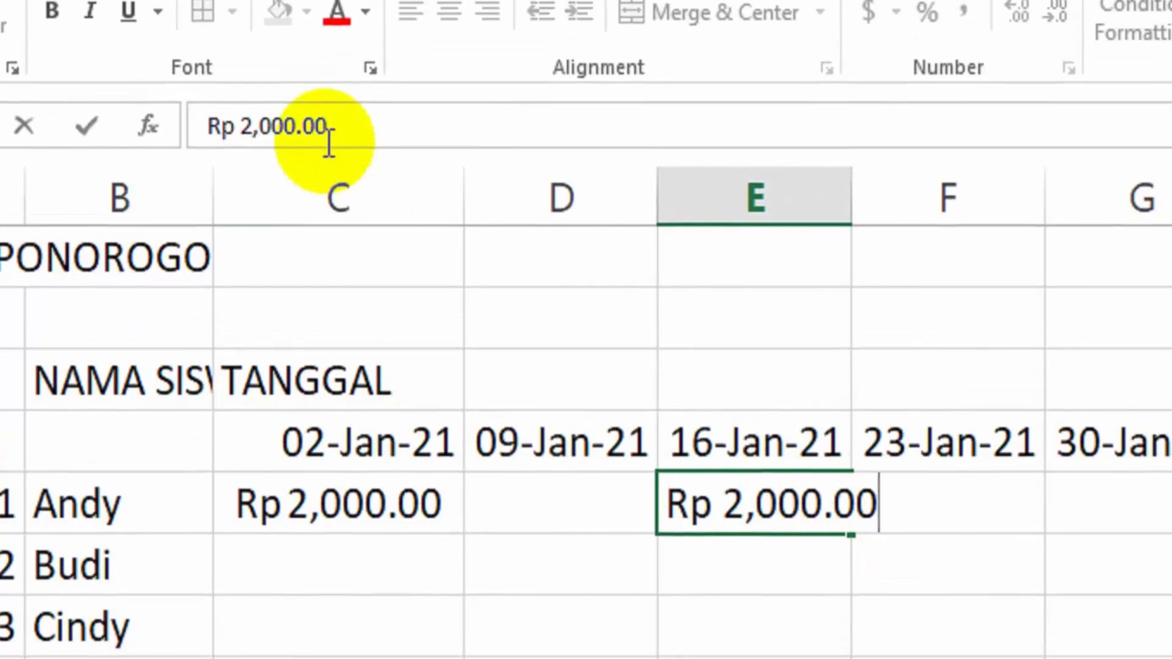
# Compare the stored contents of the formatted amount in C7 with the manually written amount in E7
pyautogui.click(342, 504)
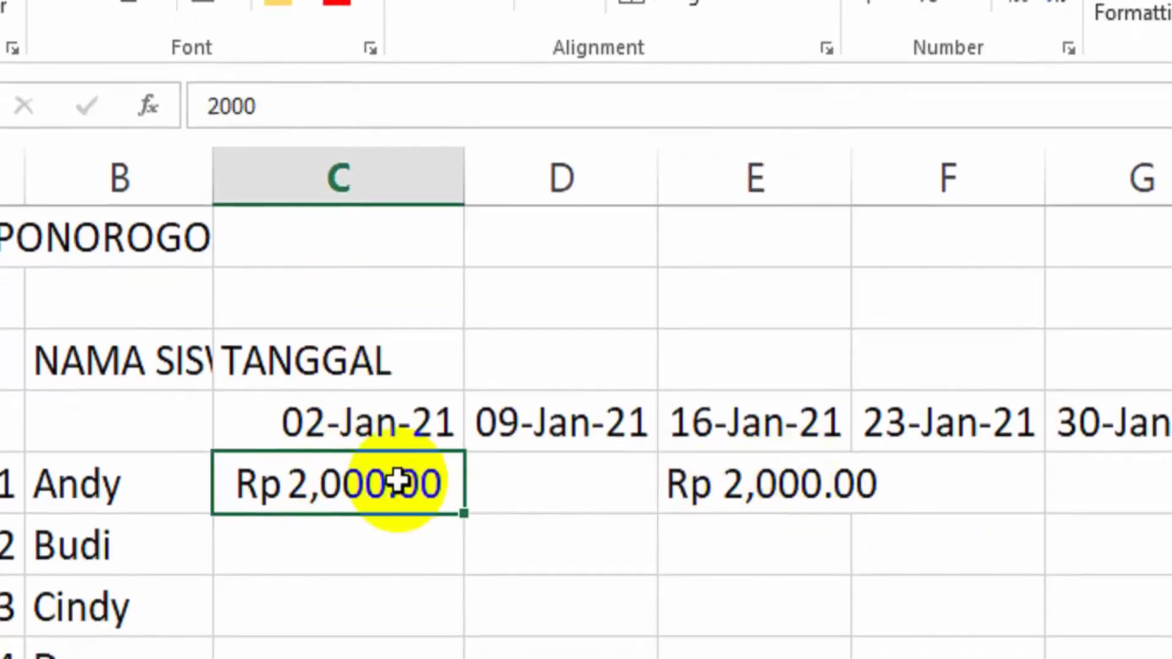
pyautogui.click(796, 484)
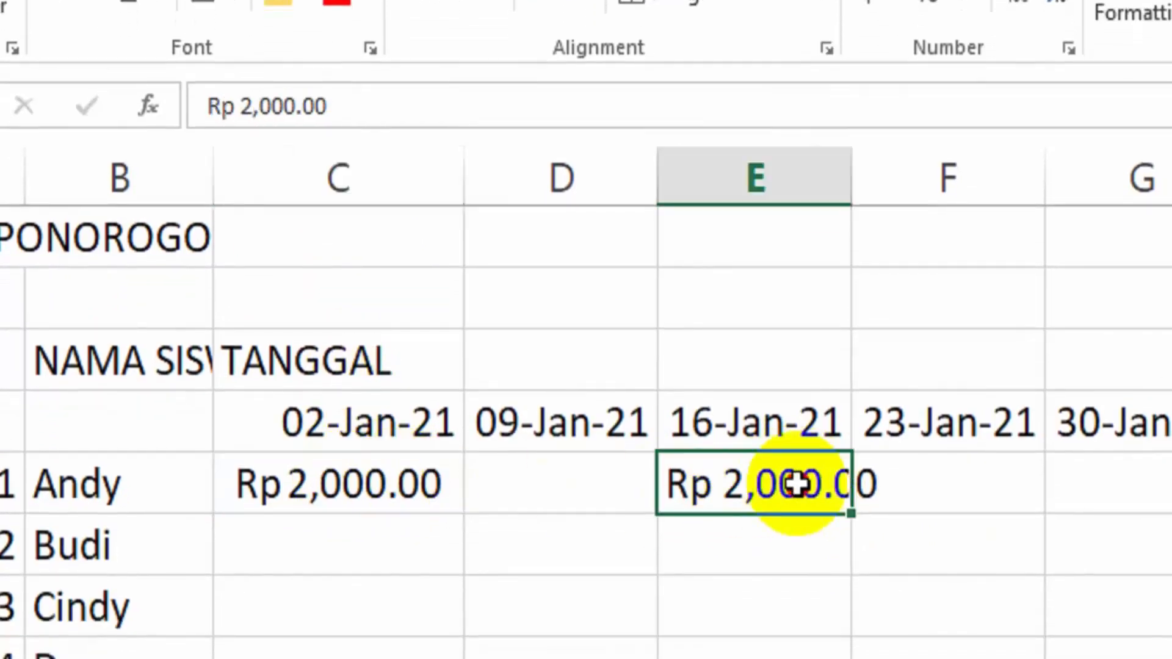
pyautogui.click(408, 486)
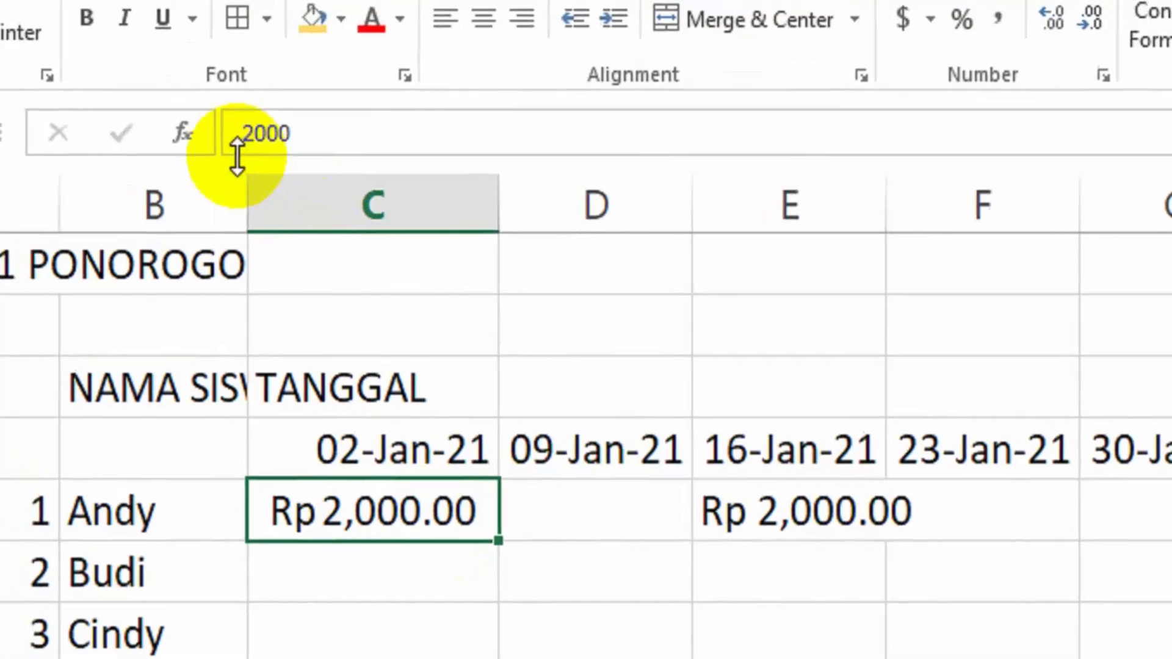
pyautogui.click(773, 502)
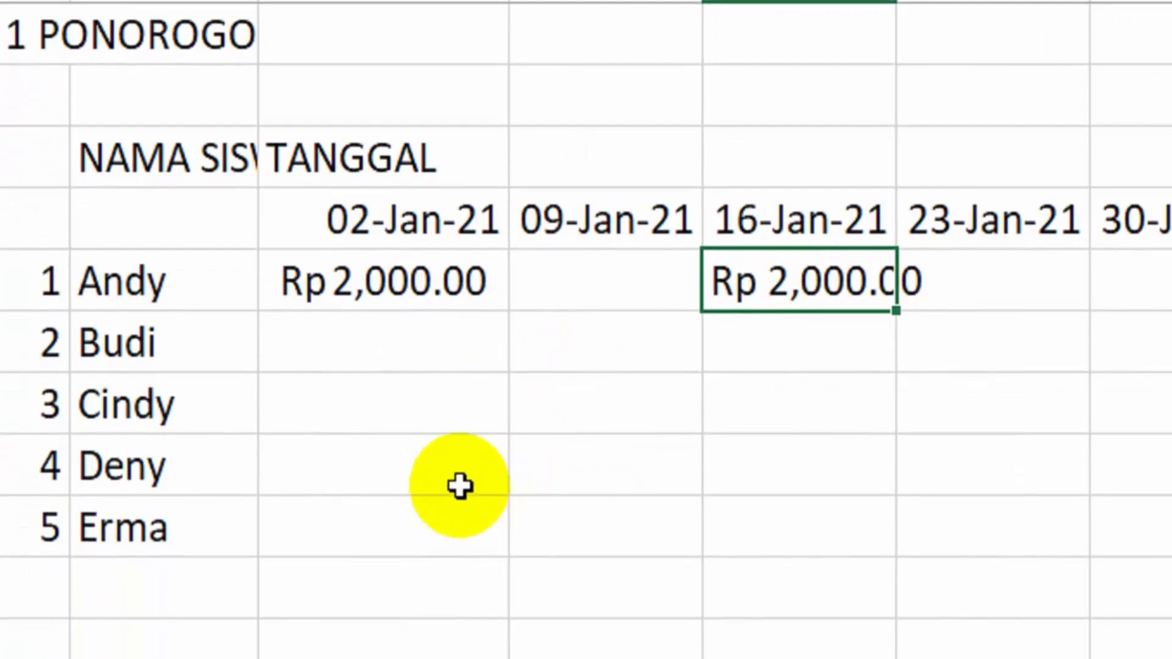
# Enter 4000 in C8 and add the two amounts with the formula =C7+C8 in C9
pyautogui.click(438, 332)
pyautogui.write('4000')
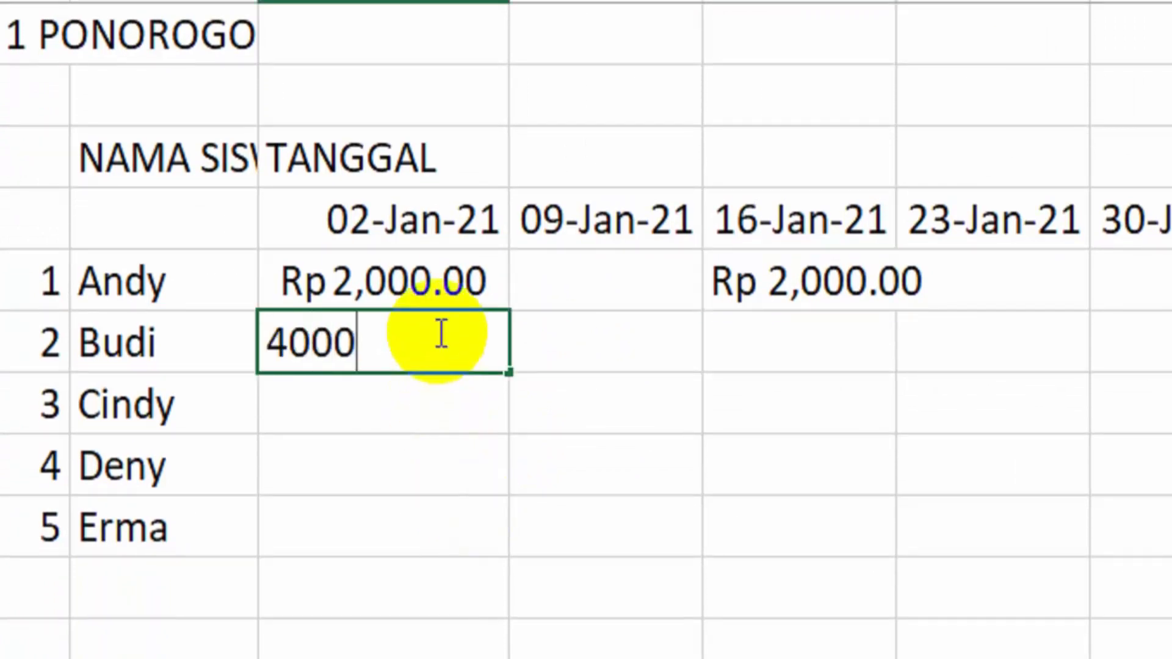
pyautogui.press('Return')
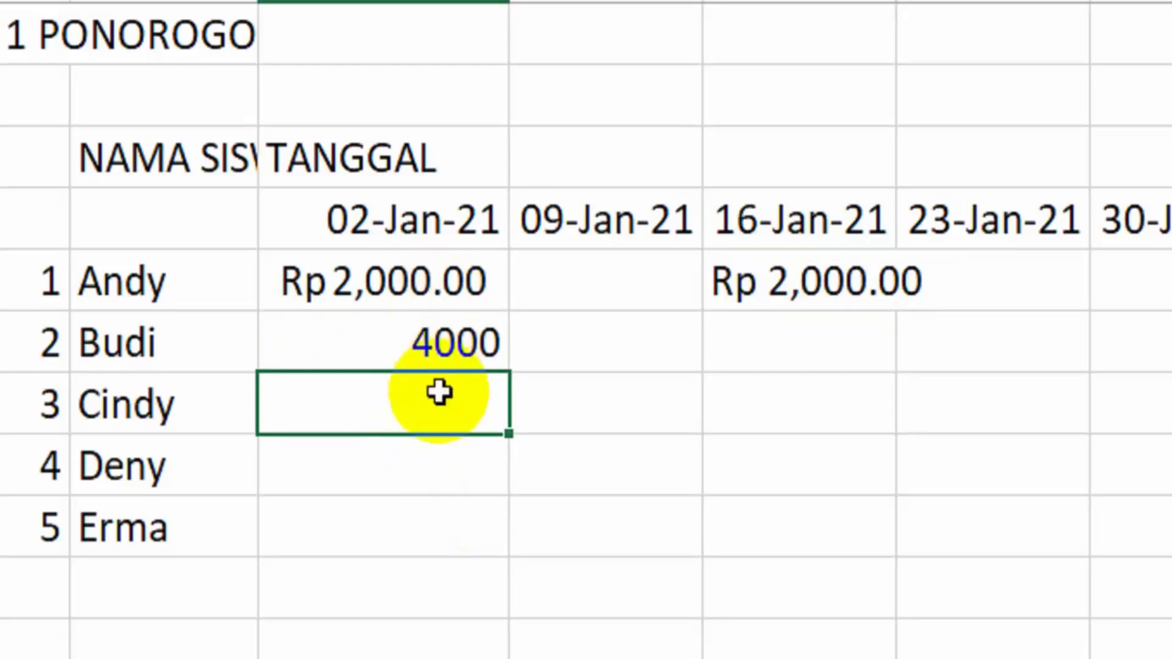
pyautogui.write('=')
pyautogui.click(451, 287)
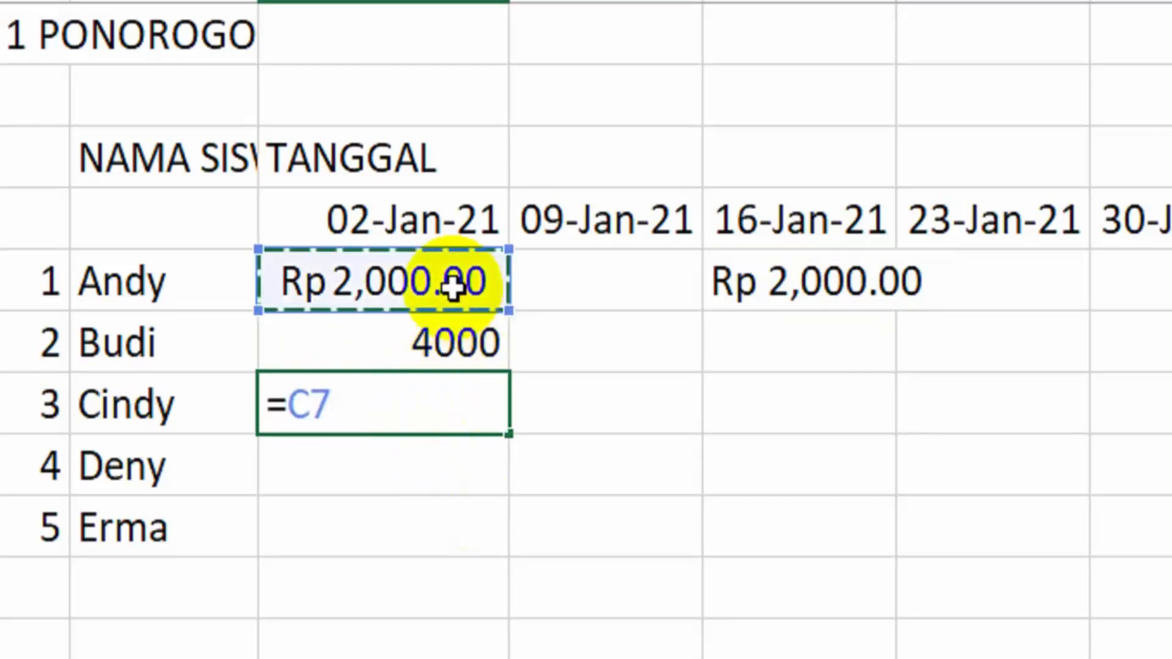
pyautogui.write('+')
pyautogui.click(396, 339)
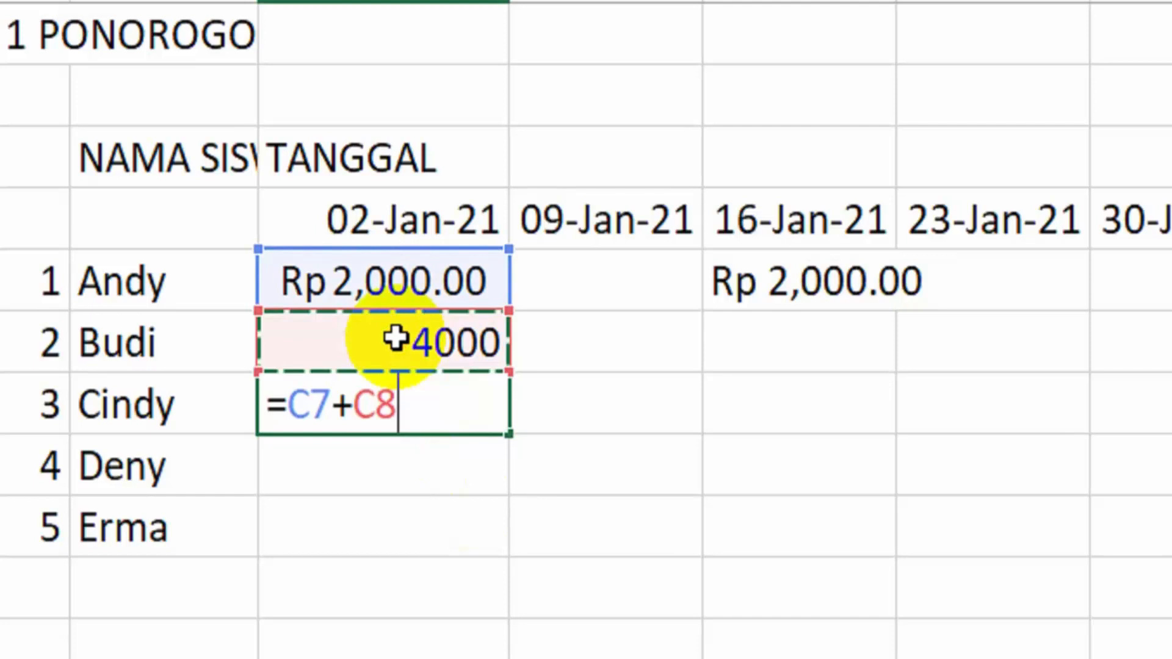
pyautogui.press('Return')
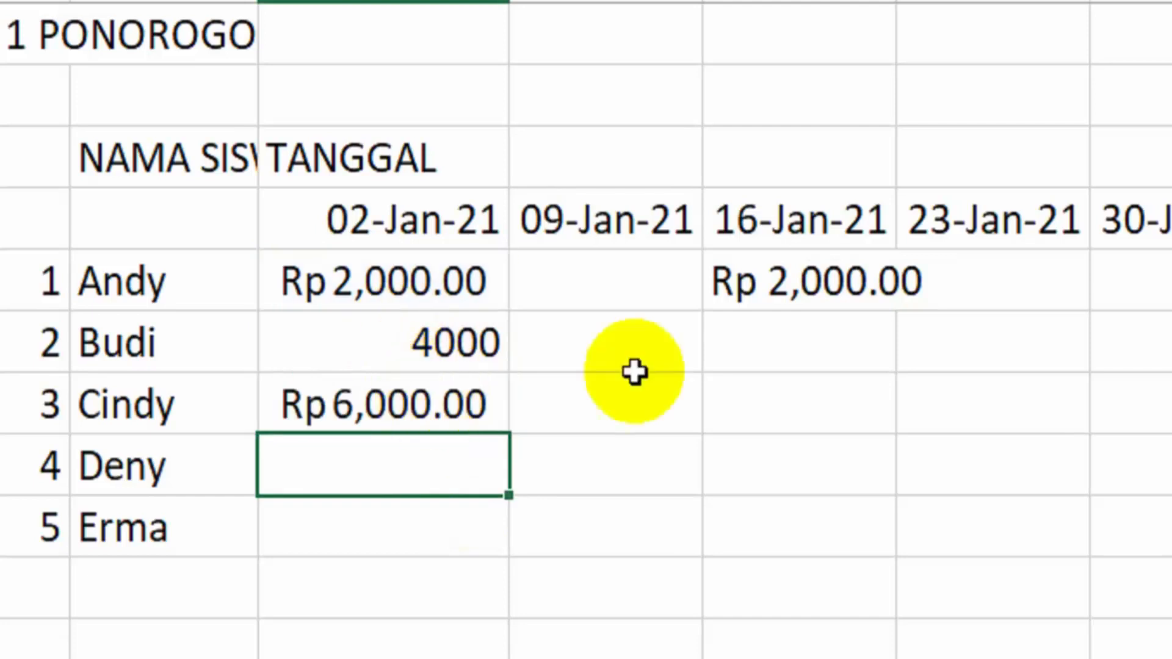
# Enter 4000 in E8 and try adding it to the manually written amount with the formula =E7+E8 in E9
pyautogui.click(811, 339)
pyautogui.write('4000')
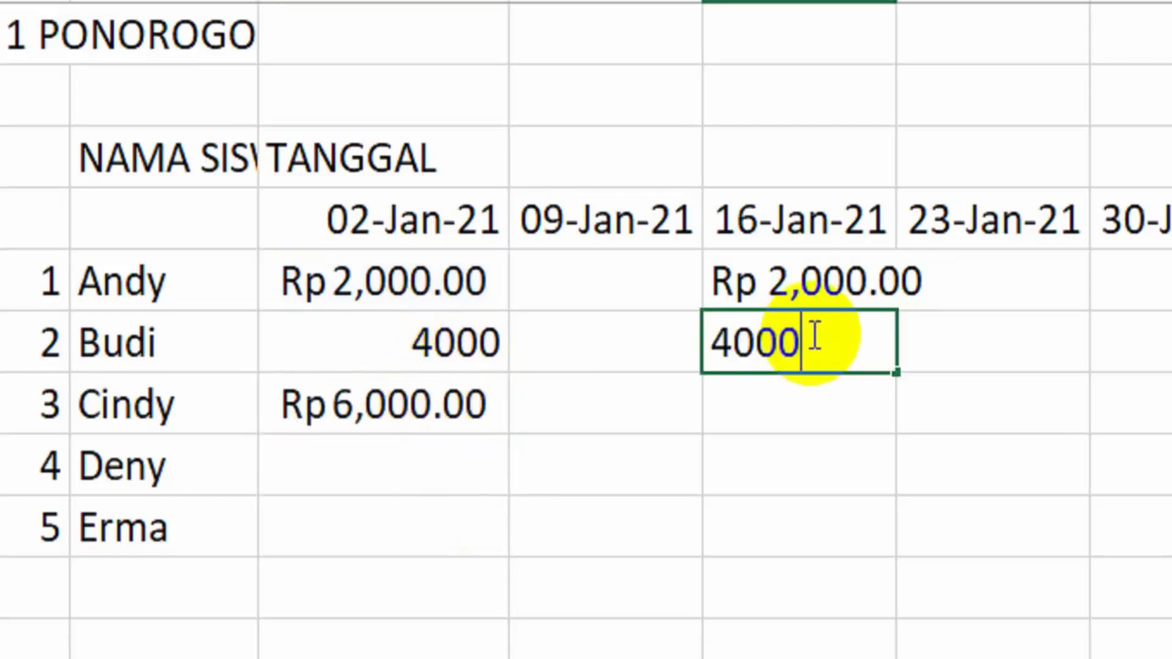
pyautogui.press('Return')
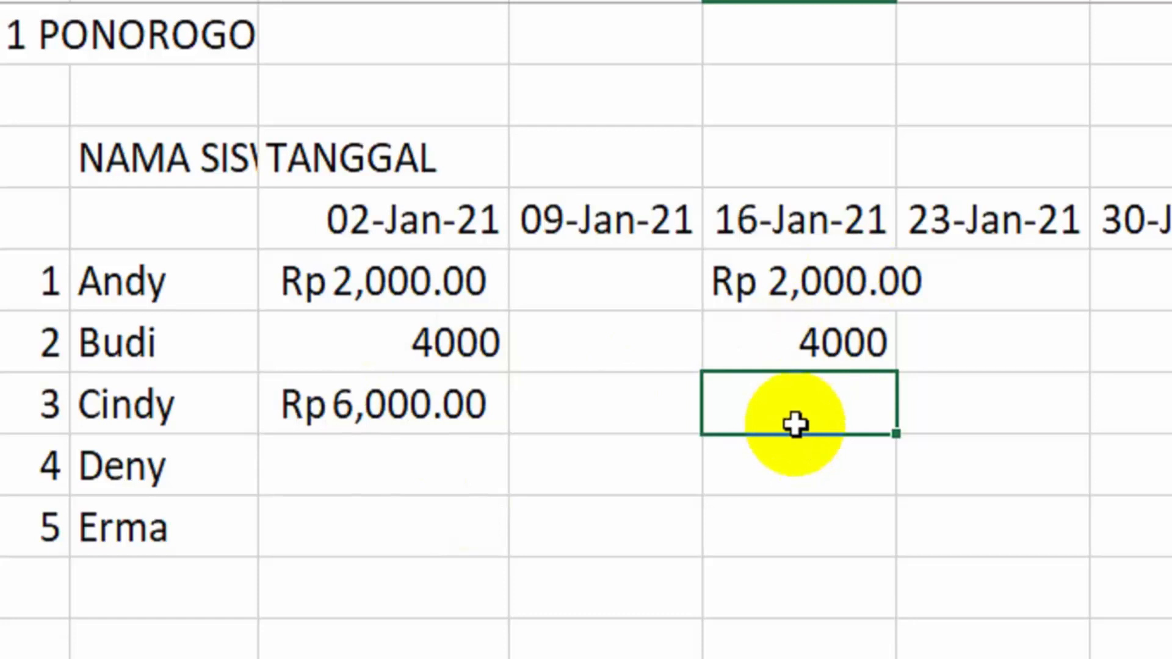
pyautogui.write('=')
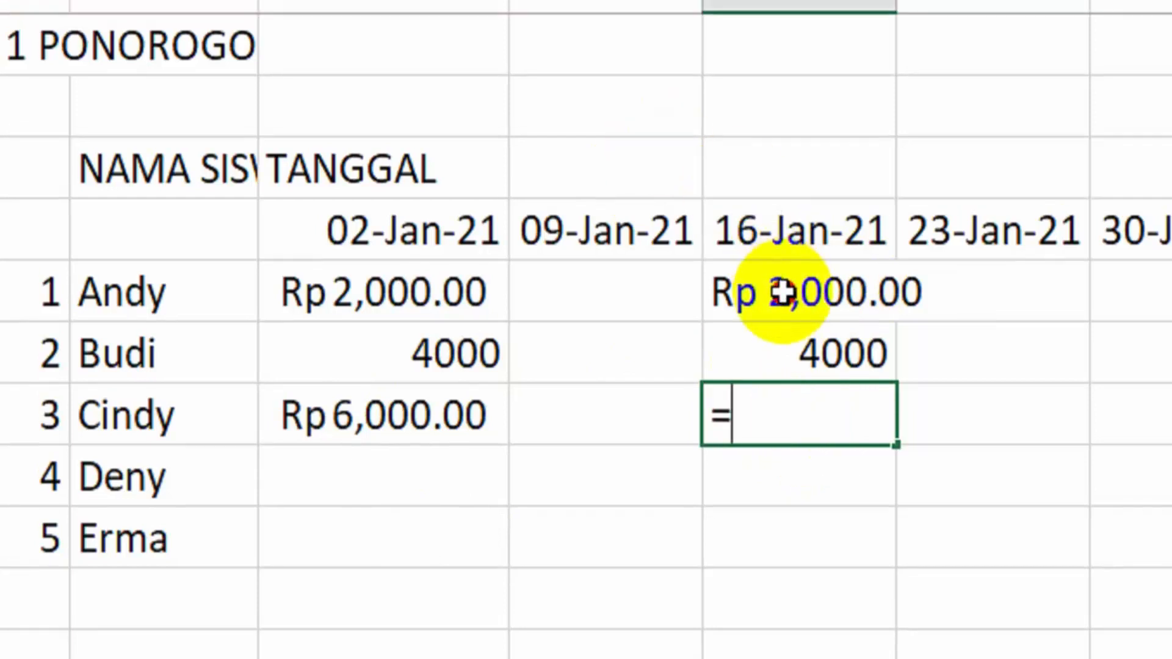
pyautogui.click(774, 271)
pyautogui.write('+')
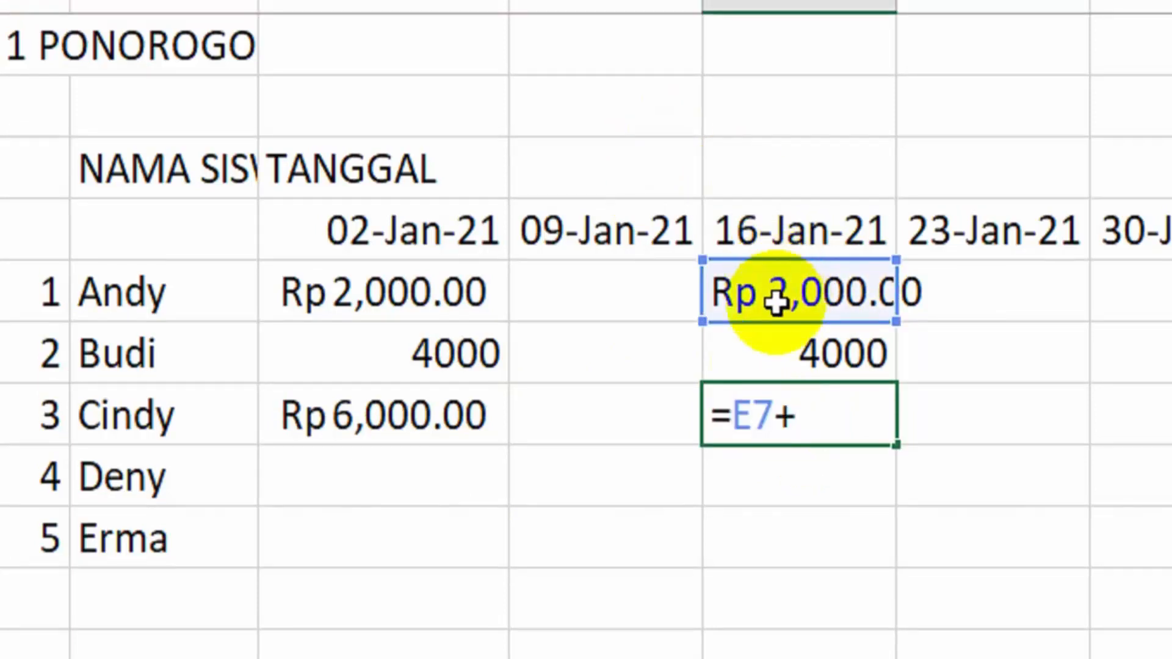
pyautogui.click(774, 345)
pyautogui.press('Return')
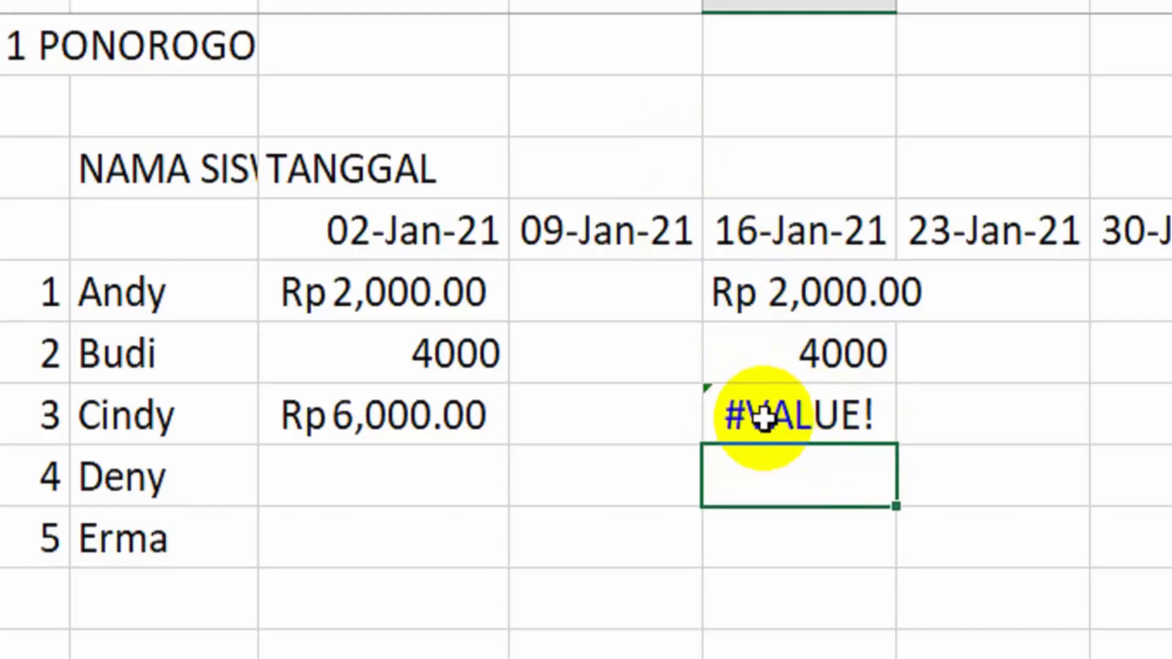
# Check the stored contents of E7 and C7, and clear the trial entries from D7:E9 and C8:C9
pyautogui.click(852, 298)
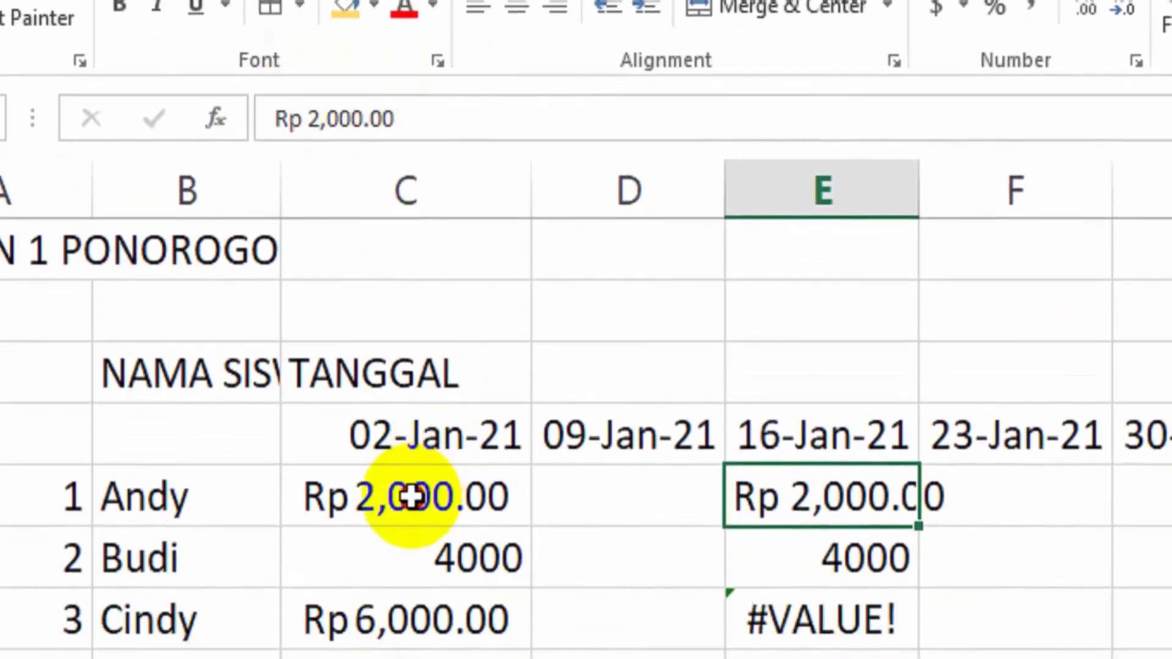
pyautogui.click(410, 498)
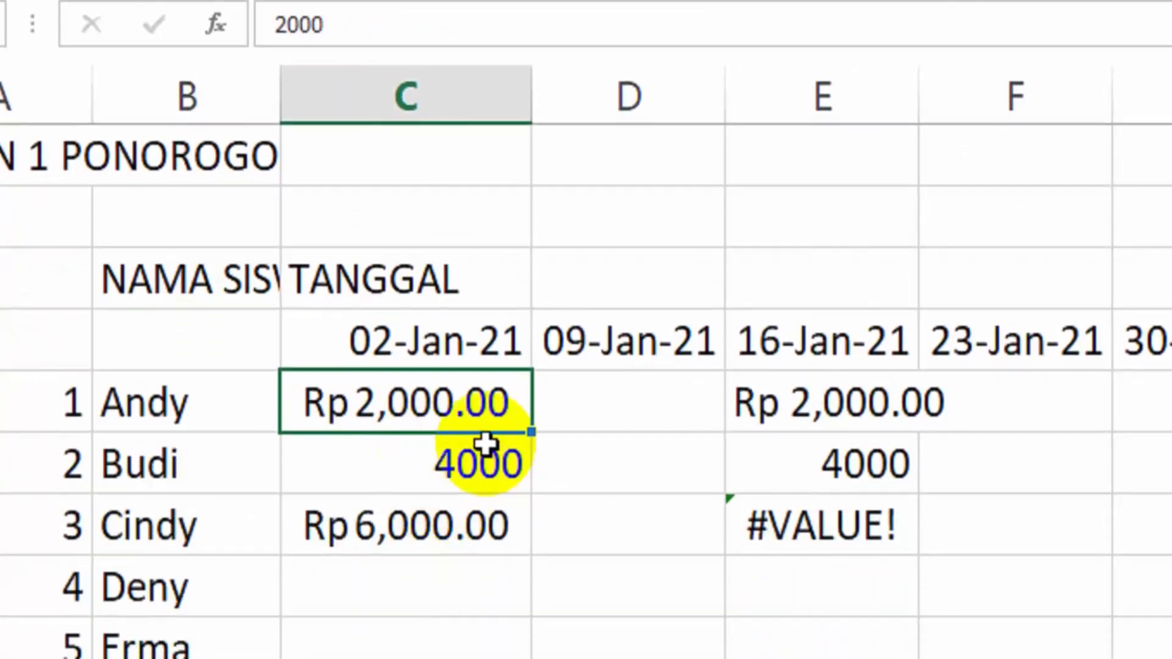
pyautogui.moveTo(628, 405); pyautogui.dragTo(863, 521)
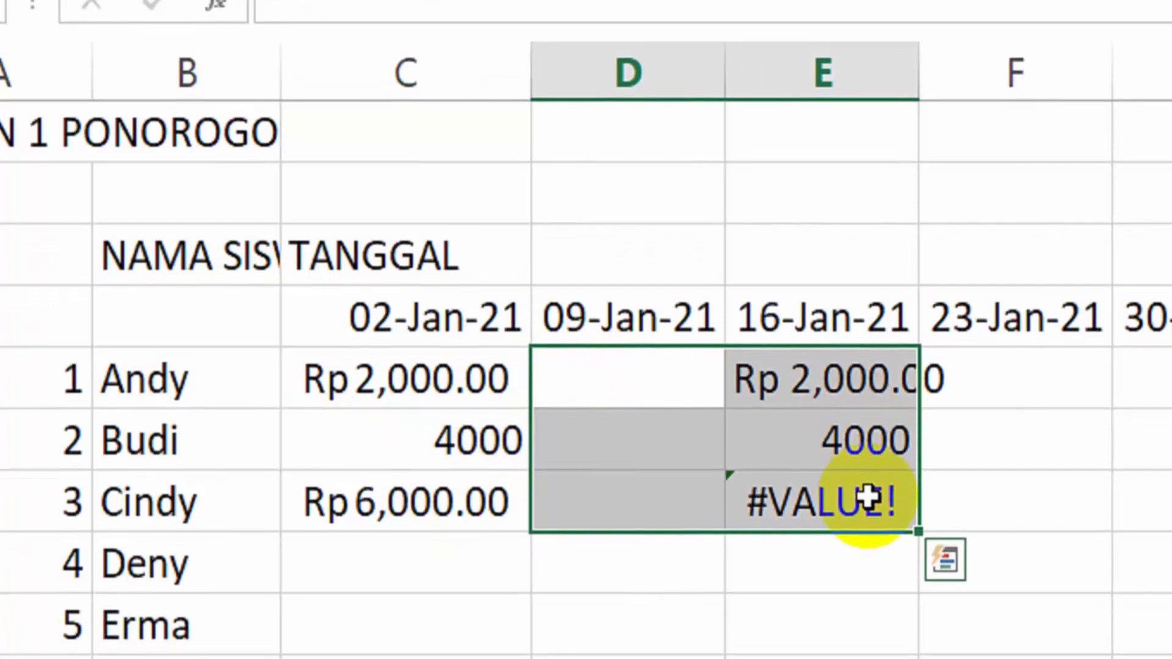
pyautogui.press('Delete')
pyautogui.moveTo(479, 461); pyautogui.dragTo(456, 496)
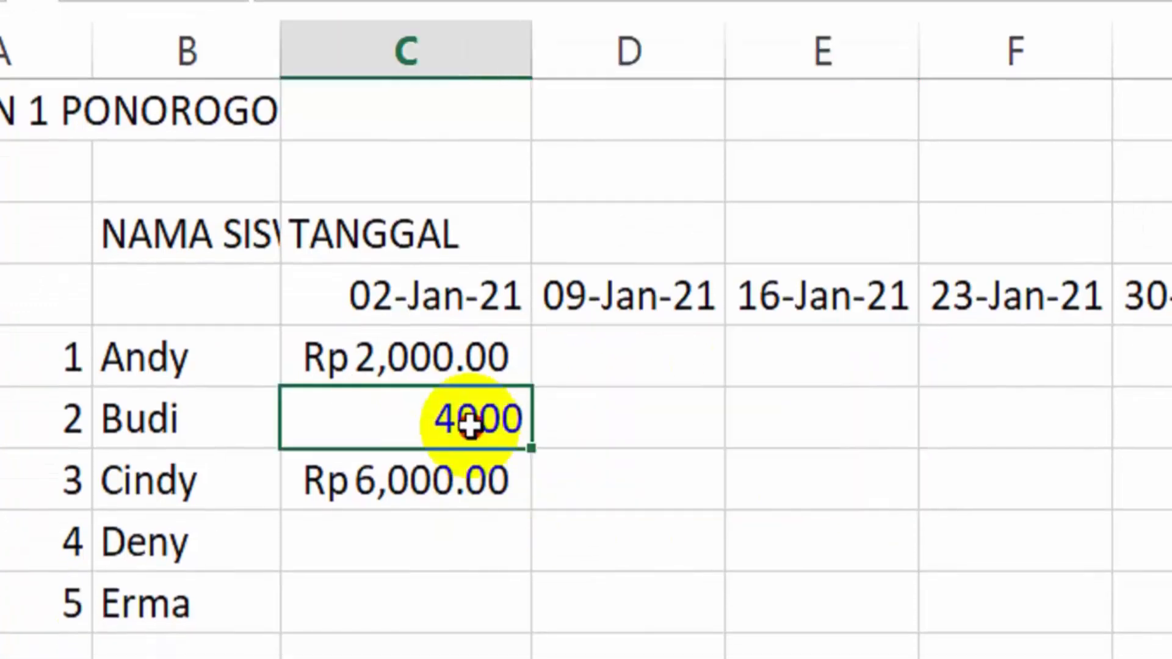
pyautogui.press('Delete')
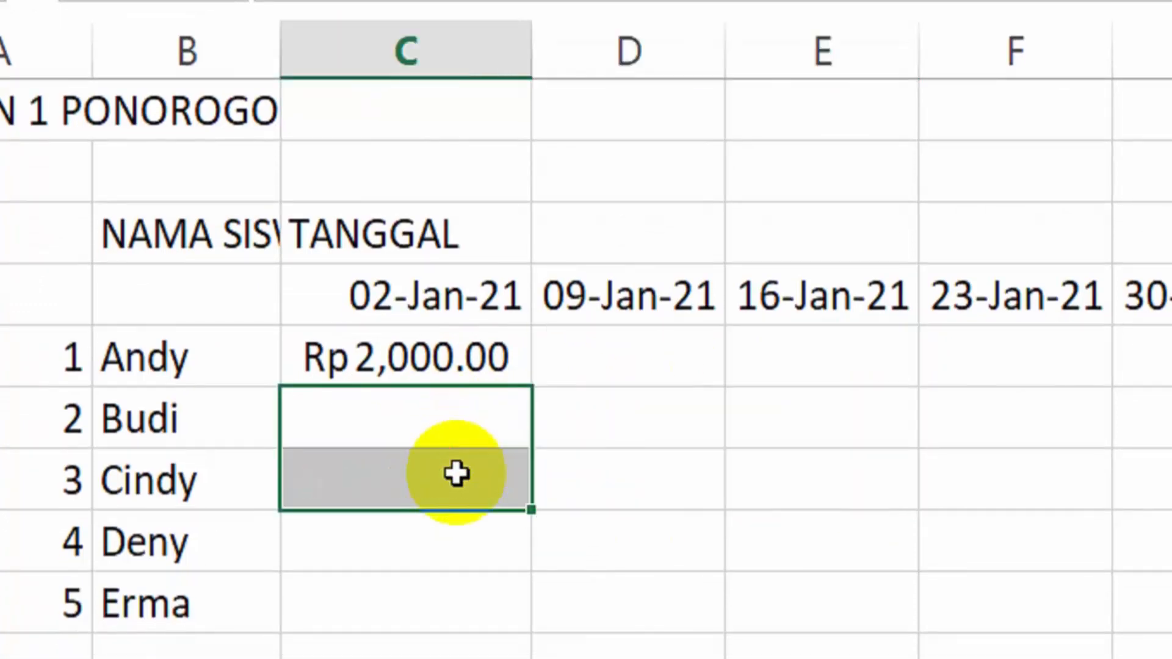
pyautogui.click(491, 528)
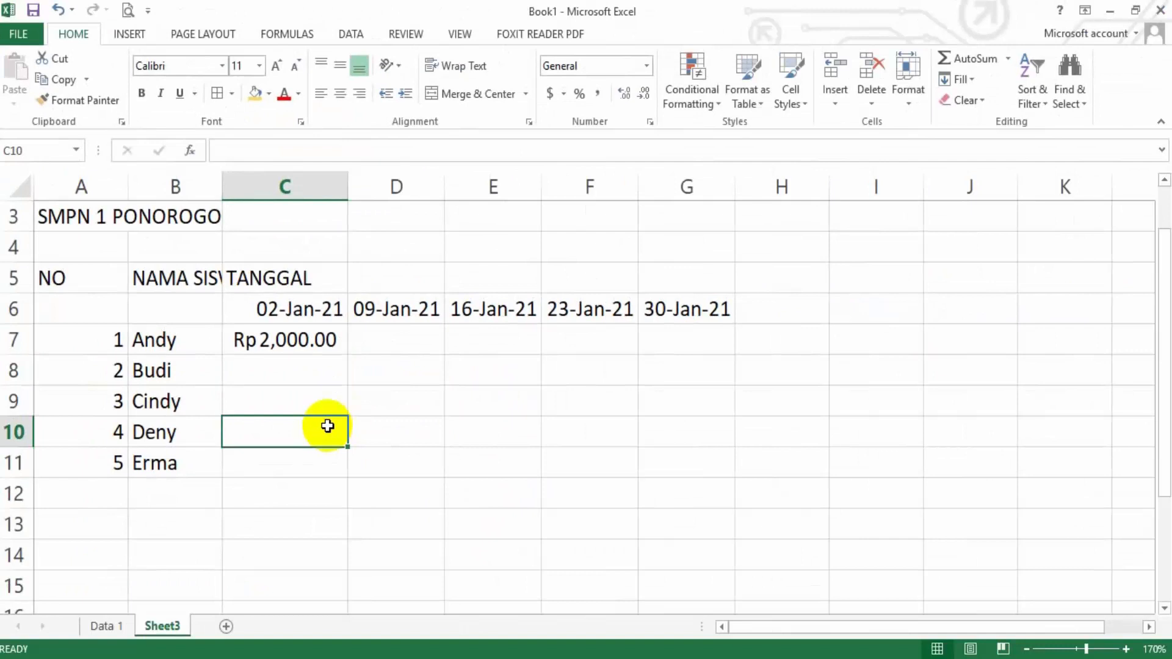
# Fill the C7 amount across row 7 to G7, following the Data 1 sheet, and autofit columns C to G
pyautogui.click(106, 626)
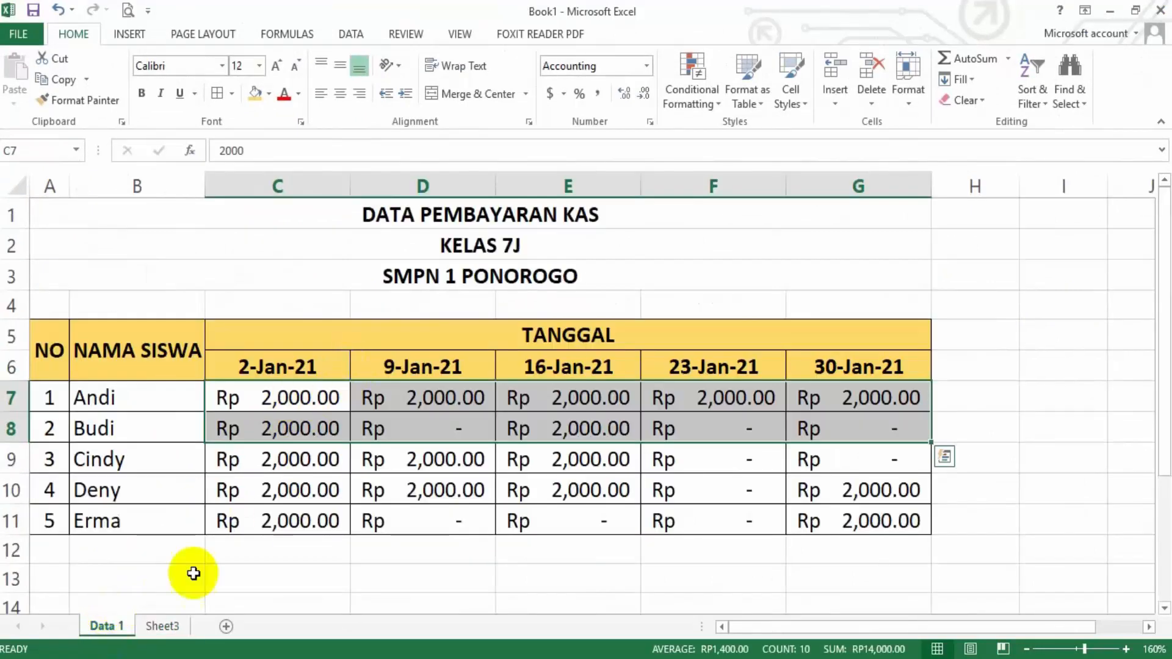
pyautogui.click(165, 626)
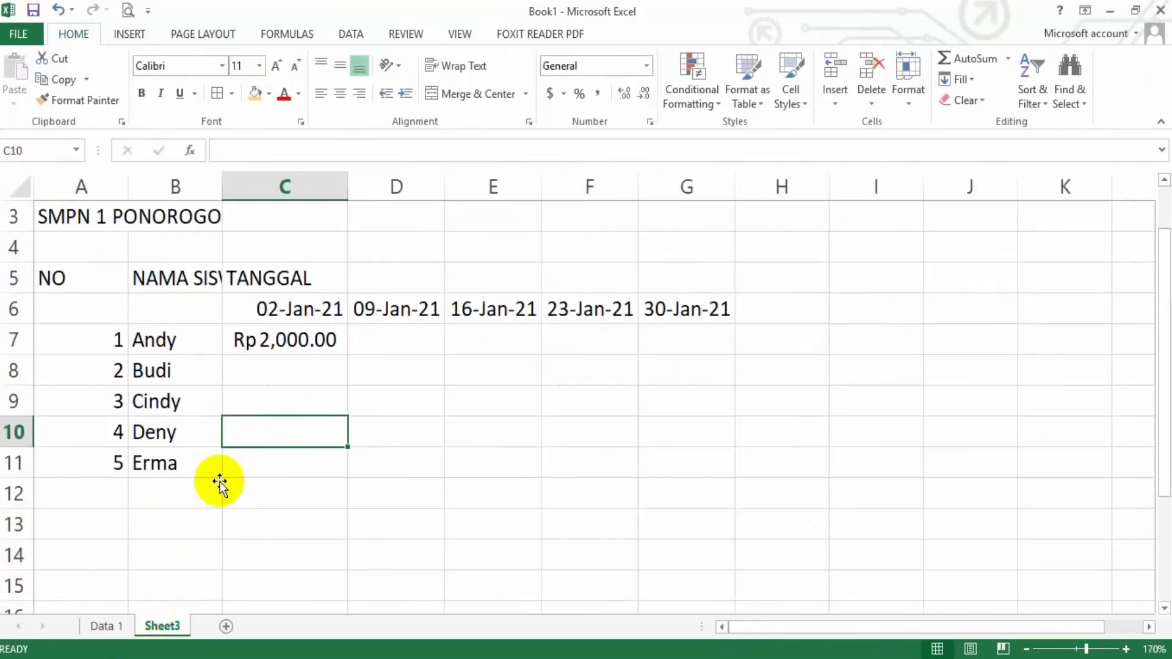
pyautogui.click(309, 336)
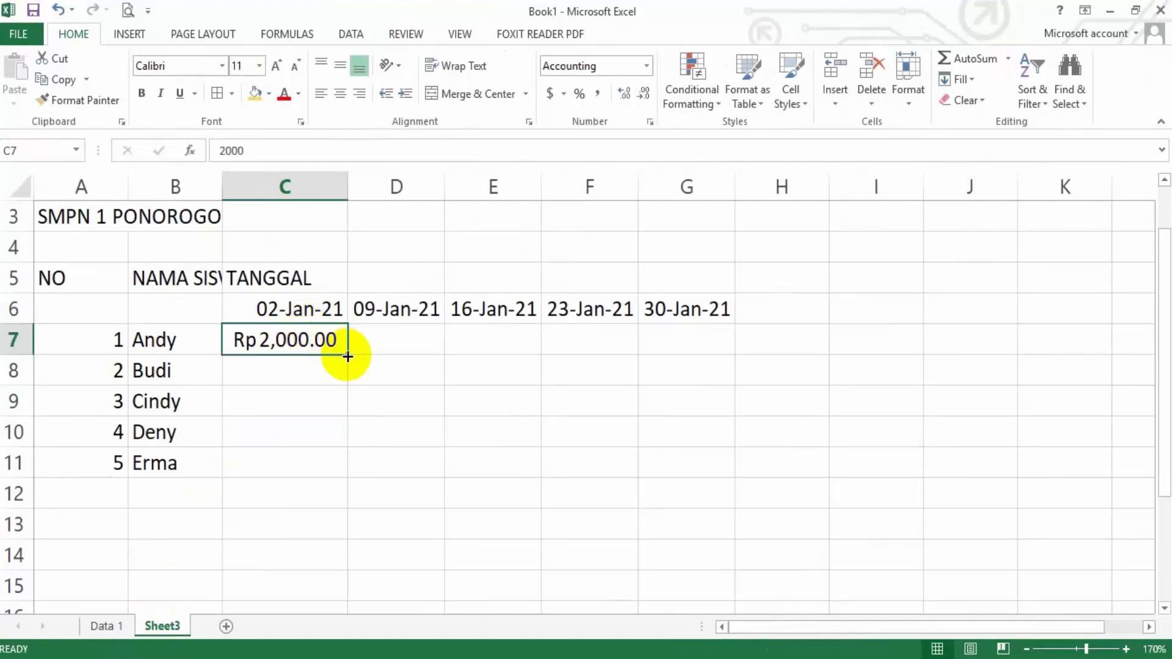
pyautogui.moveTo(347, 357); pyautogui.dragTo(507, 357)
pyautogui.moveTo(637, 355); pyautogui.dragTo(702, 340)
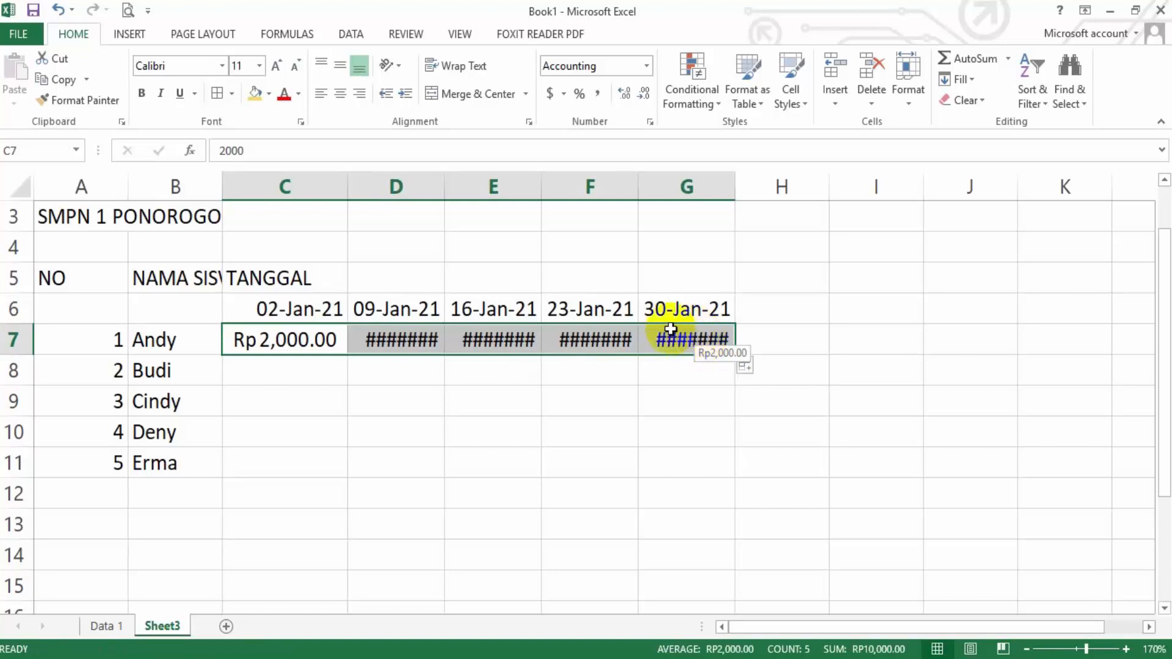
pyautogui.moveTo(316, 183); pyautogui.dragTo(659, 183)
pyautogui.doubleClick(643, 188)
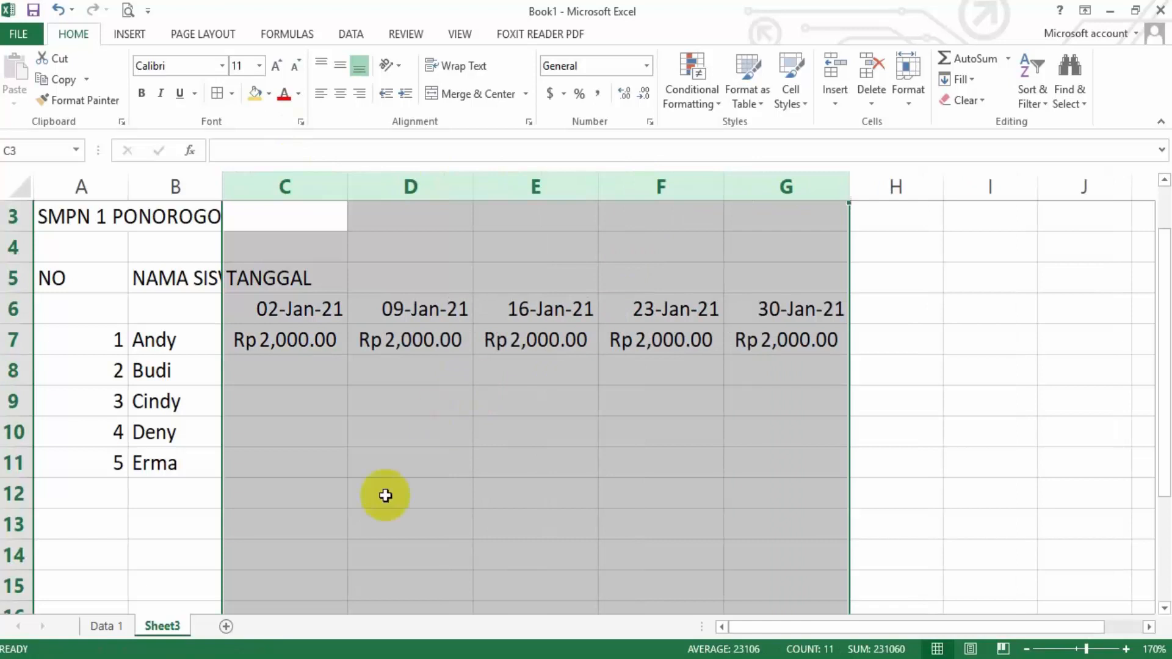
# Consult the Data 1 sheet and fill the C7 amount down to C11 on Sheet3
pyautogui.click(120, 623)
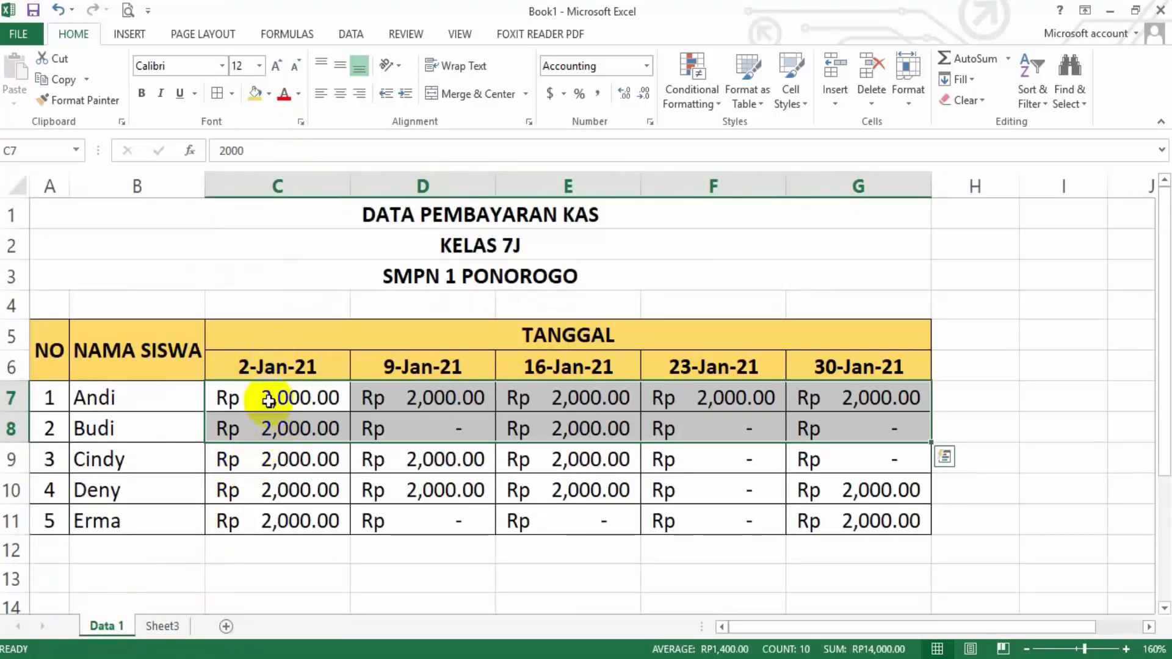
pyautogui.click(163, 626)
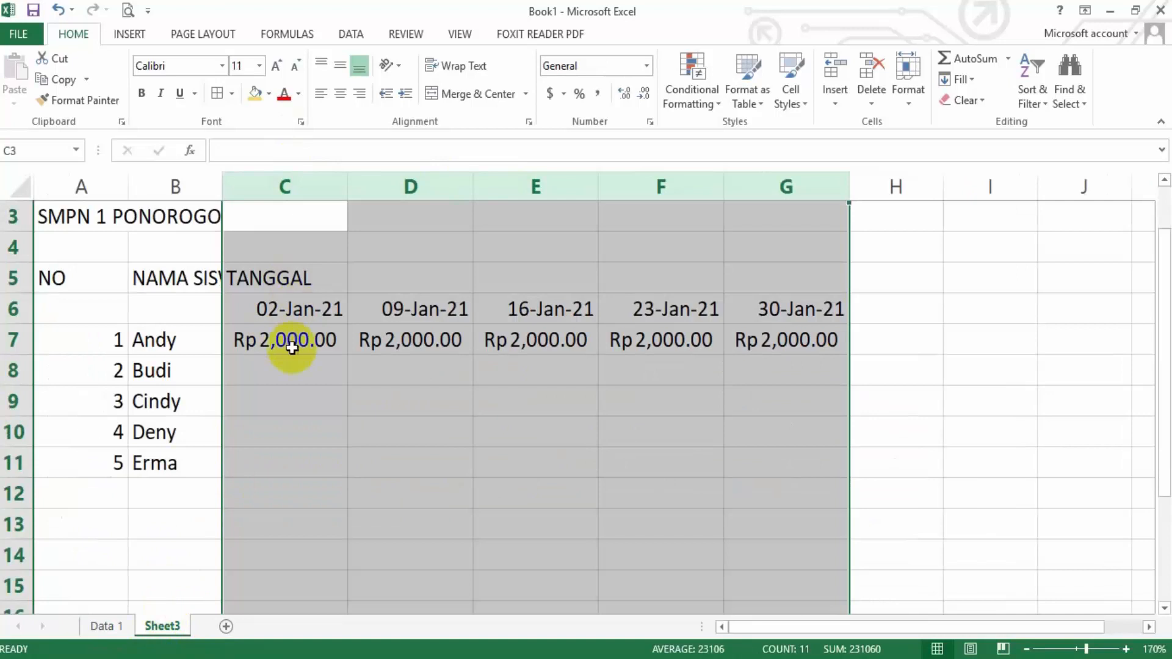
pyautogui.click(292, 346)
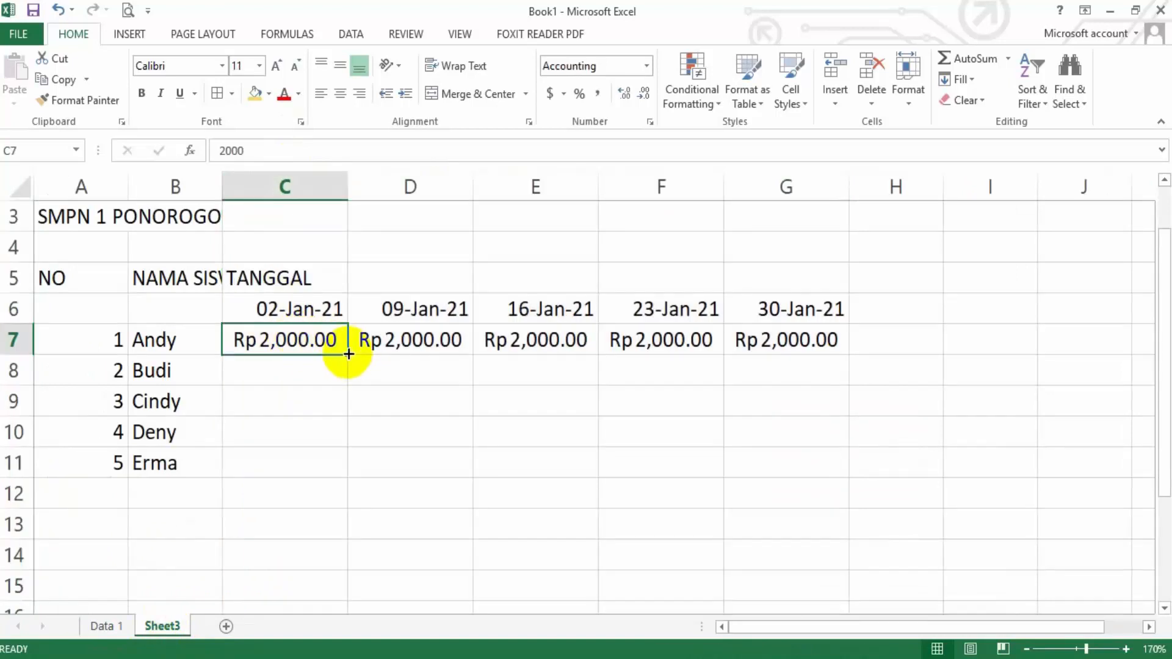
pyautogui.moveTo(348, 354); pyautogui.dragTo(348, 353)
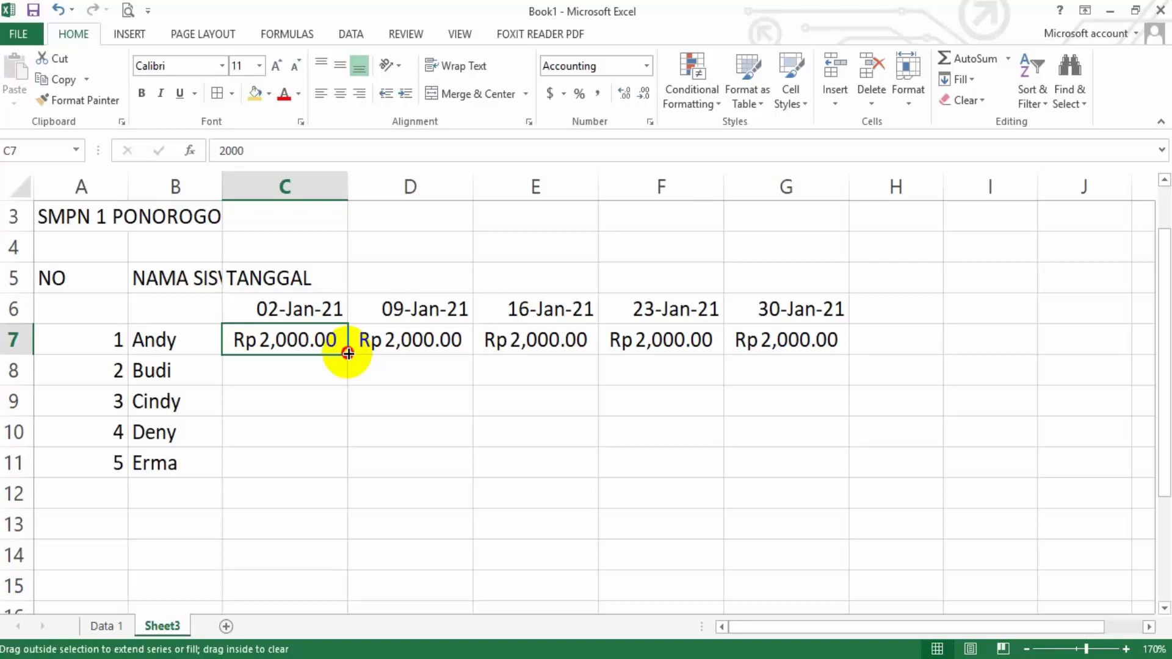
pyautogui.moveTo(348, 353); pyautogui.dragTo(335, 469)
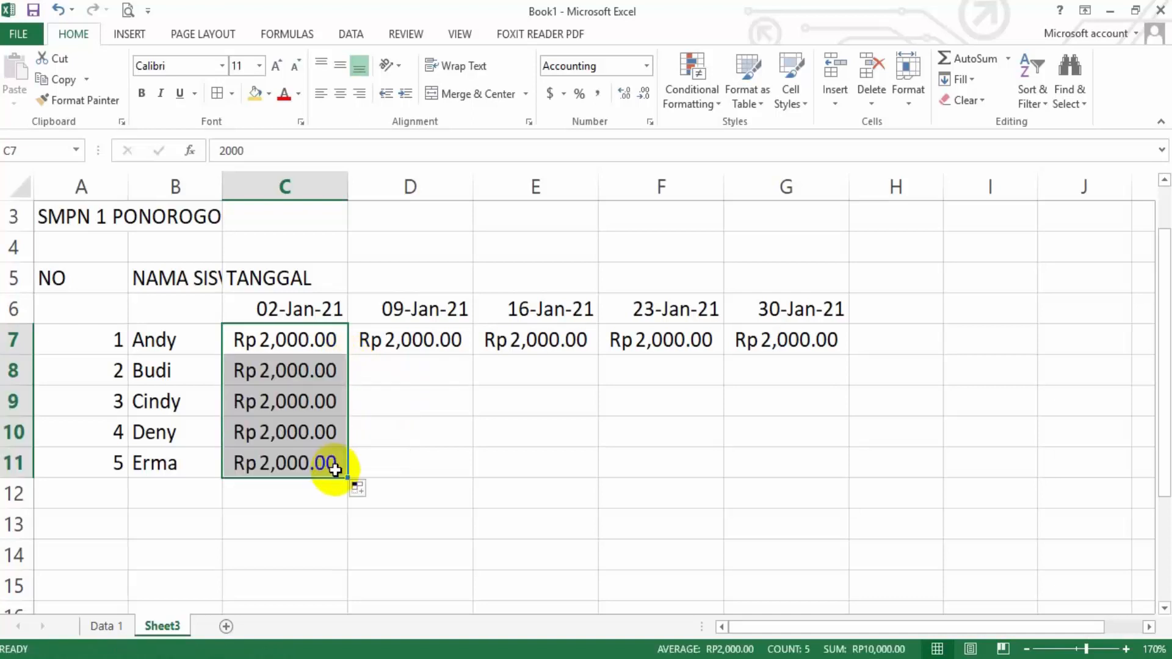
# Check the 16-Jan-21 payments on the Data 1 sheet and fill the E7 amount down to E10 on Sheet3
pyautogui.click(116, 625)
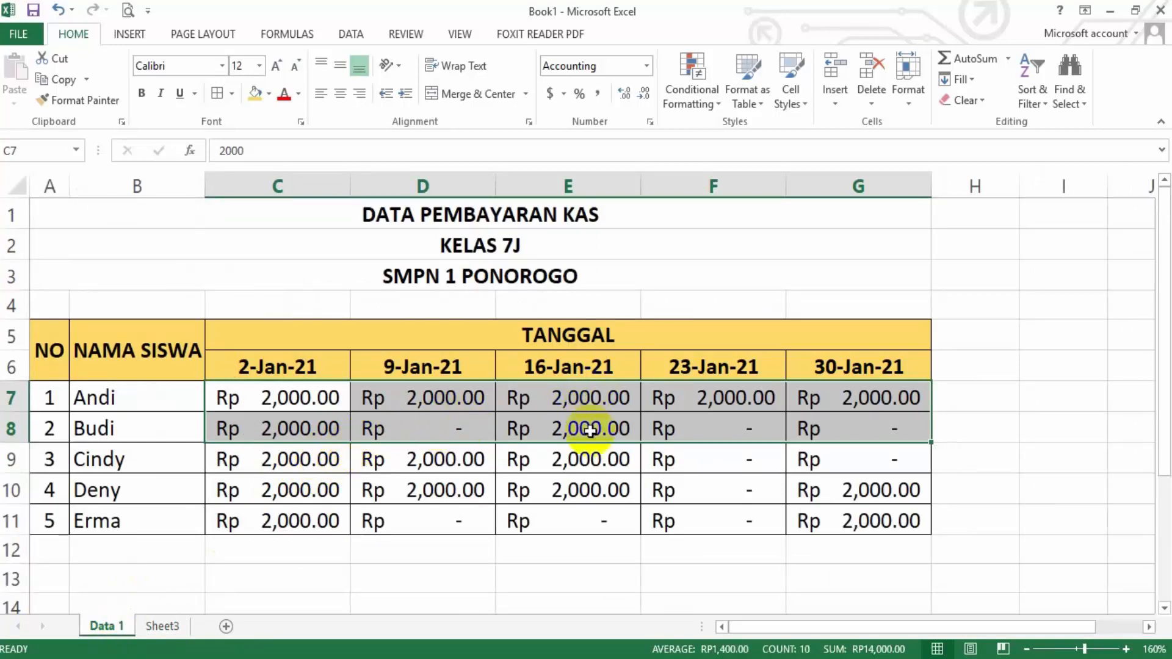
pyautogui.click(195, 627)
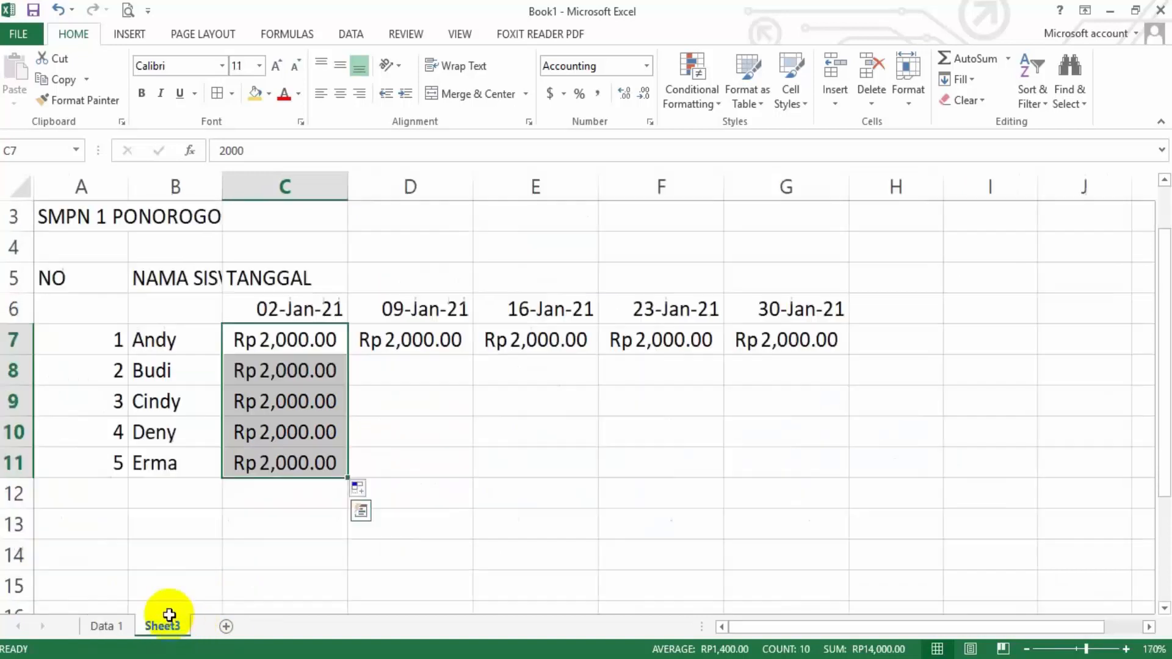
pyautogui.click(578, 342)
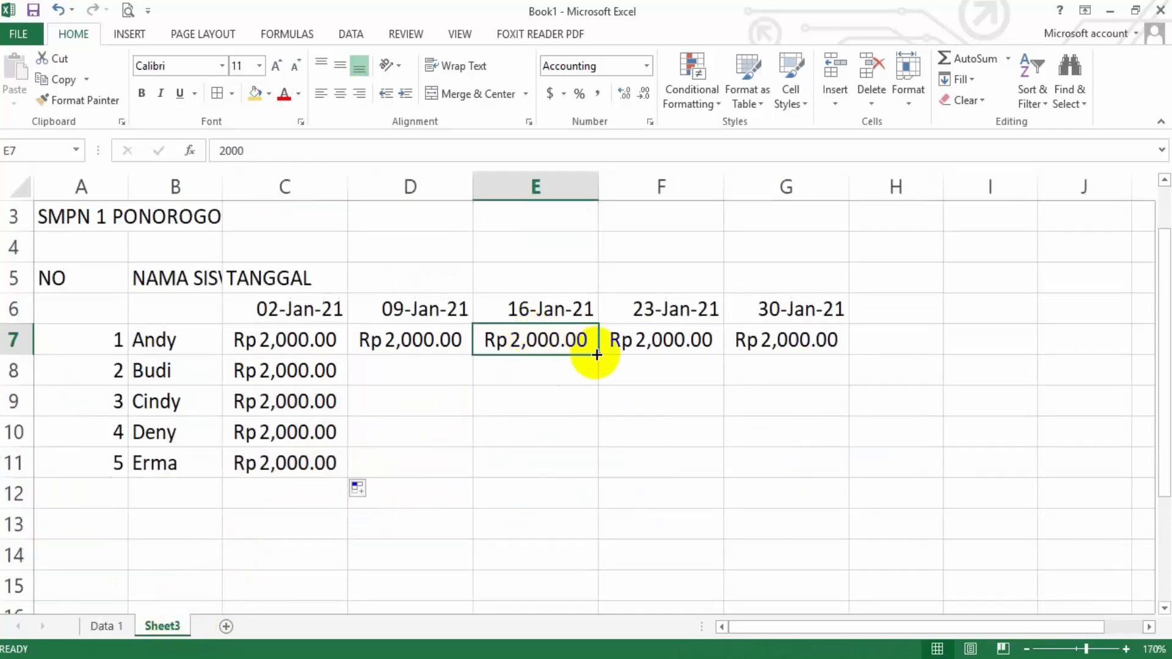
pyautogui.moveTo(598, 354); pyautogui.dragTo(569, 444)
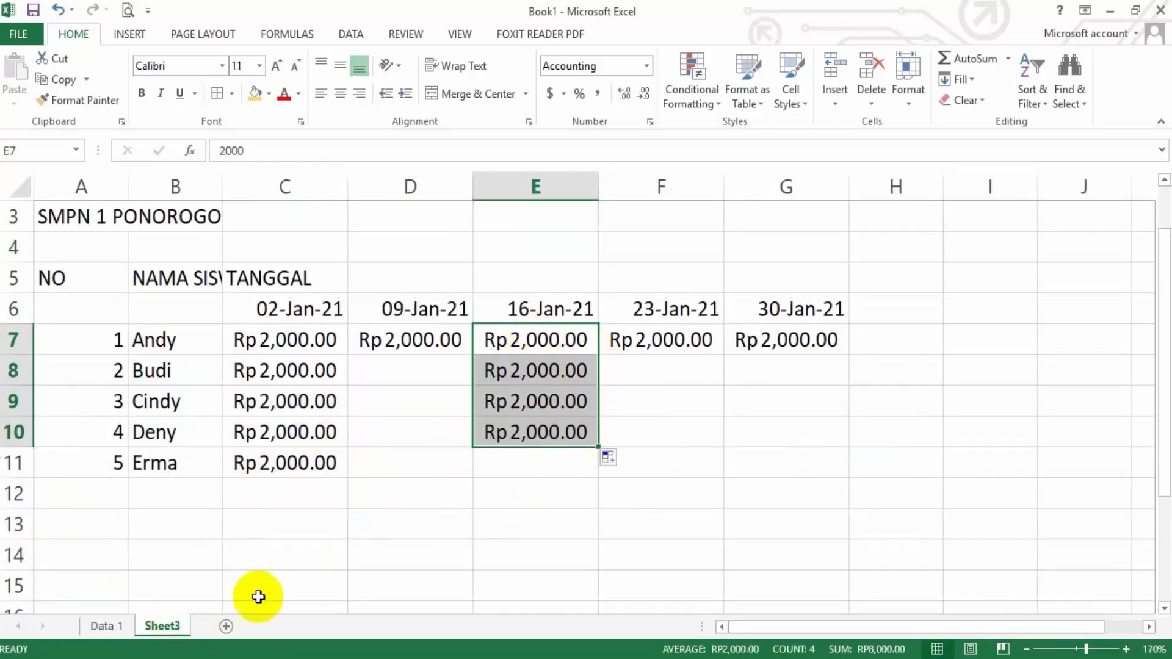
# Check the 30-Jan-21 payments on the Data 1 sheet and copy the G7 amount into G10 and G11 on Sheet3
pyautogui.click(116, 627)
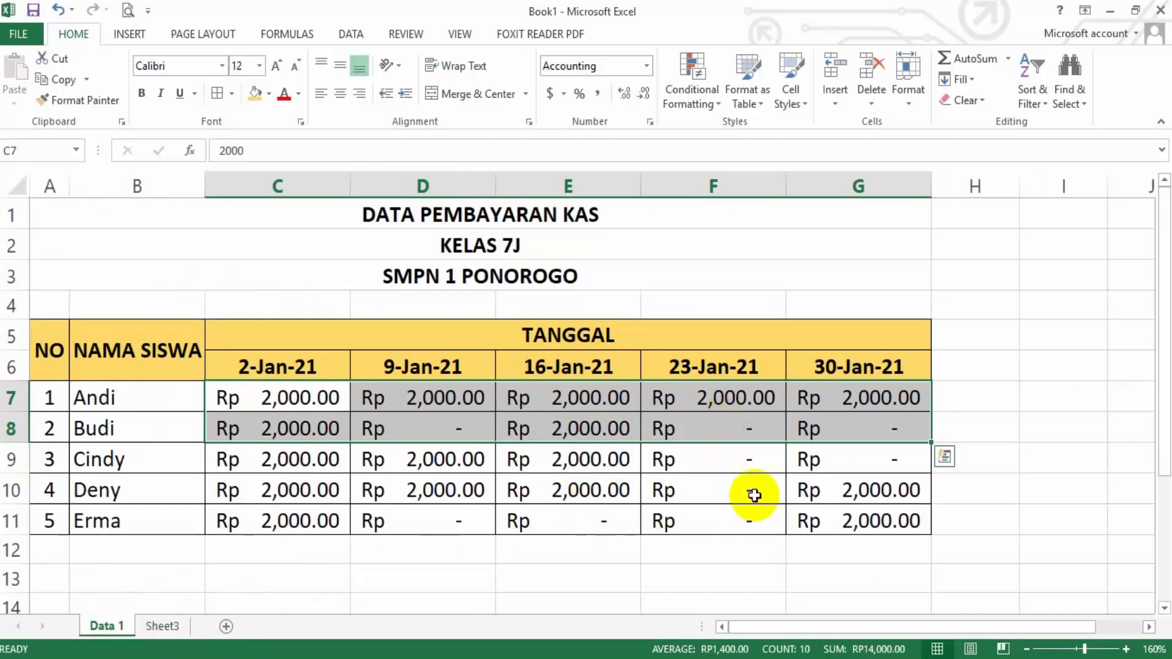
pyautogui.click(158, 626)
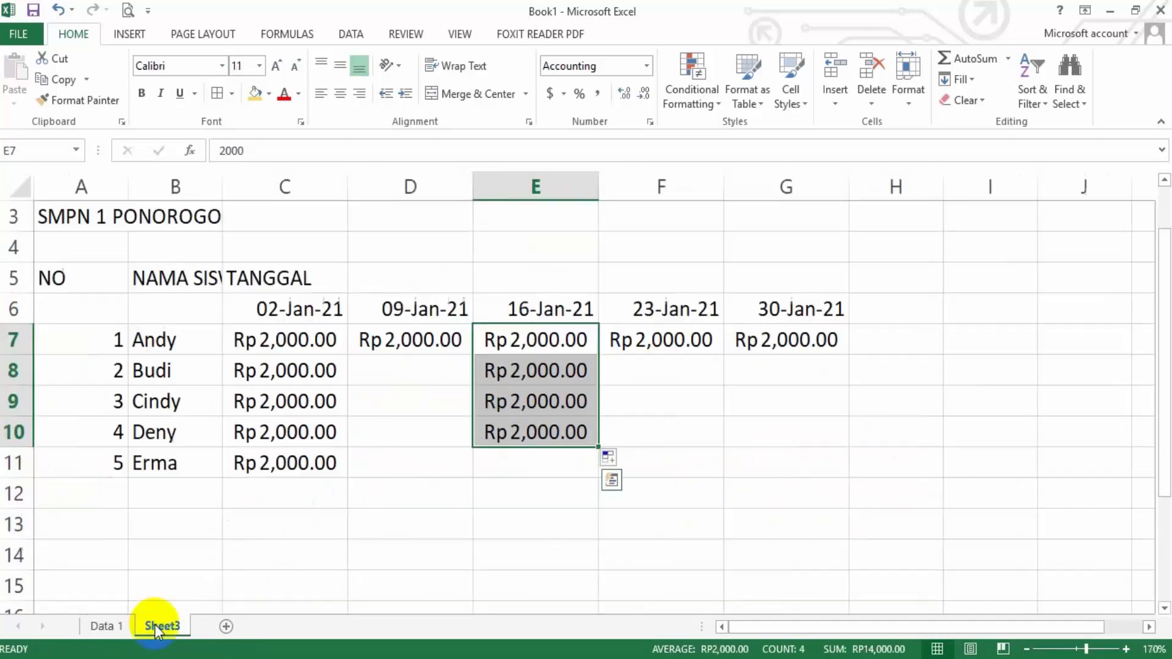
pyautogui.click(778, 340)
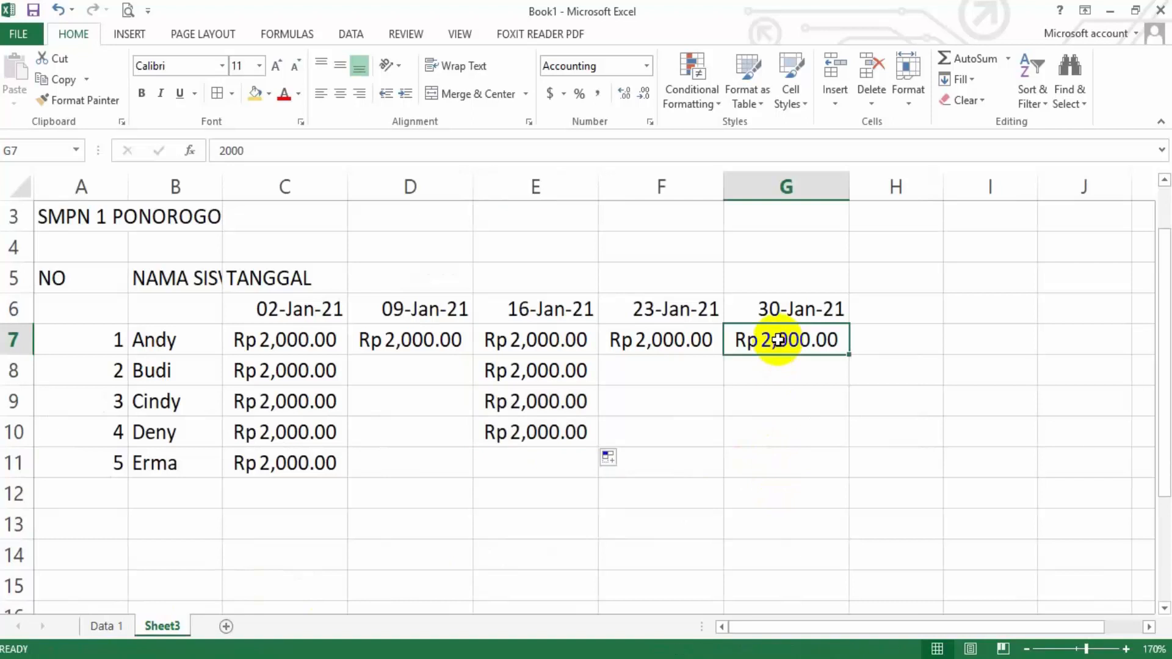
pyautogui.hotkey('ctrl', 'c')
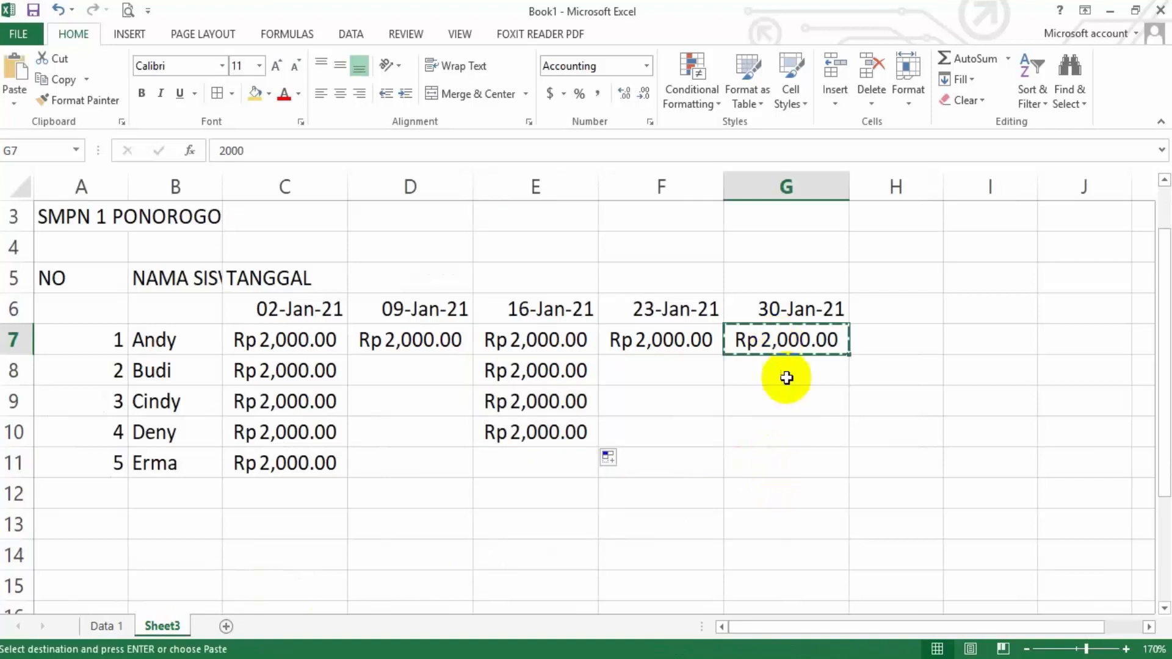
pyautogui.click(782, 431)
pyautogui.hotkey('ctrl', 'v')
pyautogui.click(779, 454)
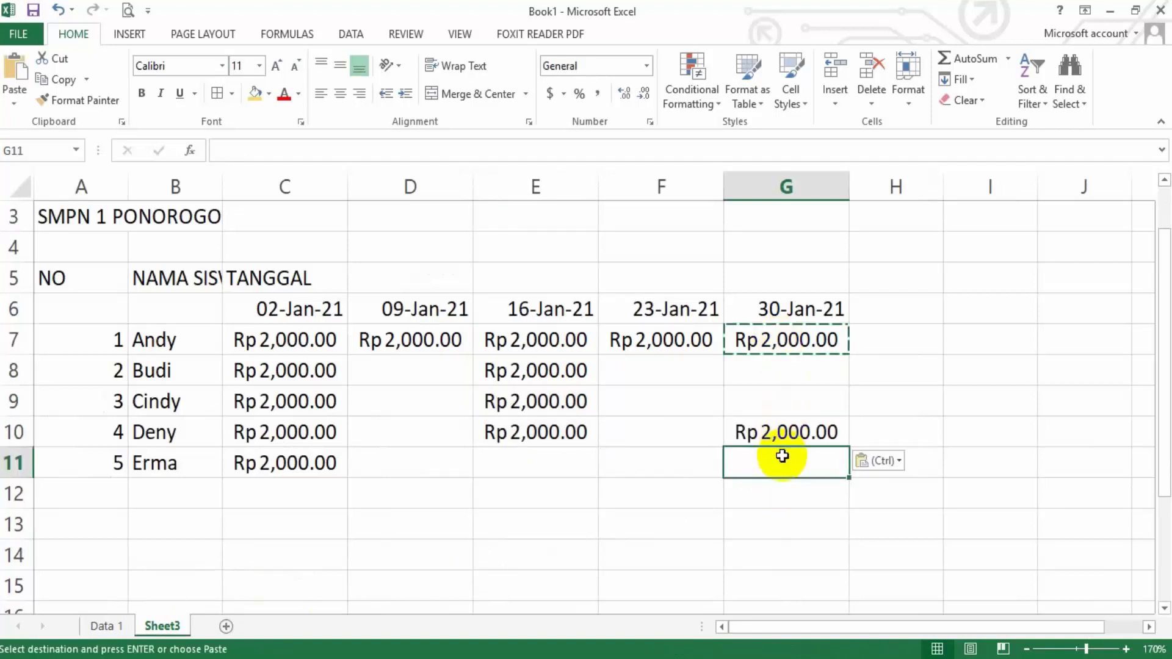
pyautogui.hotkey('ctrl', 'v')
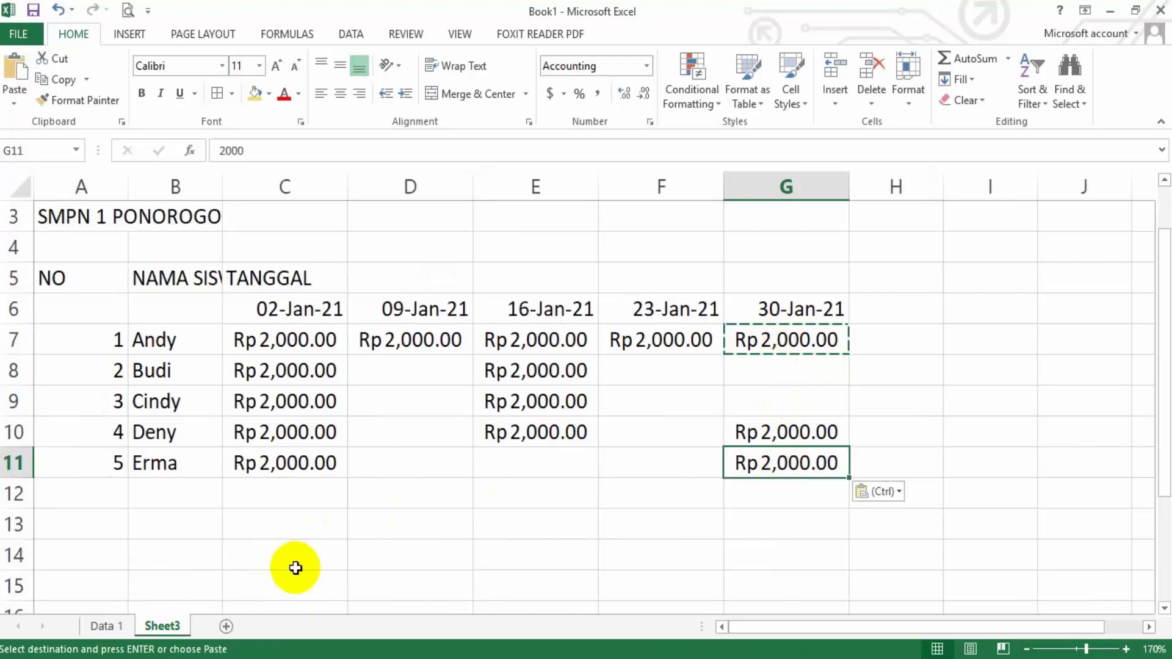
# Copy the D9:D10 payments from the Data 1 sheet into D9:D10 on Sheet3 and autofit columns C to G
pyautogui.click(101, 626)
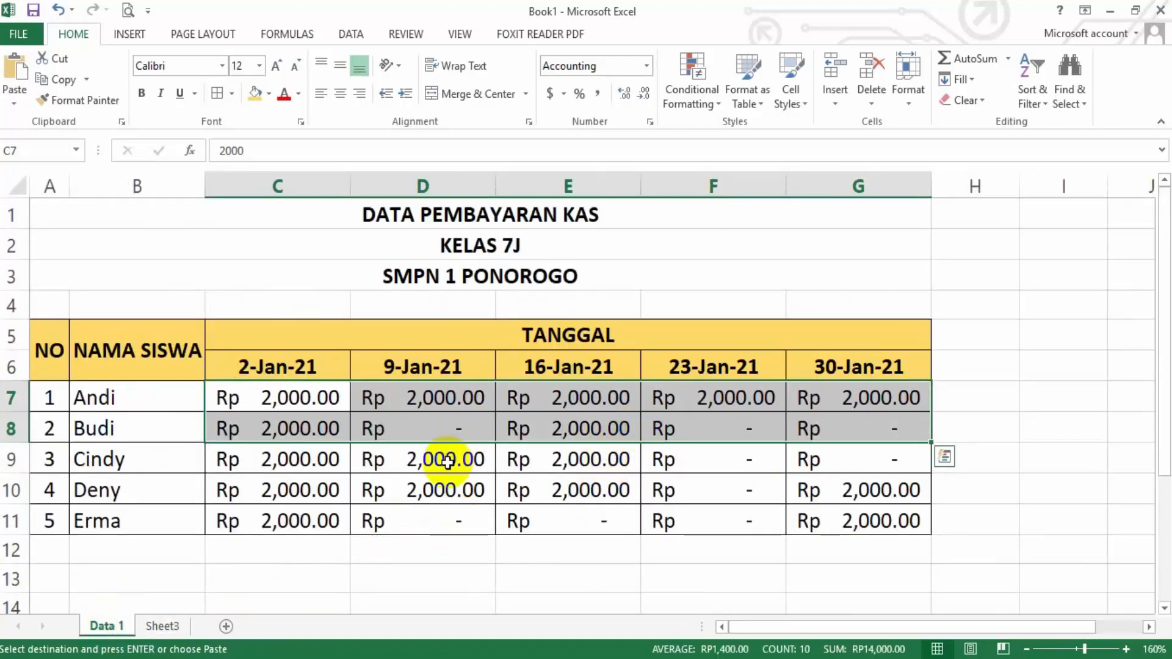
pyautogui.moveTo(448, 462); pyautogui.dragTo(427, 491)
pyautogui.hotkey('ctrl', 'c')
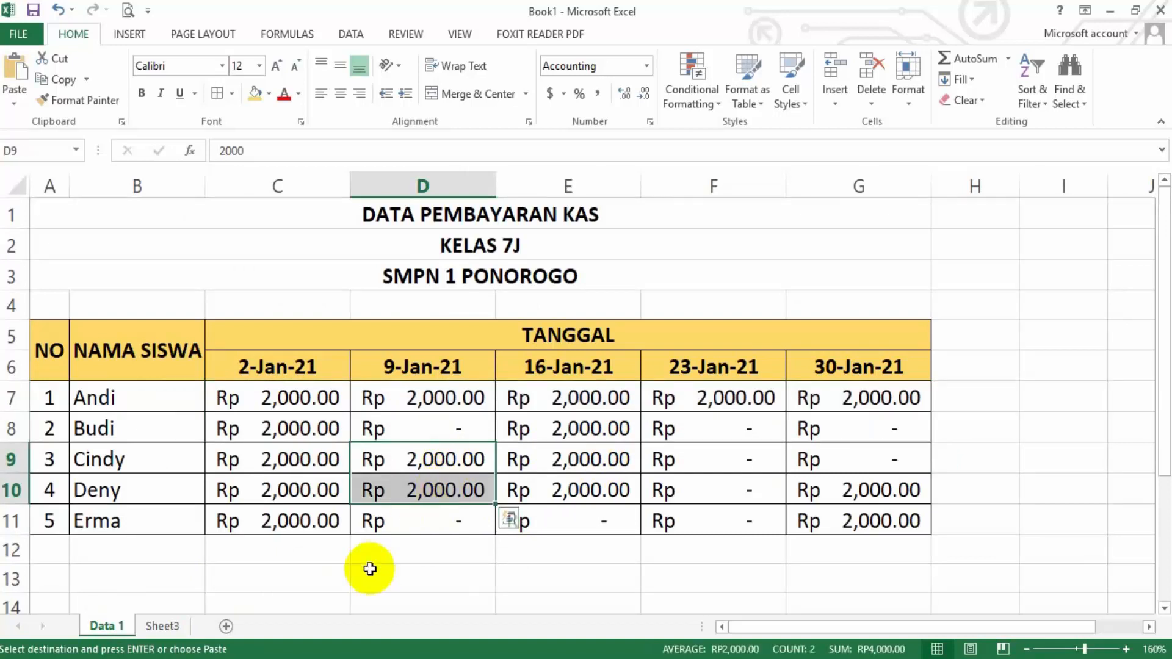
pyautogui.click(162, 626)
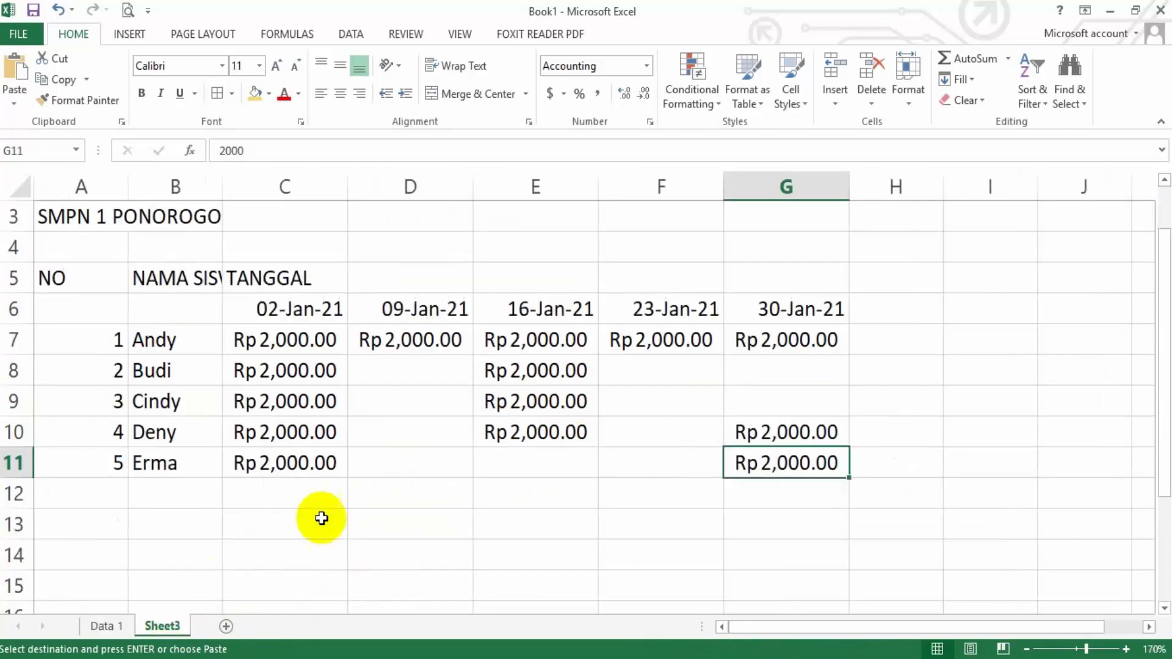
pyautogui.click(422, 408)
pyautogui.hotkey('ctrl', 'v')
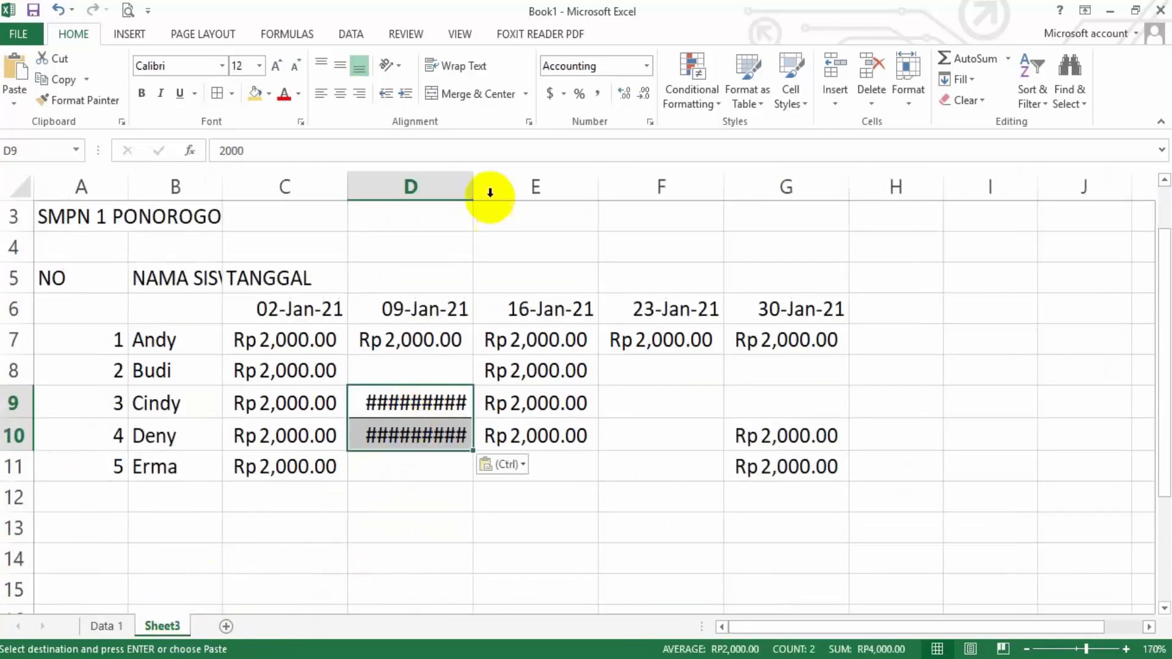
pyautogui.moveTo(330, 180); pyautogui.dragTo(751, 203)
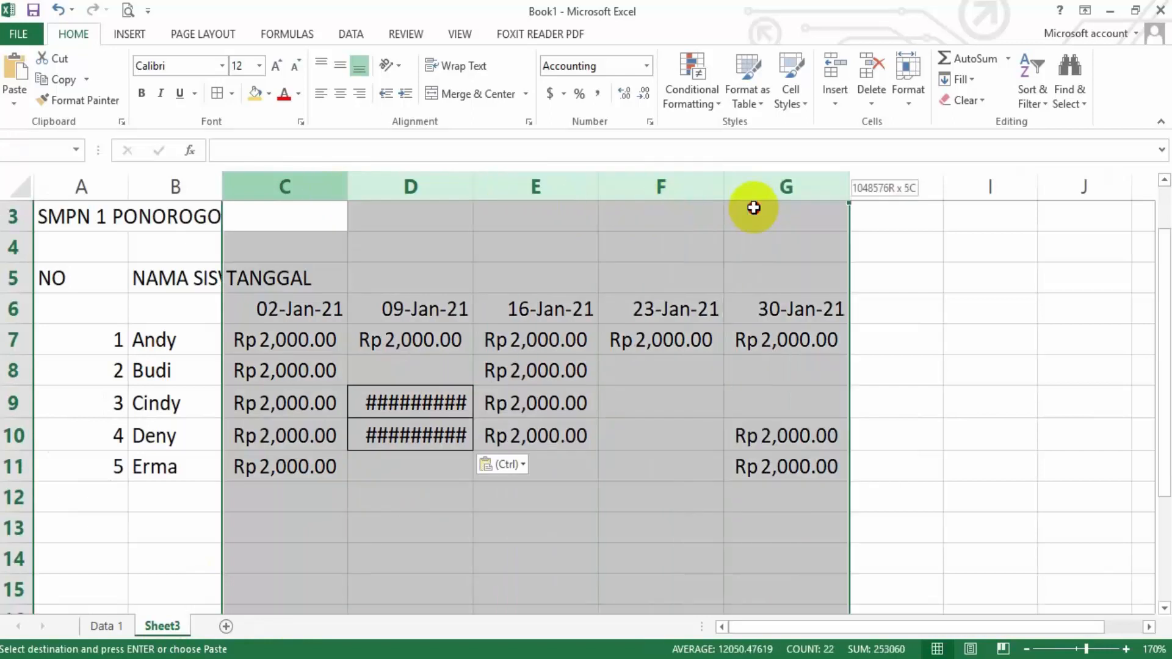
pyautogui.doubleClick(729, 181)
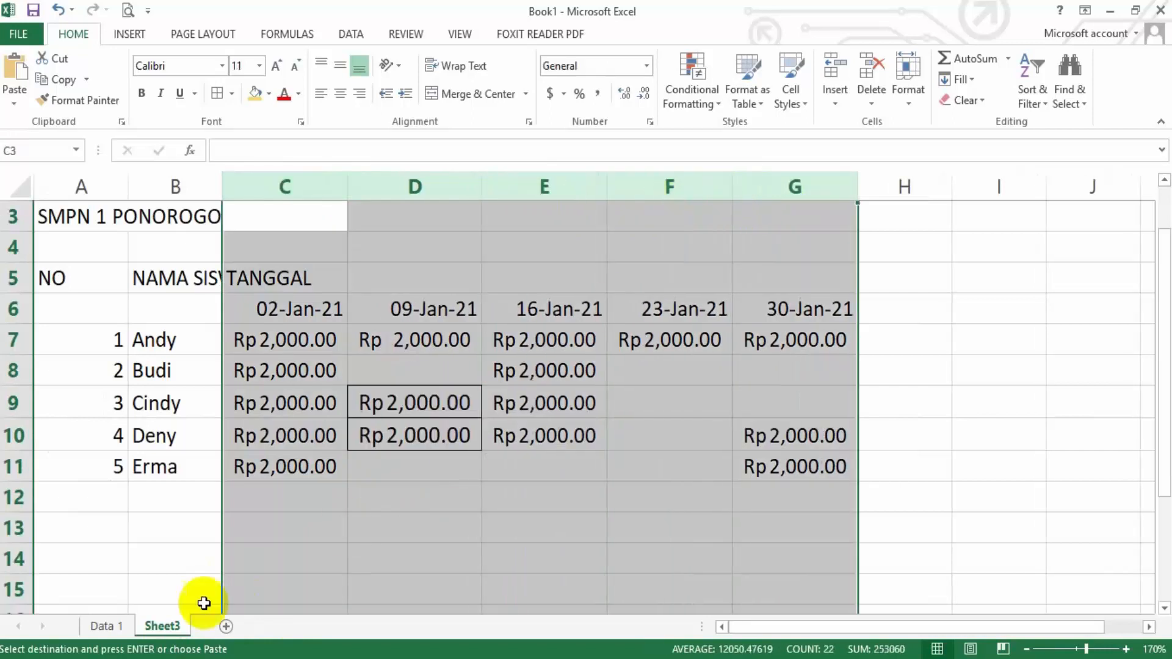
# Check the unpaid 9-Jan-21 entries on the Data 1 sheet and enter 0 in D8 and D11 on Sheet3
pyautogui.click(116, 626)
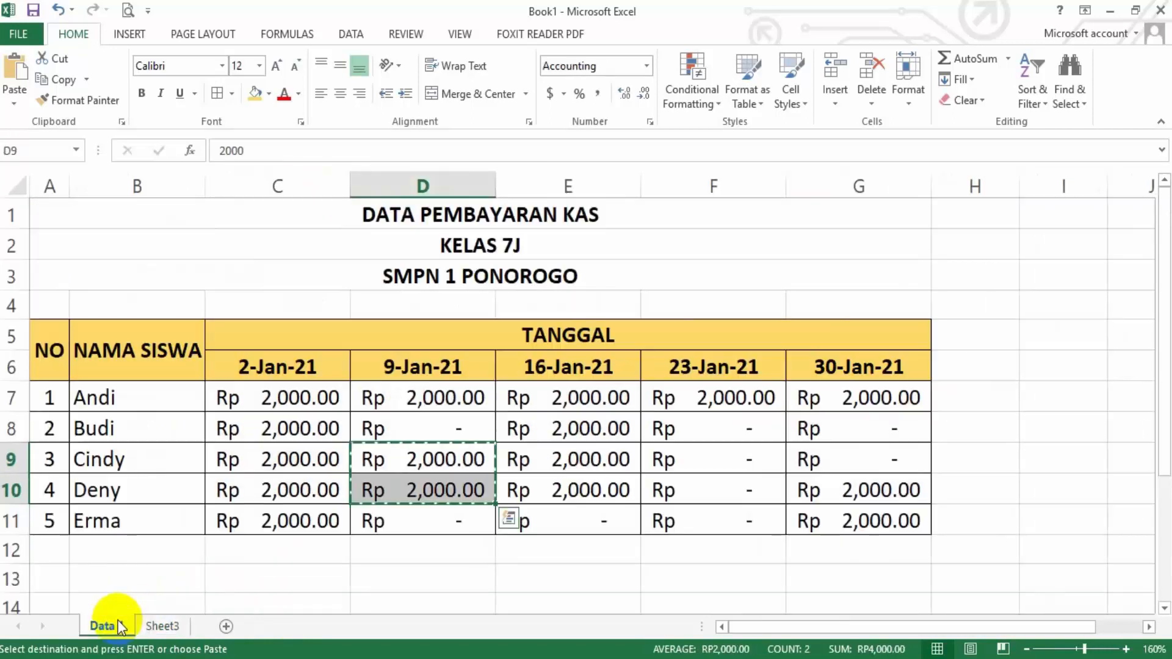
pyautogui.click(162, 626)
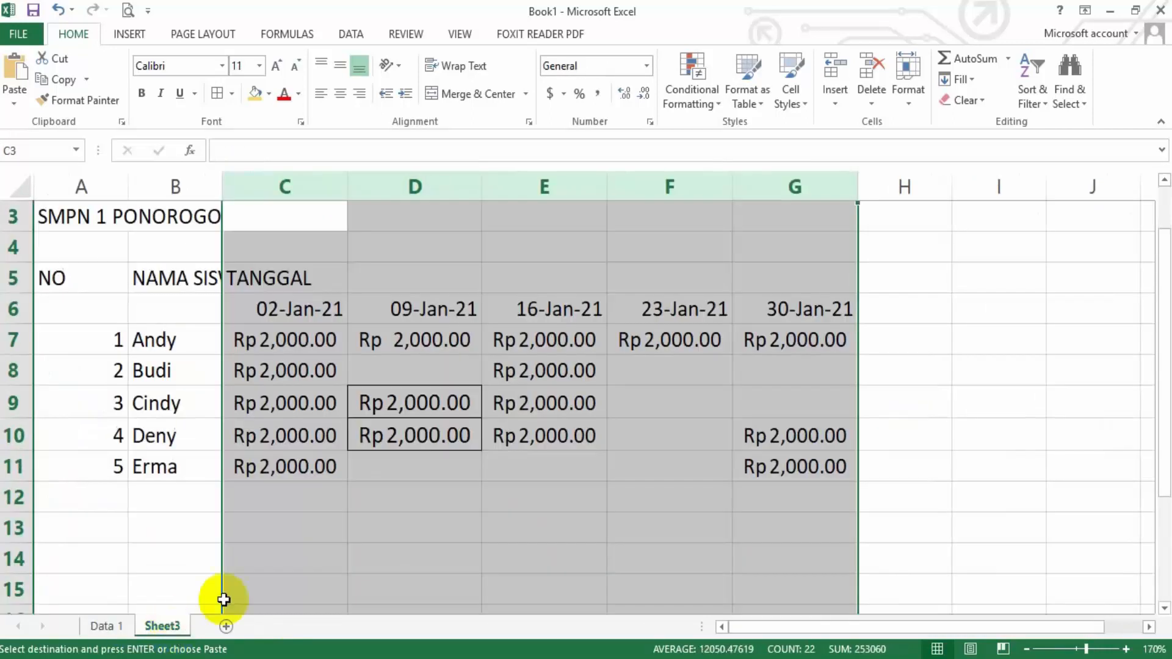
pyautogui.click(401, 367)
pyautogui.write('0')
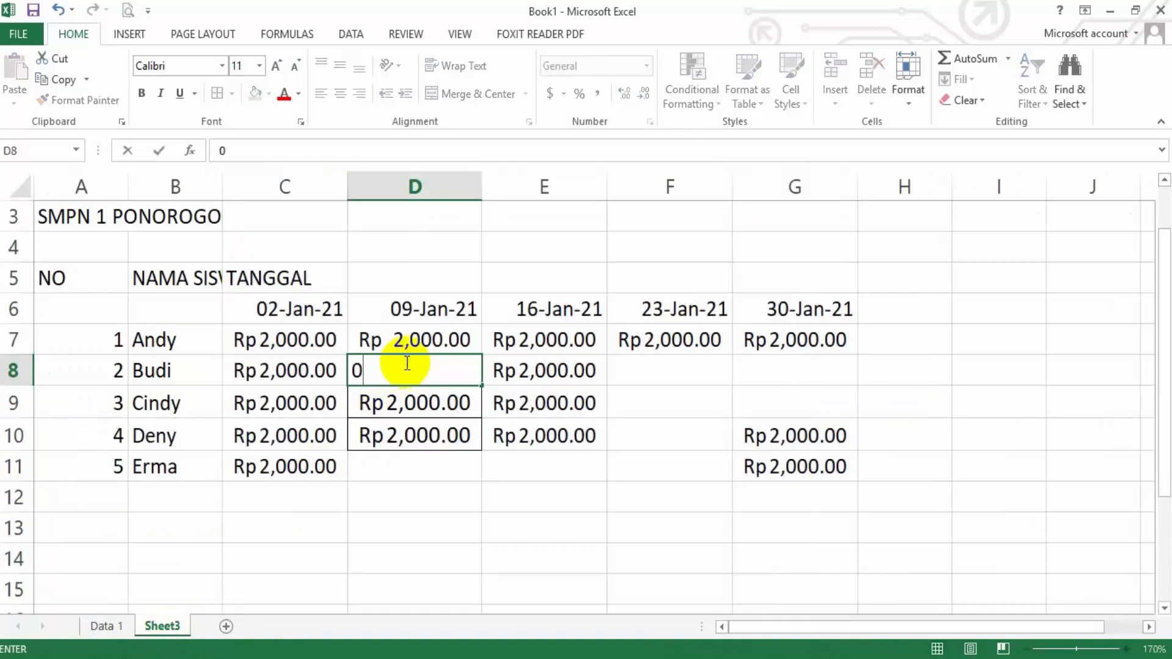
pyautogui.click(460, 461)
pyautogui.write('0')
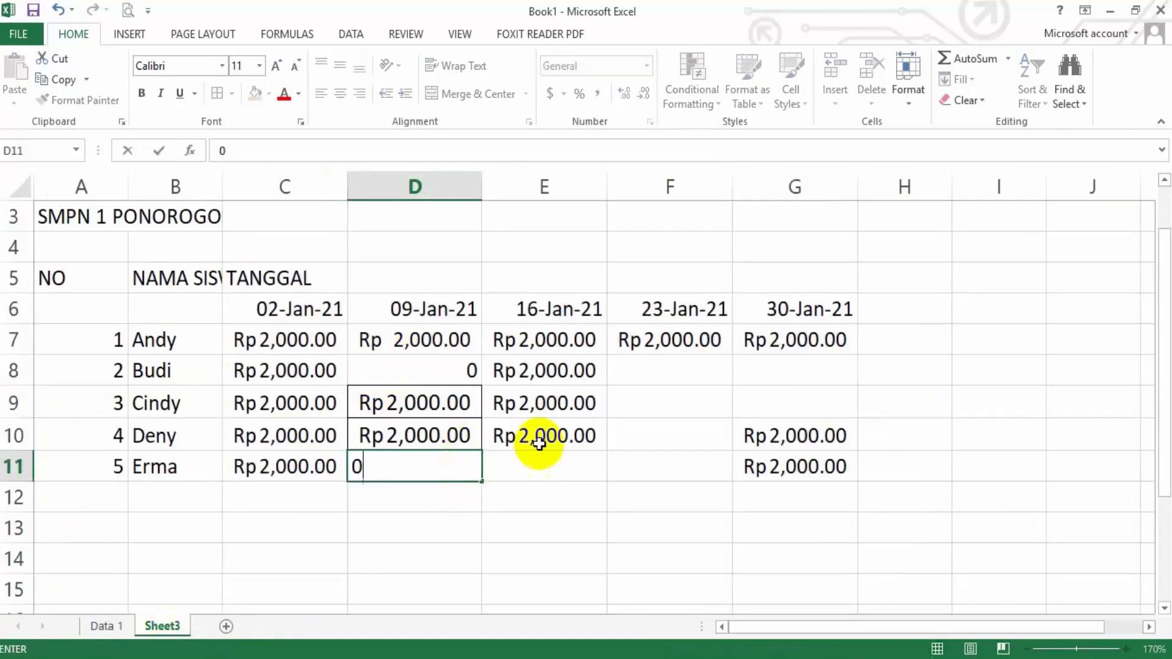
# Enter 0 for the unpaid 23-Jan-21 amounts of Budi, Cindy and Deny in F8, F9 and F10
pyautogui.click(640, 369)
pyautogui.write('0')
pyautogui.click(649, 397)
pyautogui.write('0')
pyautogui.click(651, 442)
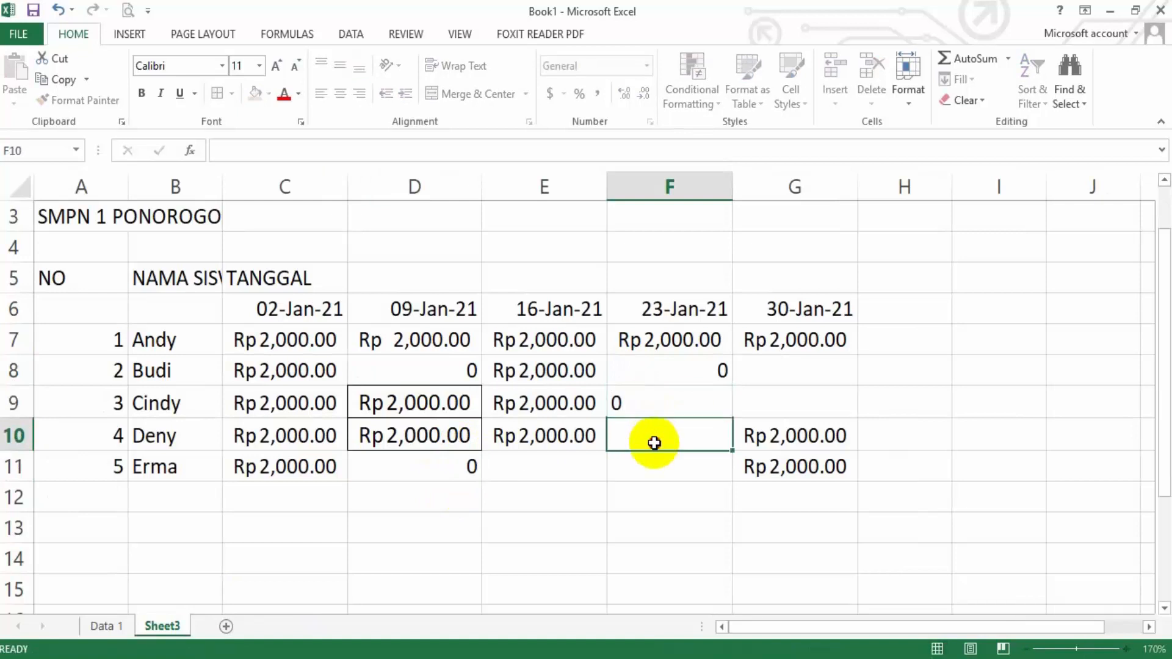
pyautogui.write('0')
# Enter 0 in the remaining unpaid cells E11, F11, G8 and G9
pyautogui.click(571, 467)
pyautogui.write('0')
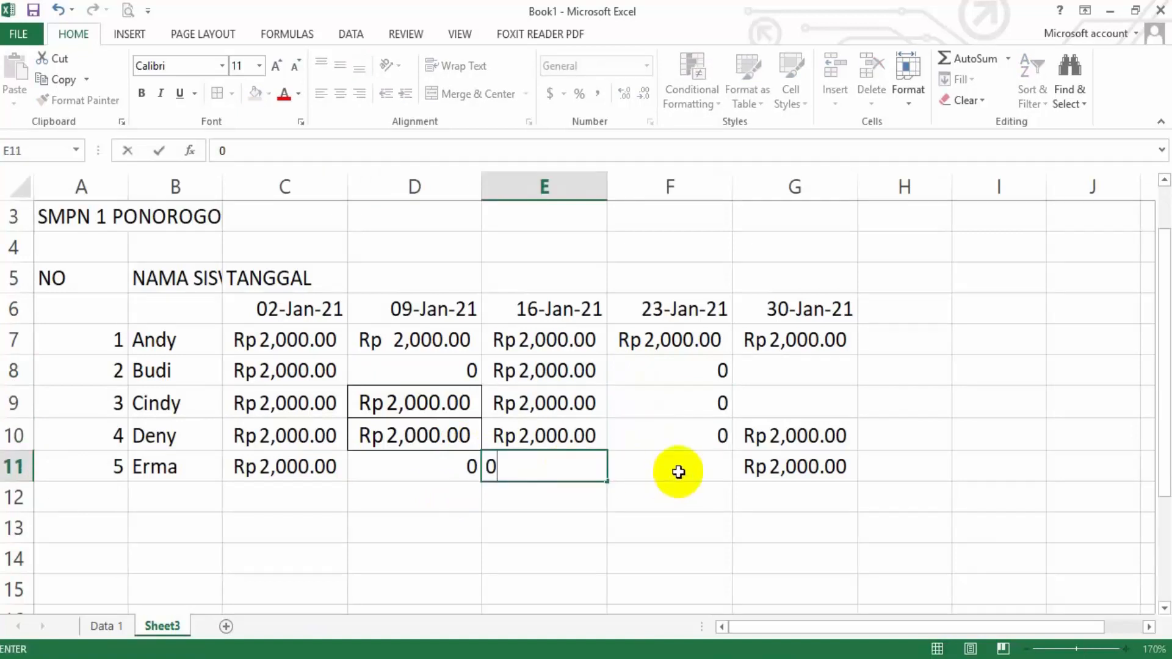
pyautogui.click(679, 470)
pyautogui.write('0')
pyautogui.click(801, 371)
pyautogui.write('0')
pyautogui.click(788, 396)
pyautogui.write('0')
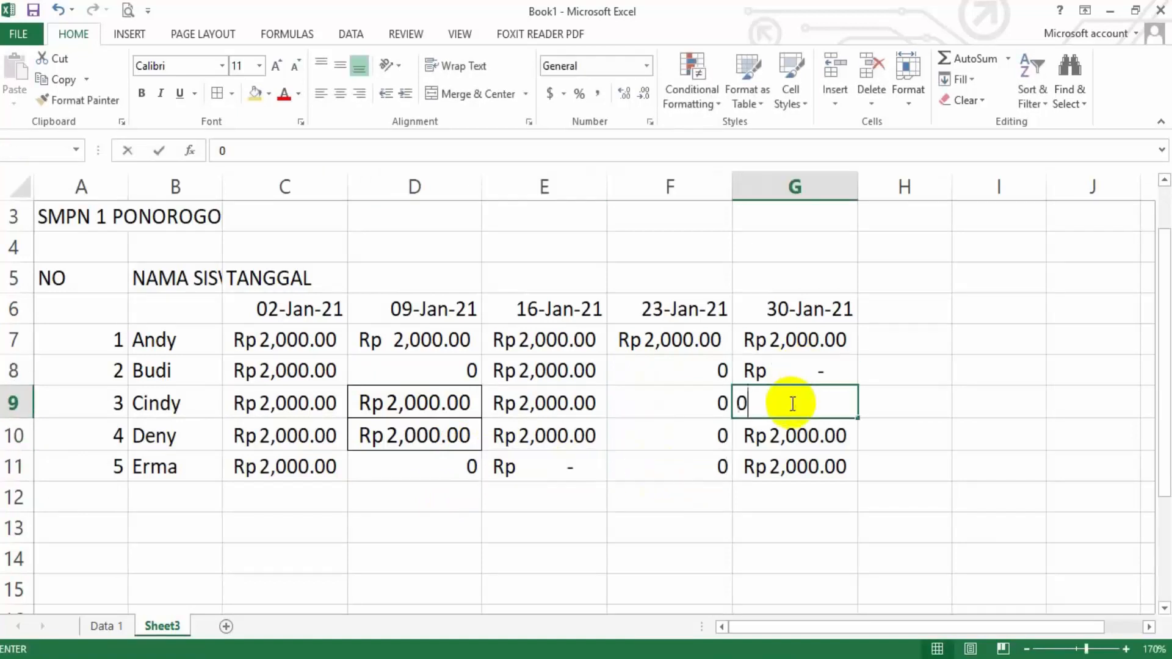
# Compare with the Data 1 sheet and choose the Accounting number category for D8, D11, F8:F11 and G9 on Sheet3
pyautogui.click(122, 627)
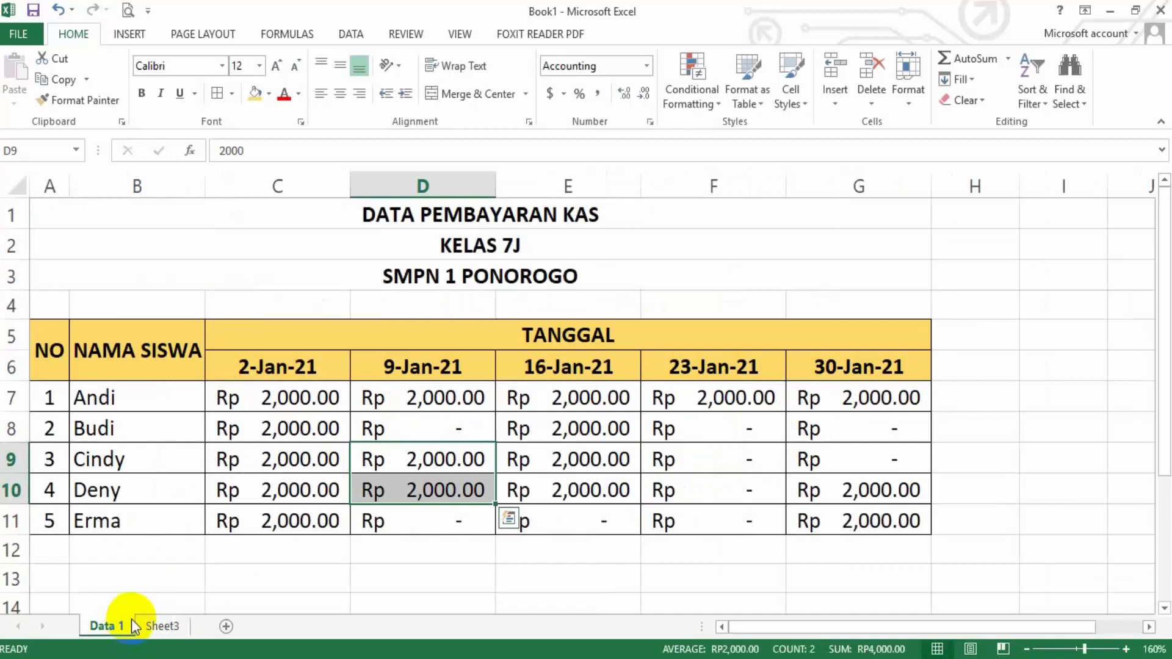
pyautogui.click(181, 624)
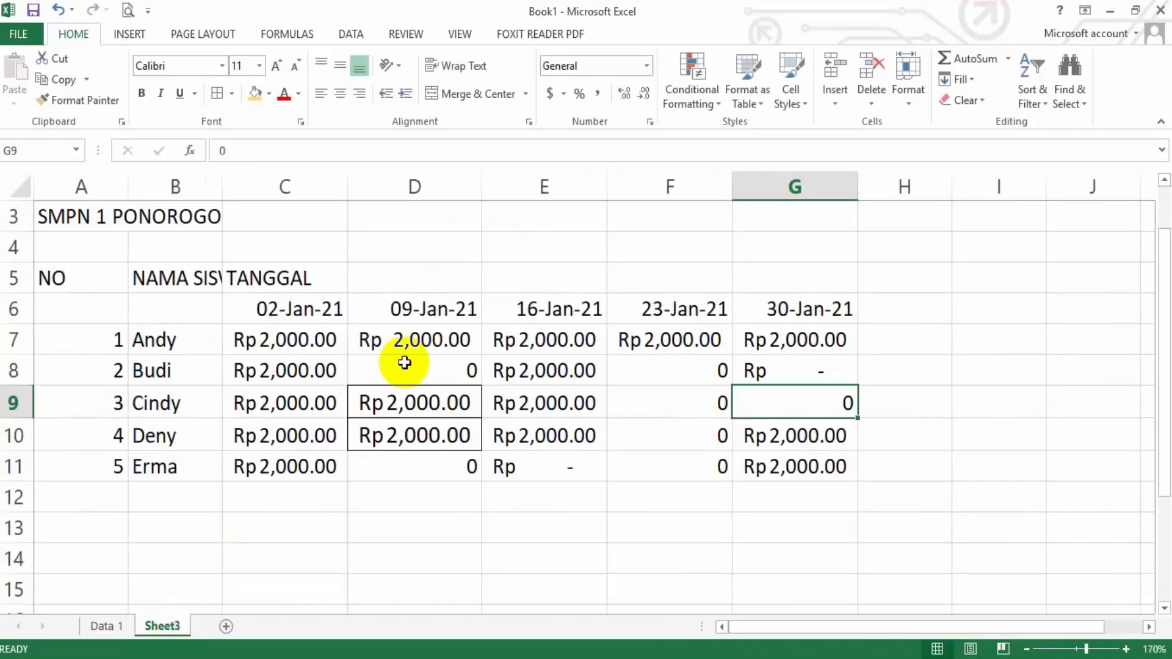
pyautogui.click(413, 374)
pyautogui.keyDown('ctrl'); pyautogui.click(457, 470); pyautogui.keyUp('ctrl')
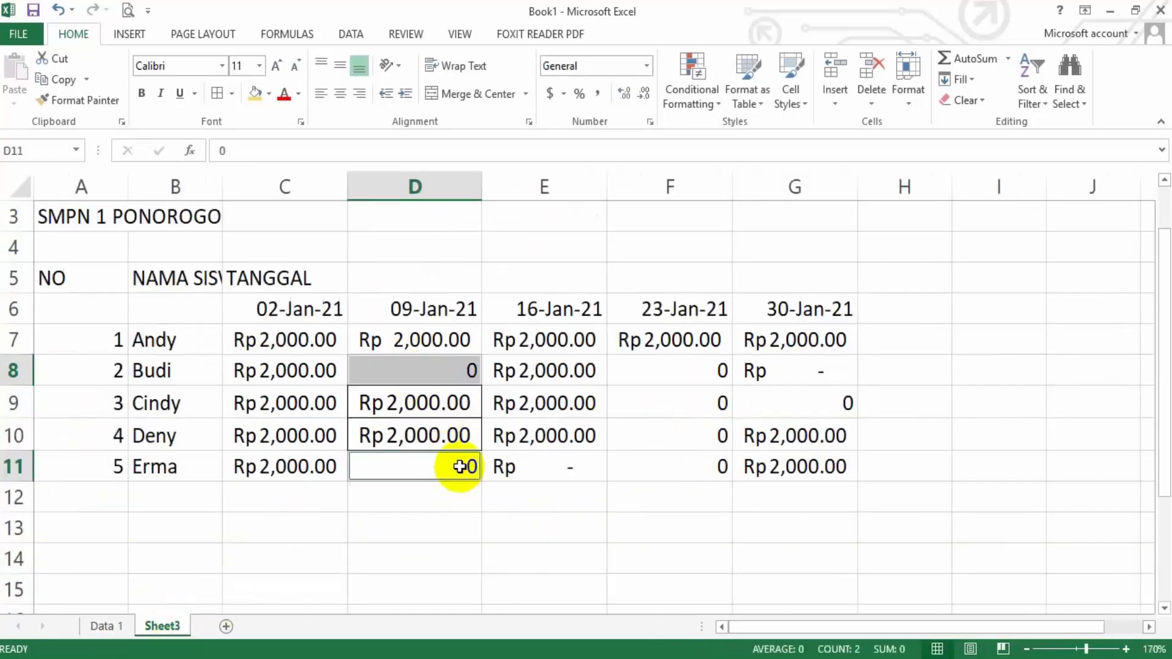
pyautogui.keyDown('ctrl'); pyautogui.moveTo(701, 370); pyautogui.dragTo(699, 458); pyautogui.keyUp('ctrl')
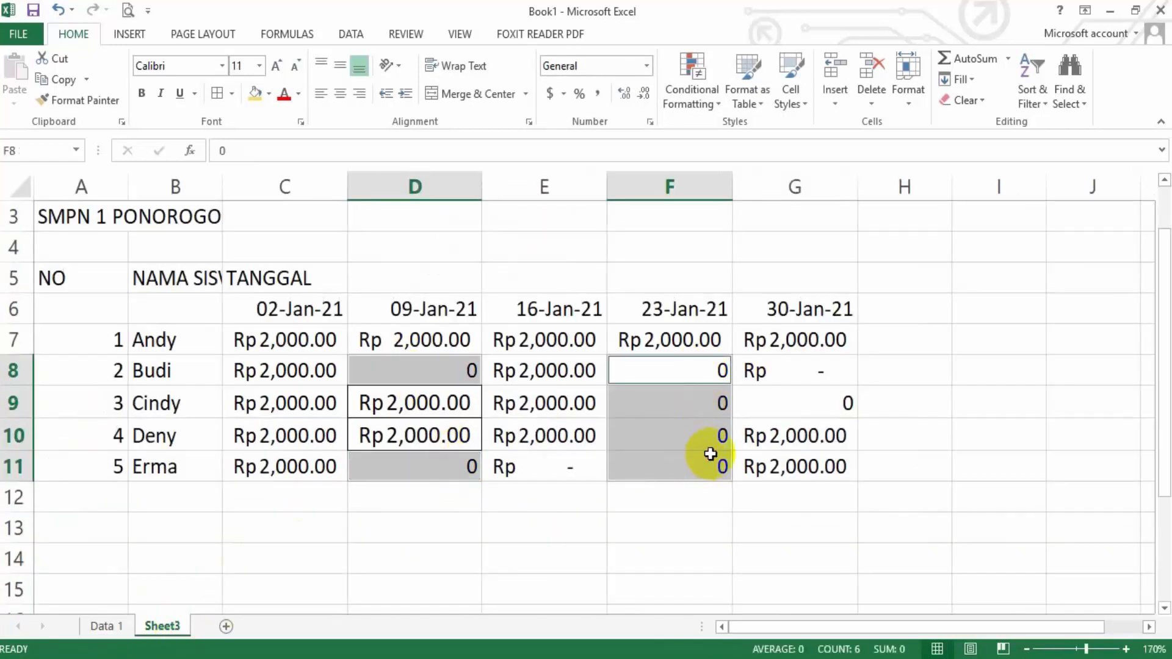
pyautogui.keyDown('ctrl'); pyautogui.click(806, 405); pyautogui.keyUp('ctrl')
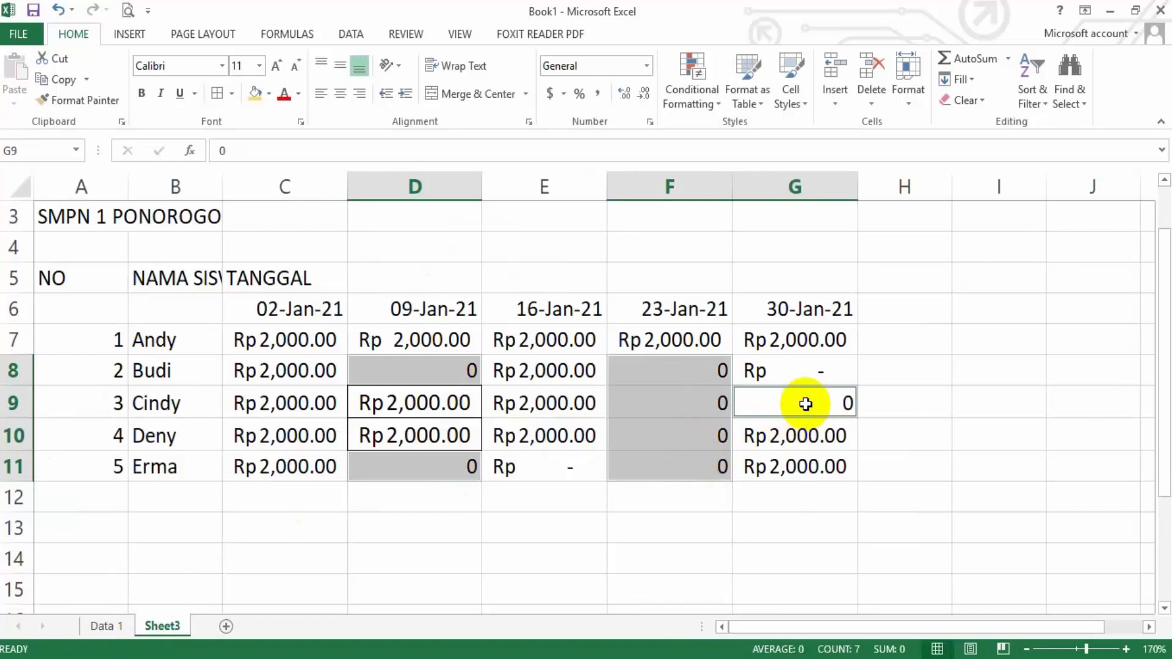
pyautogui.rightClick(805, 402)
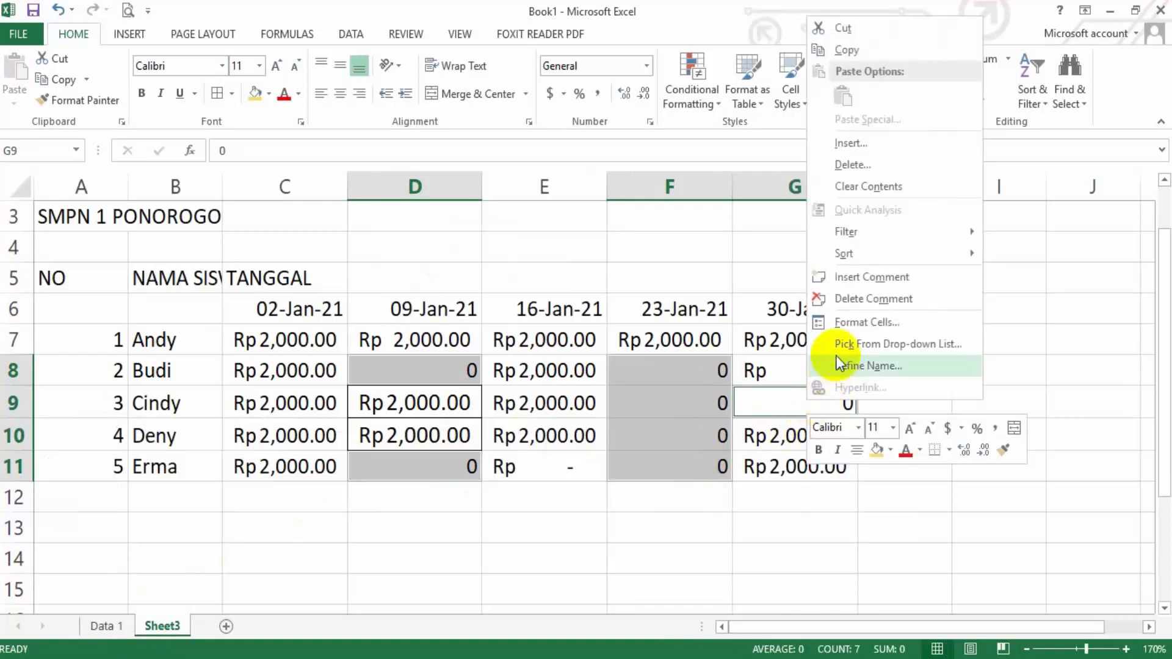
pyautogui.click(849, 322)
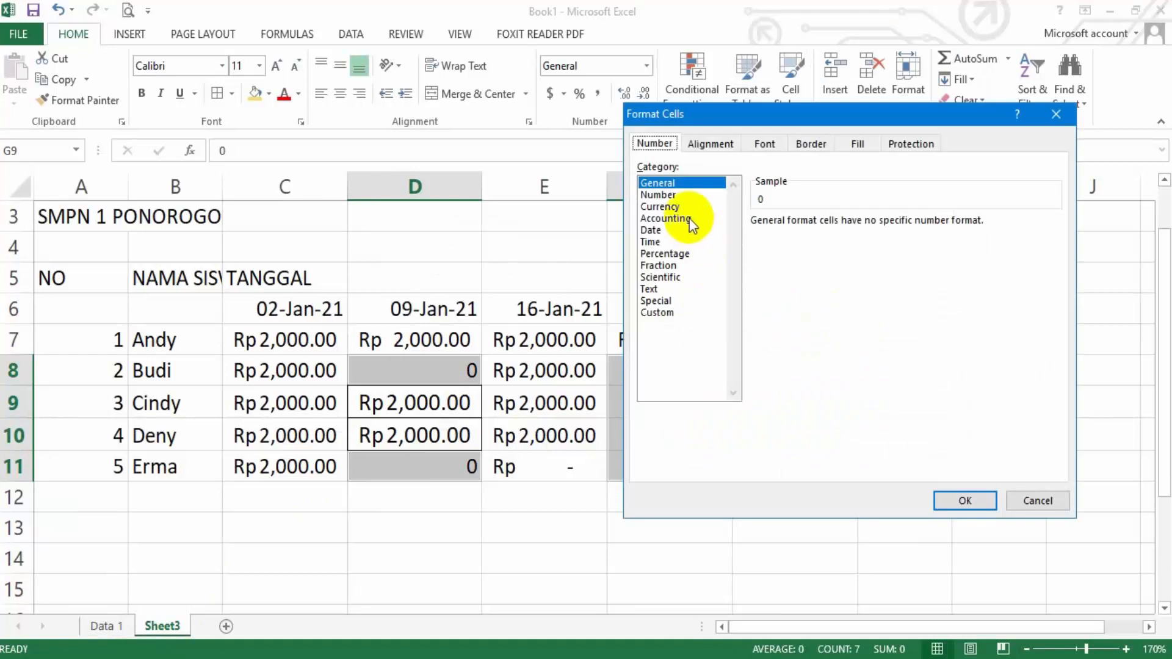
pyautogui.click(688, 218)
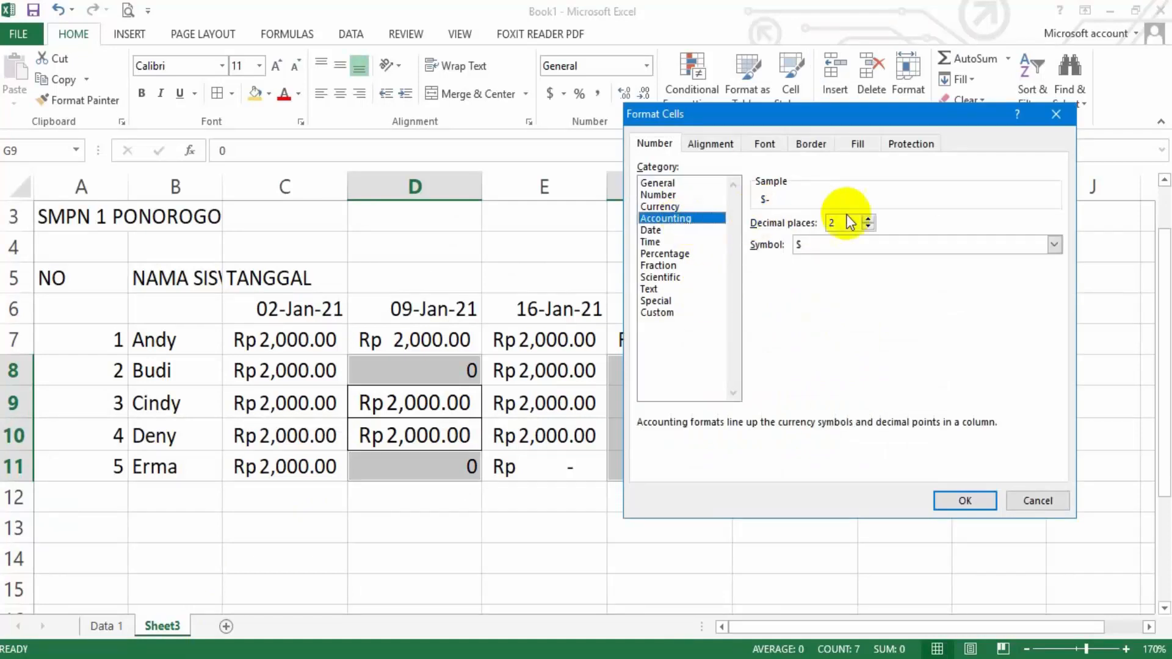
# Set the currency symbol of the selected zero cells to Rp Indonesian and apply the format
pyautogui.click(1054, 245)
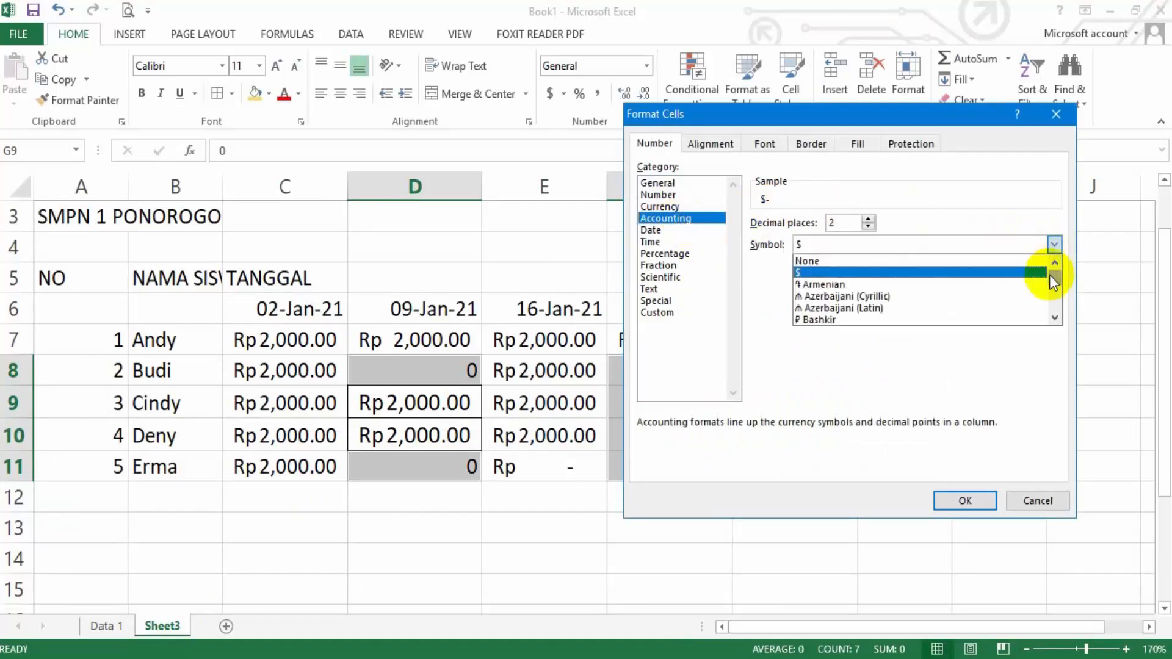
pyautogui.moveTo(1049, 278); pyautogui.dragTo(1054, 292)
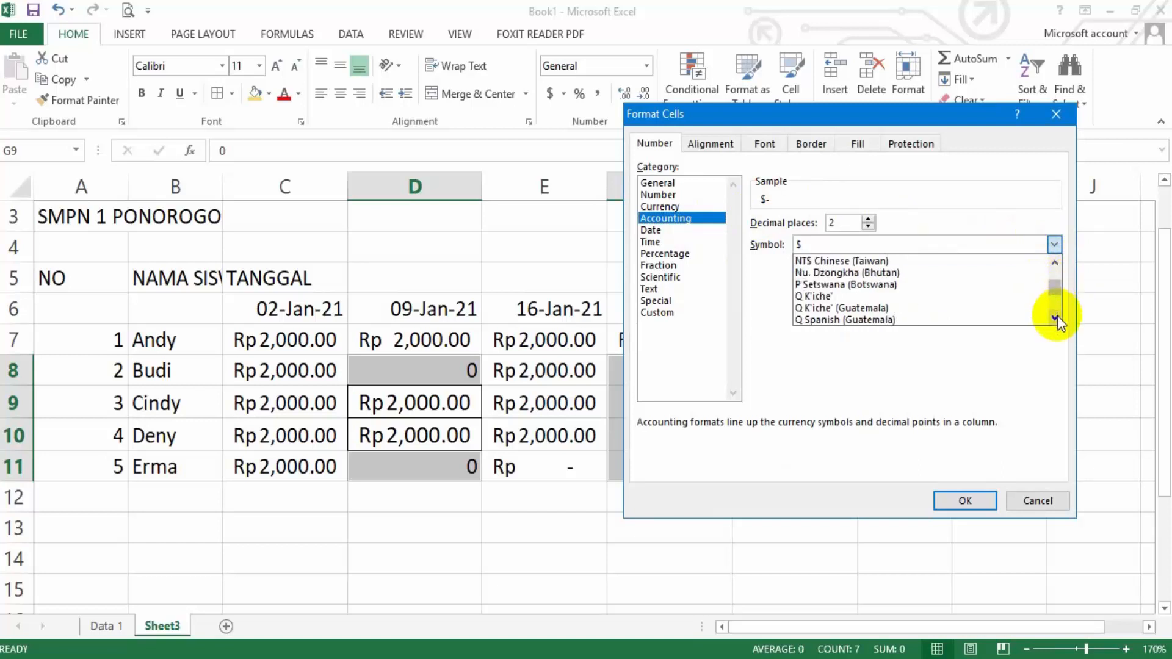
pyautogui.click(1053, 317)
pyautogui.click(1054, 317)
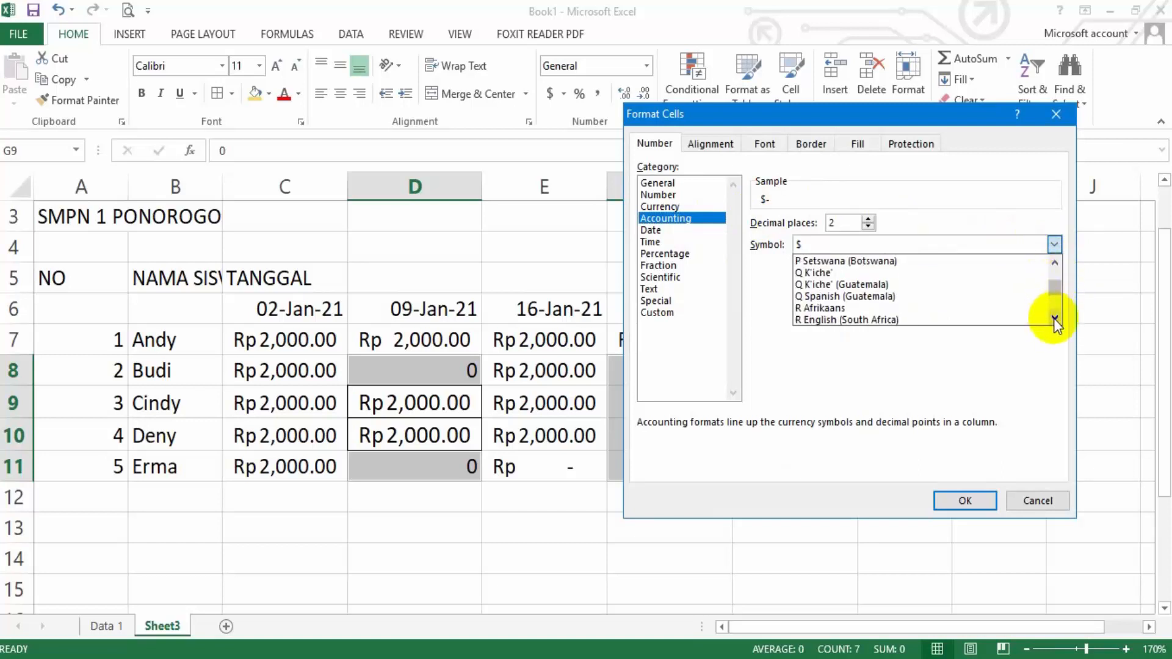
pyautogui.click(1054, 318)
pyautogui.click(1055, 318)
pyautogui.click(1055, 318)
pyautogui.click(1055, 318)
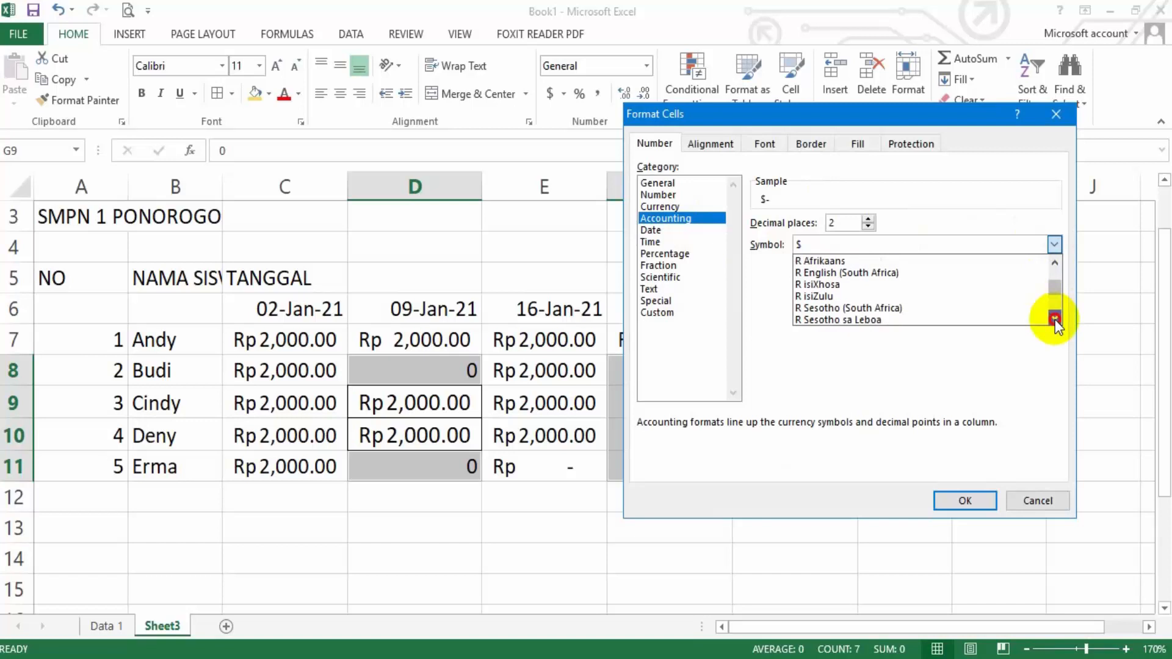
pyautogui.click(1055, 318)
pyautogui.click(1055, 318)
pyautogui.click(1055, 318)
pyautogui.click(1055, 318)
pyautogui.click(1055, 318)
pyautogui.click(1055, 318)
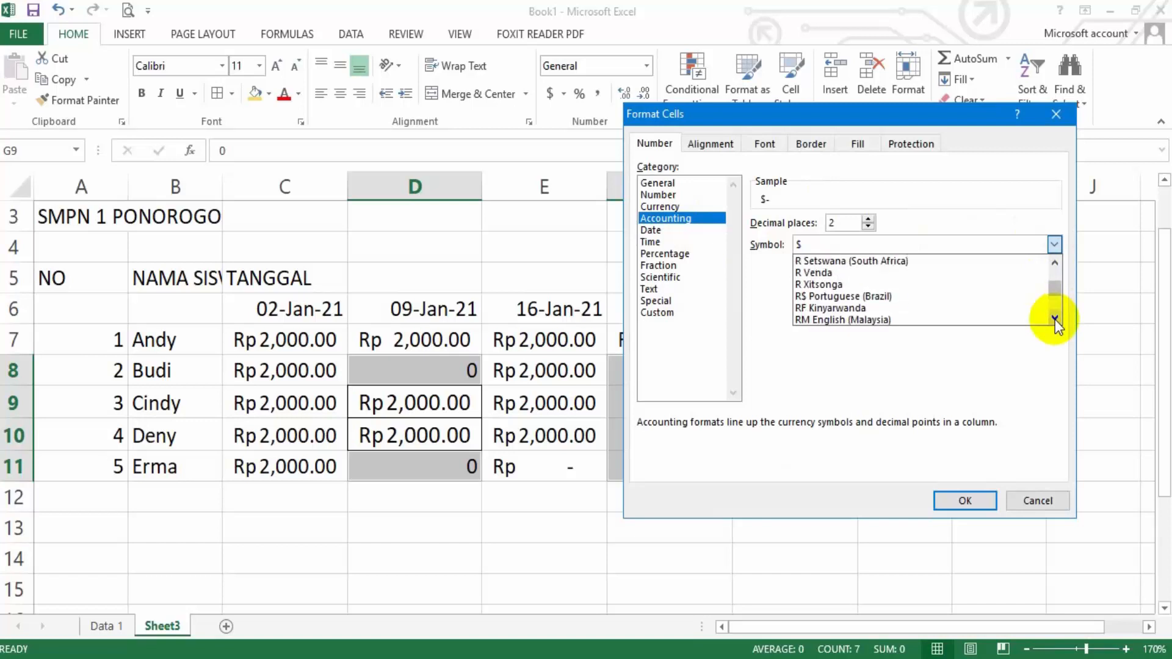
pyautogui.click(1055, 318)
pyautogui.click(1054, 318)
pyautogui.click(1055, 318)
pyautogui.click(1055, 318)
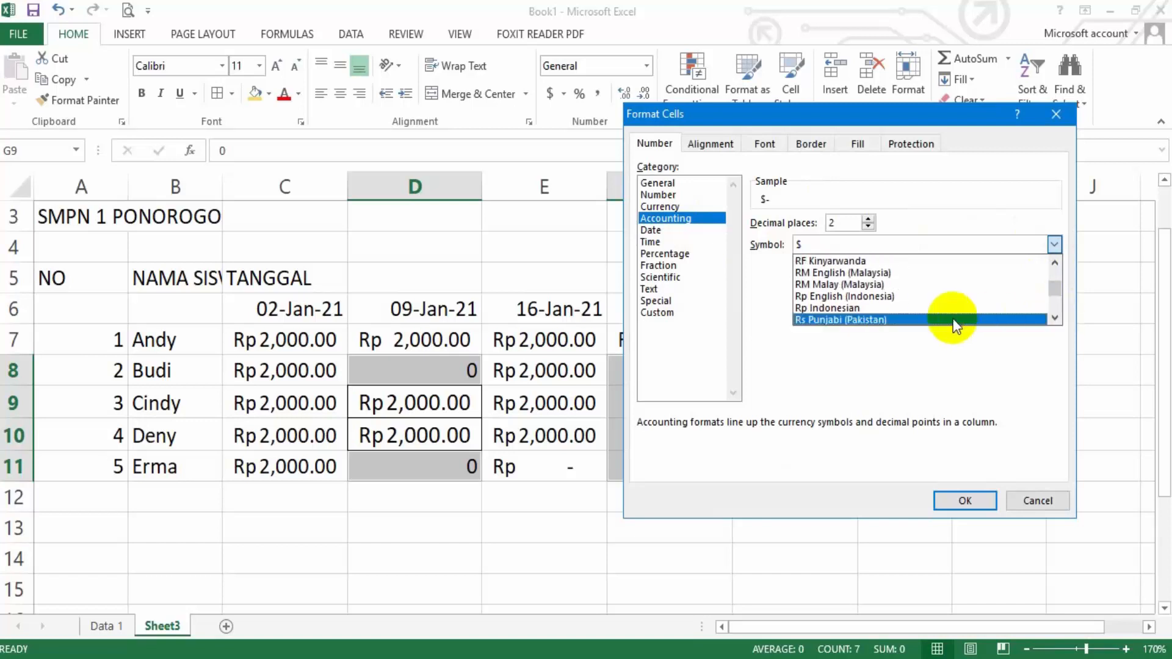
pyautogui.click(939, 308)
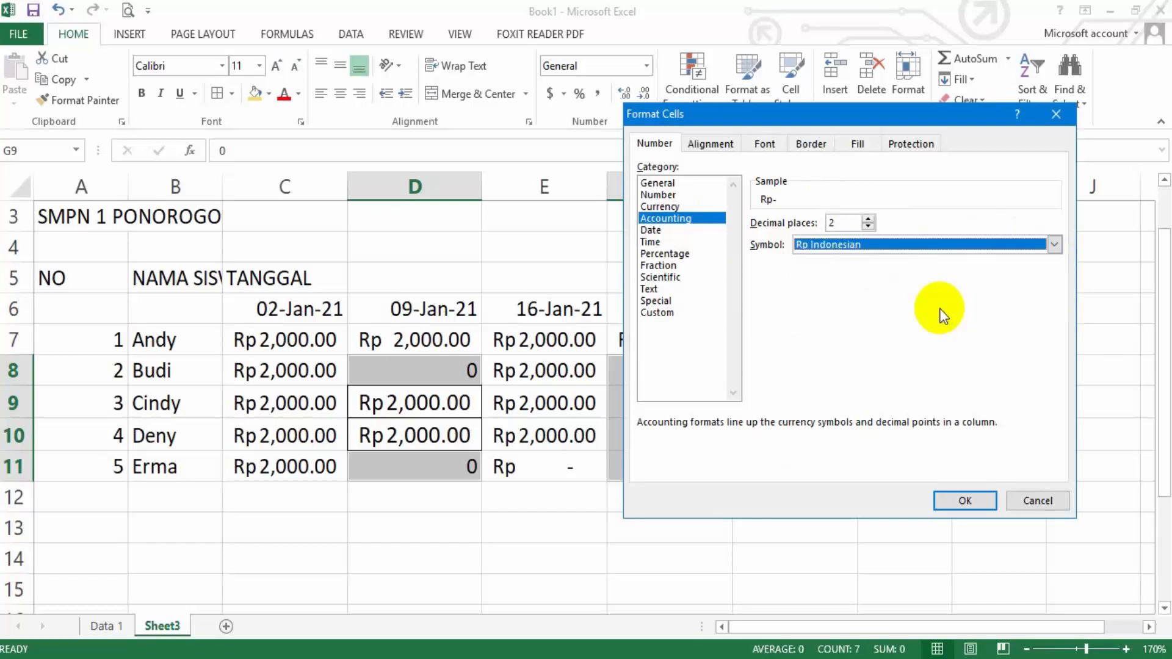
pyautogui.click(965, 501)
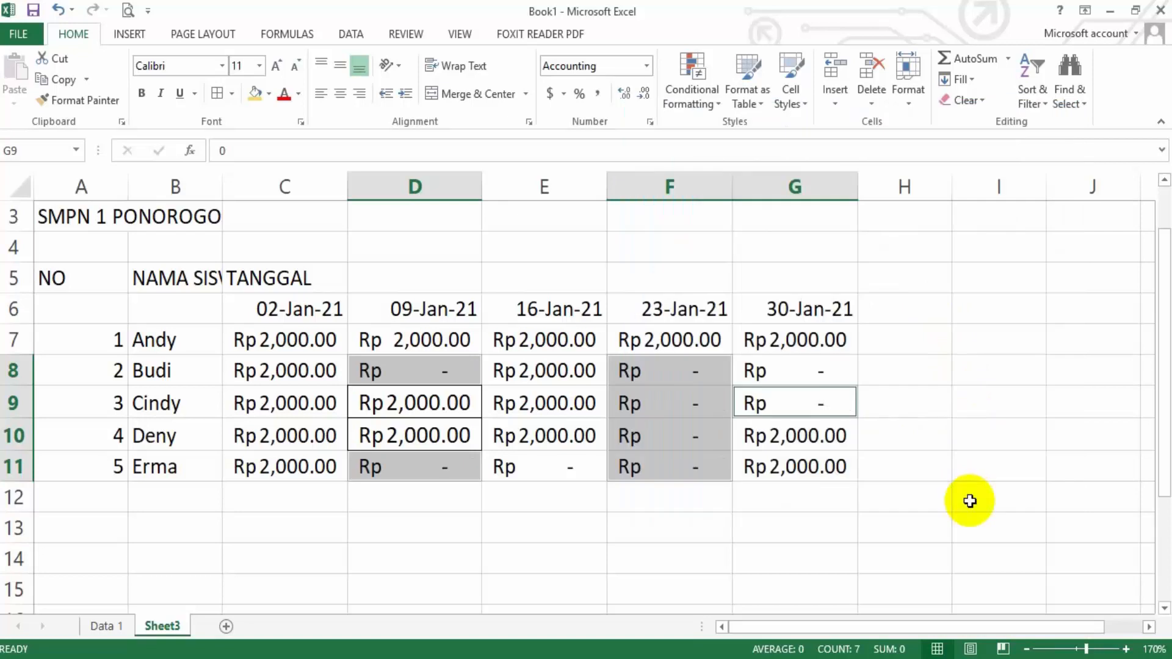
pyautogui.click(576, 542)
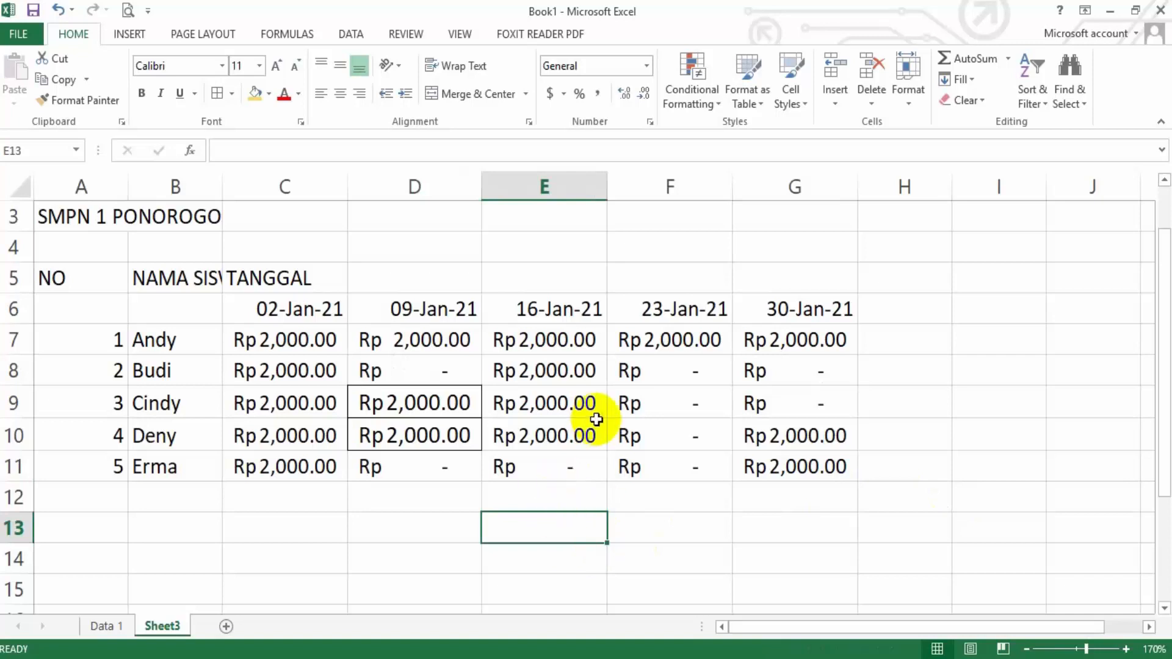
# Merge A5:A6 for the NO header with horizontal and vertical alignment set to Center and wrap text enabled
pyautogui.moveTo(106, 279); pyautogui.dragTo(103, 297)
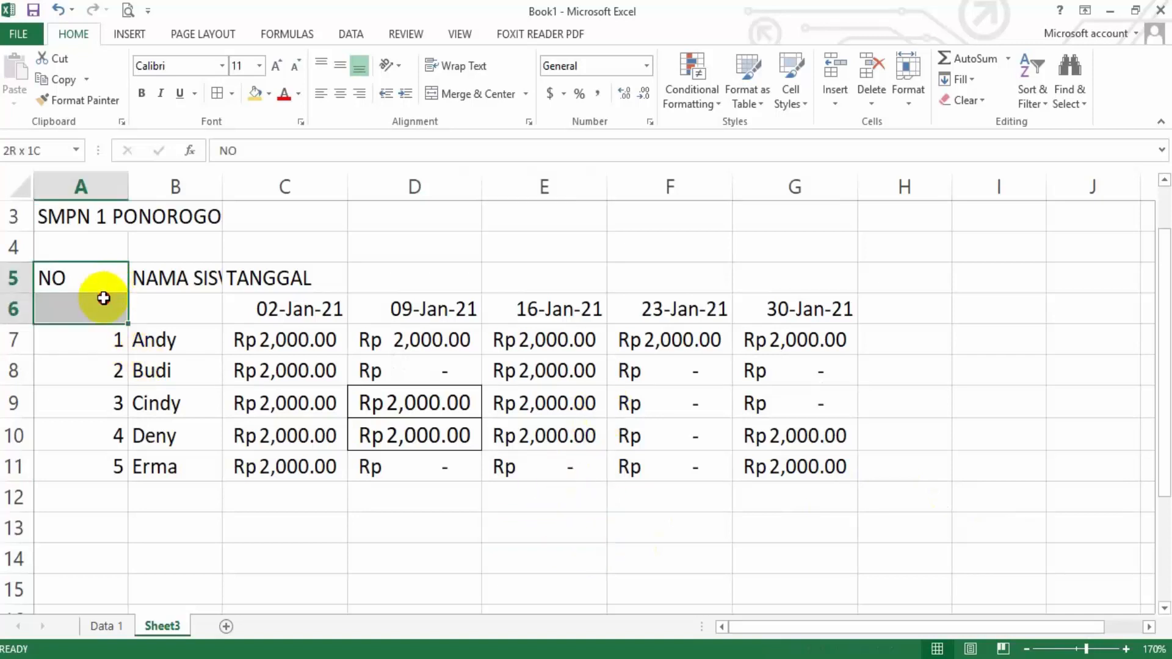
pyautogui.rightClick(103, 299)
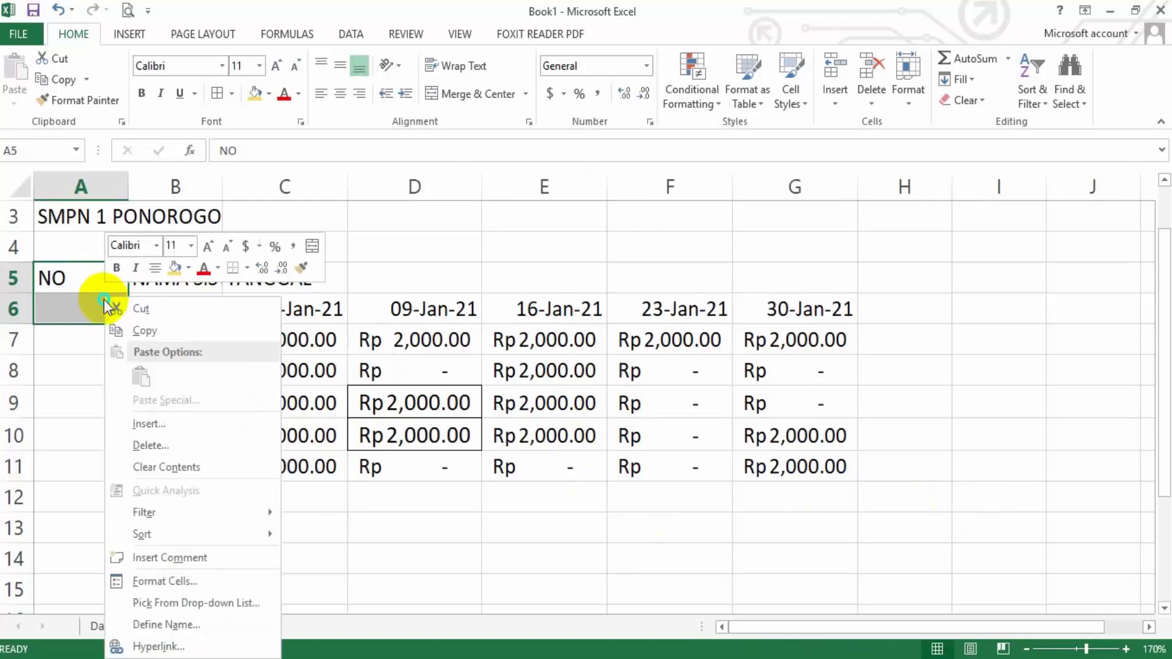
pyautogui.click(178, 580)
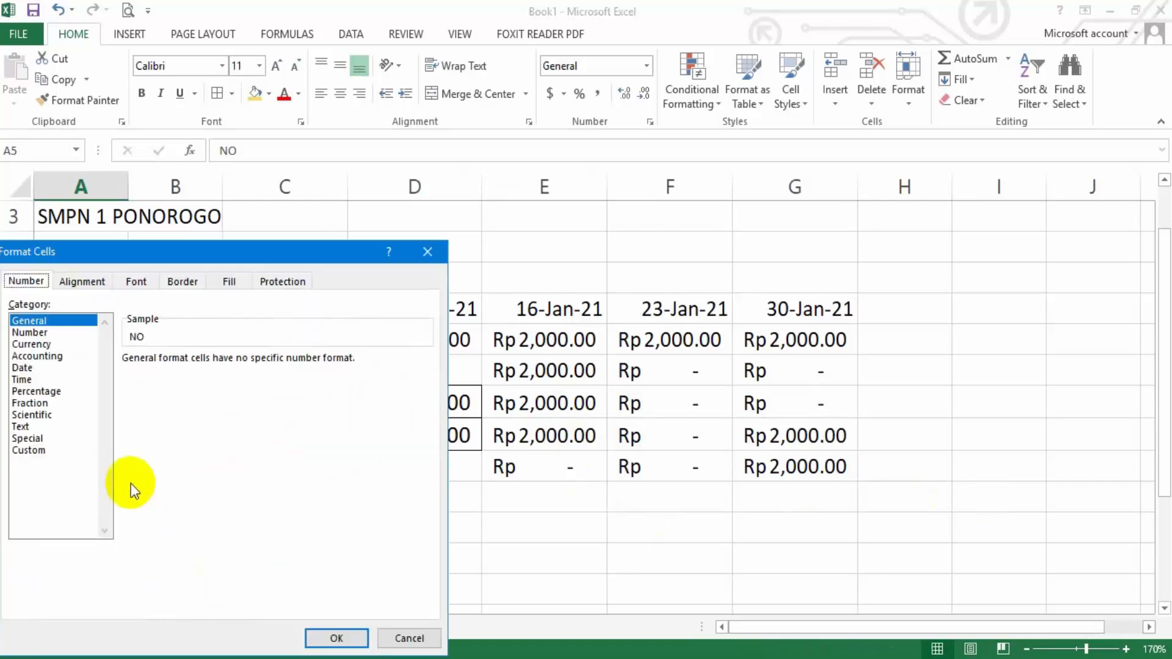
pyautogui.click(83, 284)
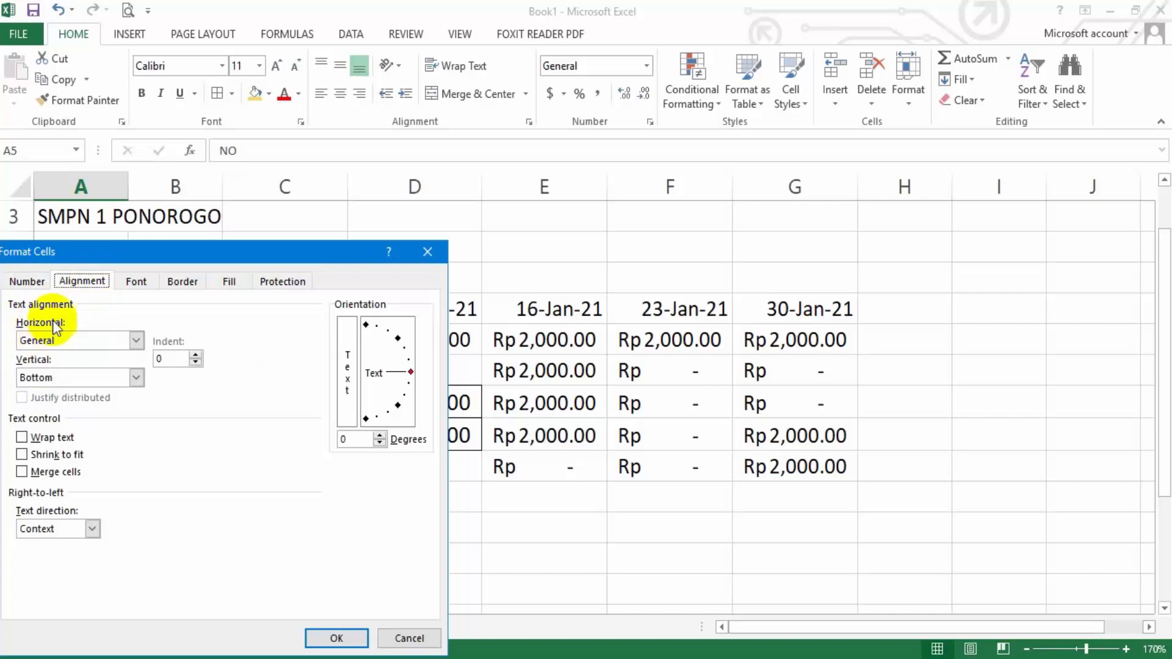
pyautogui.click(137, 342)
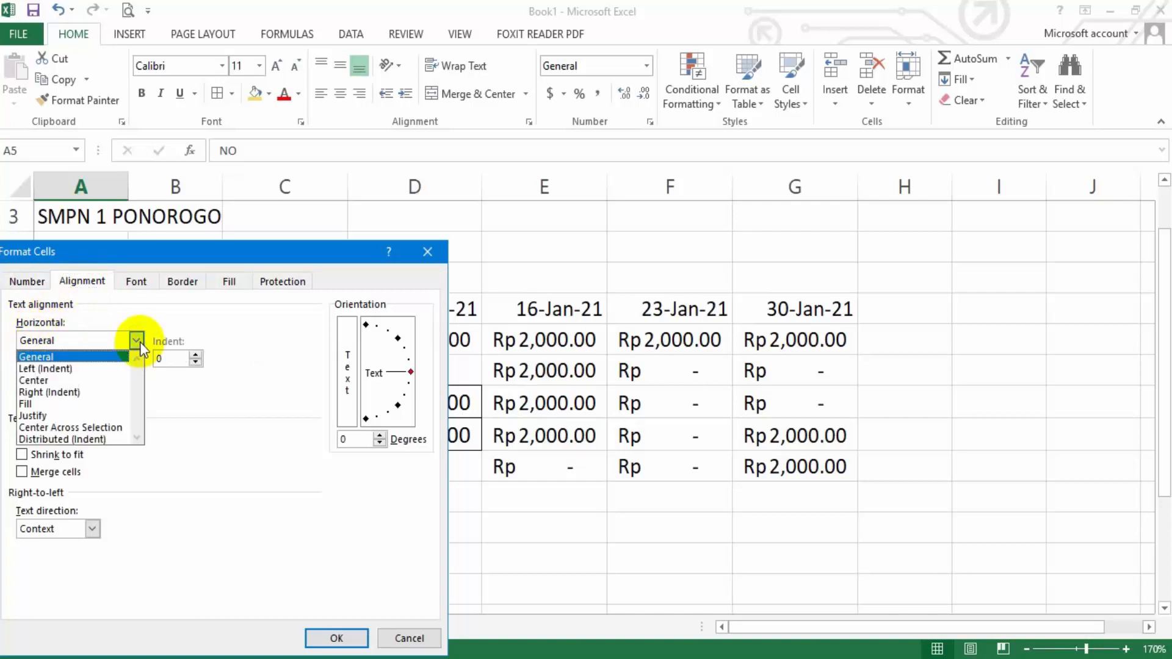
pyautogui.click(115, 379)
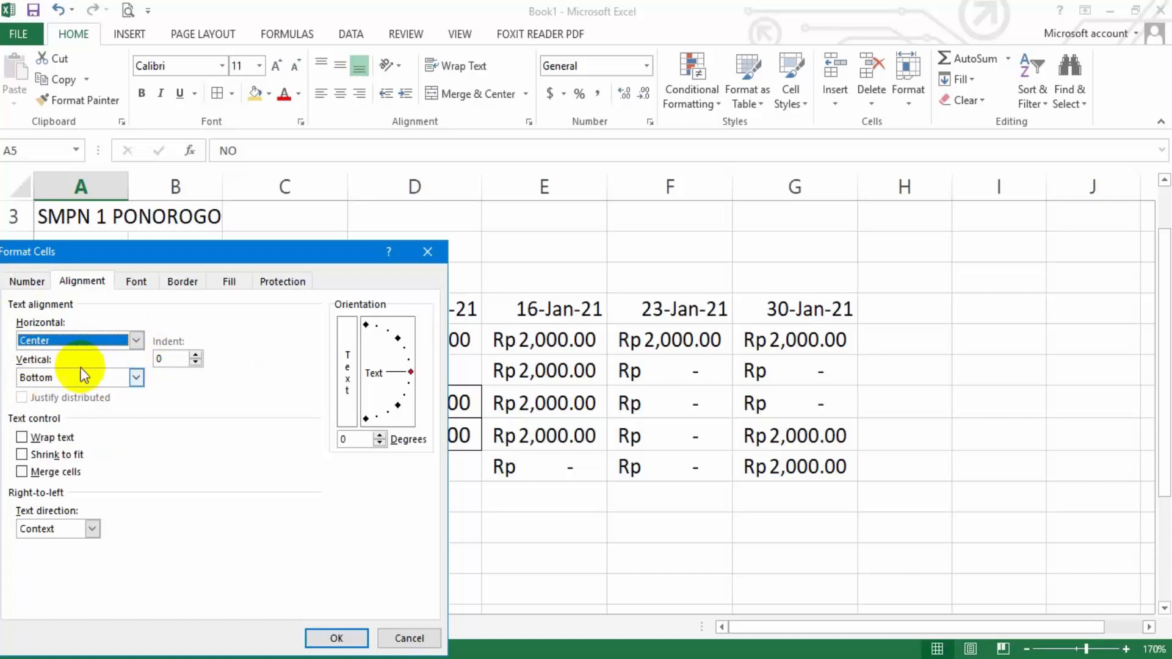
pyautogui.click(136, 377)
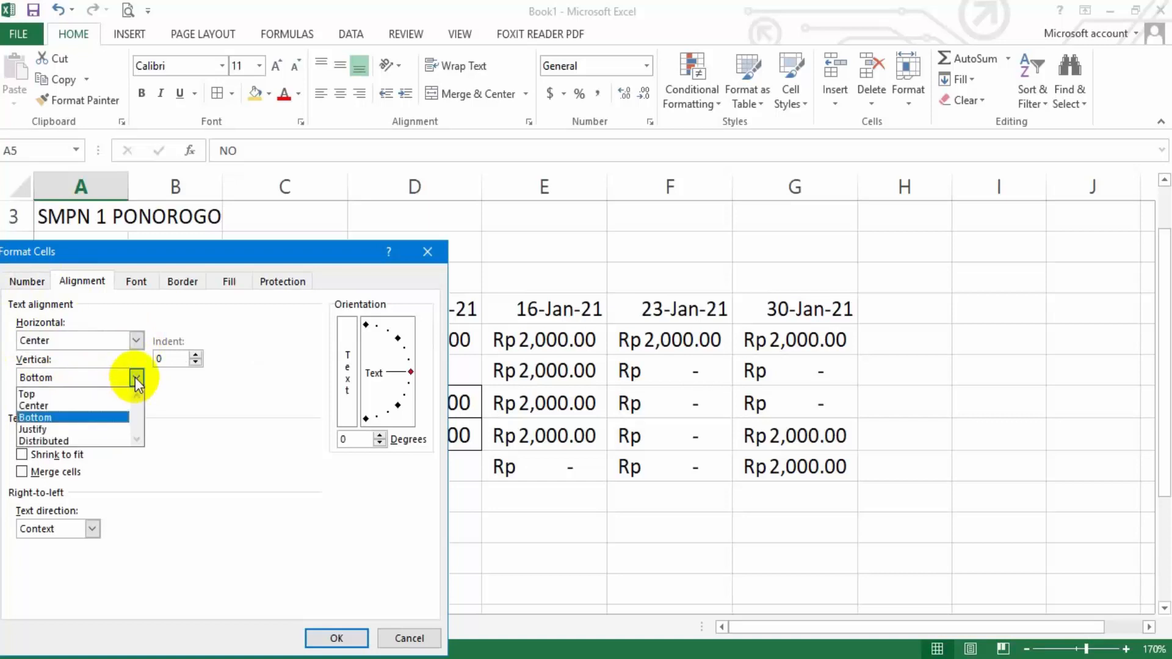
pyautogui.click(120, 407)
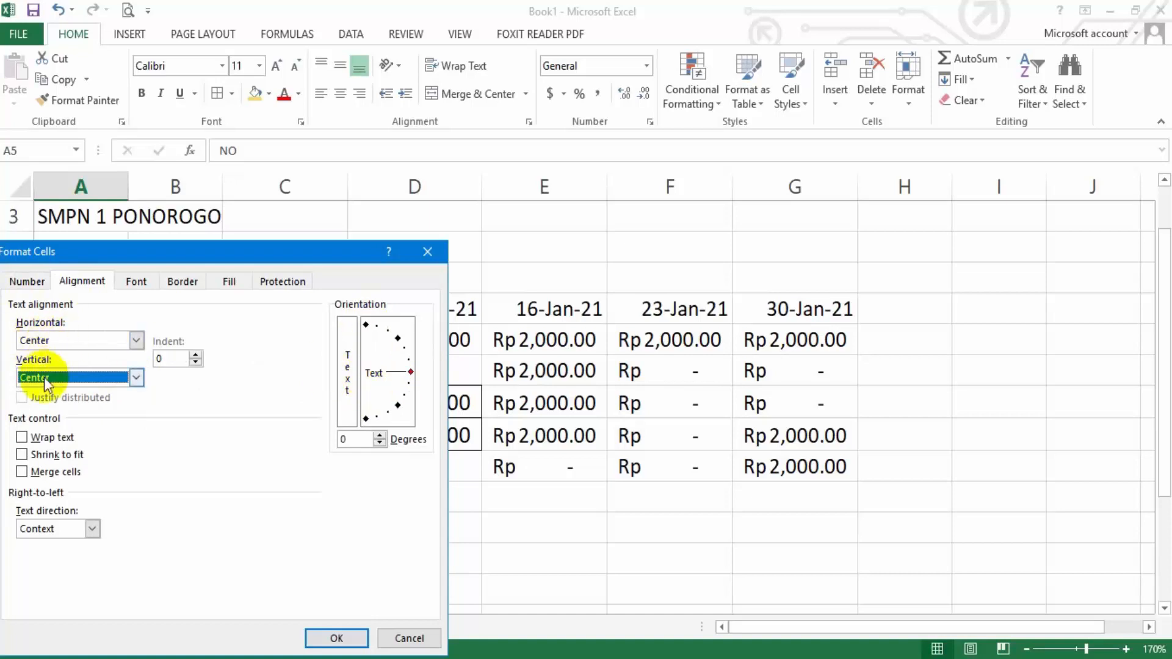
pyautogui.click(24, 441)
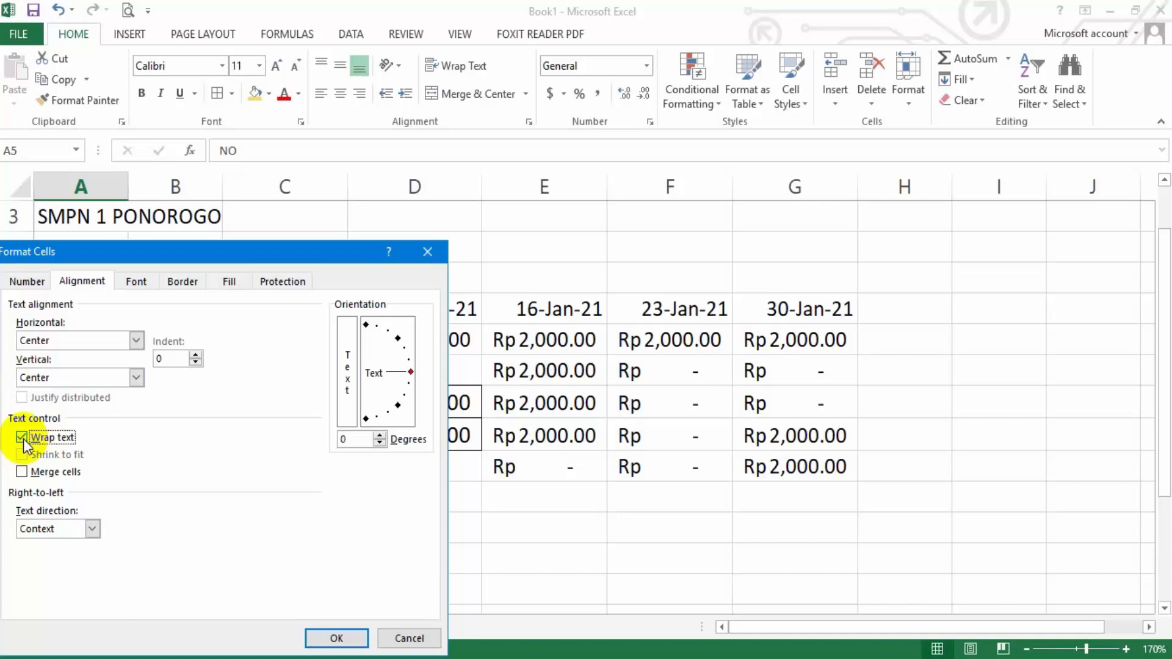
pyautogui.click(24, 473)
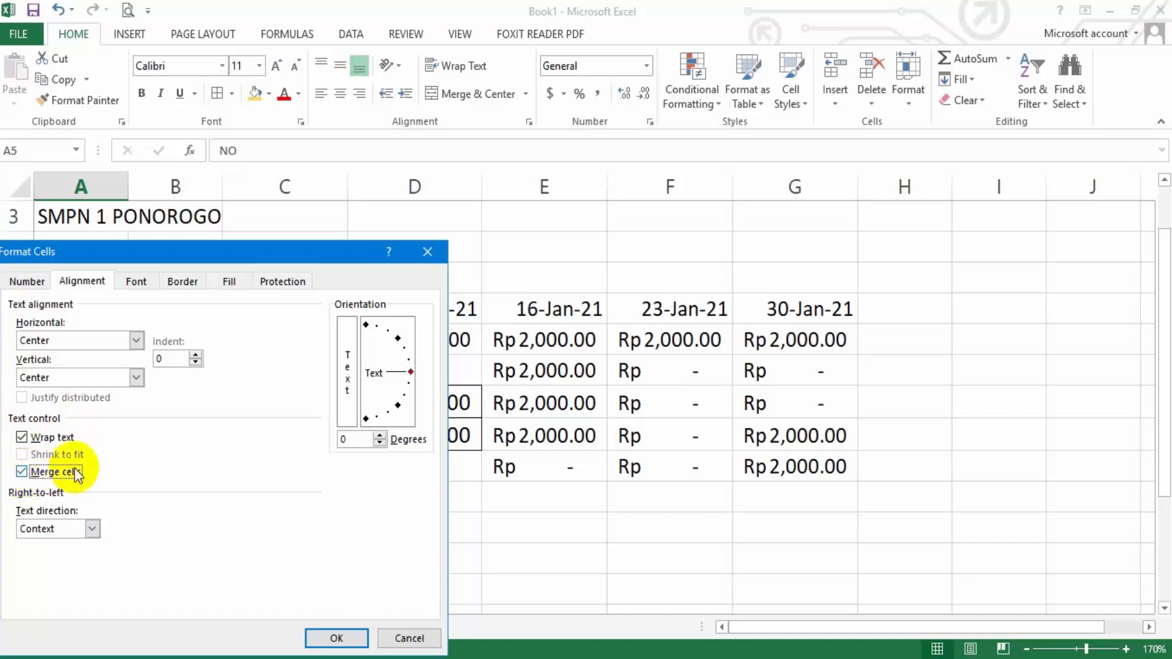
pyautogui.click(336, 638)
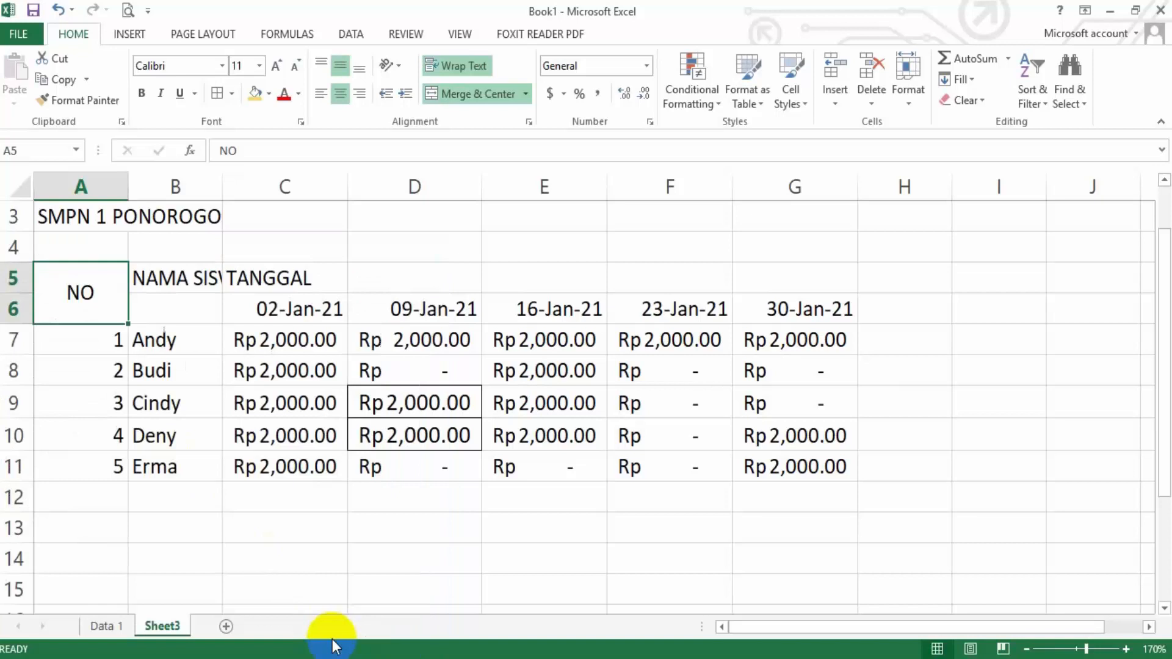
# Copy the NO header's formatting onto the NAMA SISWA header in B5 with Format Painter
pyautogui.click(80, 293)
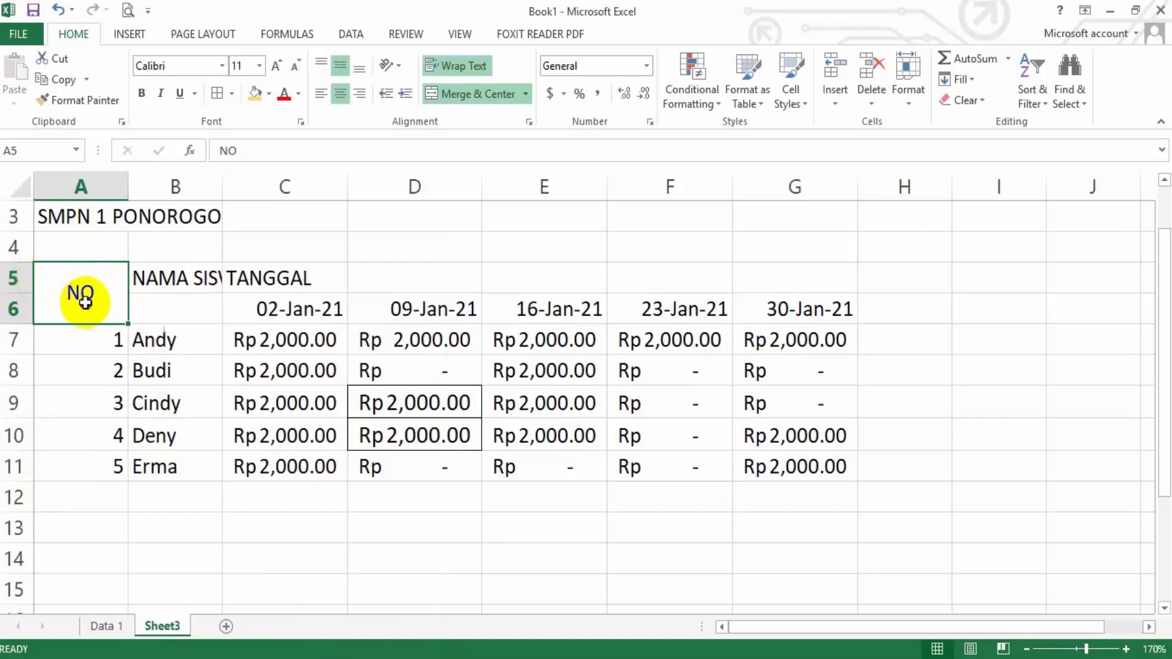
pyautogui.click(126, 351)
pyautogui.click(103, 299)
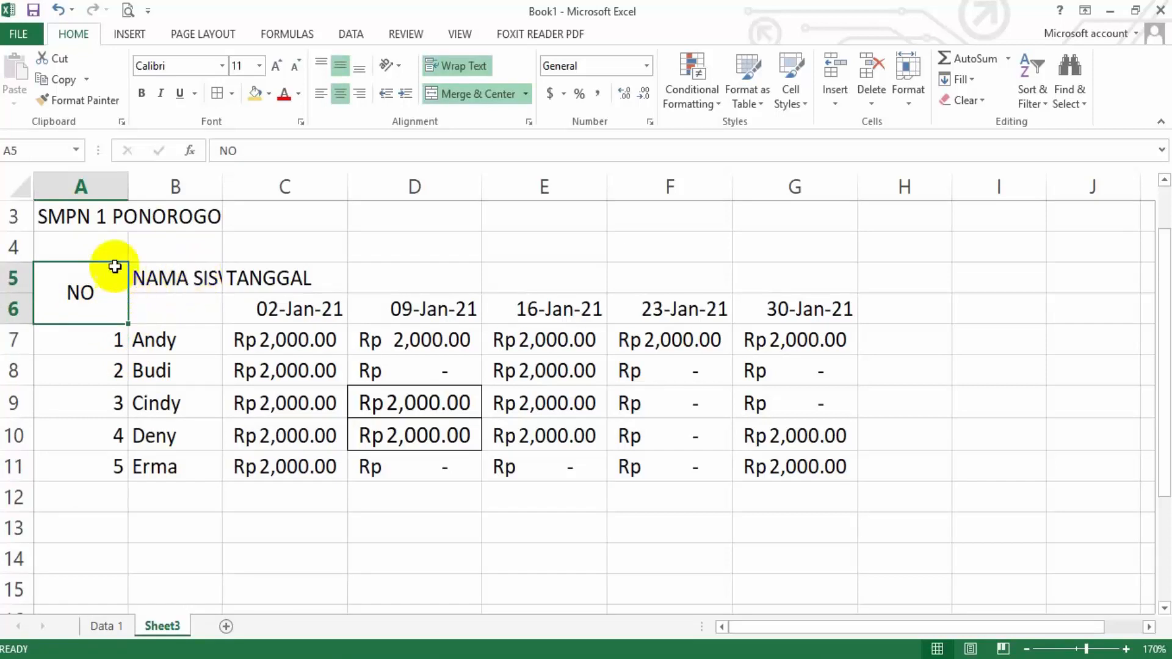
pyautogui.click(111, 100)
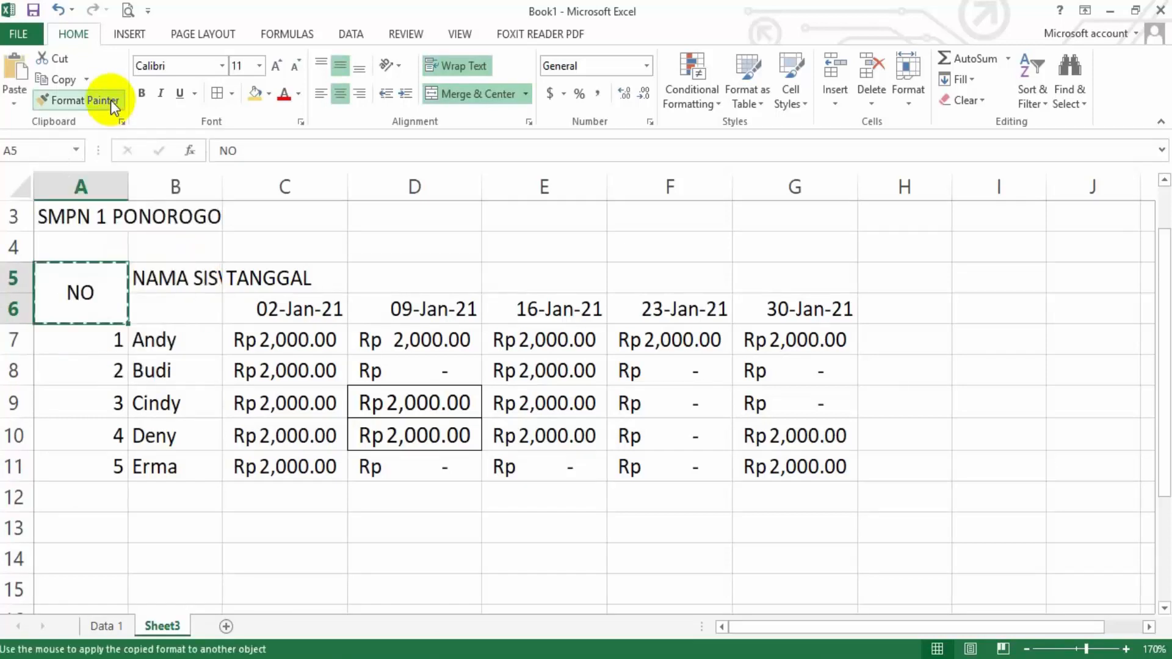
pyautogui.click(161, 280)
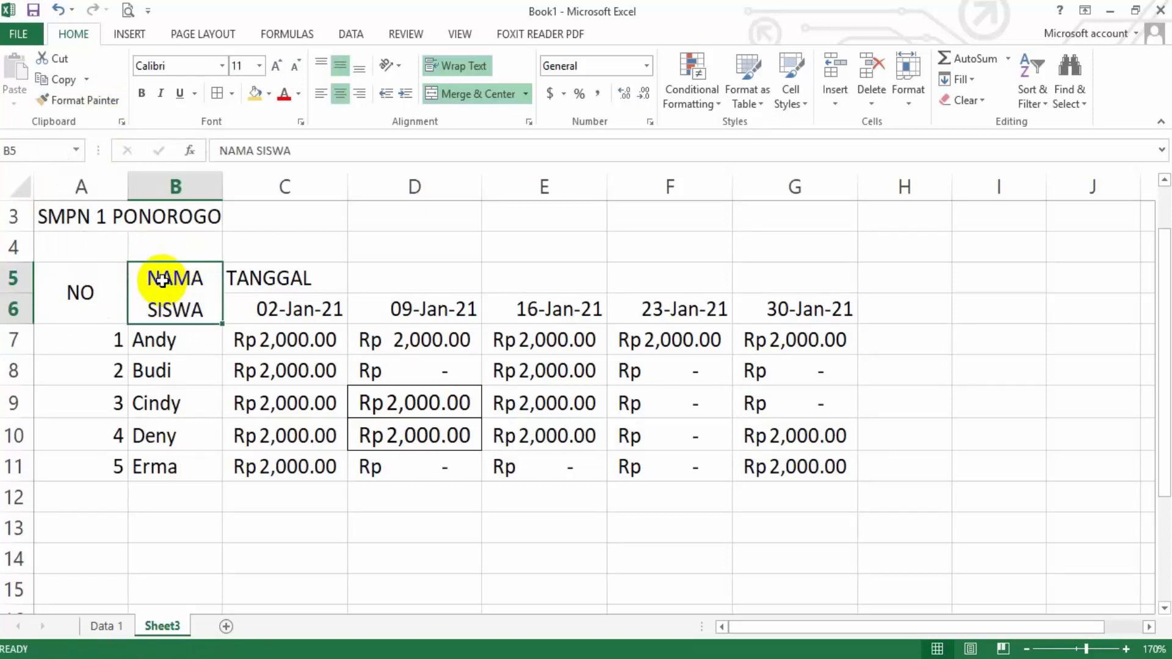
# Merge and center the TANGGAL header across C5:G5 and enable wrap text
pyautogui.moveTo(297, 281); pyautogui.dragTo(805, 281)
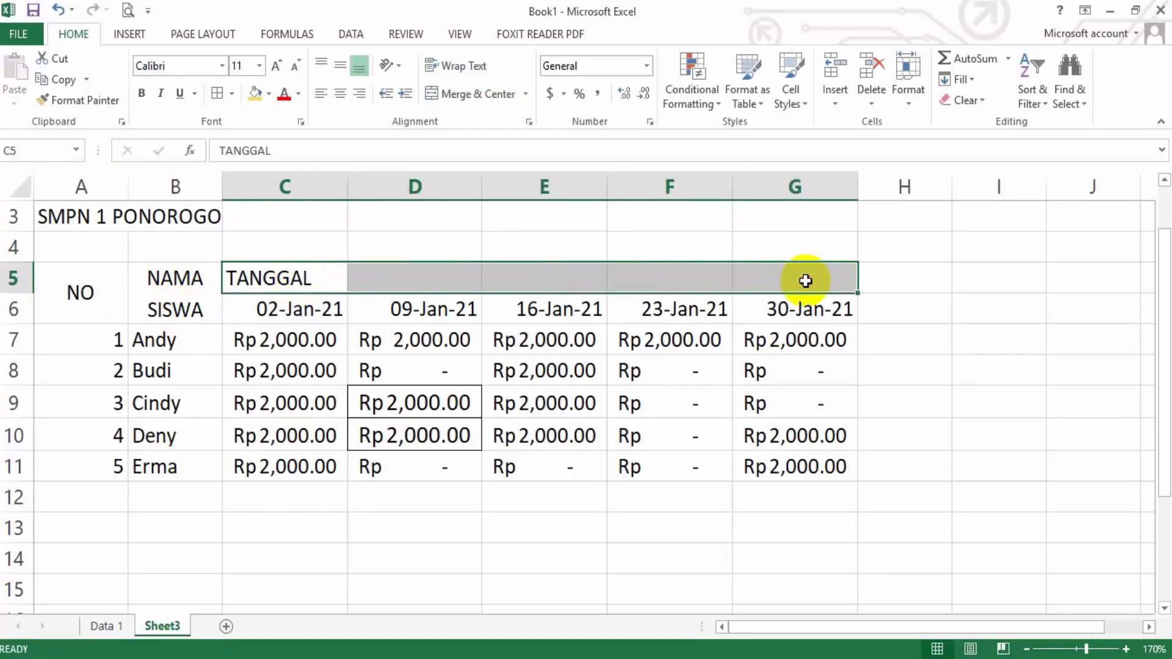
pyautogui.rightClick(805, 281)
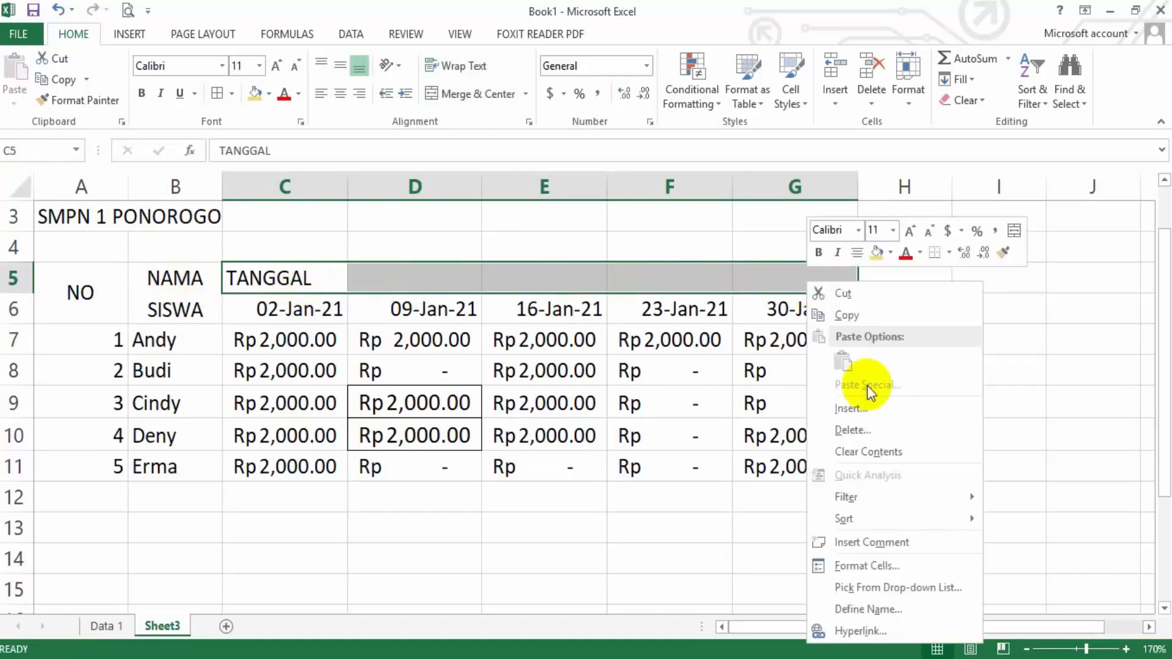
pyautogui.click(891, 565)
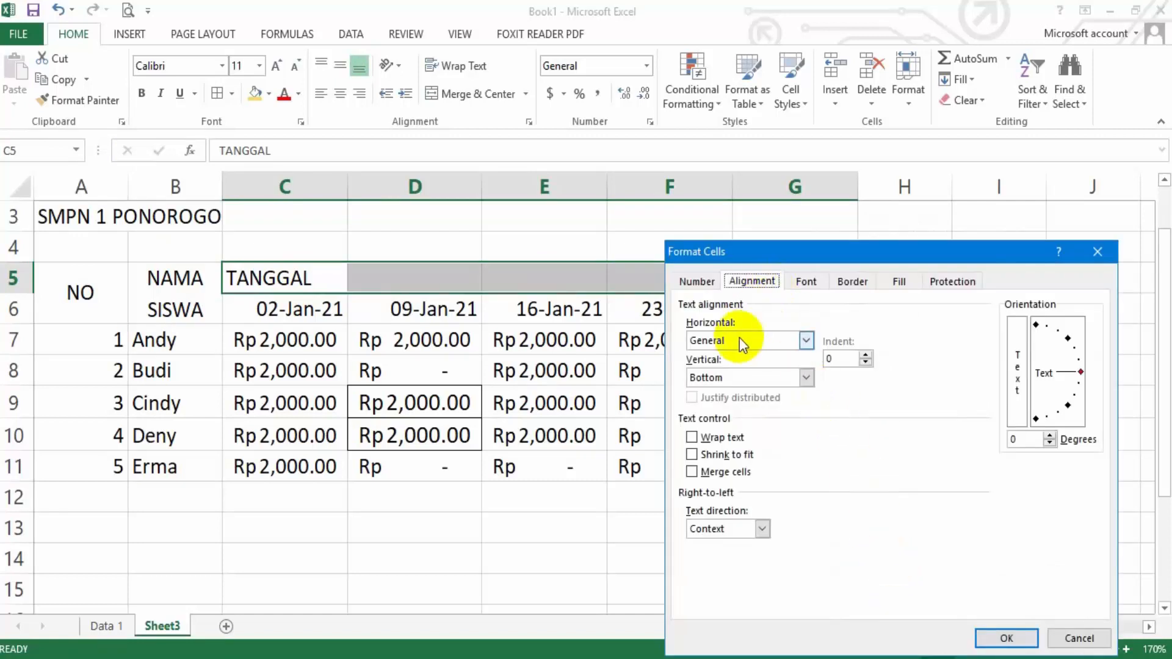
pyautogui.click(1084, 636)
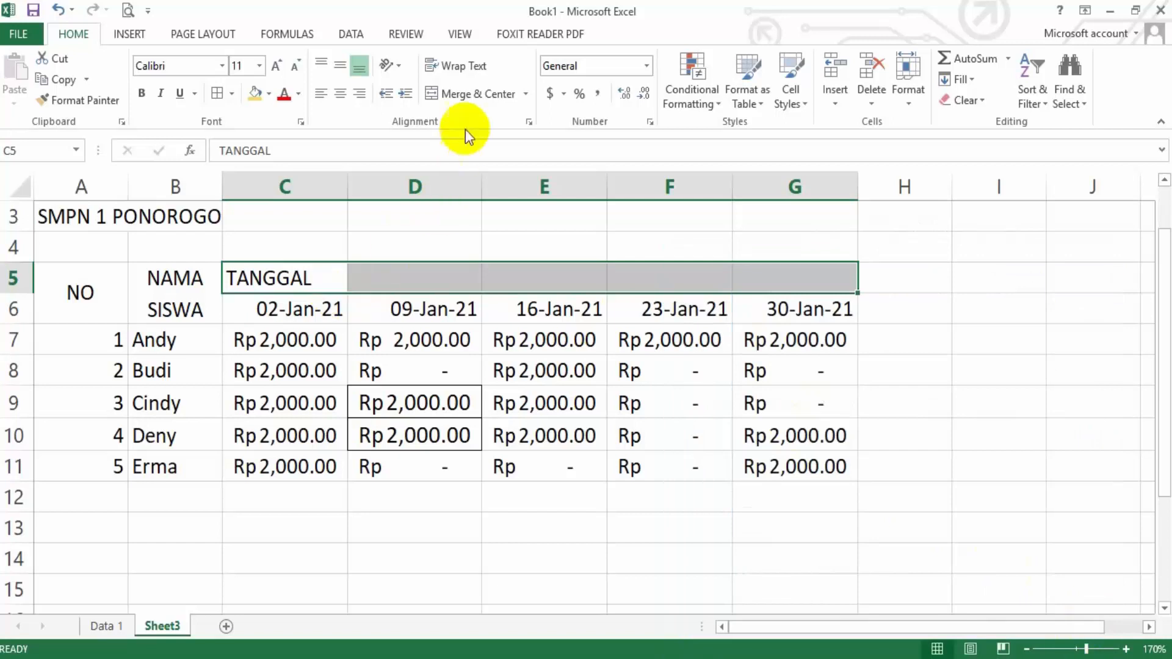
pyautogui.click(477, 97)
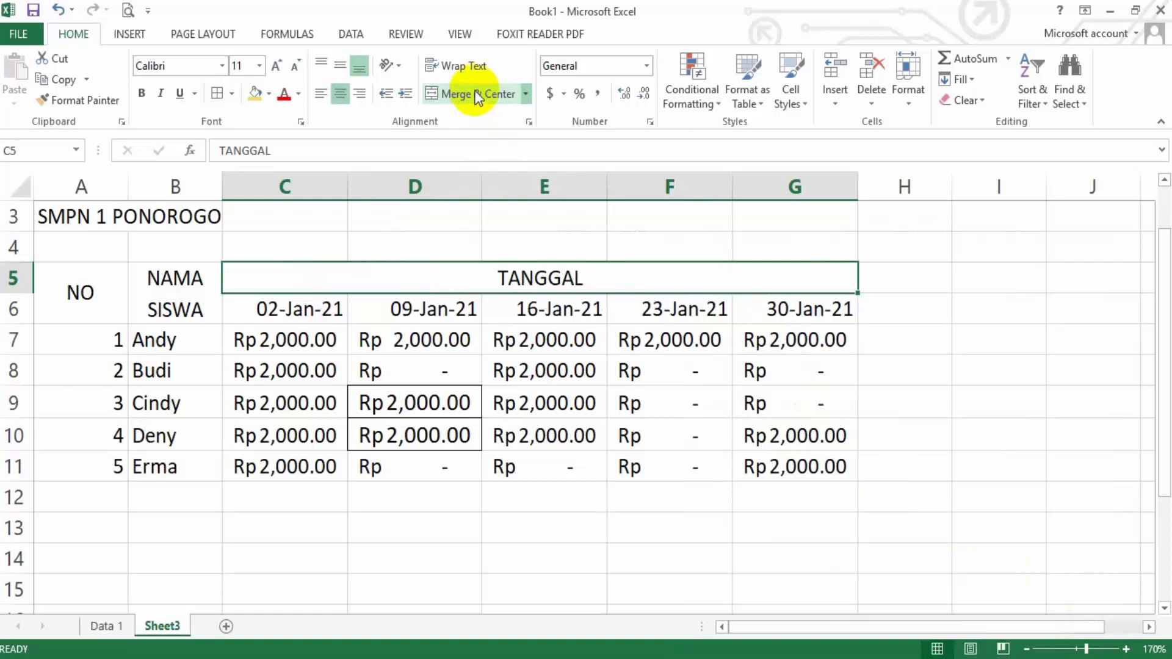
pyautogui.click(463, 66)
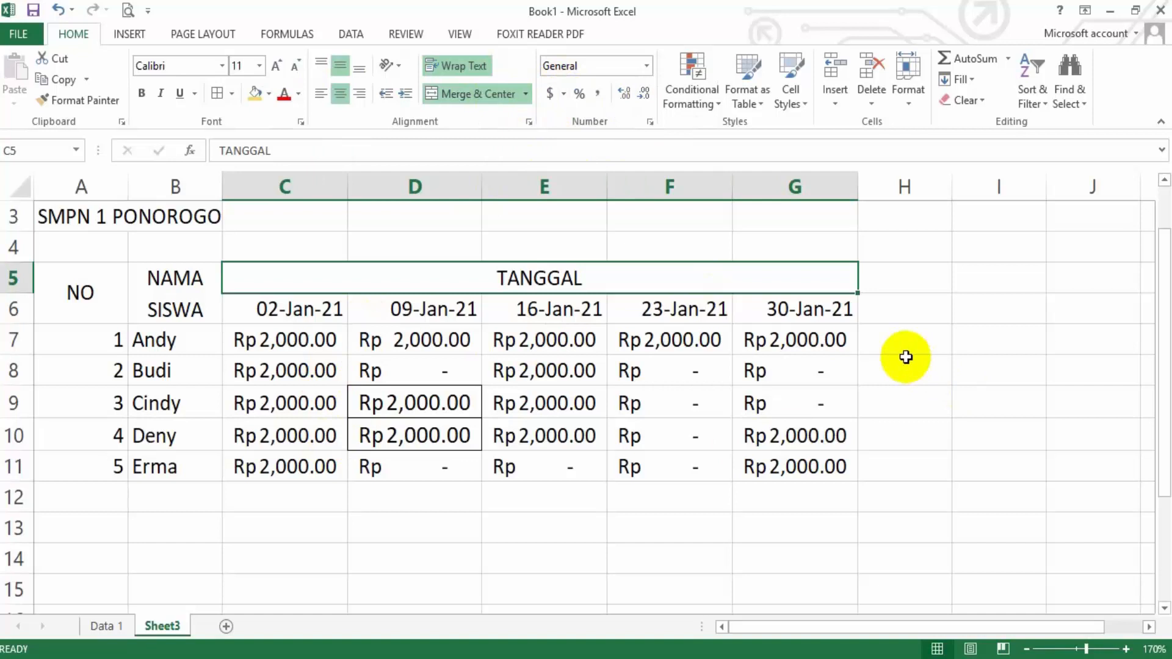
# Enter 2000 in H7 as a test amount and clear the cell again
pyautogui.click(929, 345)
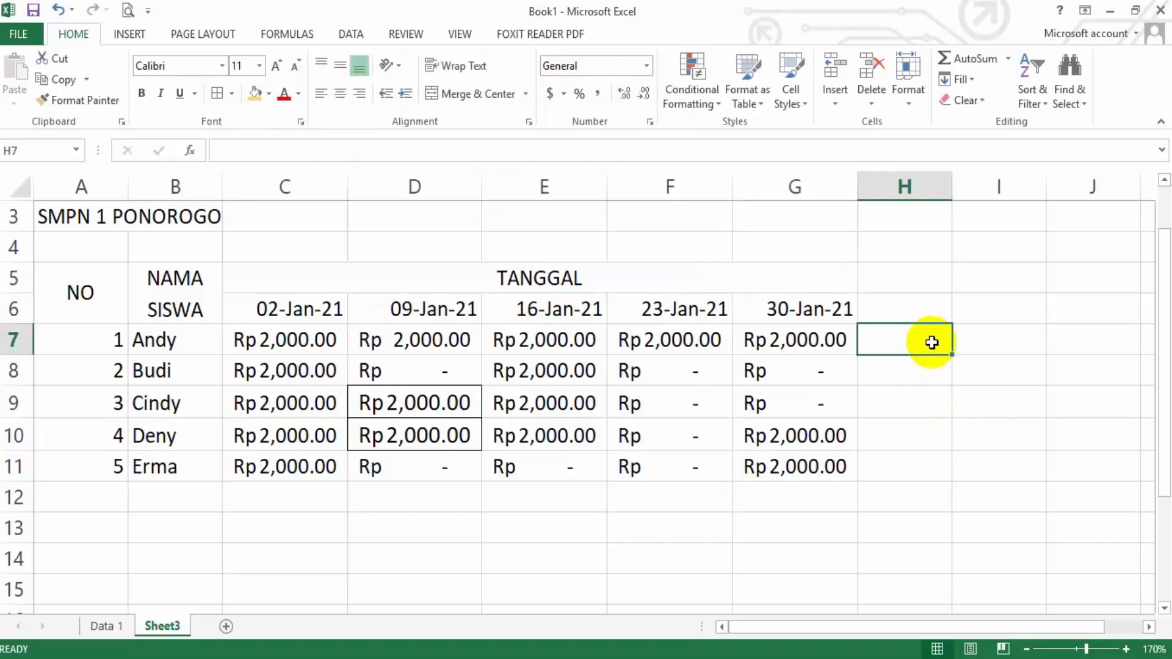
pyautogui.write('2000')
pyautogui.moveTo(964, 434); pyautogui.dragTo(966, 445)
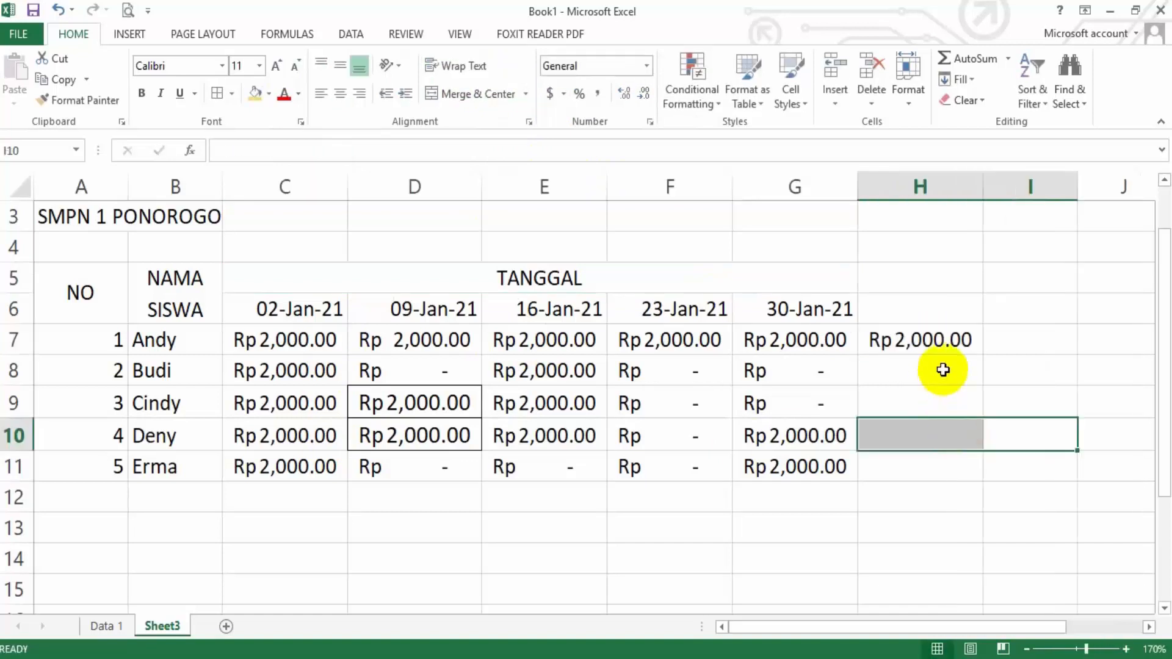
pyautogui.click(944, 337)
pyautogui.press('Delete')
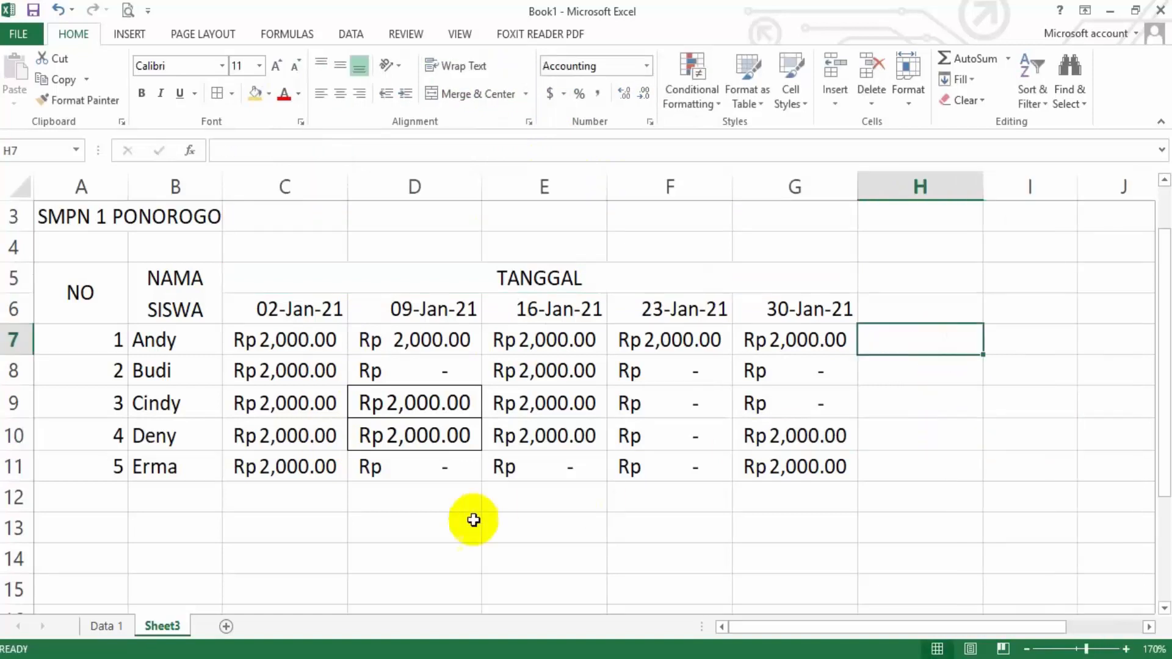
# Enter 2000 in D14 below the table as a sample amount and select that cell
pyautogui.click(443, 551)
pyautogui.write('2000')
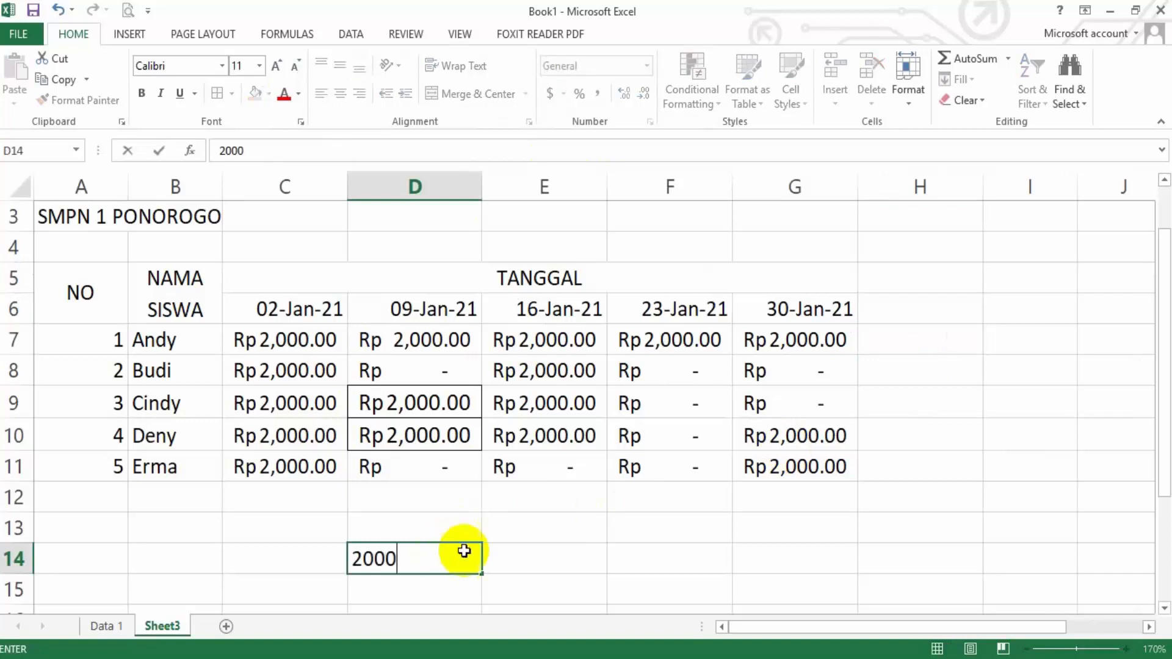
pyautogui.click(603, 551)
pyautogui.click(452, 557)
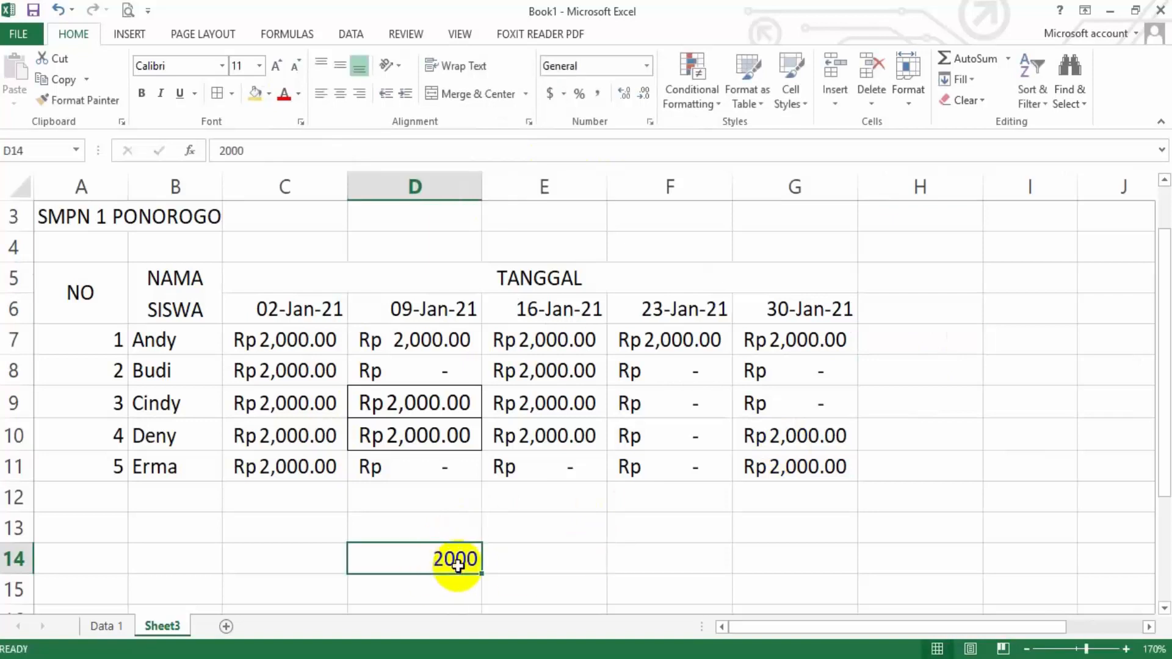
pyautogui.rightClick(456, 559)
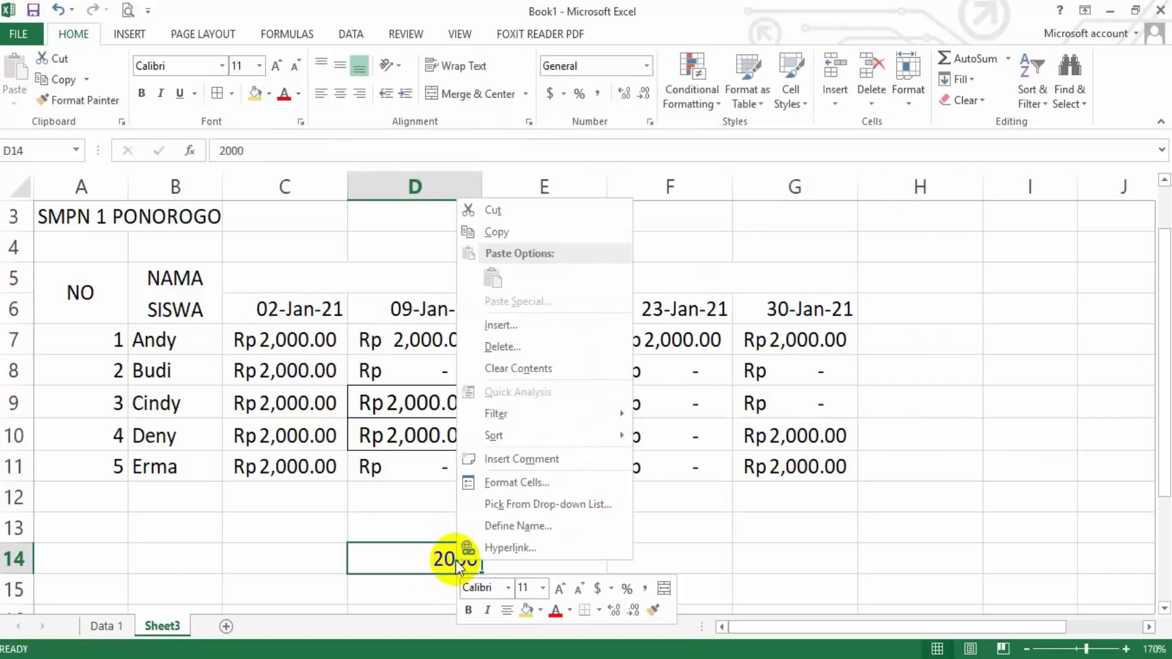
pyautogui.click(397, 563)
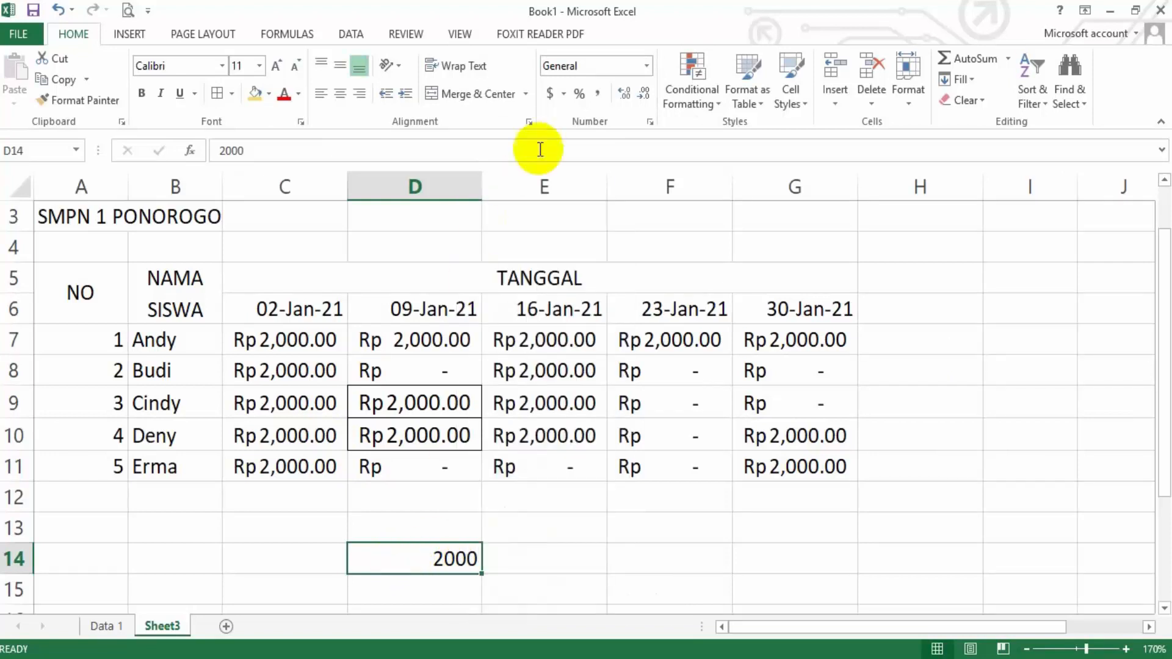
# Format the sample amount in D14 as Accounting with the Rp Indonesian currency symbol
pyautogui.click(563, 93)
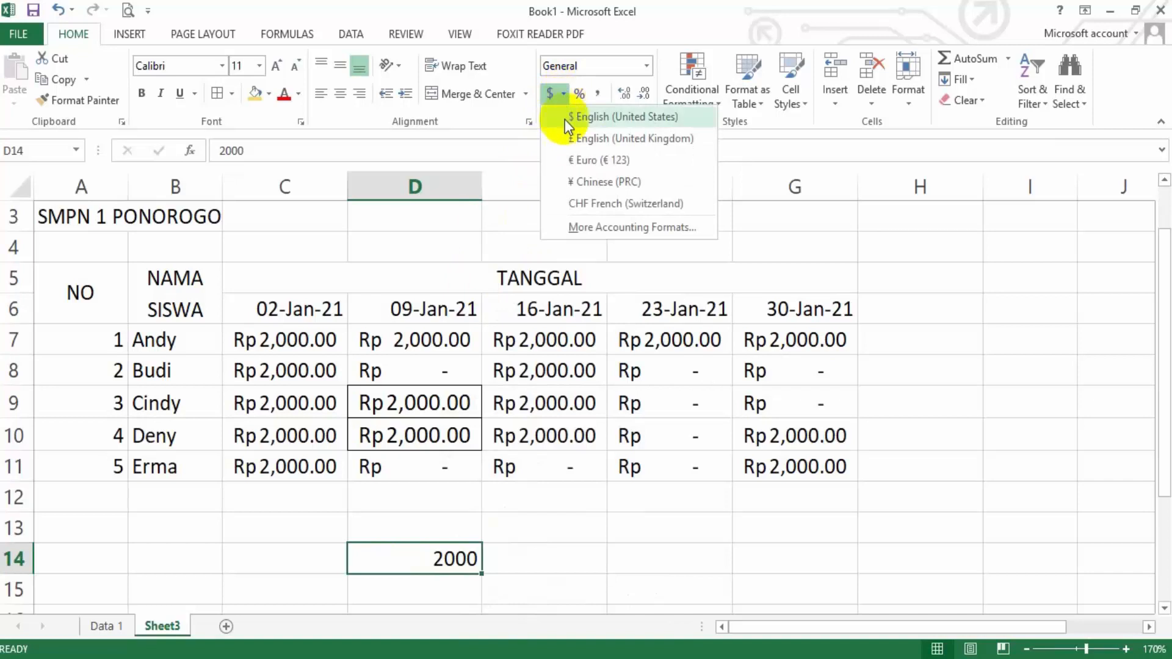
pyautogui.click(581, 226)
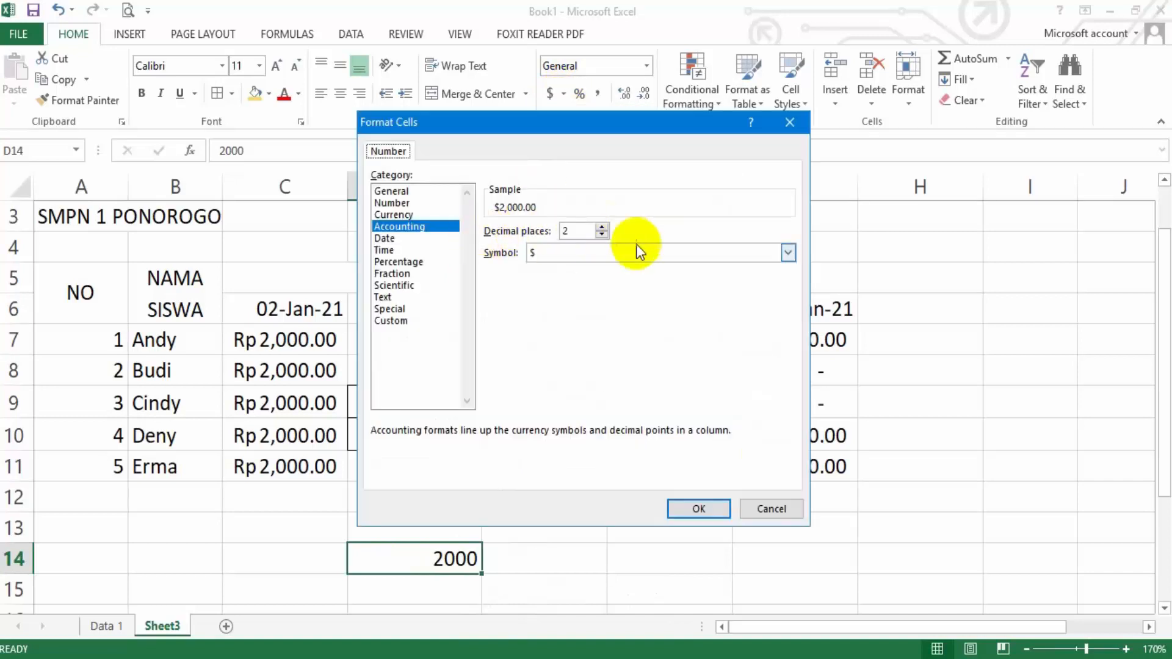
pyautogui.click(788, 252)
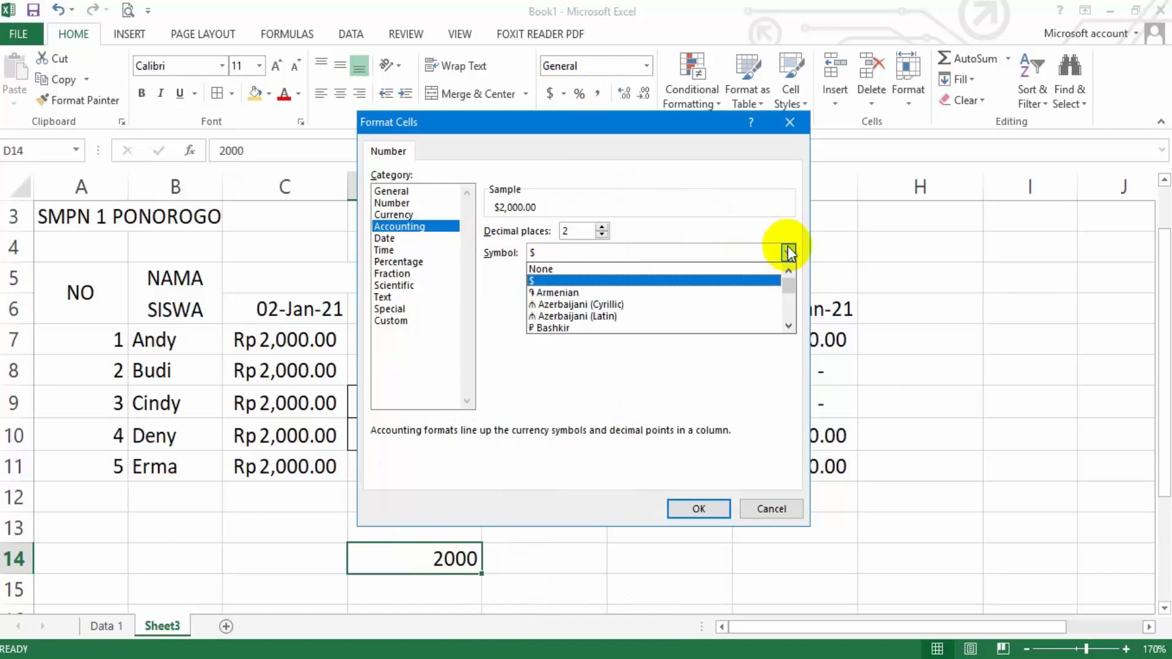
pyautogui.moveTo(791, 284); pyautogui.dragTo(791, 299)
pyautogui.click(788, 271)
pyautogui.click(787, 271)
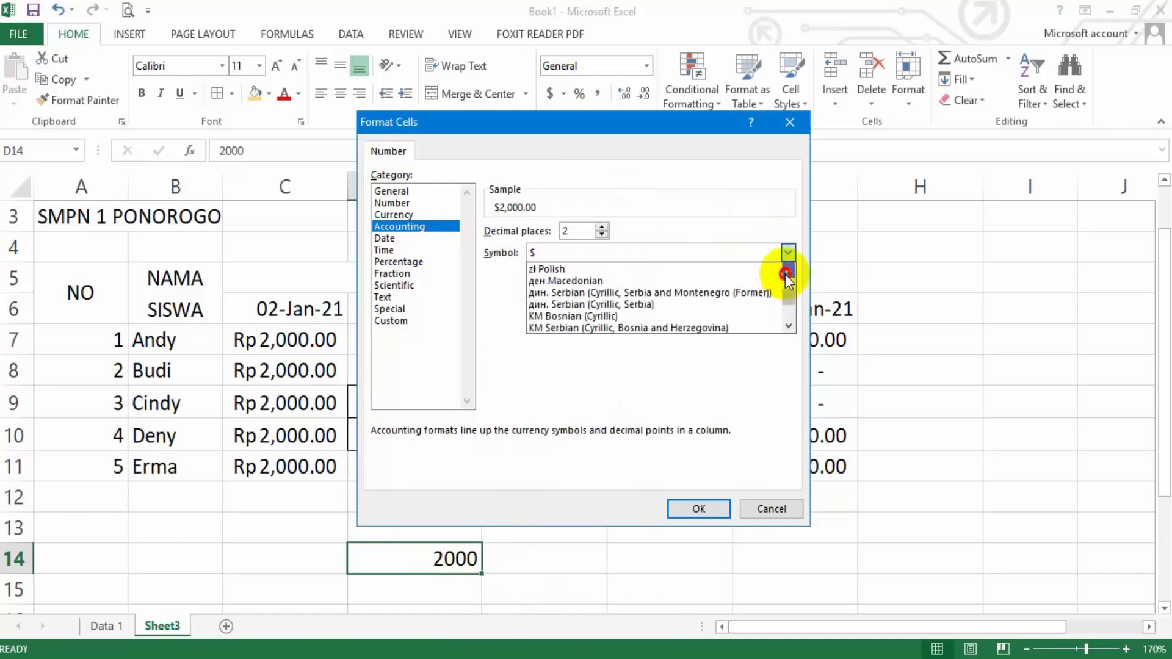
pyautogui.click(788, 272)
pyautogui.moveTo(790, 327); pyautogui.dragTo(789, 294)
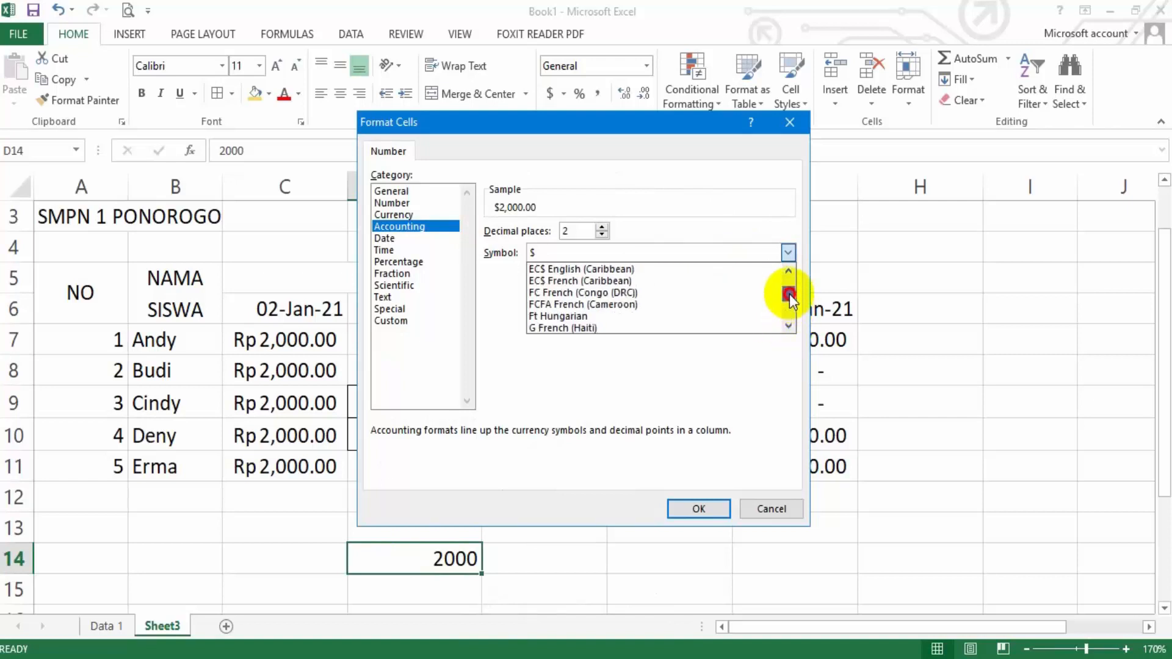
pyautogui.click(787, 326)
pyautogui.click(787, 326)
pyautogui.click(787, 326)
pyautogui.click(787, 326)
pyautogui.moveTo(787, 326); pyautogui.dragTo(787, 326)
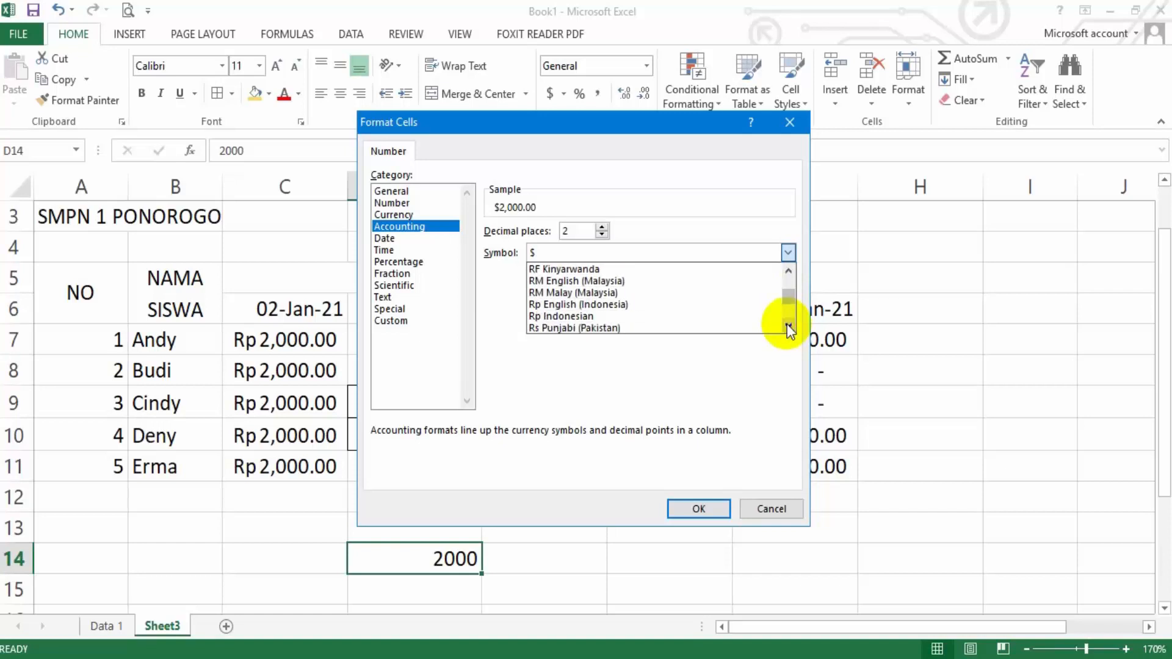
pyautogui.click(620, 315)
pyautogui.click(687, 509)
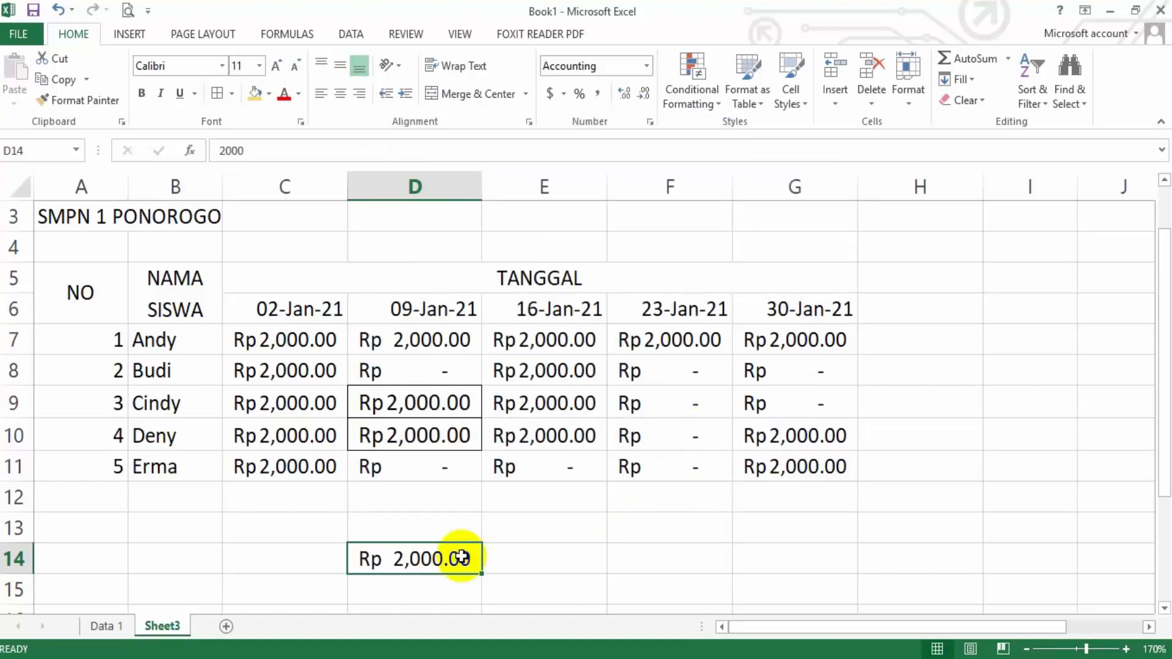
# Clear the sample amount from D14 below the table
pyautogui.press('Delete')
pyautogui.click(542, 555)
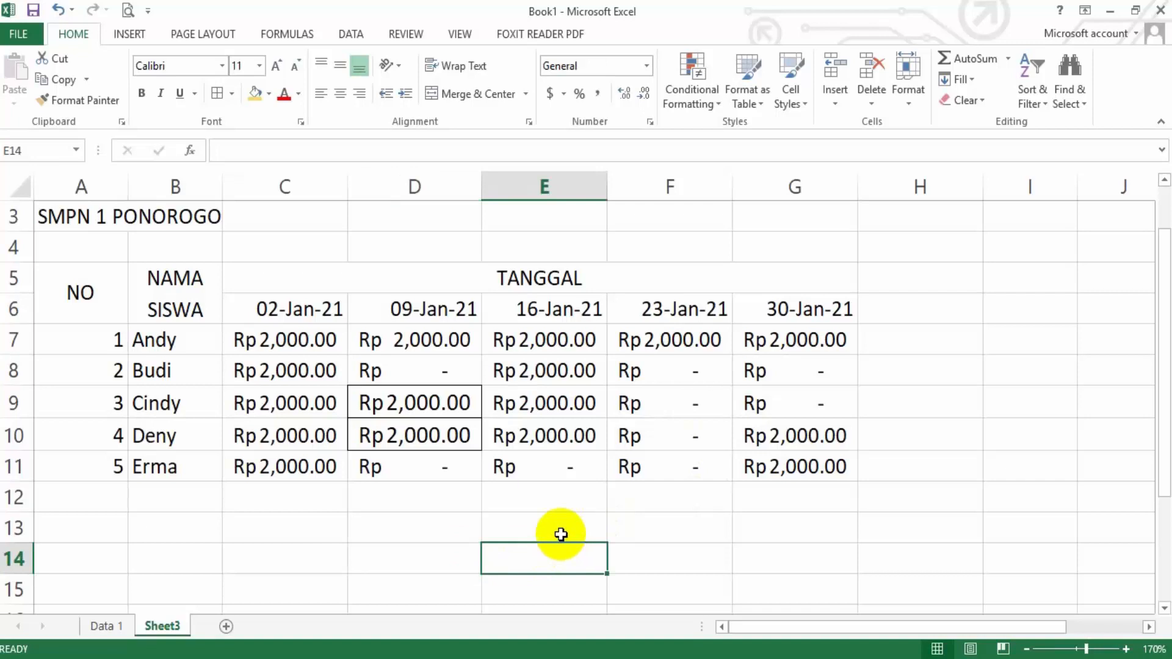
# Make the header cells A5:G6 bold and give them a gold fill
pyautogui.moveTo(85, 293); pyautogui.dragTo(667, 291)
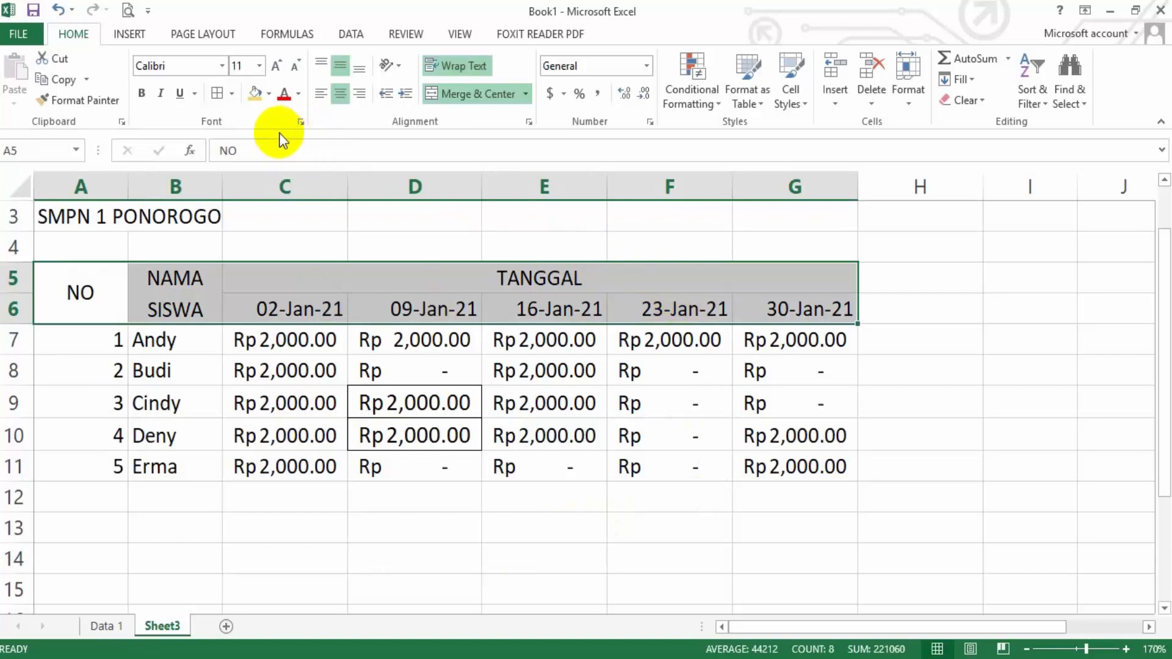
pyautogui.click(141, 94)
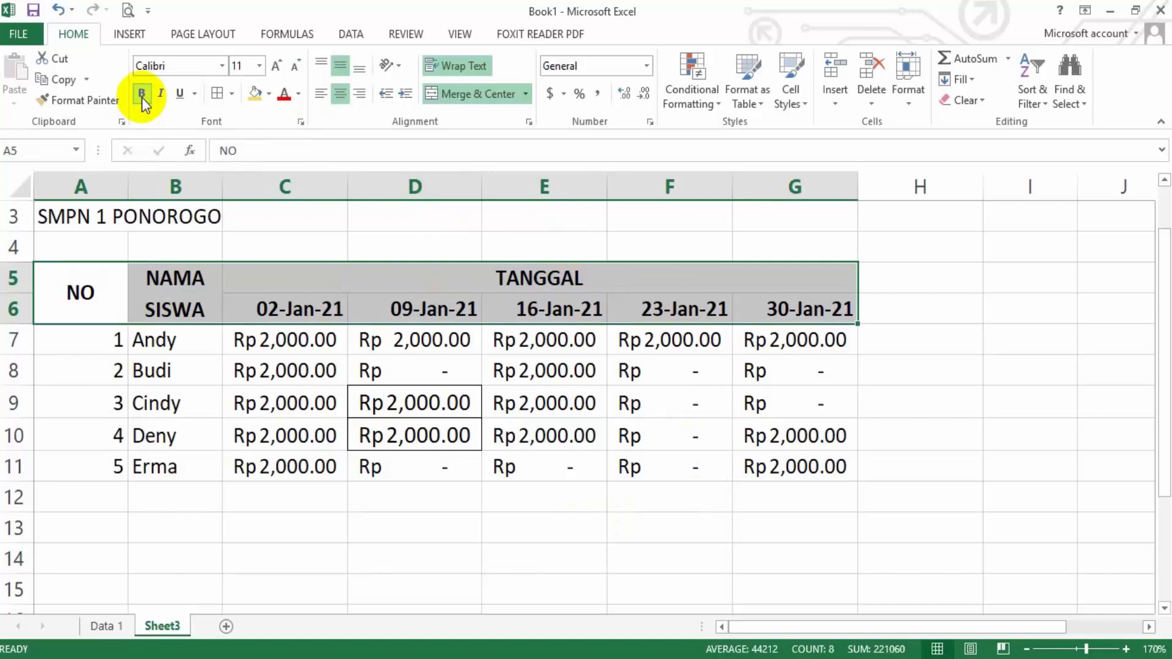
pyautogui.click(254, 95)
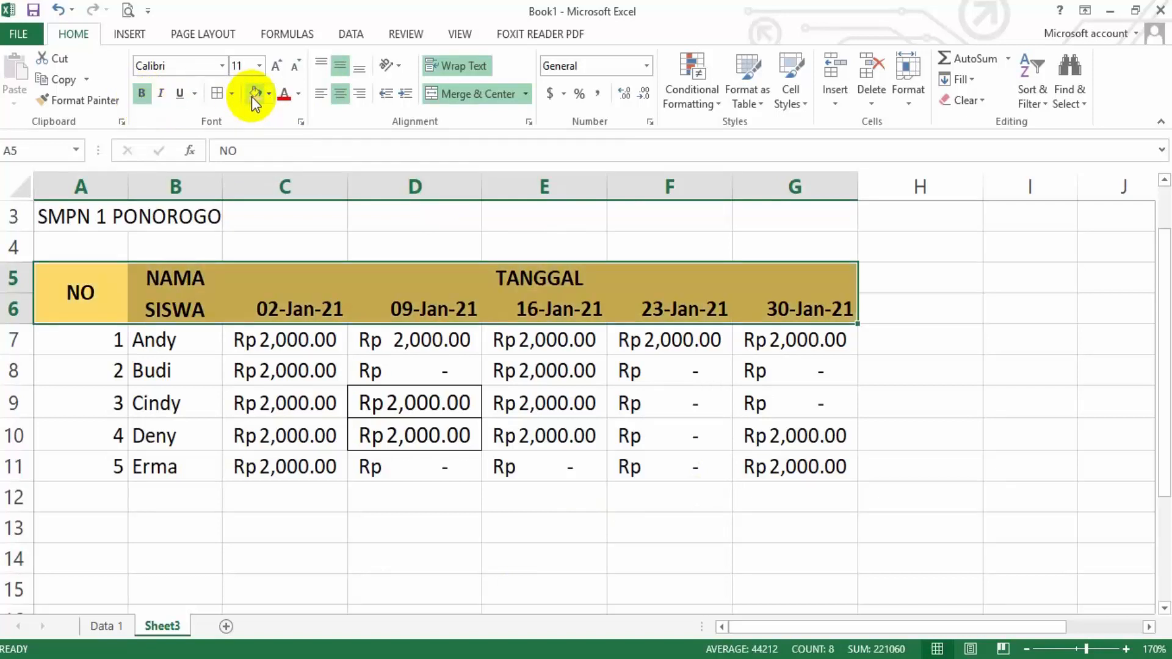
pyautogui.click(268, 94)
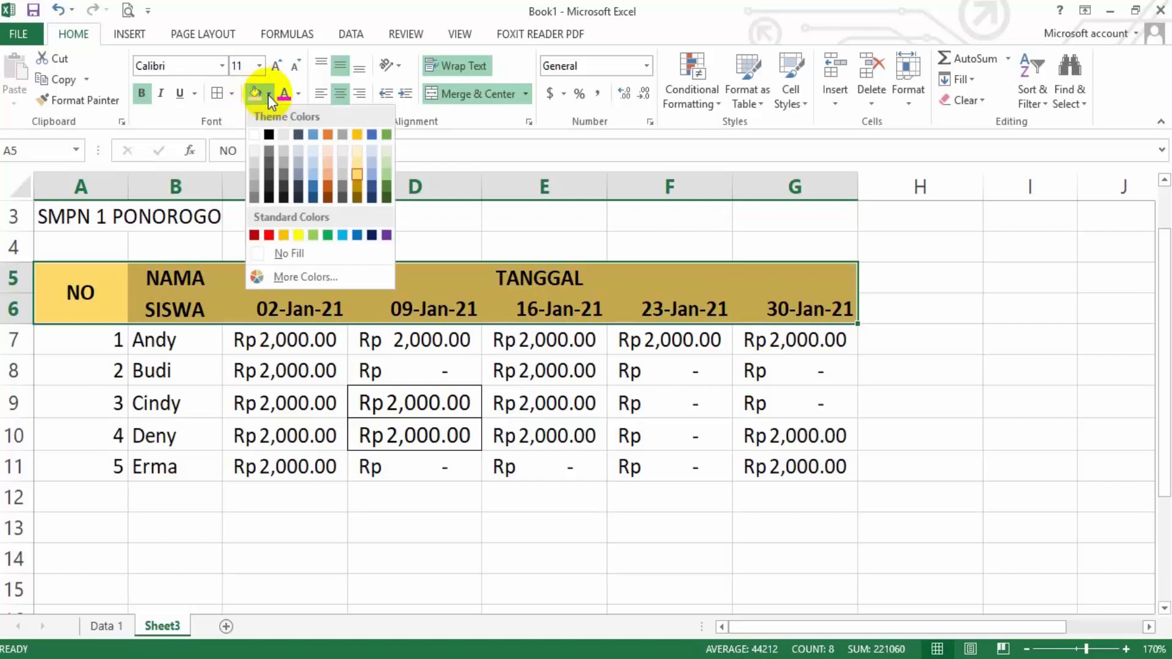
pyautogui.click(268, 94)
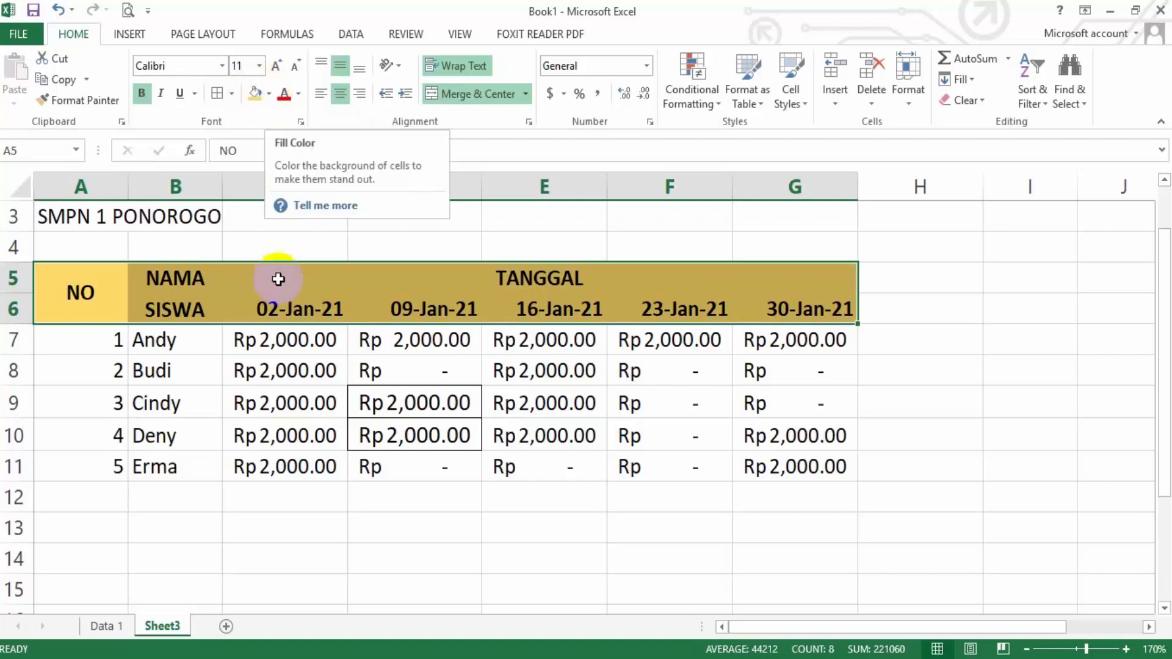
pyautogui.click(343, 61)
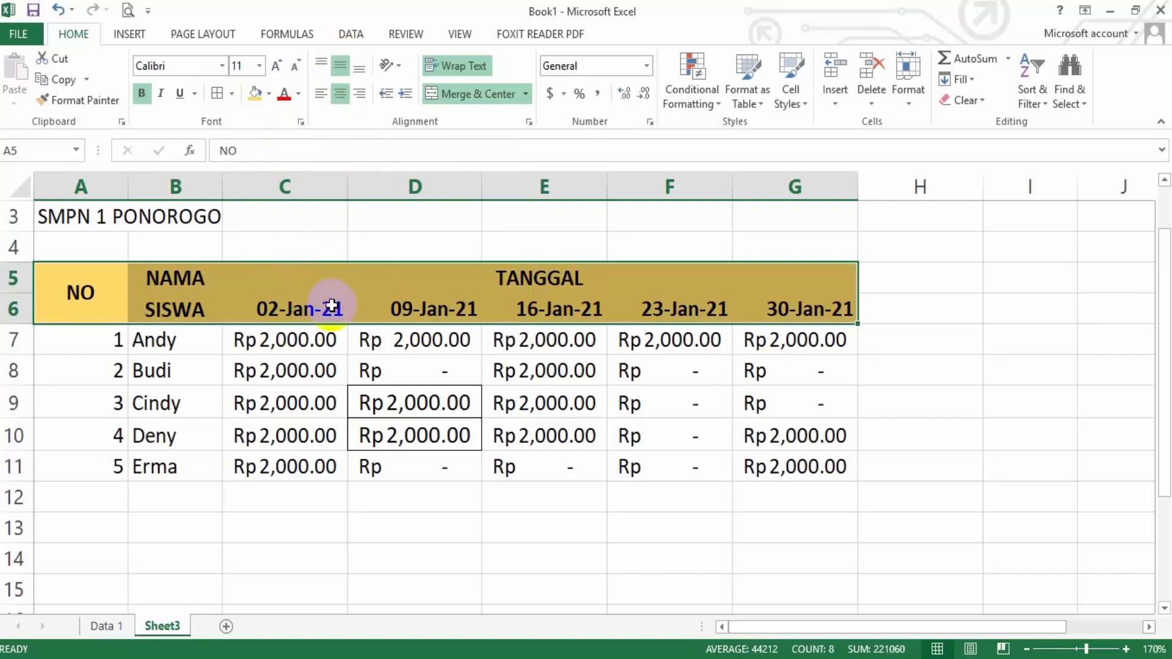
pyautogui.click(272, 342)
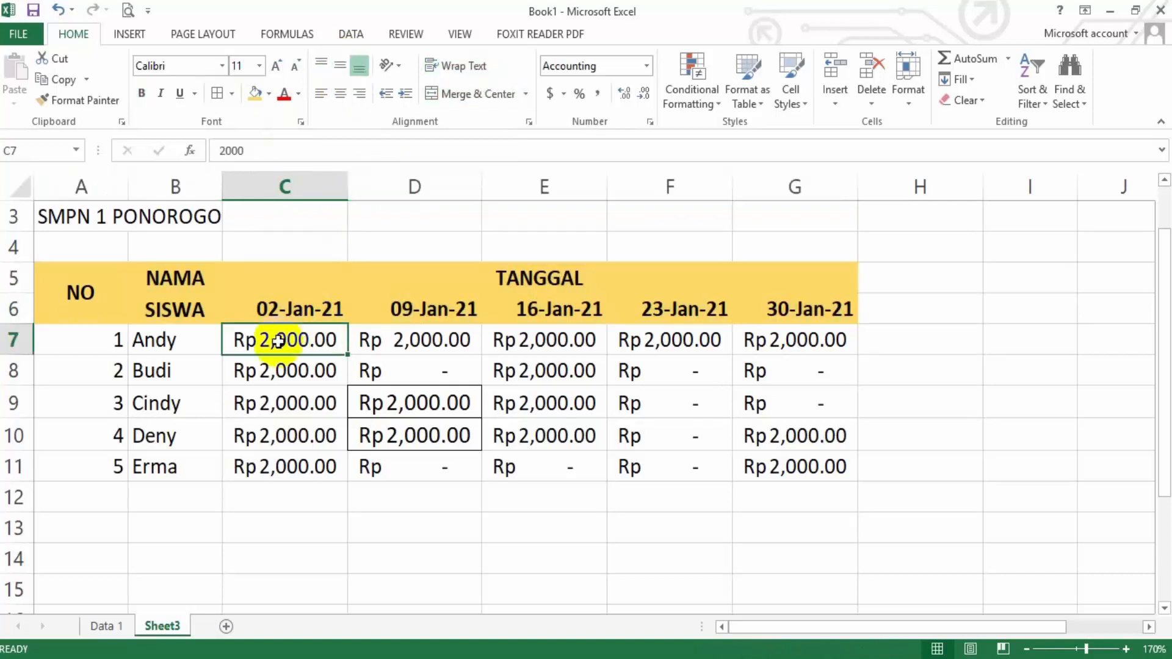
# Center the numbers in A7:A11 horizontally and vertically, and narrow column A to suit them
pyautogui.moveTo(99, 342); pyautogui.dragTo(109, 465)
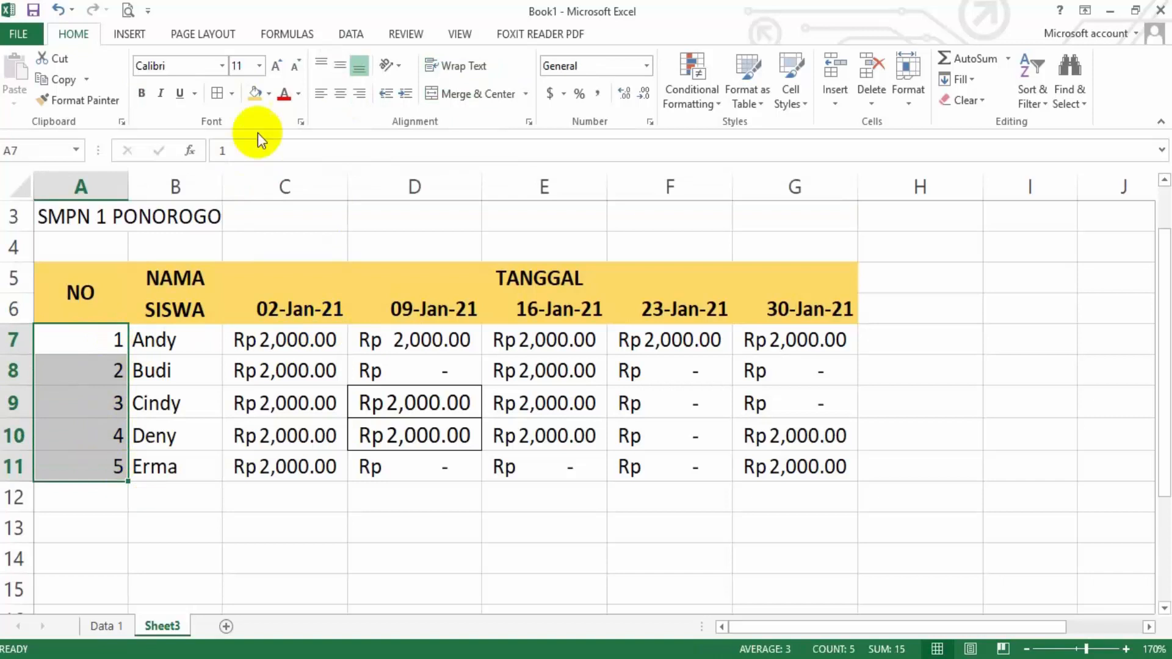
pyautogui.click(339, 94)
pyautogui.click(340, 67)
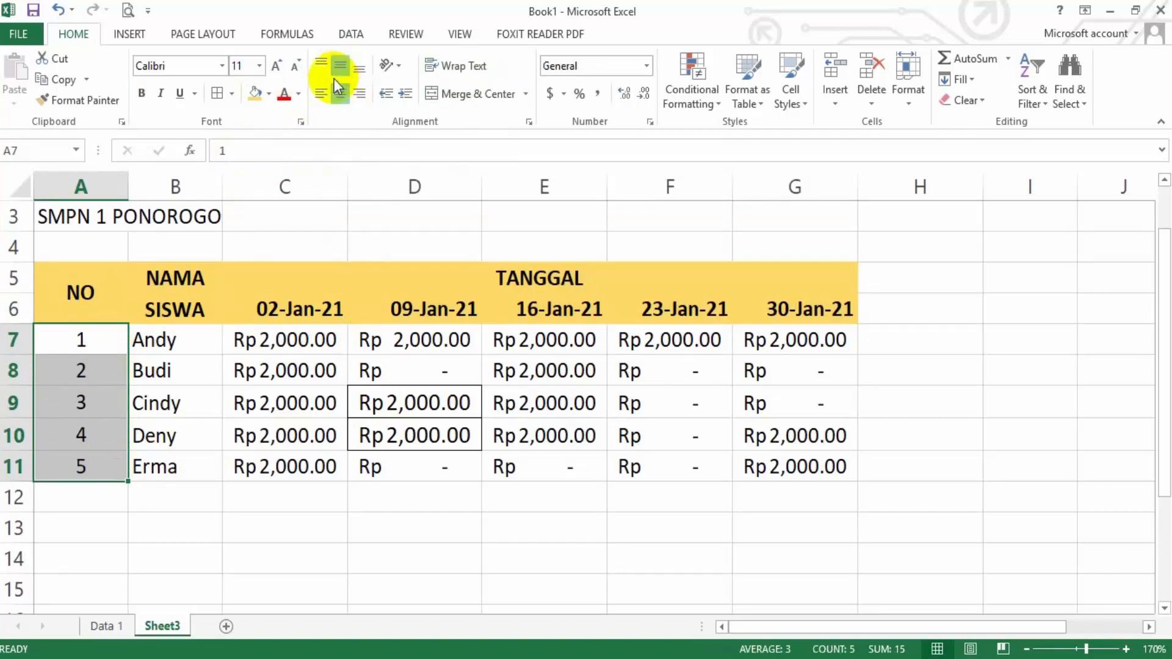
pyautogui.moveTo(131, 179); pyautogui.dragTo(84, 186)
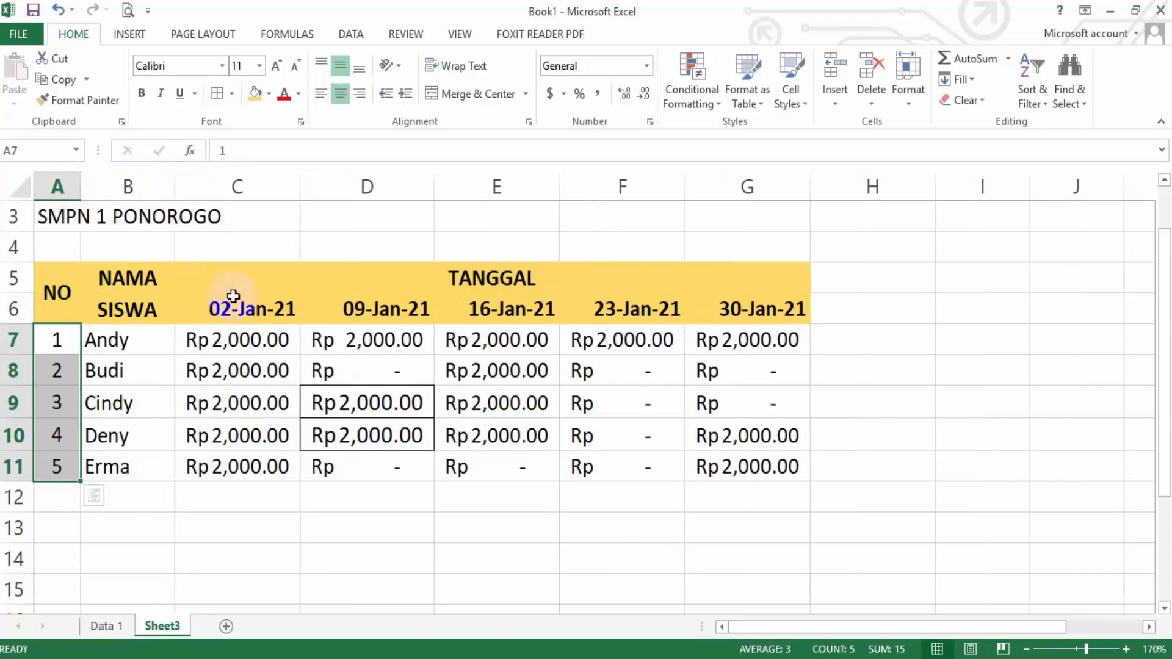
# Apply All Borders to the whole table in A5:G11
pyautogui.moveTo(57, 293); pyautogui.dragTo(720, 467)
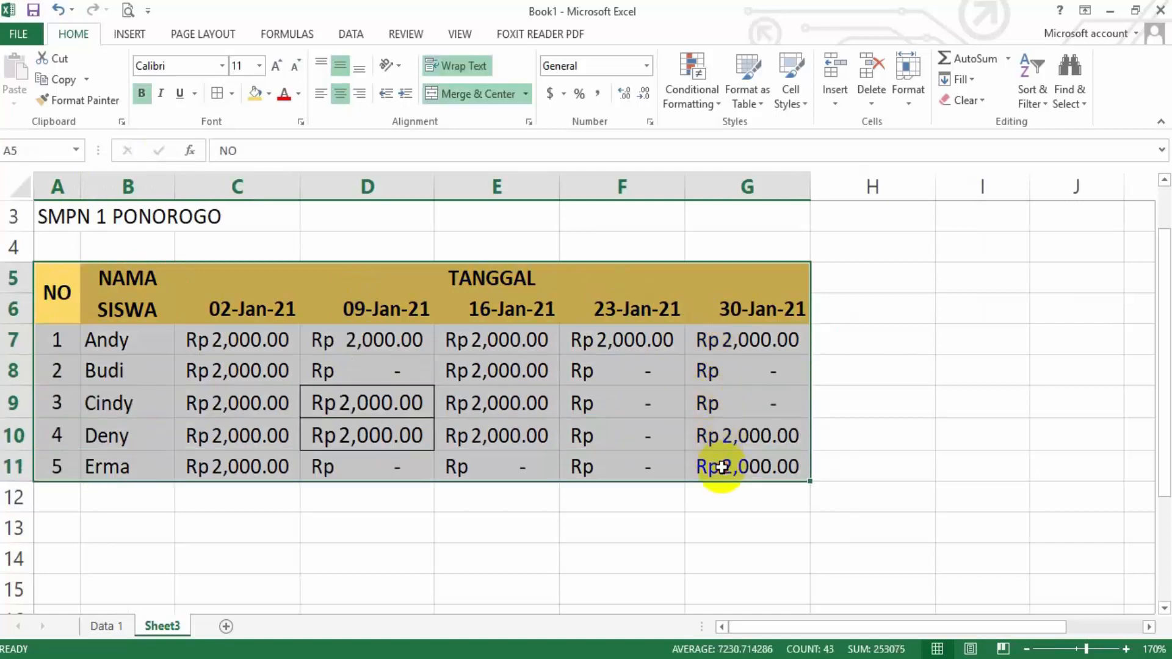
pyautogui.click(232, 94)
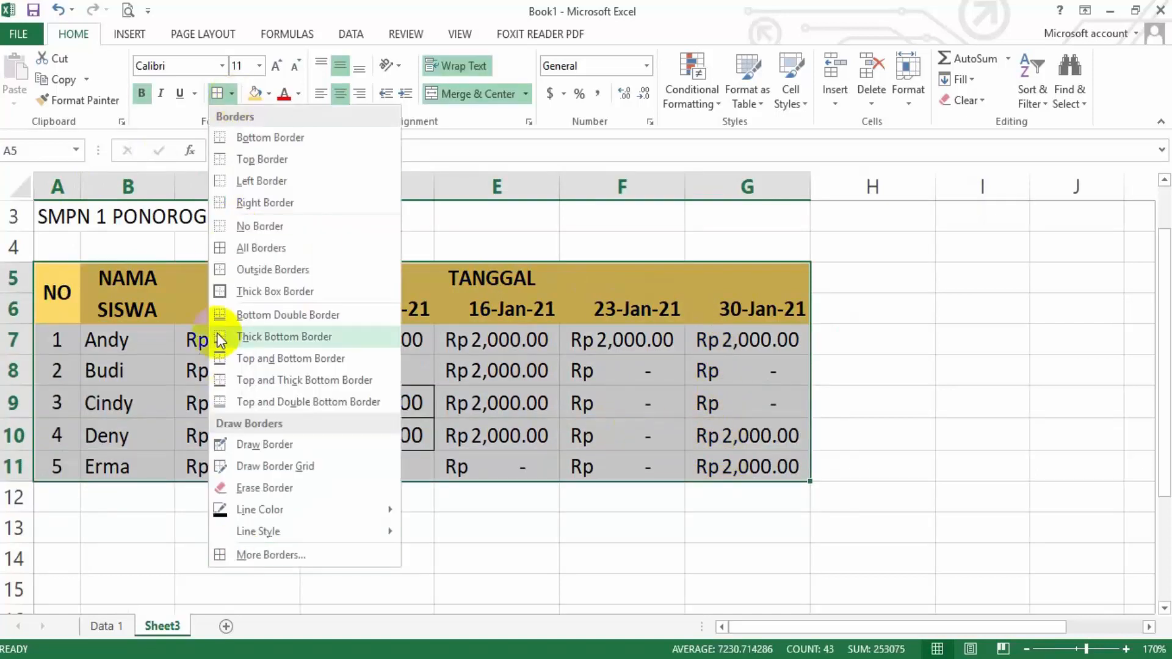
pyautogui.click(255, 248)
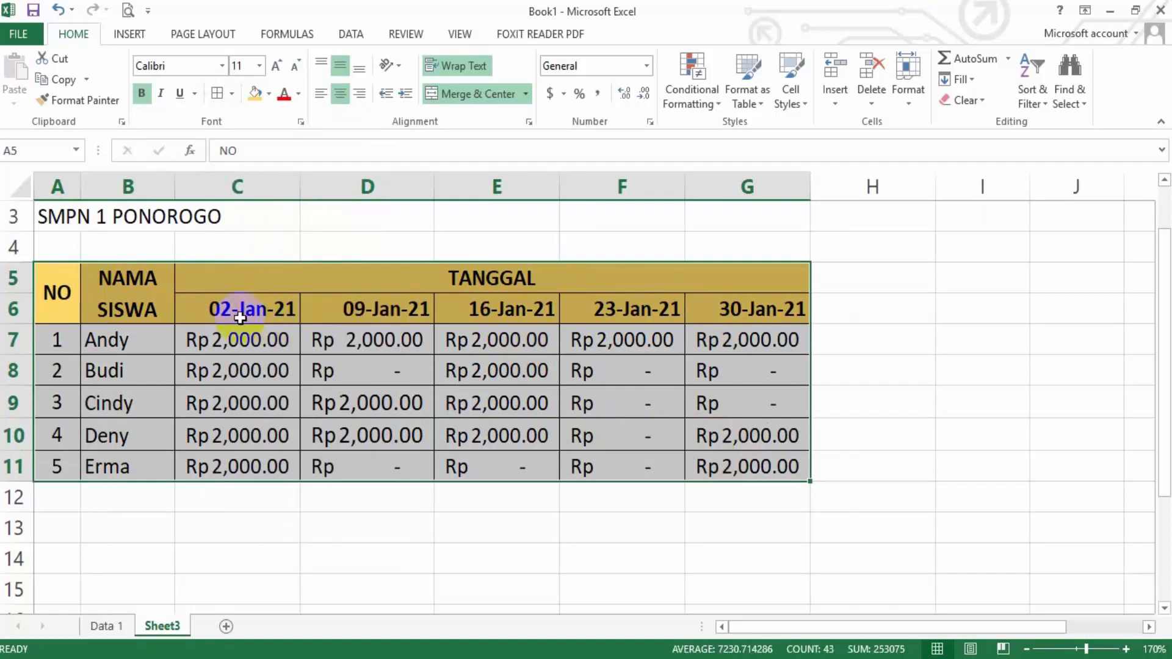
# Center the date headers in C6:G6 horizontally
pyautogui.moveTo(240, 318); pyautogui.dragTo(746, 311)
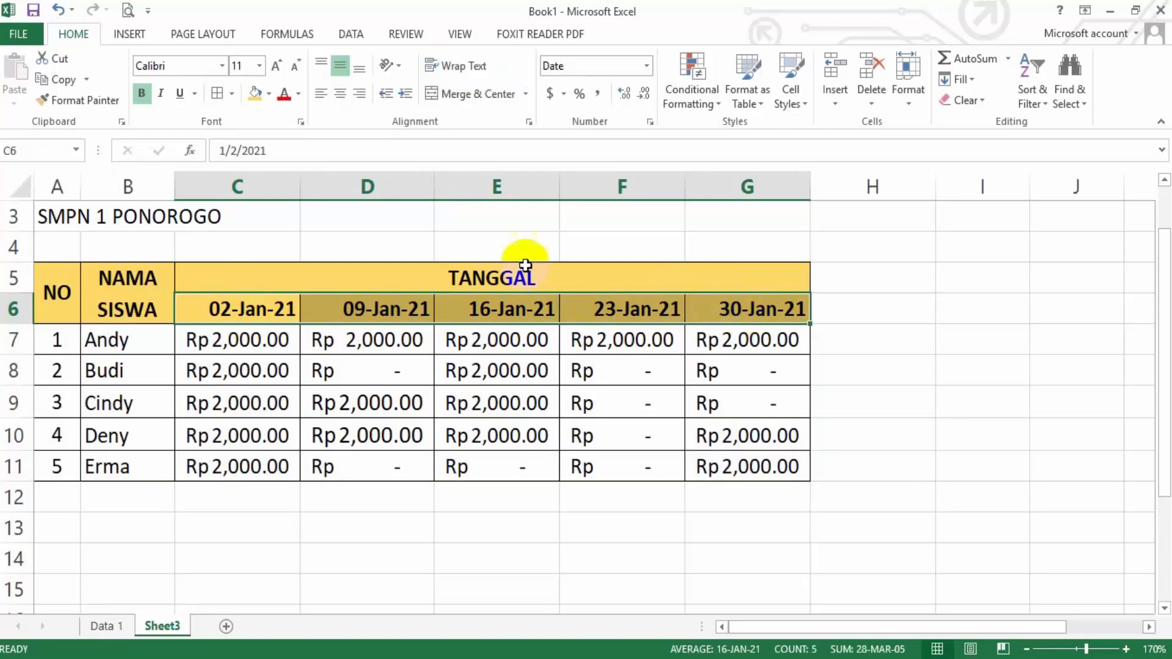
pyautogui.click(341, 95)
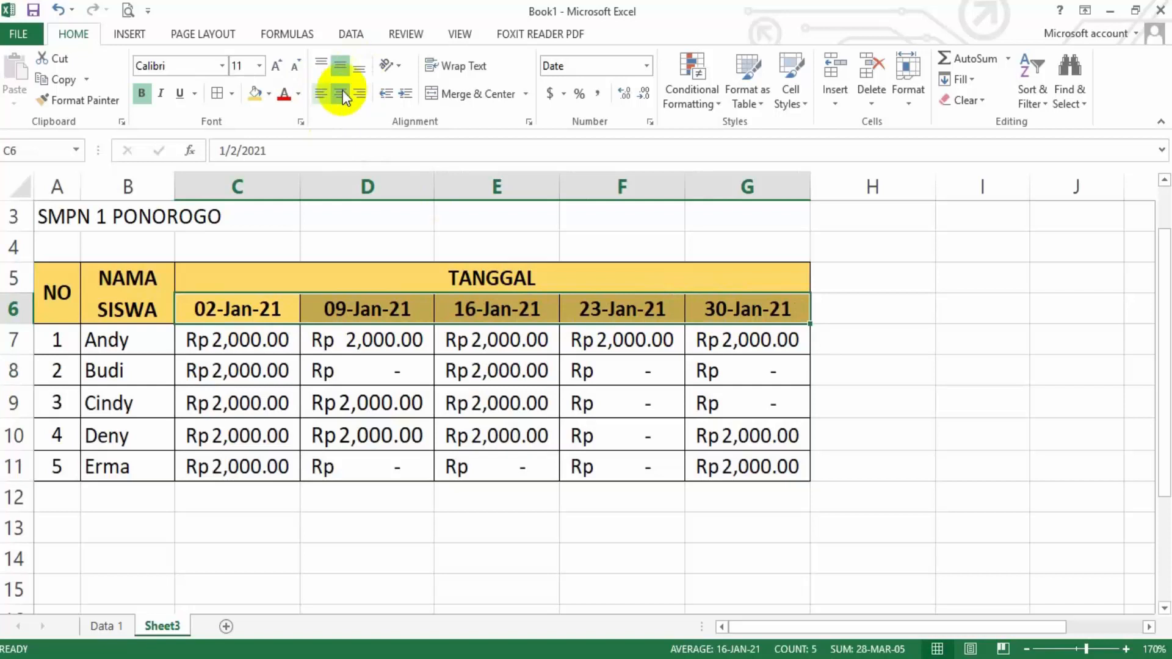
pyautogui.click(354, 465)
# Merge and center the title DATA PEMBAYARAN KAS across A1:G1 and format it as bold, size 14
pyautogui.scroll(-1, 293, 378)
pyautogui.scroll(1, 293, 375)
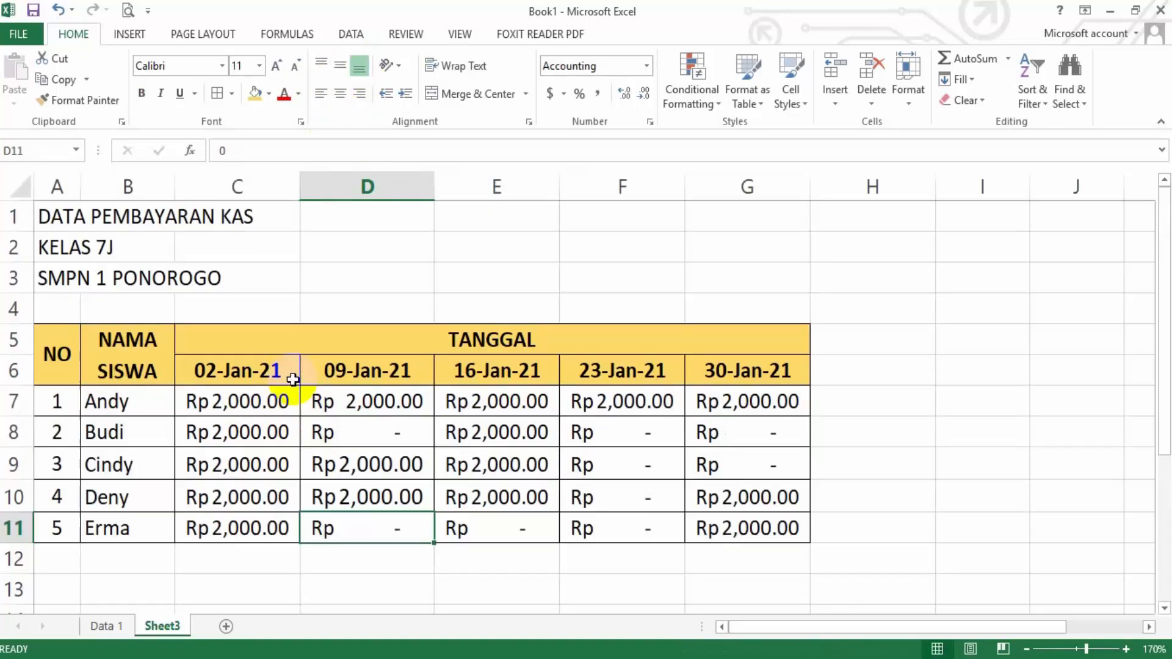
pyautogui.scroll(-1, 91, 320)
pyautogui.scroll(1, 108, 316)
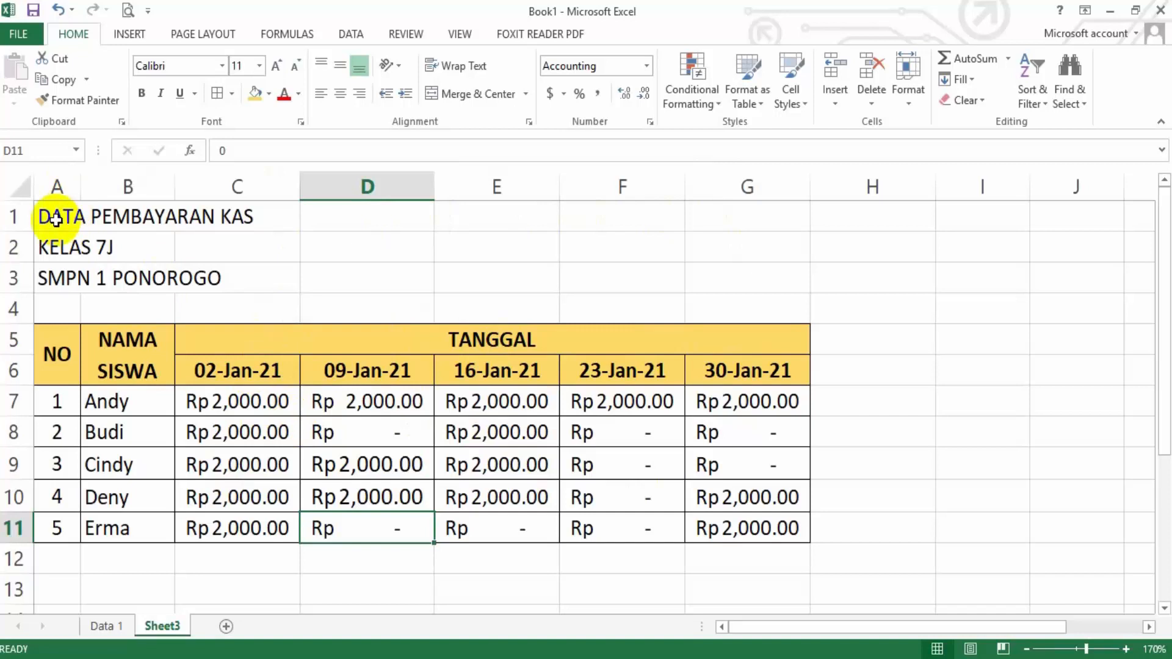
pyautogui.moveTo(55, 220); pyautogui.dragTo(734, 222)
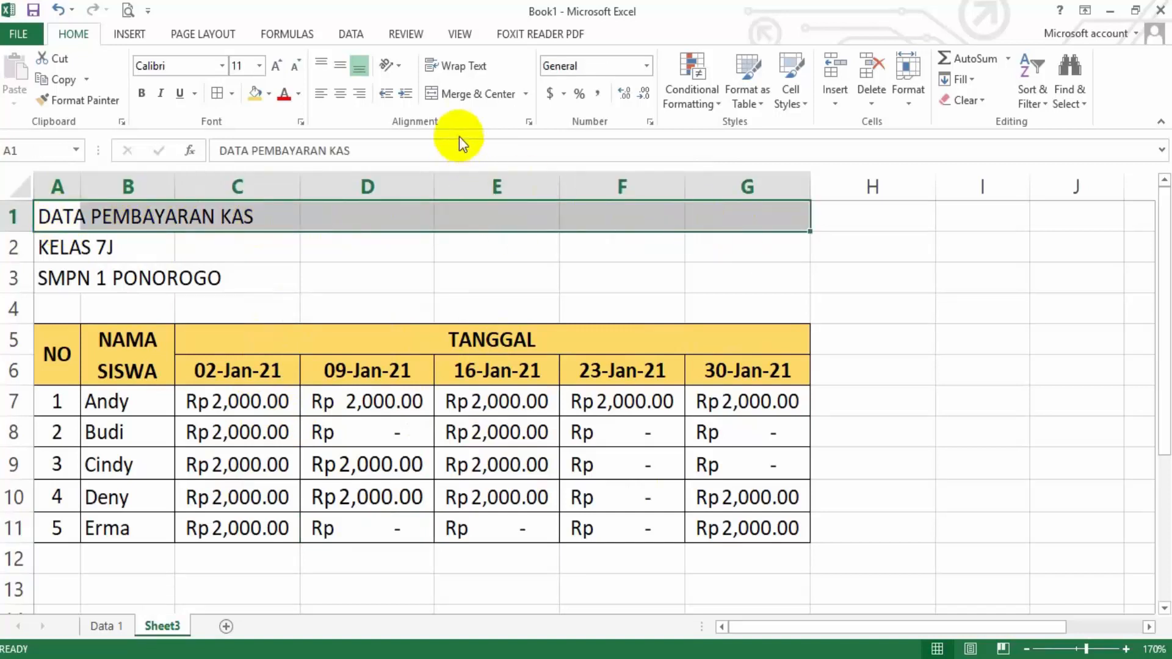
pyautogui.click(474, 93)
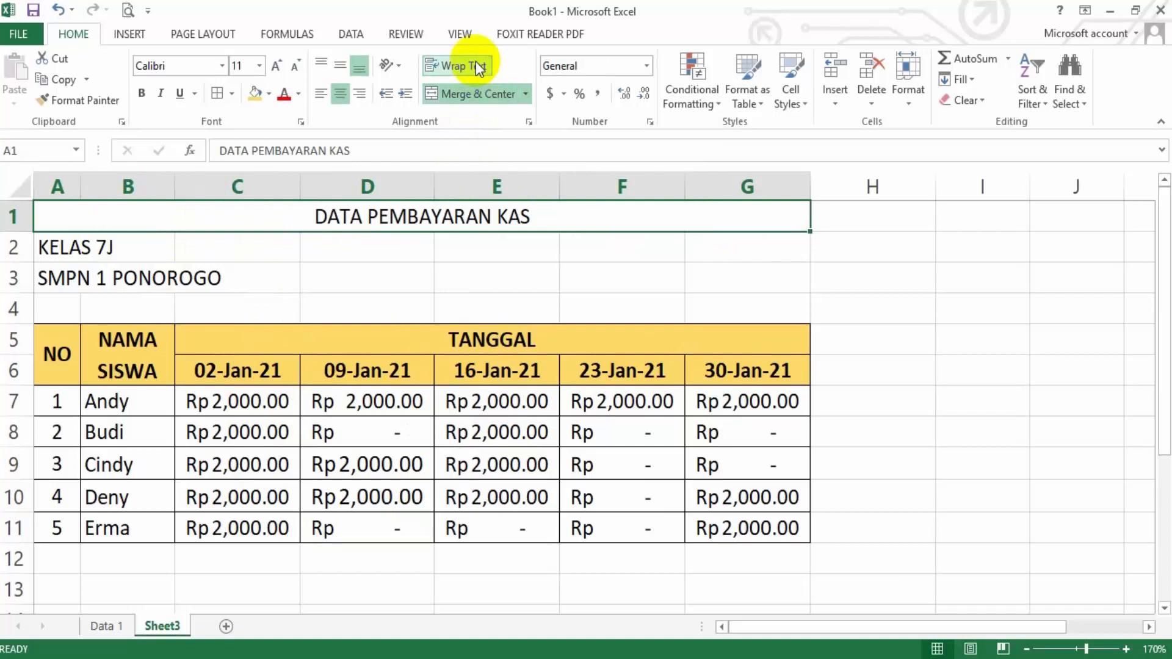
pyautogui.click(277, 66)
pyautogui.click(276, 67)
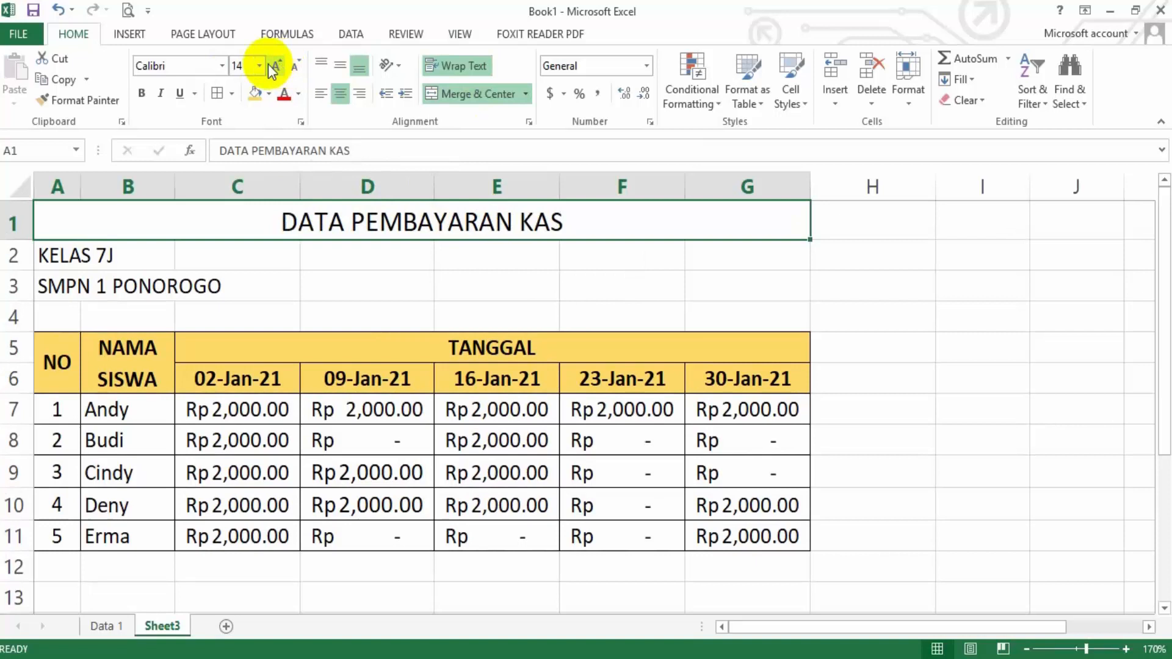
pyautogui.click(223, 66)
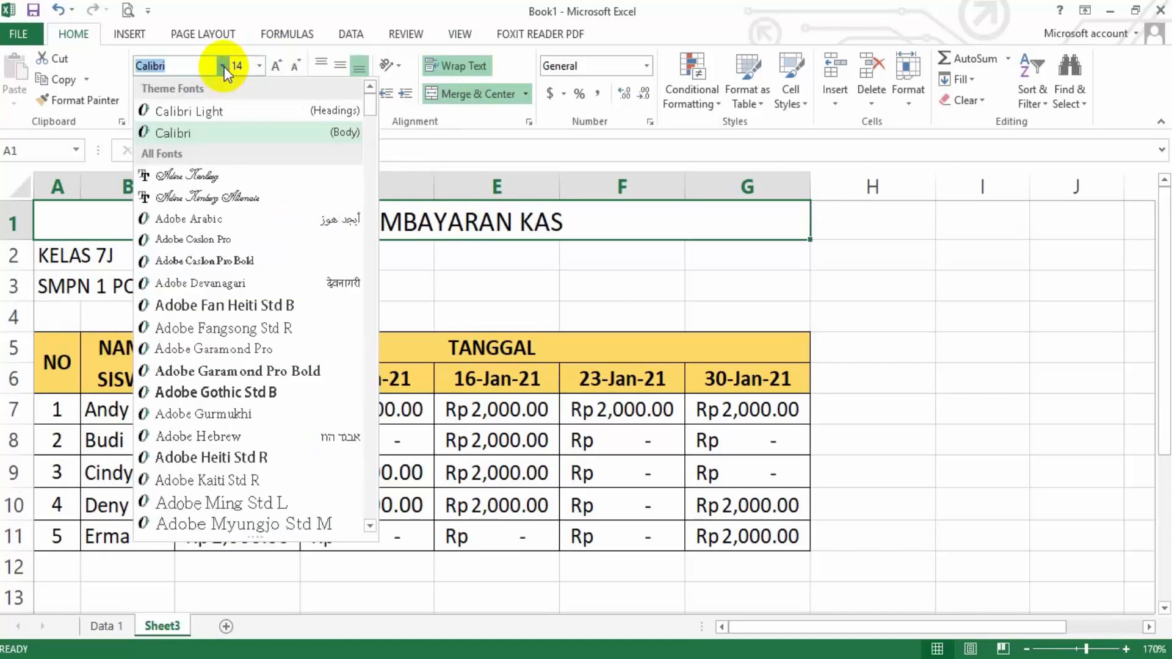
pyautogui.click(225, 65)
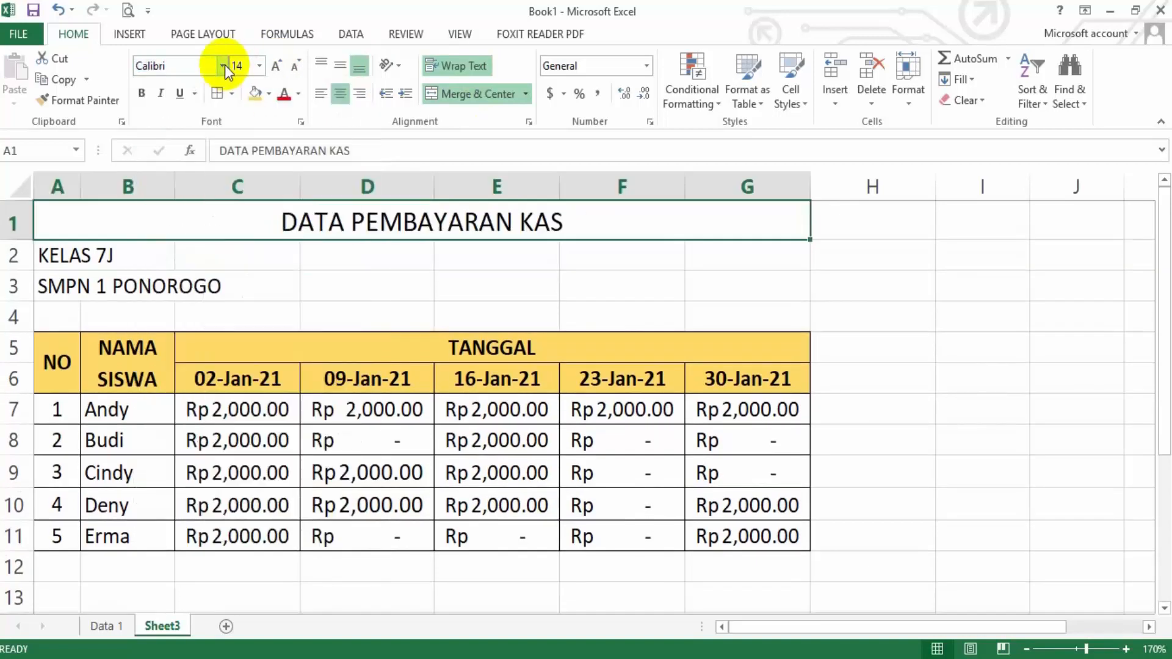
pyautogui.click(139, 96)
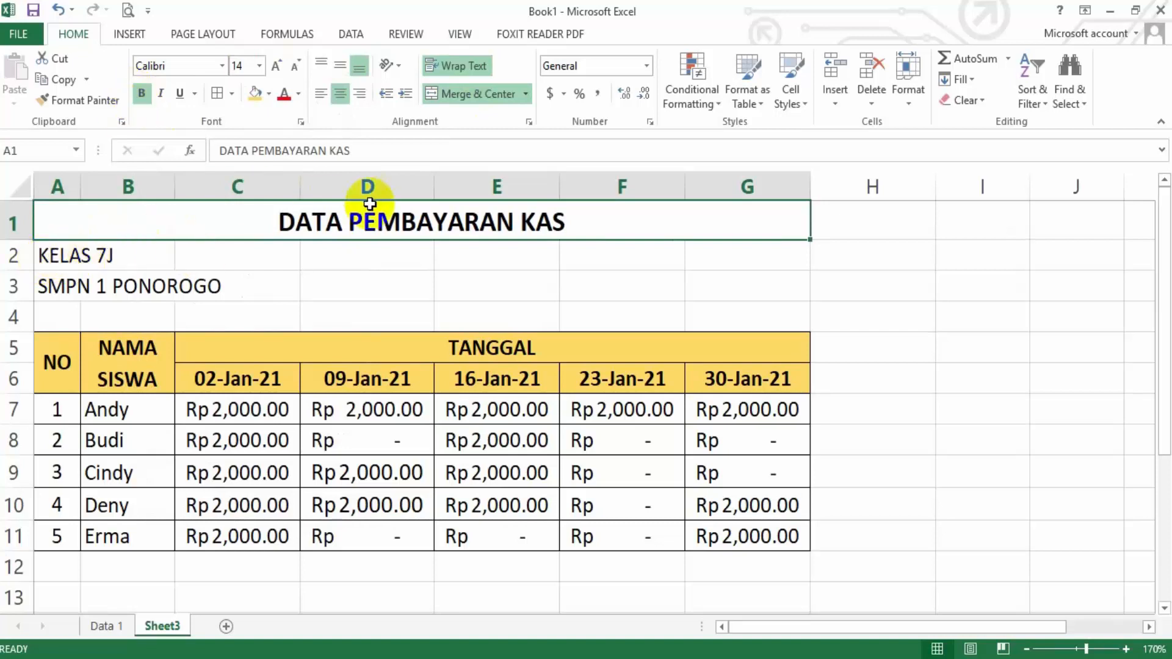
# Copy the formatting of the row 1 title to the KELAS 7J and SMPN 1 PONOROGO lines with Format Painter
pyautogui.click(89, 105)
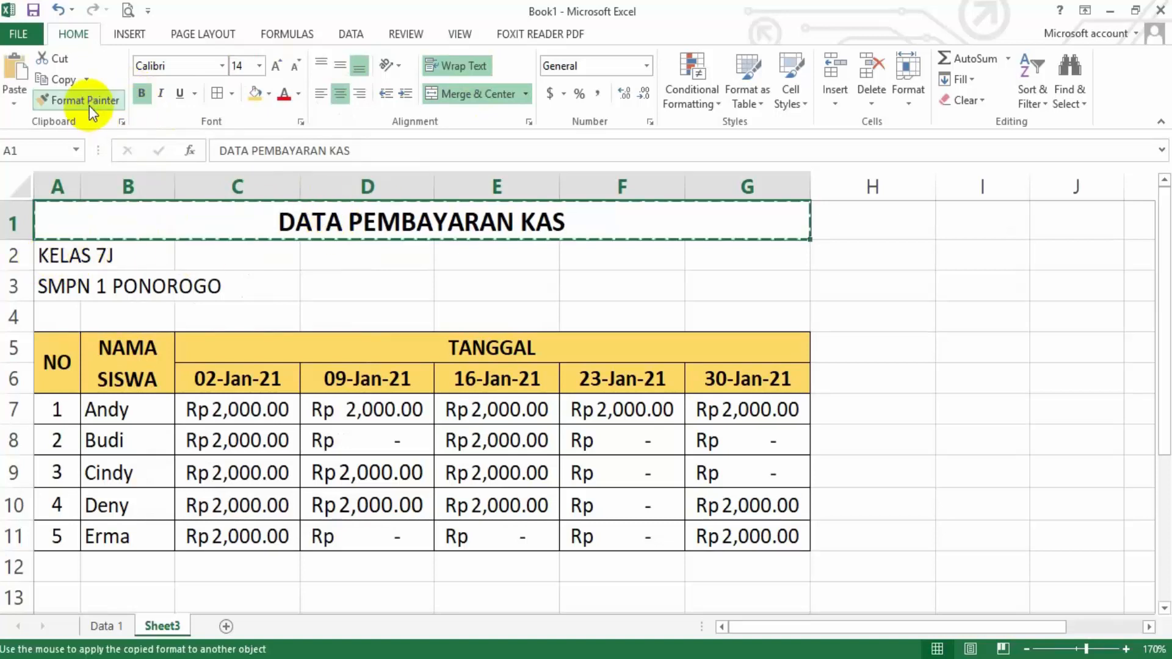
pyautogui.click(58, 259)
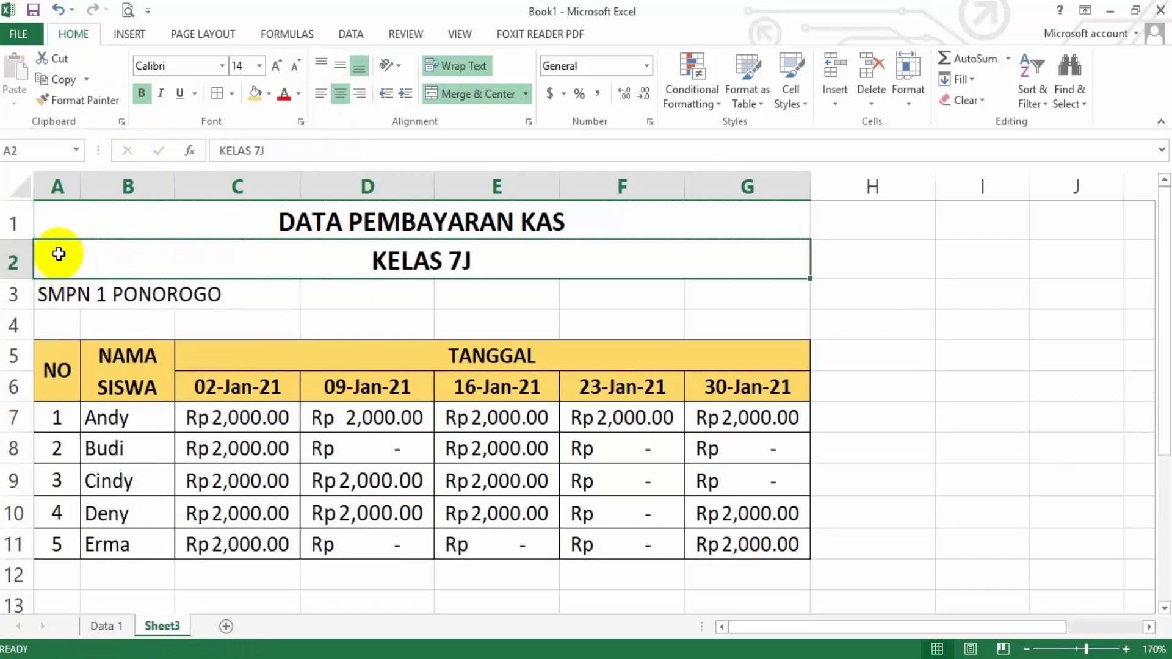
pyautogui.click(85, 102)
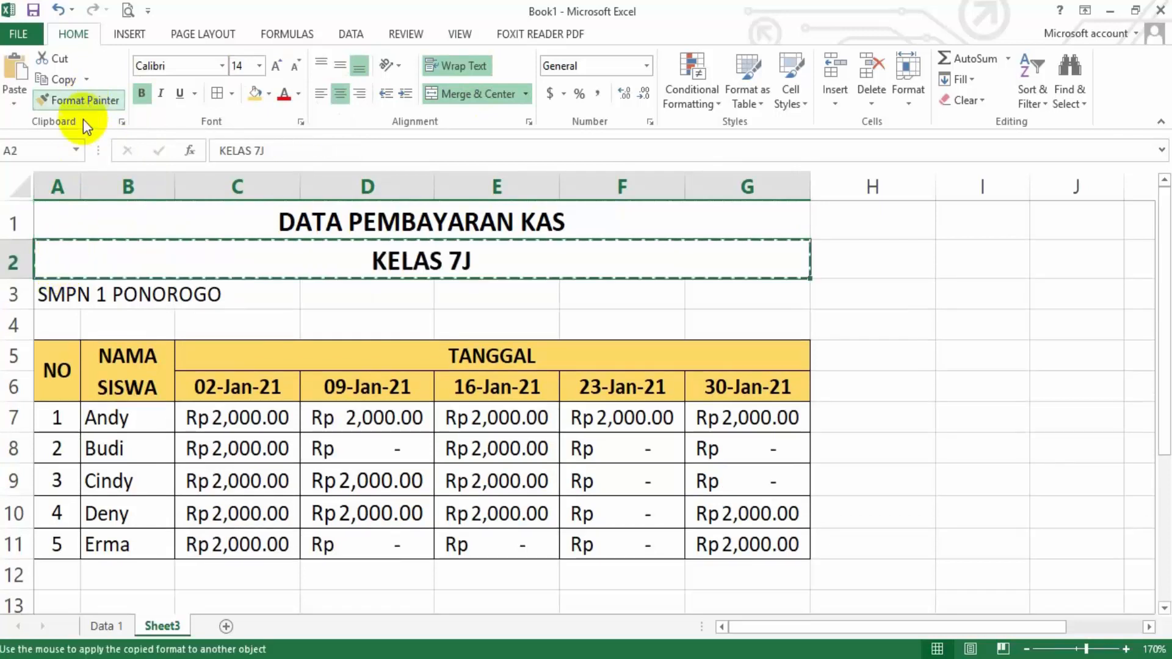
pyautogui.click(47, 292)
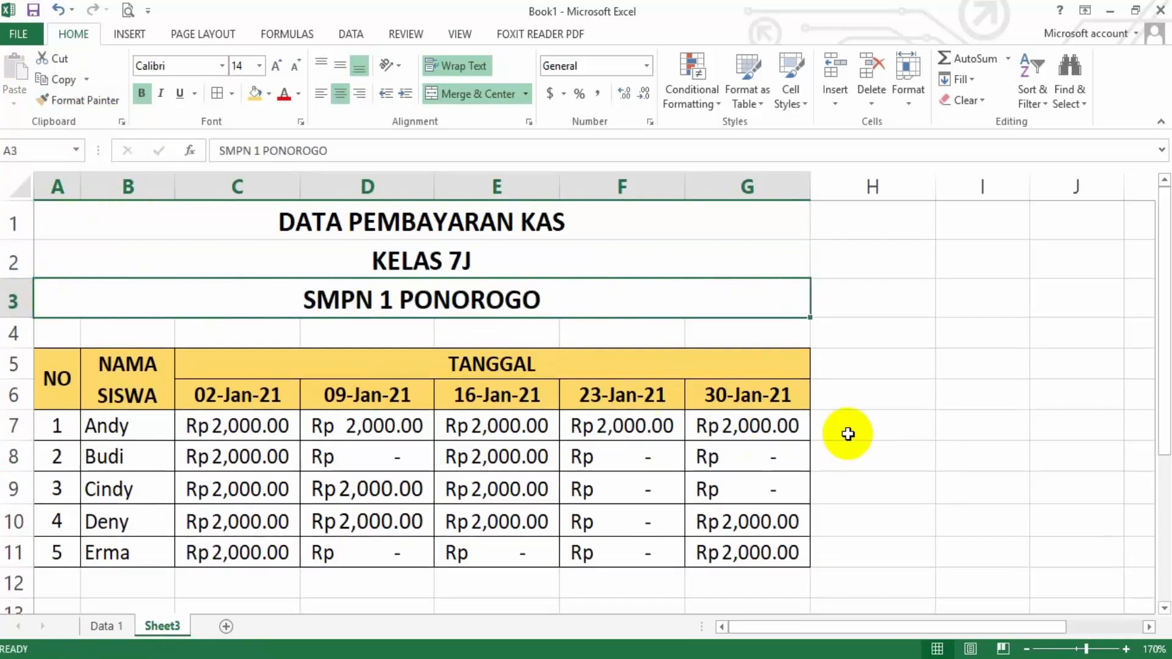
pyautogui.click(848, 434)
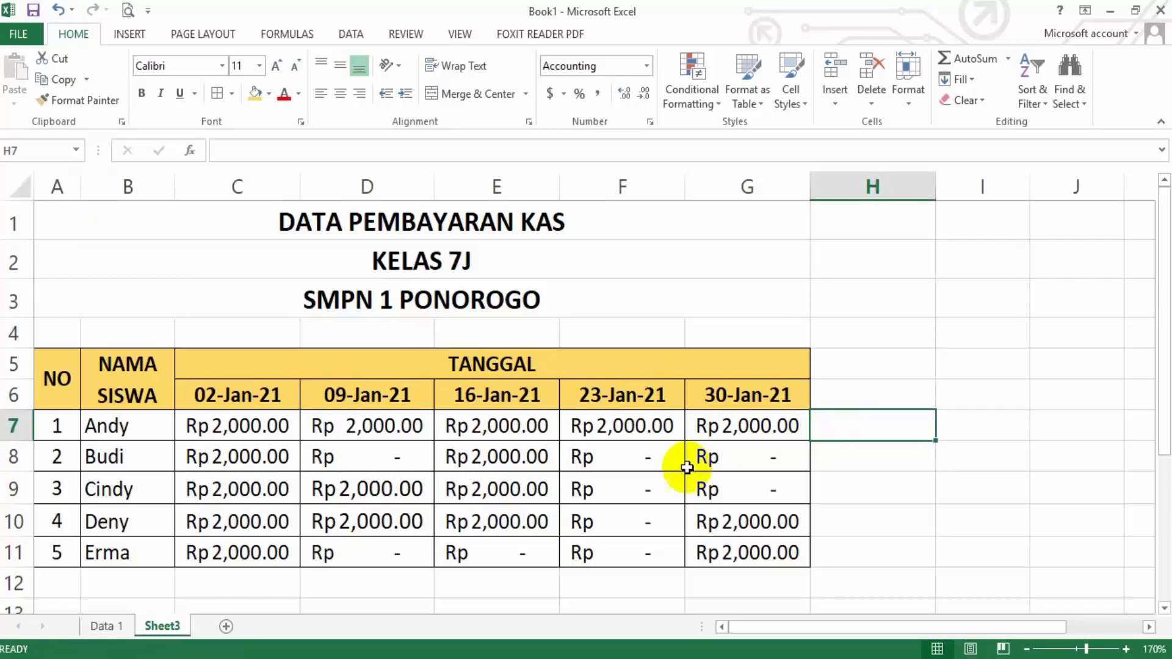
# Rename the Sheet3 worksheet as Data 2
pyautogui.doubleClick(163, 625)
pyautogui.write('F')
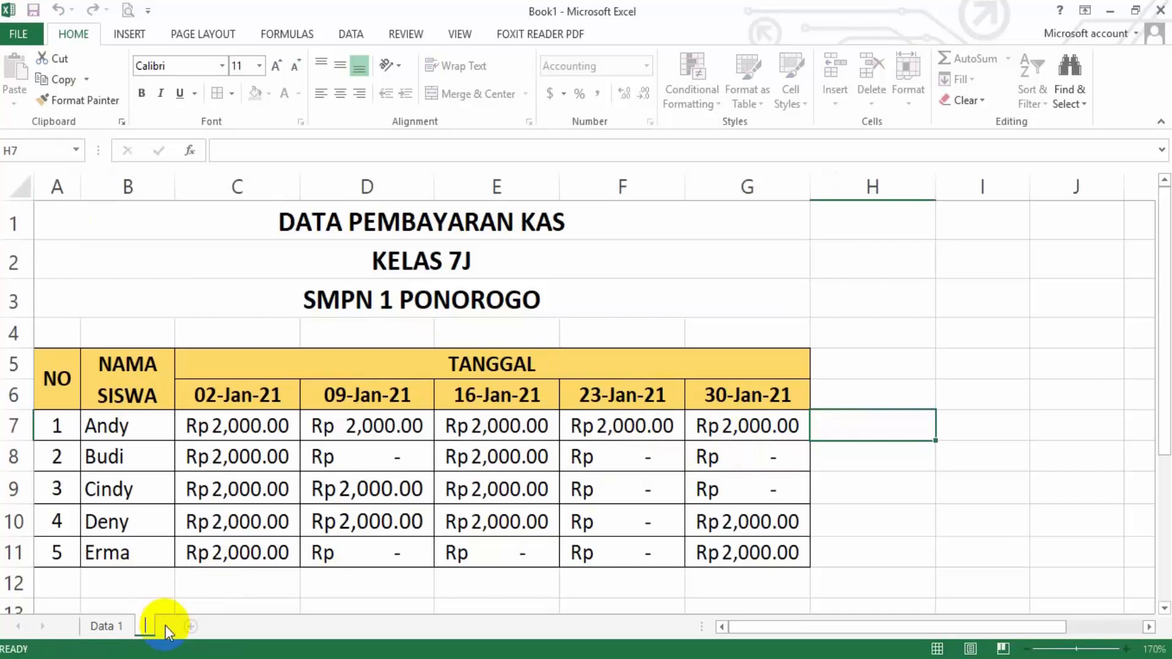
pyautogui.write('ata 2')
pyautogui.press('Return')
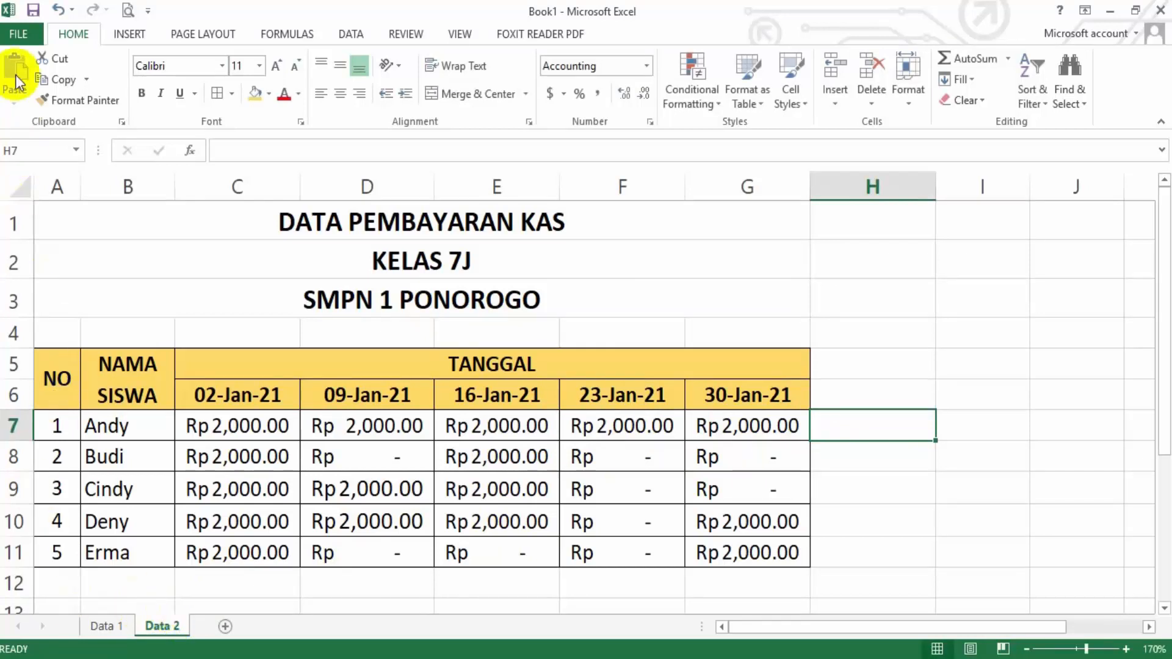
# Start saving a copy of the workbook to the computer, in the folder D:\2020-2021\SEMESTER 2\MATERI\KELAS 7
pyautogui.click(17, 34)
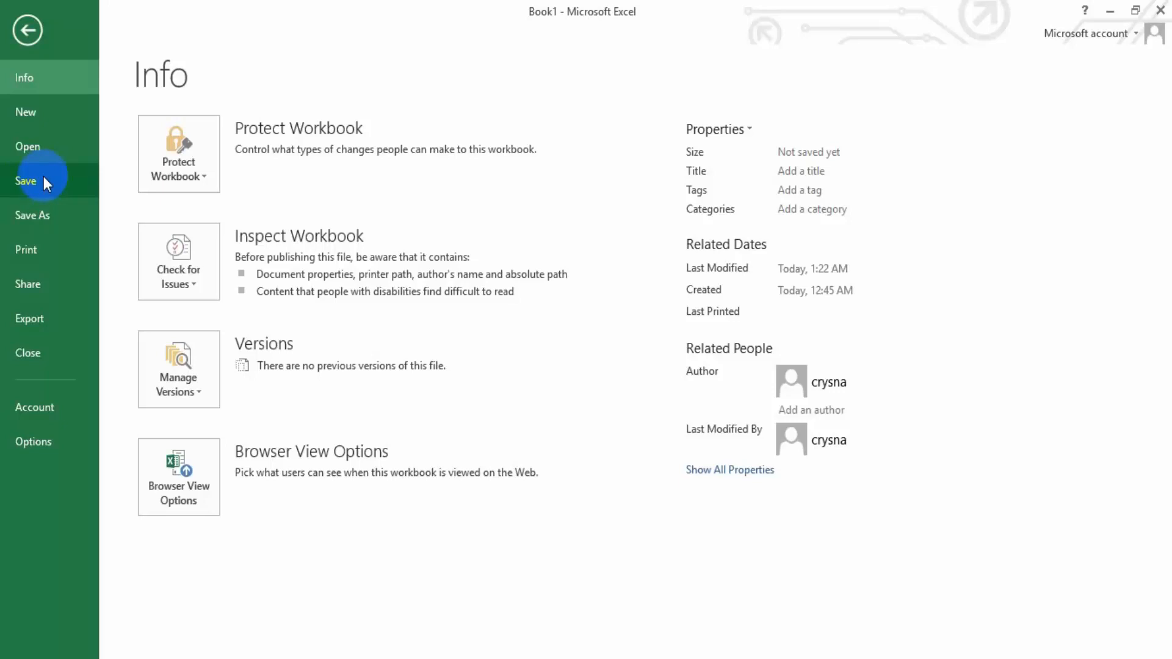
pyautogui.click(52, 215)
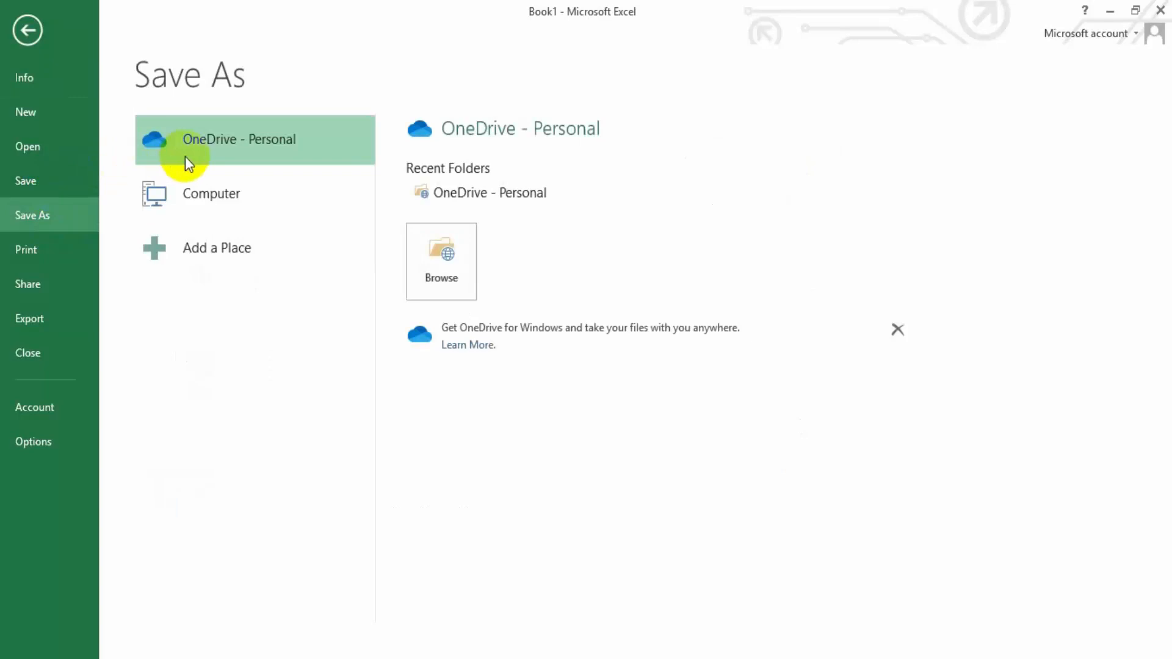
pyautogui.click(218, 194)
pyautogui.click(215, 194)
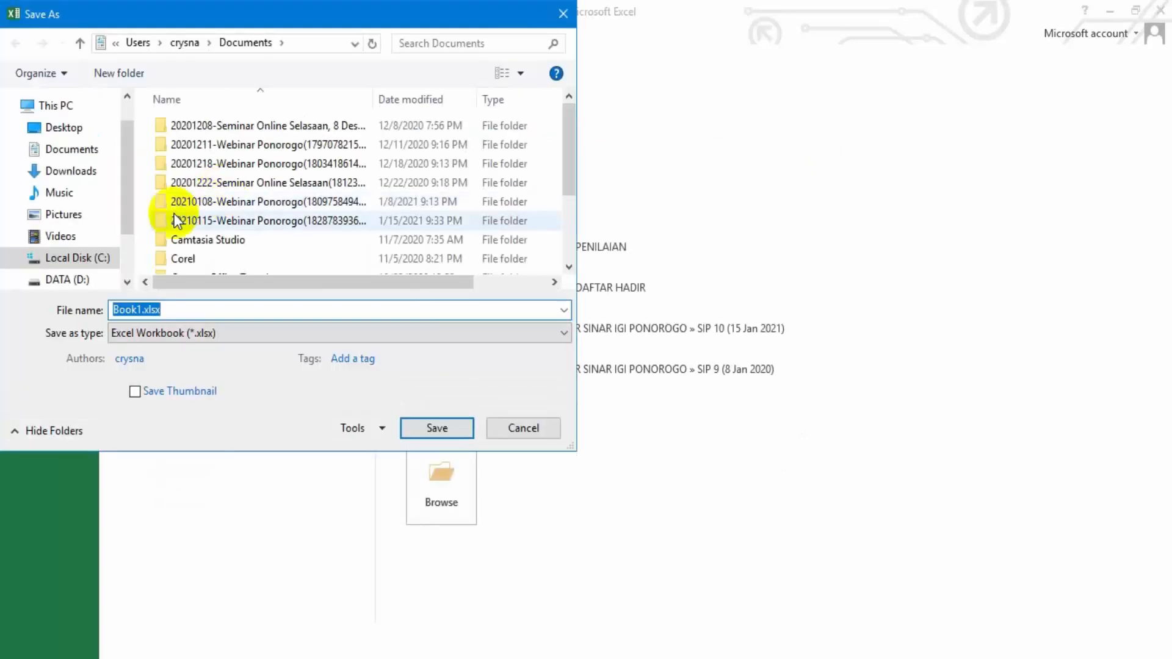
pyautogui.click(79, 279)
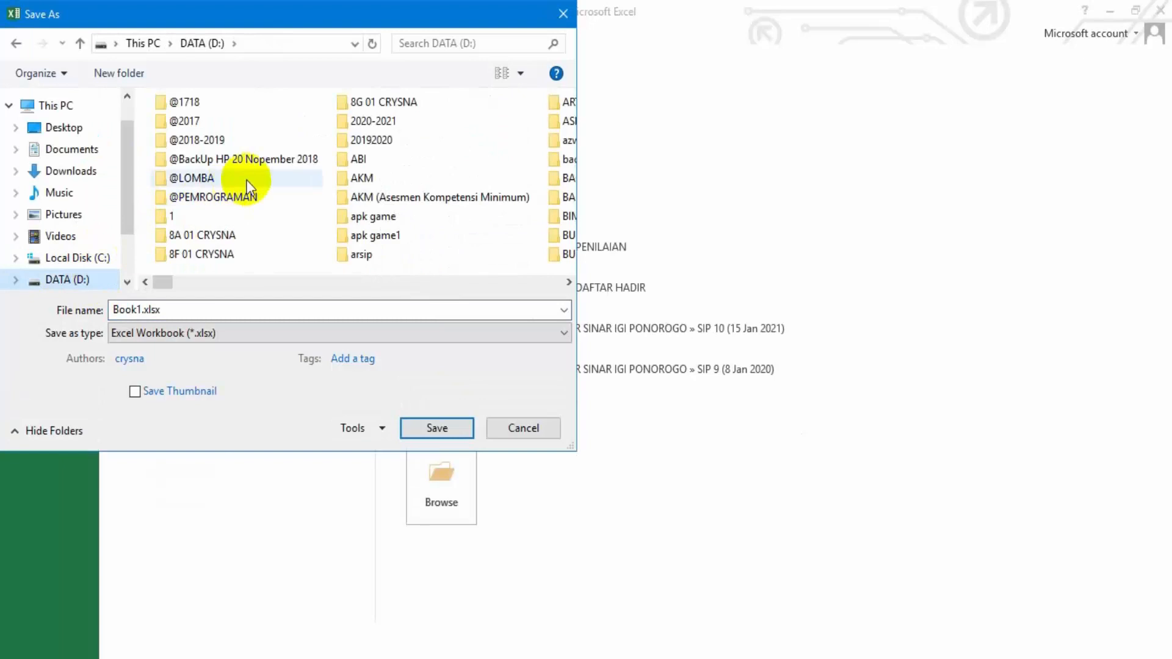
pyautogui.doubleClick(374, 121)
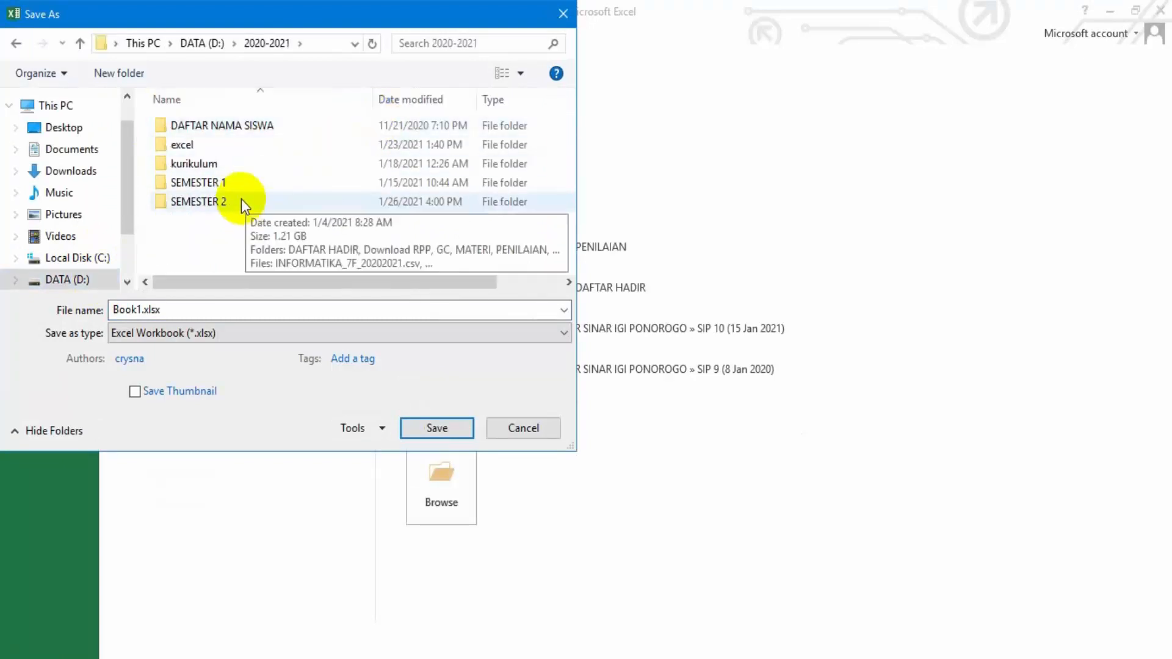
pyautogui.doubleClick(225, 201)
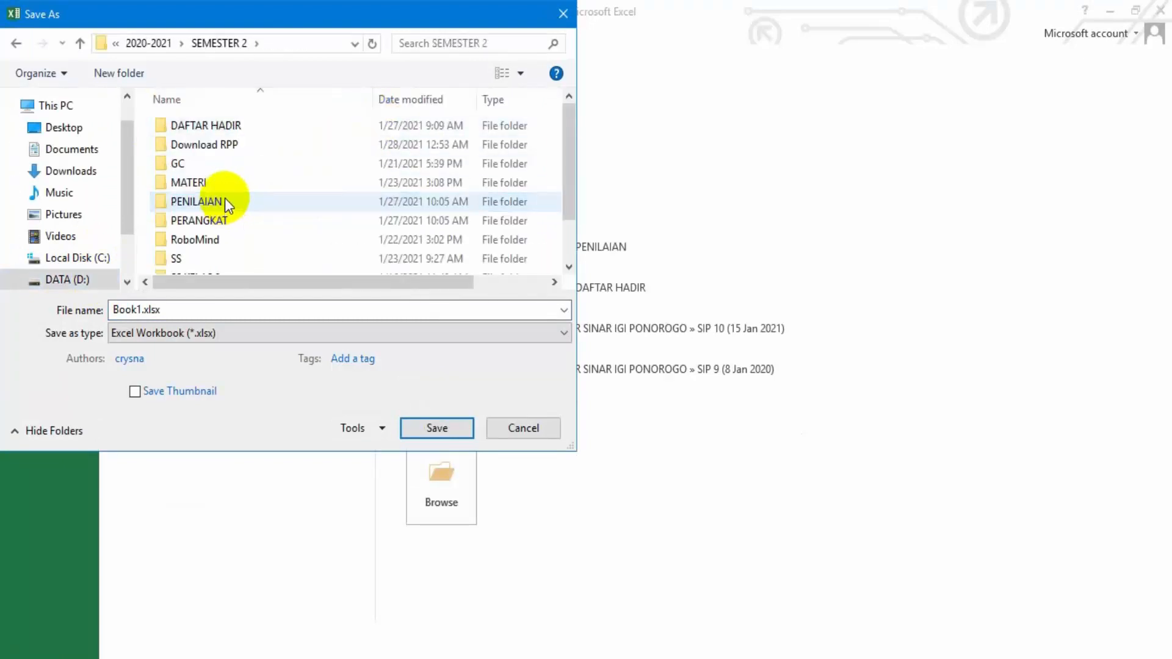
pyautogui.doubleClick(210, 181)
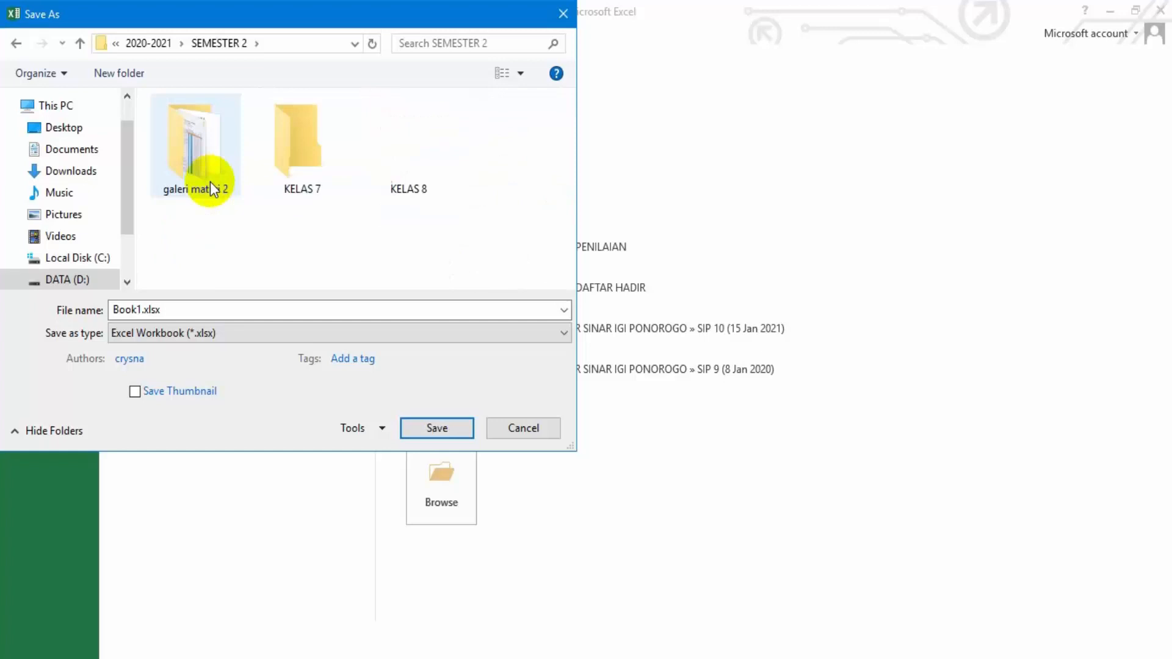
pyautogui.click(189, 307)
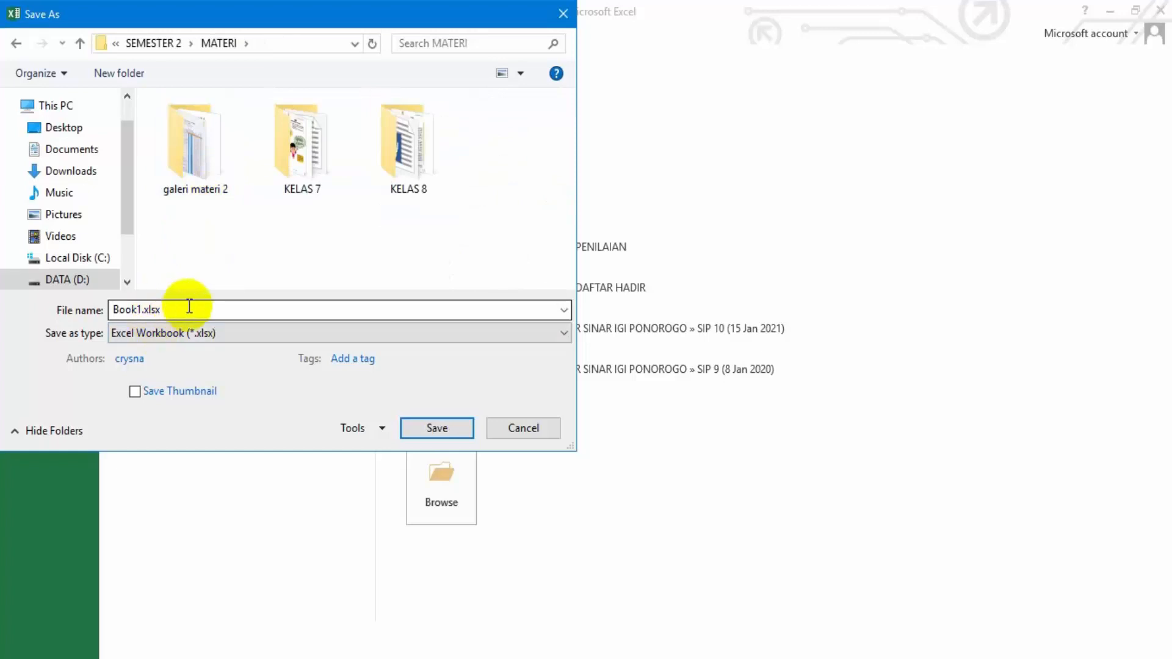
pyautogui.doubleClick(287, 202)
# Name the file LATIHAN 1 and save it as an Excel Workbook (*.xlsx)
pyautogui.doubleClick(190, 313)
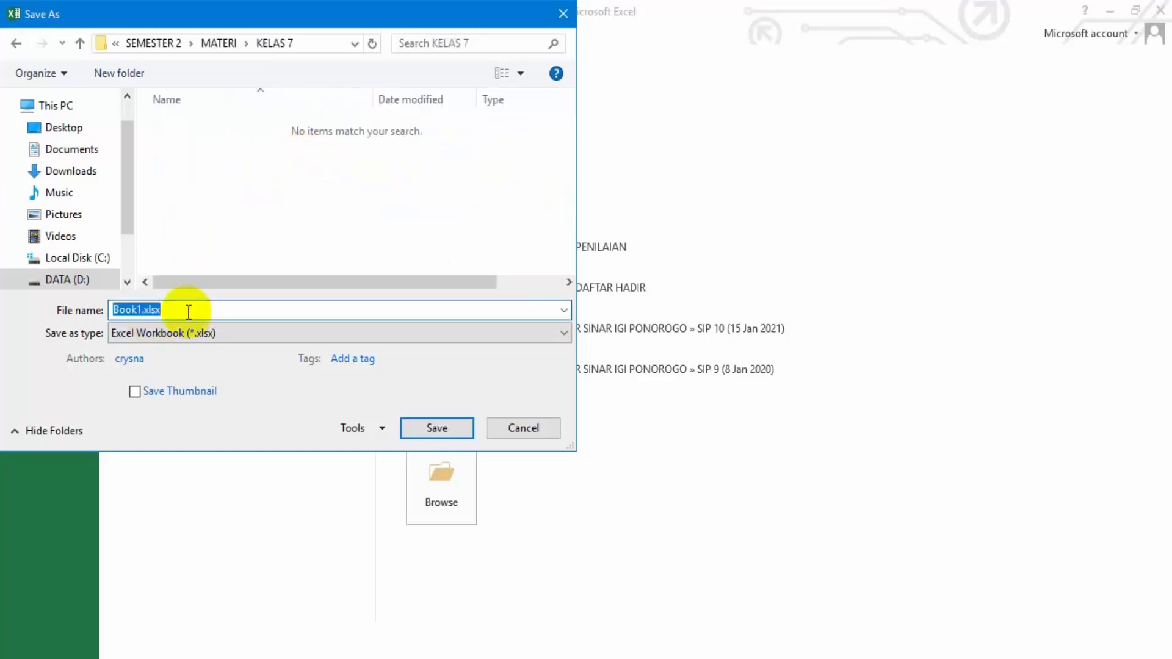
pyautogui.write('LATIHAN 1')
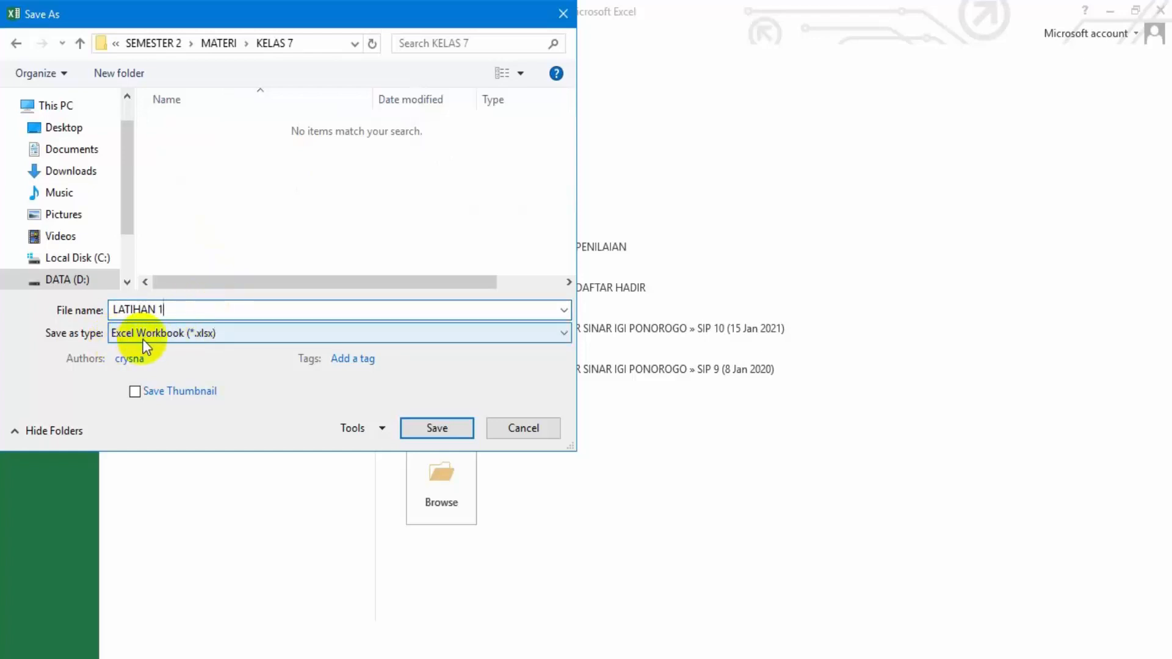
pyautogui.click(253, 340)
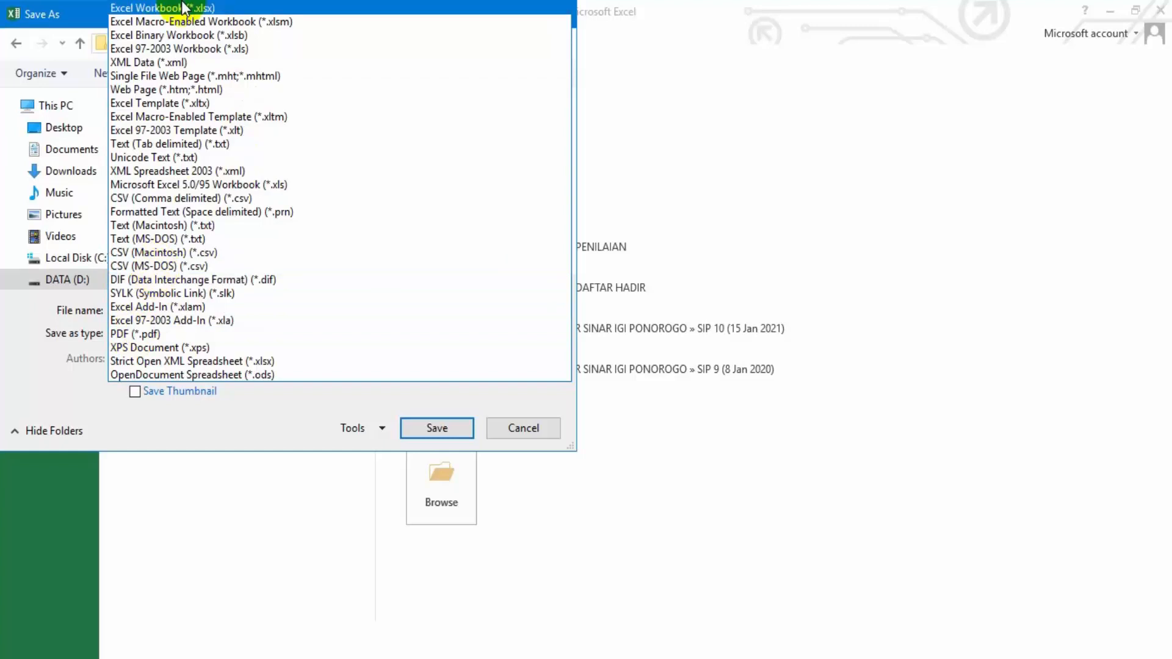
pyautogui.press('Escape')
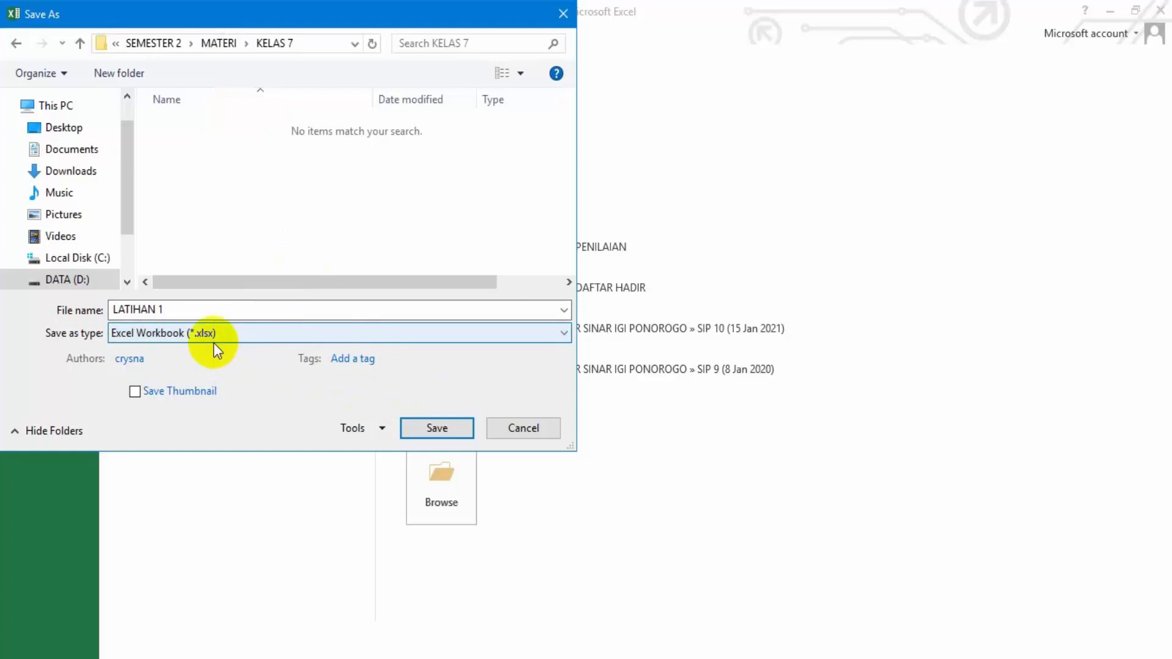
pyautogui.click(433, 427)
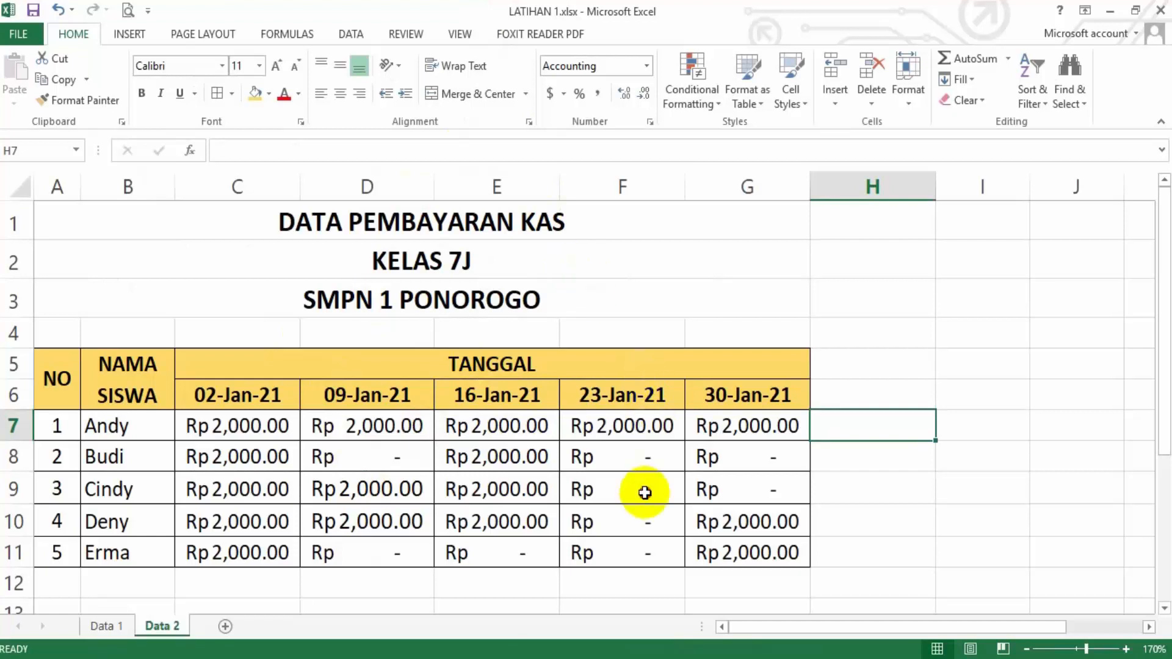
# View the table on the Data 1 worksheet and return to the Data 2 worksheet
pyautogui.click(104, 626)
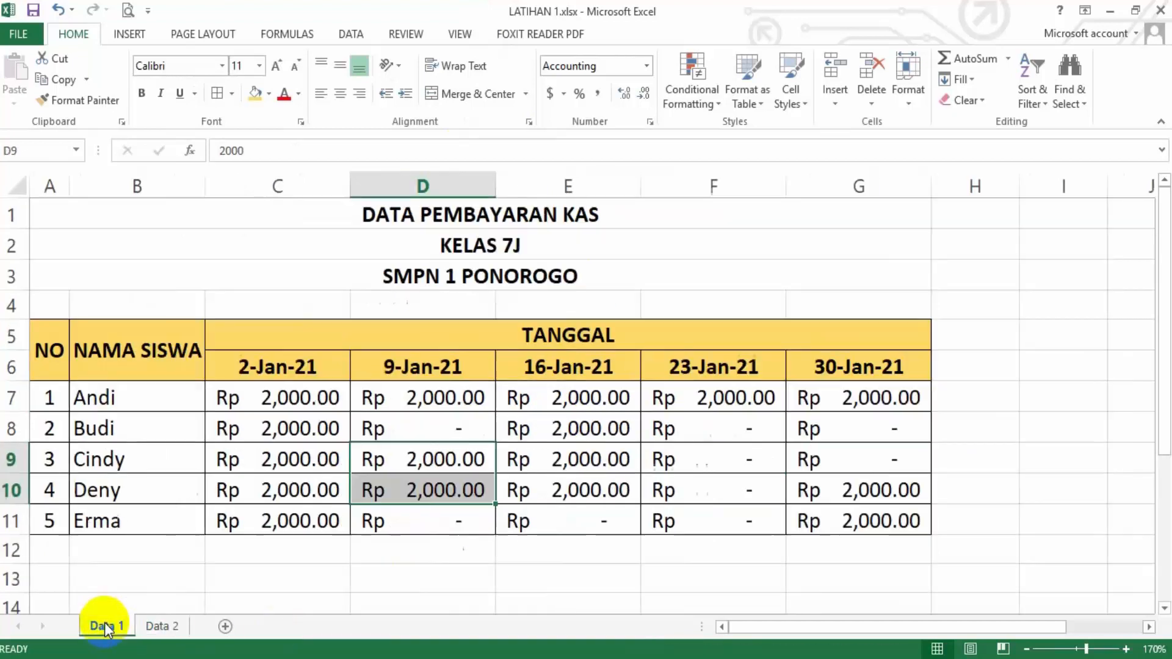
pyautogui.click(165, 627)
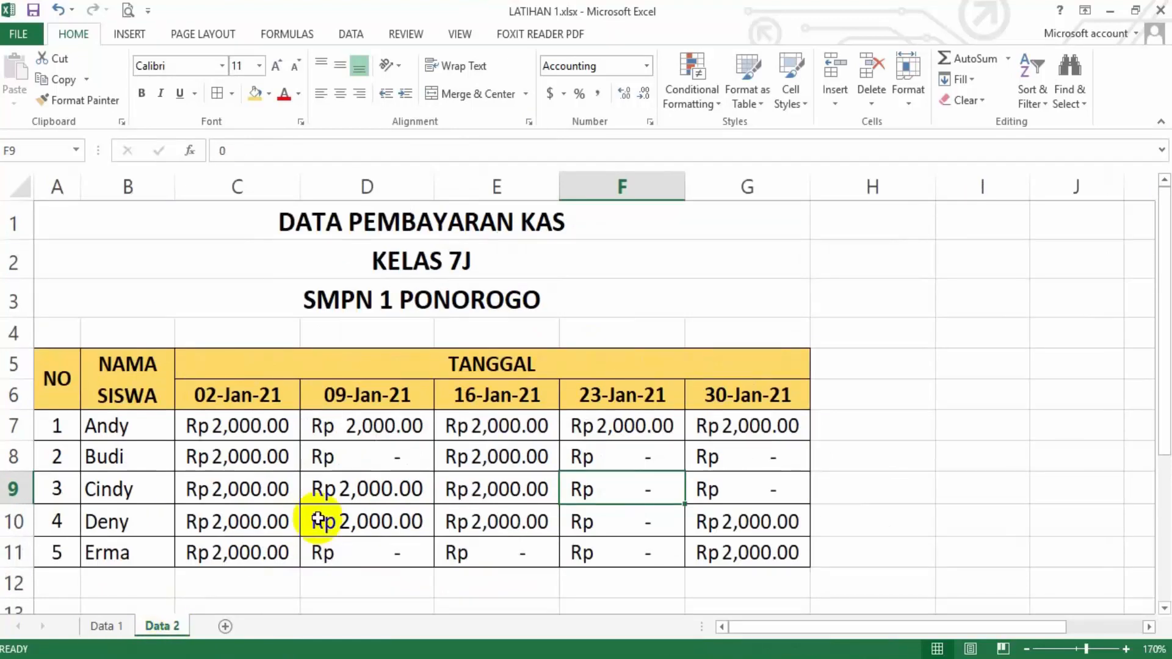